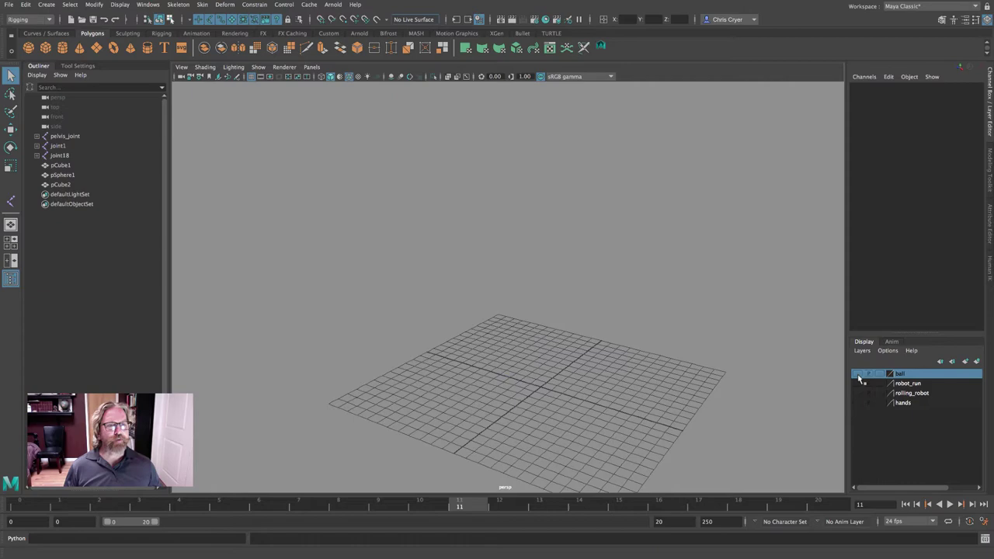
# Step: Go to frame 0 of the animation and select the sphere
pyautogui.keyDown('alt'); pyautogui.moveTo(672, 313); pyautogui.dragTo(640, 265); pyautogui.keyUp('alt')
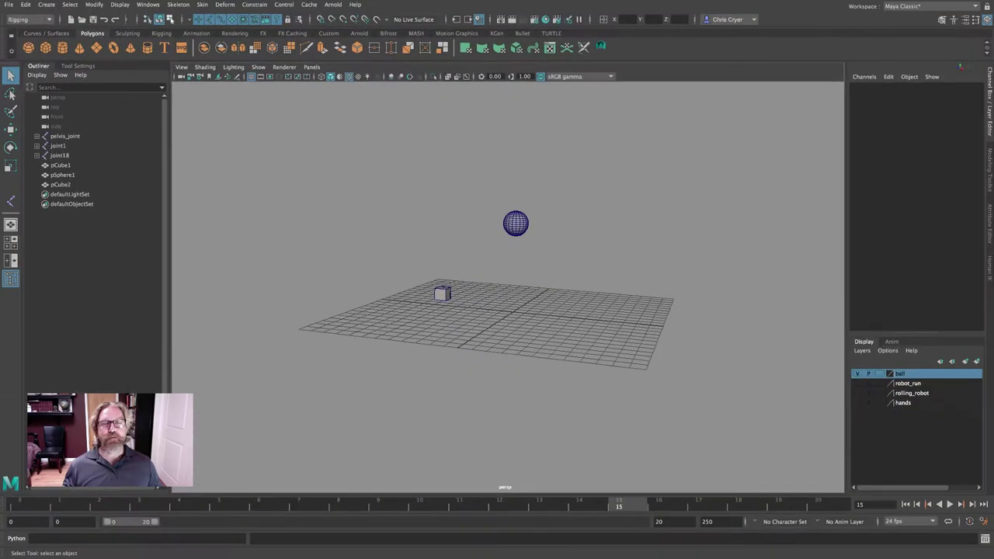
pyautogui.click(16, 508)
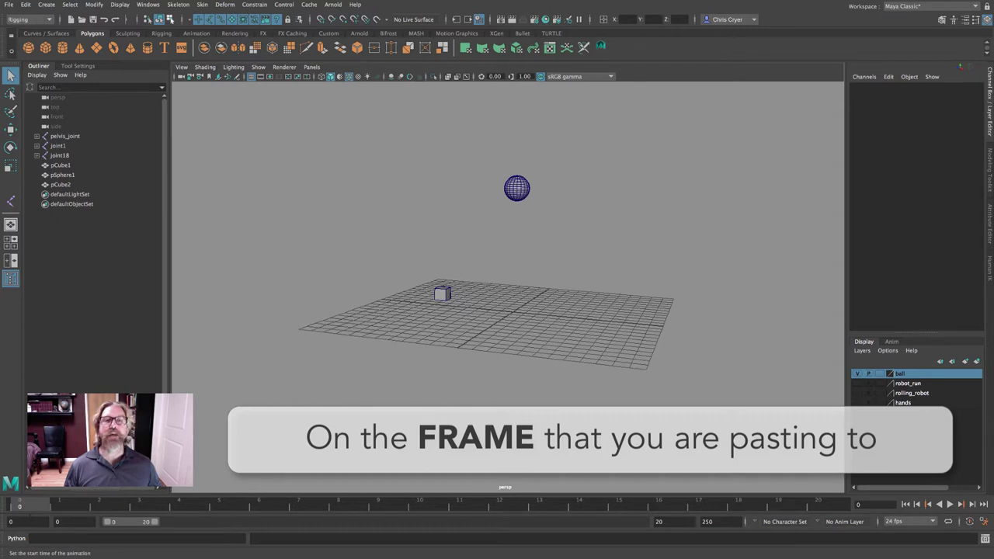
pyautogui.click(518, 191)
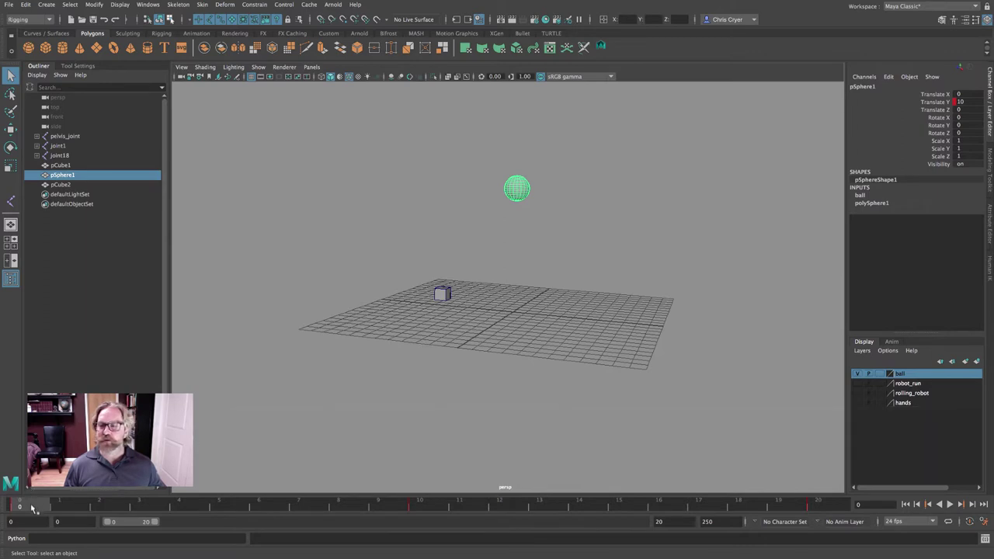
# Step: Play back and scrub the sphere's bounce animation, returning to frame 0
pyautogui.hotkey('alt', 'v')
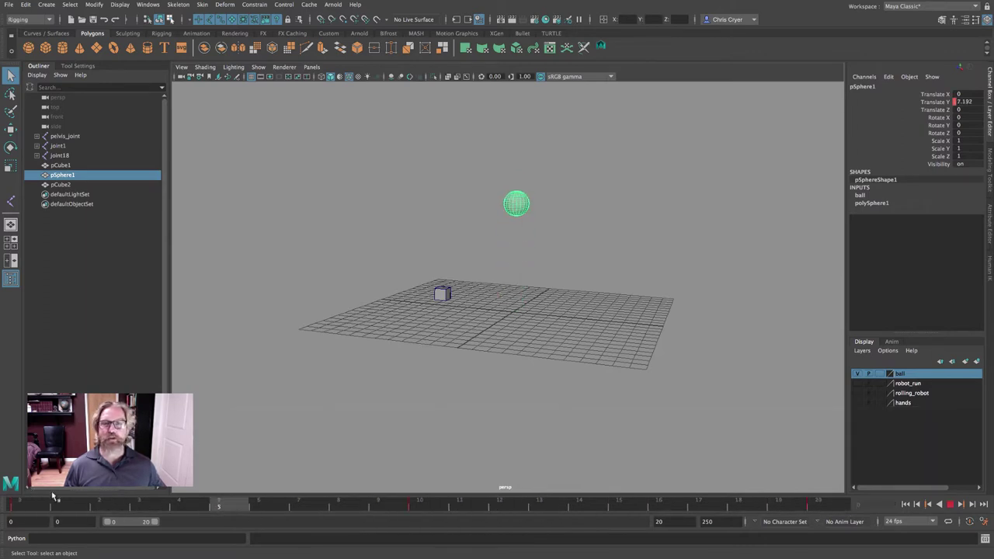
pyautogui.hotkey('alt', 'v')
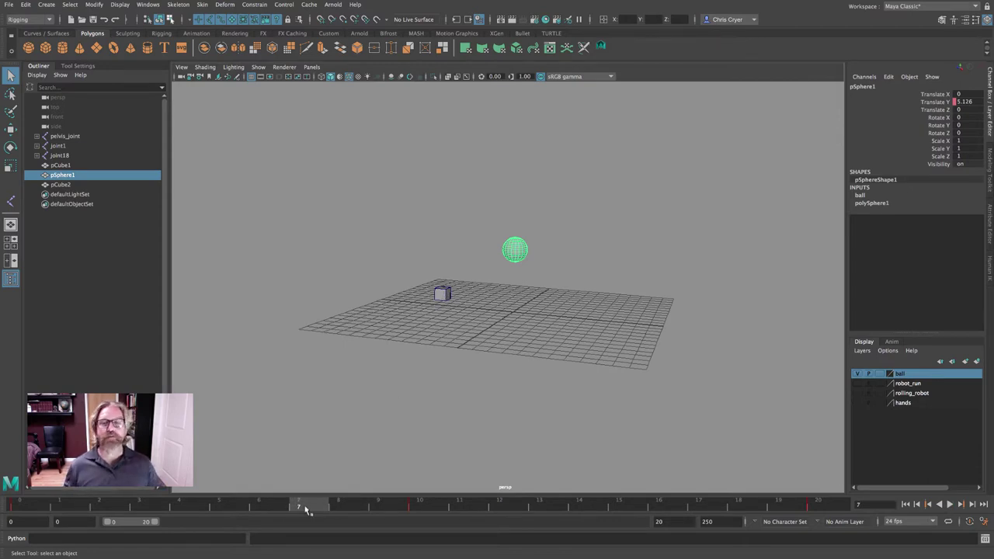
pyautogui.moveTo(310, 507); pyautogui.dragTo(14, 505)
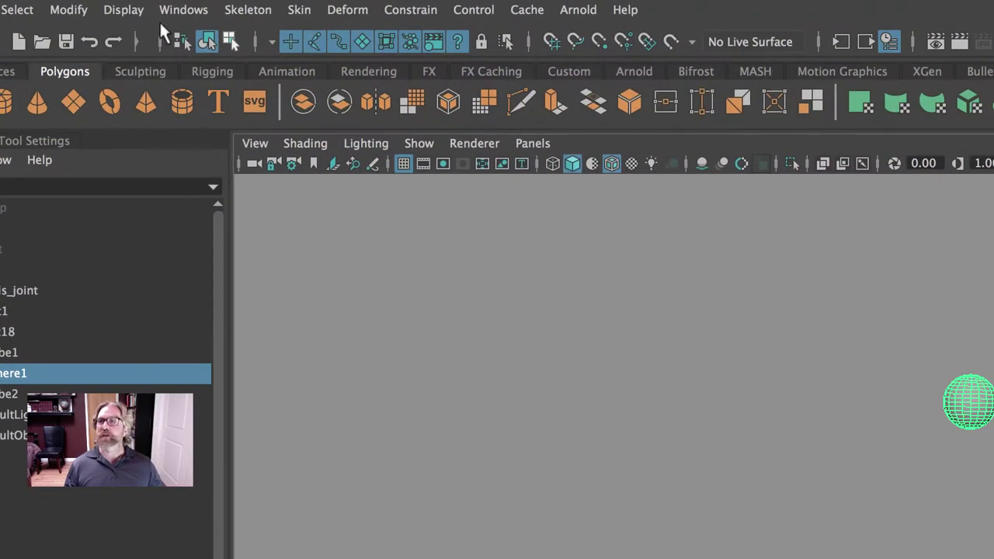
# Step: Copy all of the sphere's Translate Y keyframes in the Graph Editor
pyautogui.click(172, 14)
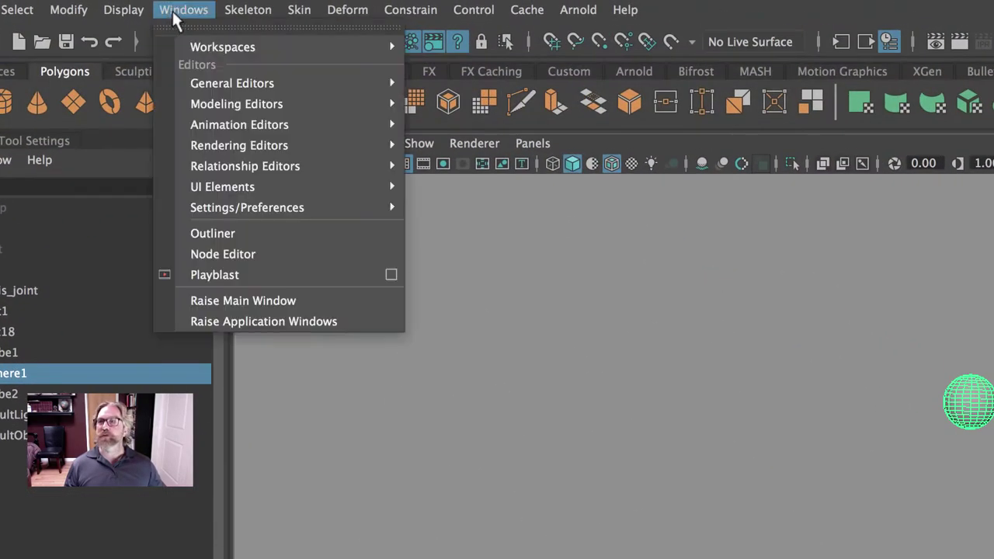
pyautogui.moveTo(222, 125)
pyautogui.click(467, 140)
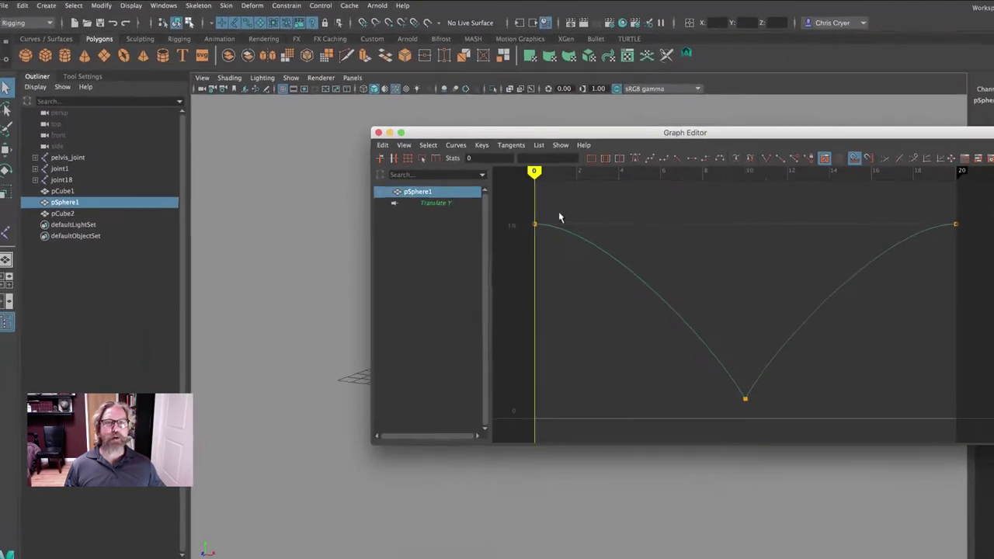
pyautogui.moveTo(519, 192); pyautogui.dragTo(969, 420)
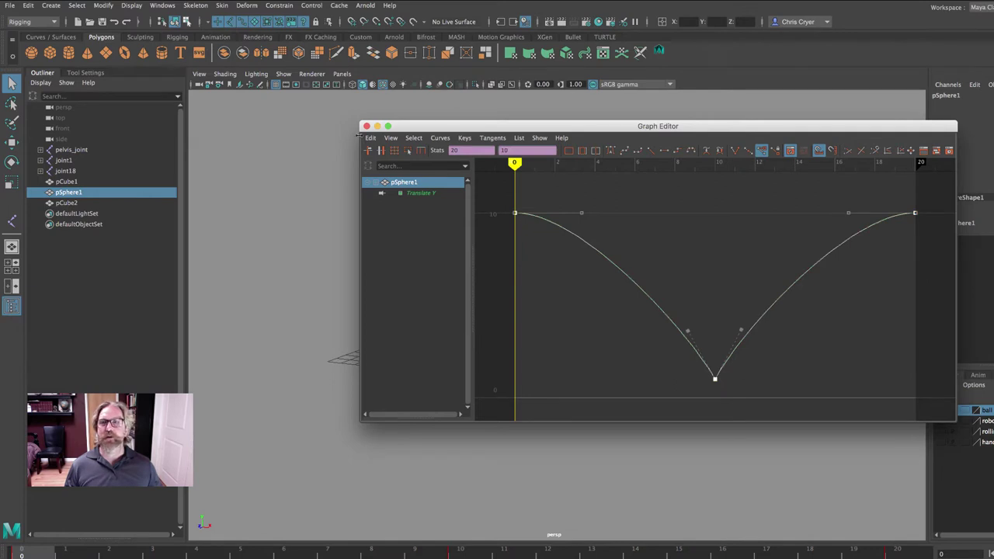
pyautogui.click(370, 139)
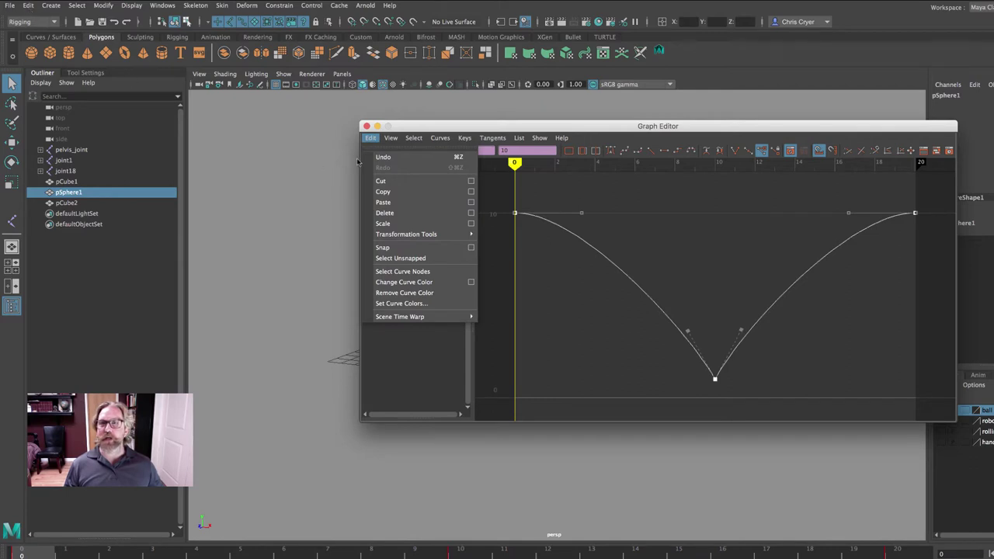
pyautogui.click(383, 192)
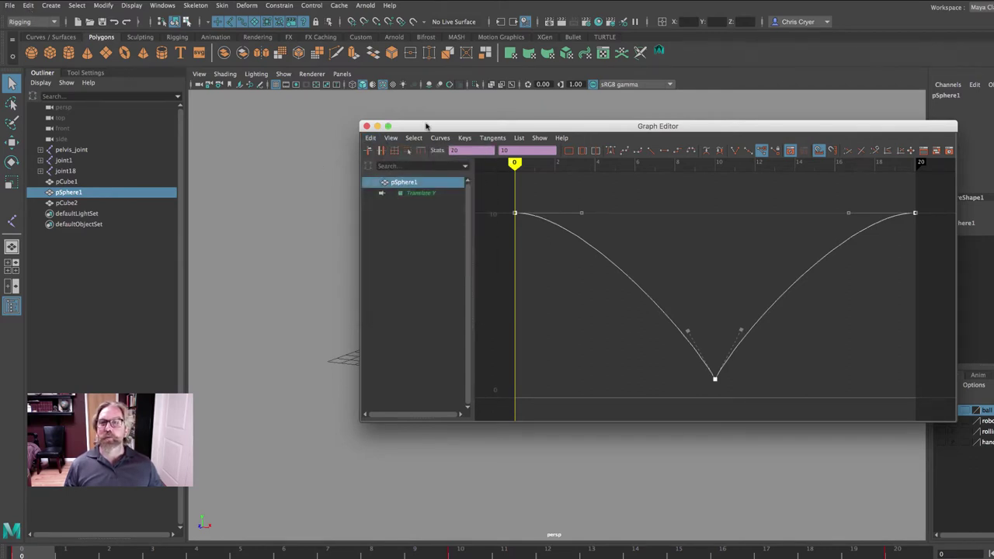
# Step: Select pCube2 on the grid and set an initial key on its Translate Y channel at frame 0
pyautogui.moveTo(427, 126); pyautogui.dragTo(620, 335)
pyautogui.click(485, 325)
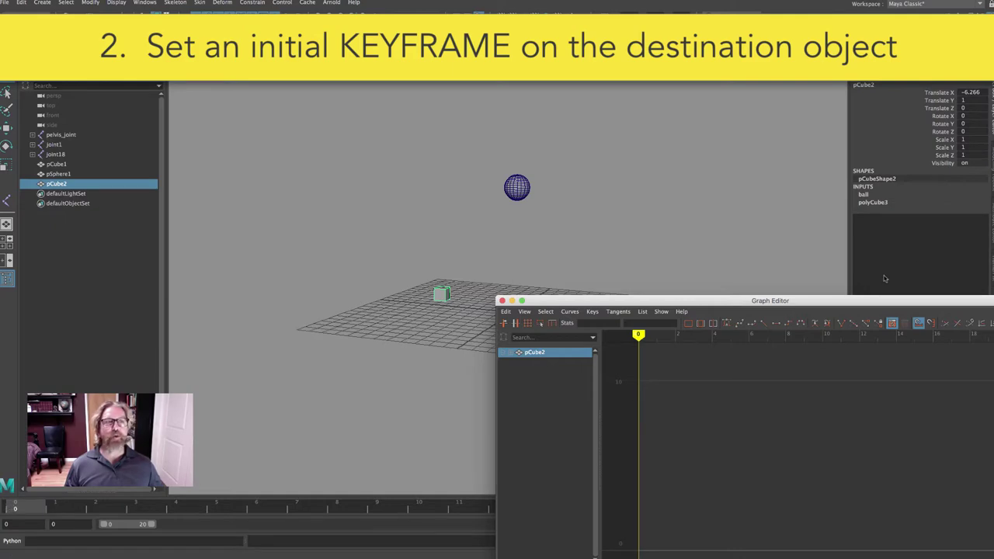
pyautogui.click(942, 102)
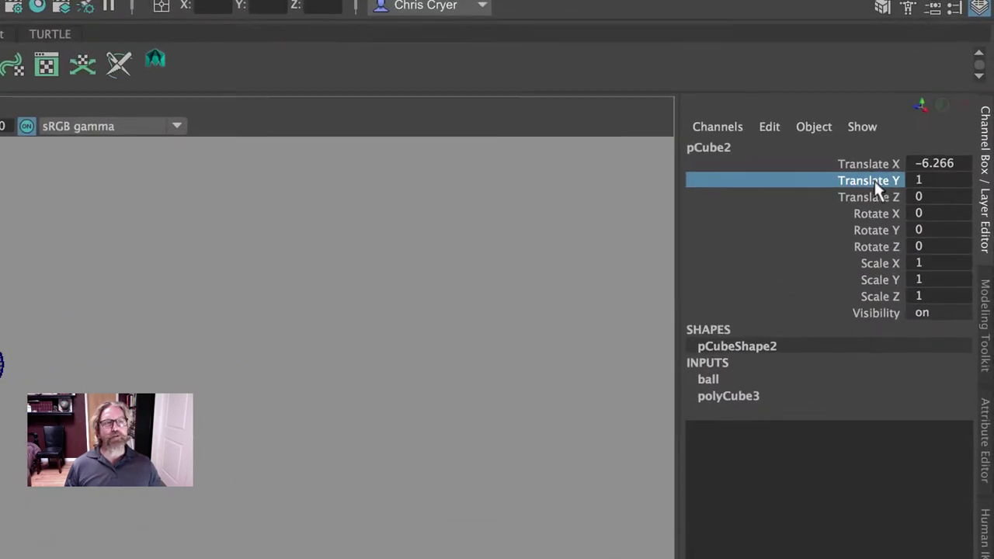
pyautogui.rightClick(938, 105)
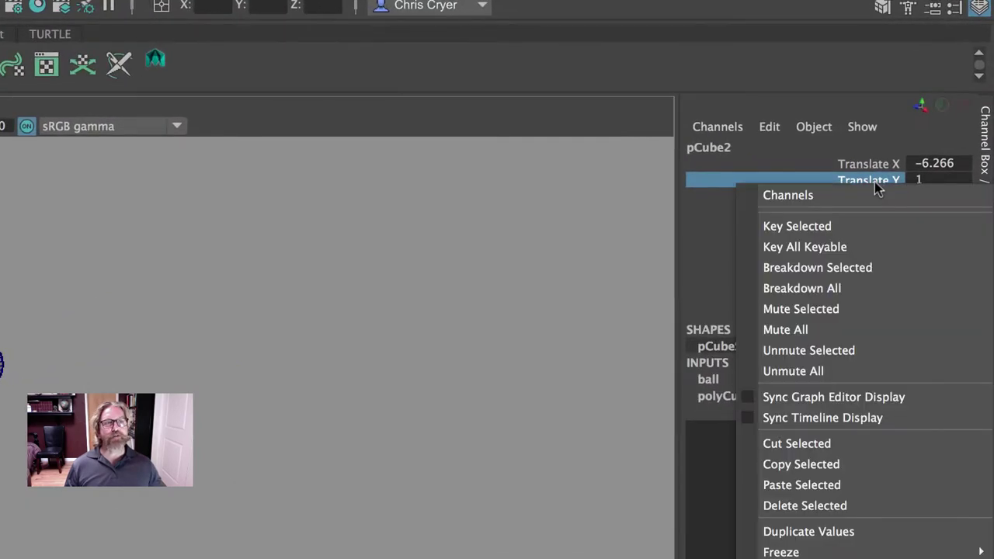
pyautogui.click(847, 226)
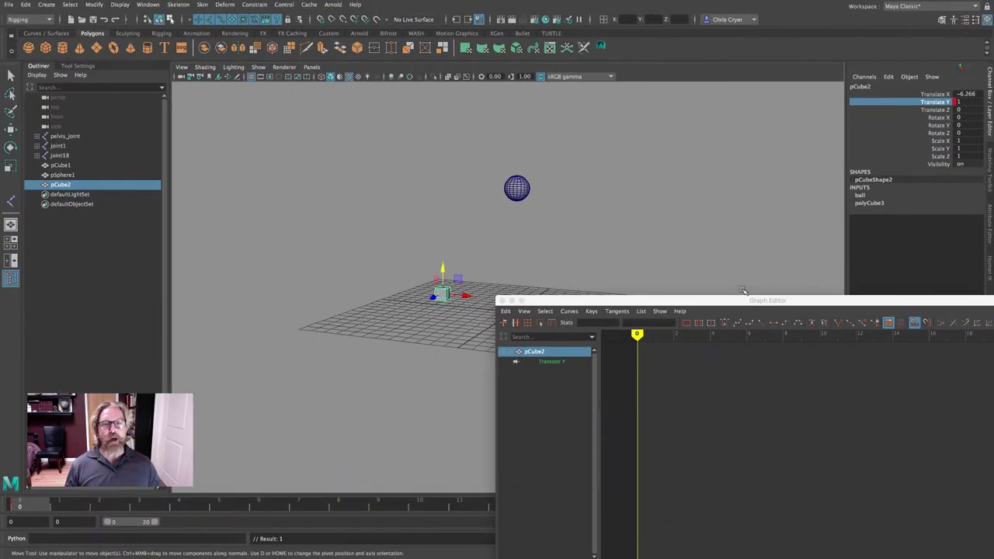
# Step: Paste the copied keyframes onto pCube2 at frame 0 in the Graph Editor and frame its curve
pyautogui.moveTo(744, 293)
pyautogui.mouseDown()
pyautogui.moveTo(713, 226)
pyautogui.moveTo(632, 113)
pyautogui.mouseUp()
pyautogui.press('f')
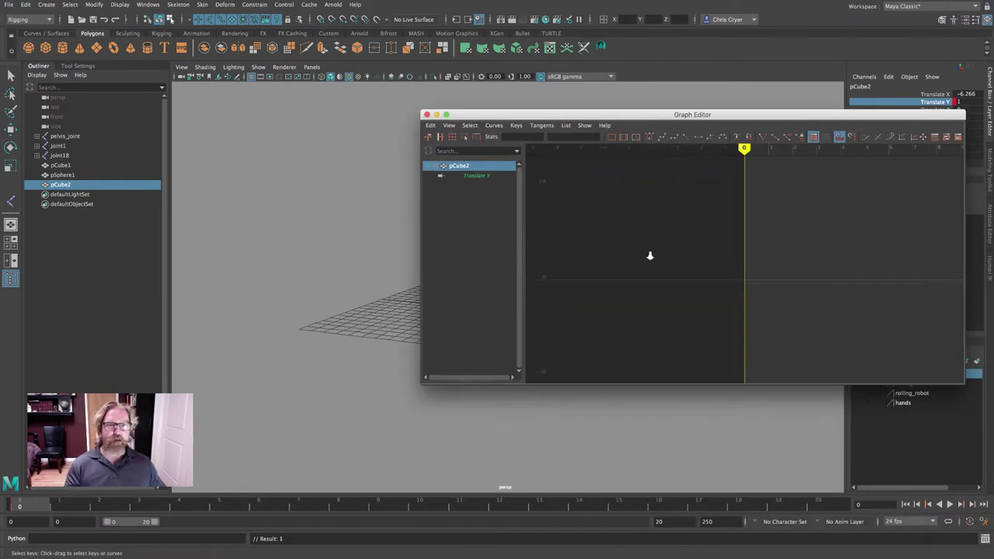
pyautogui.keyDown('alt'); pyautogui.moveTo(650, 256); pyautogui.dragTo(785, 302, button='right'); pyautogui.keyUp('alt')
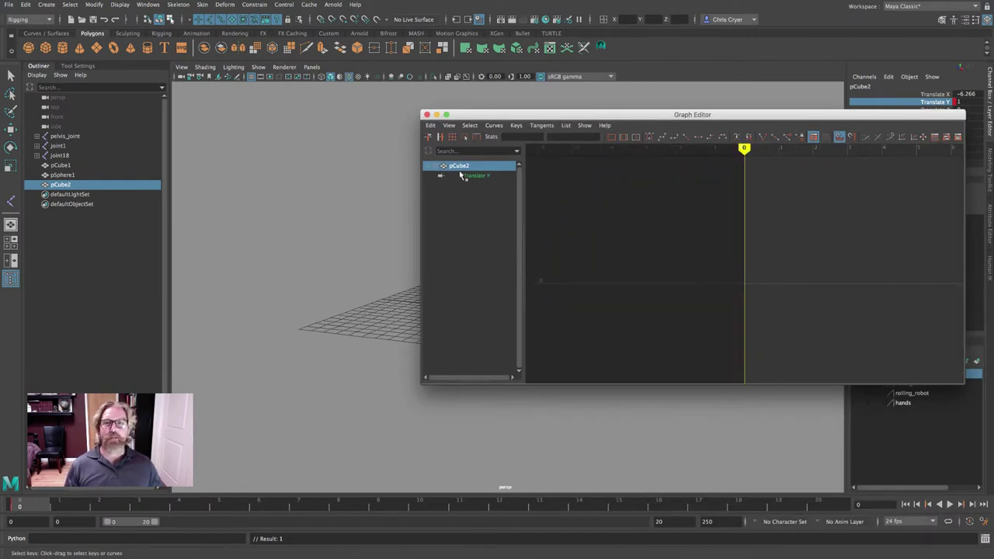
pyautogui.moveTo(489, 115); pyautogui.dragTo(620, 130)
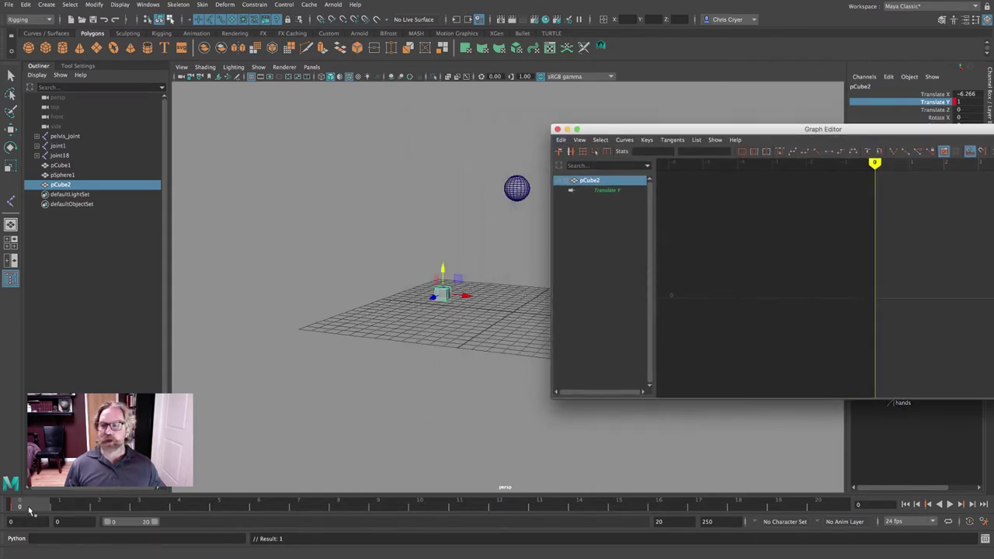
pyautogui.click(560, 139)
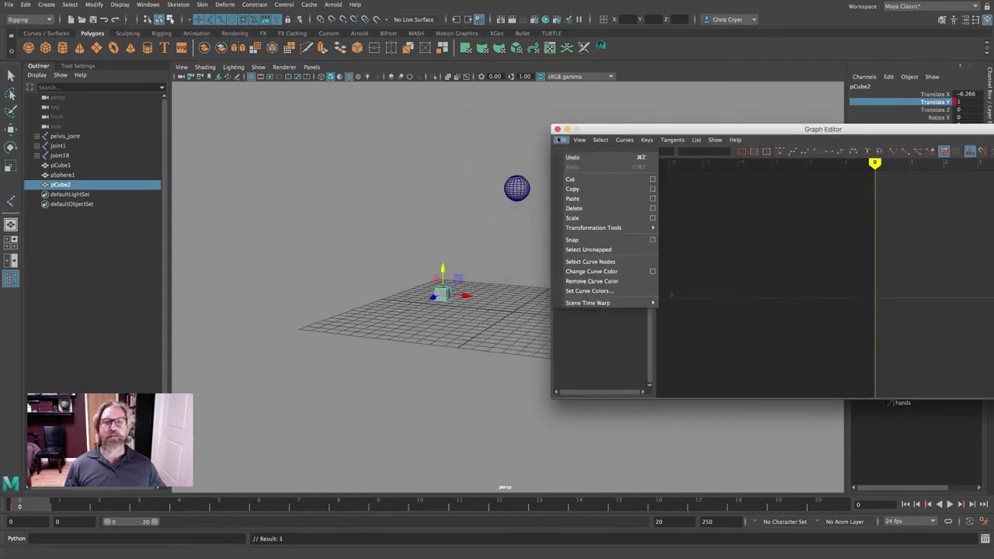
pyautogui.click(573, 199)
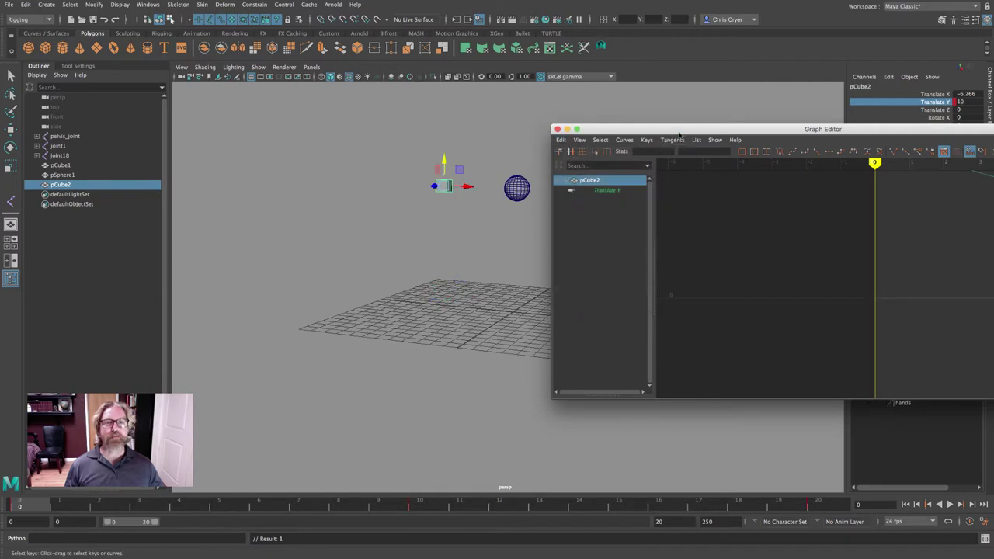
pyautogui.moveTo(679, 132); pyautogui.dragTo(456, 173)
pyautogui.press('f')
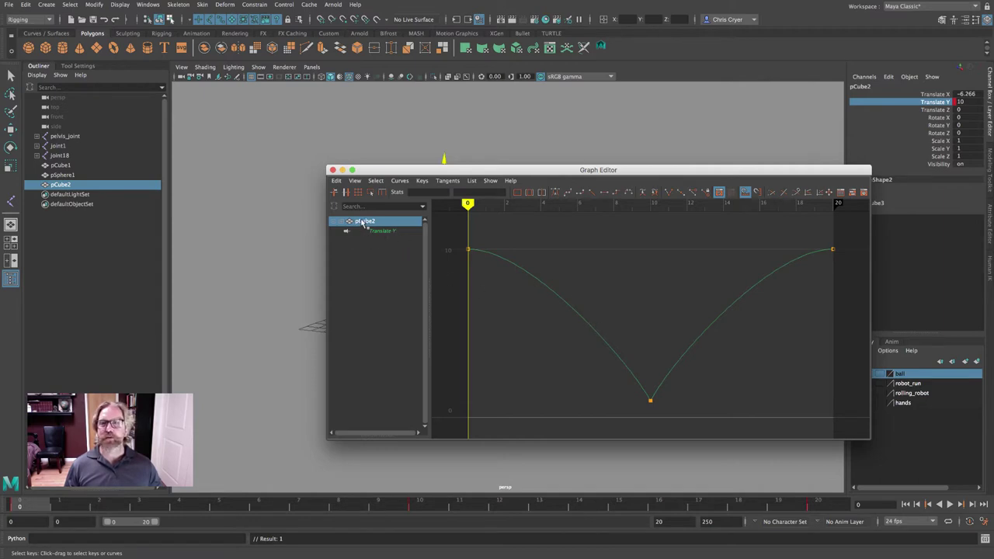
# Step: Close the Graph Editor and play back the cube and sphere bouncing together
pyautogui.click(333, 169)
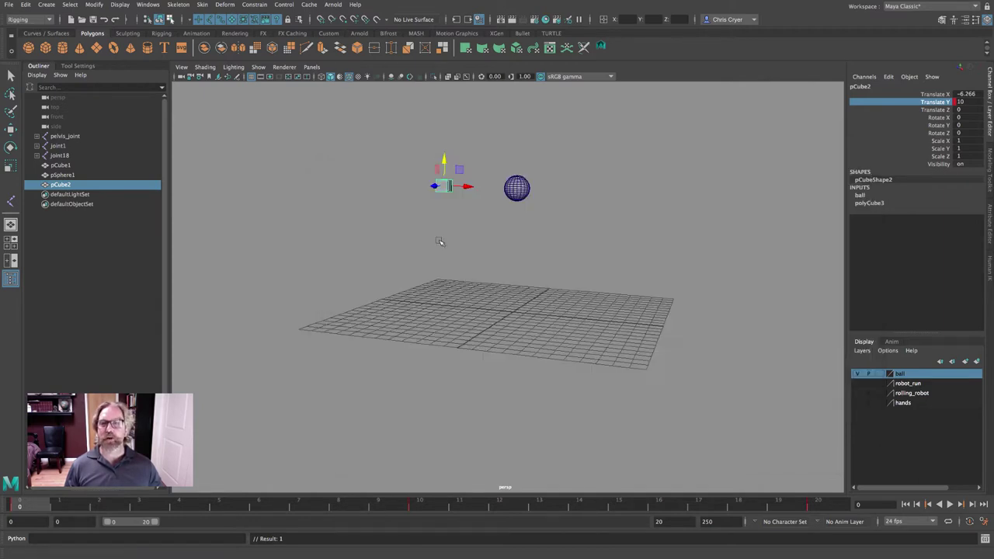
pyautogui.click(949, 505)
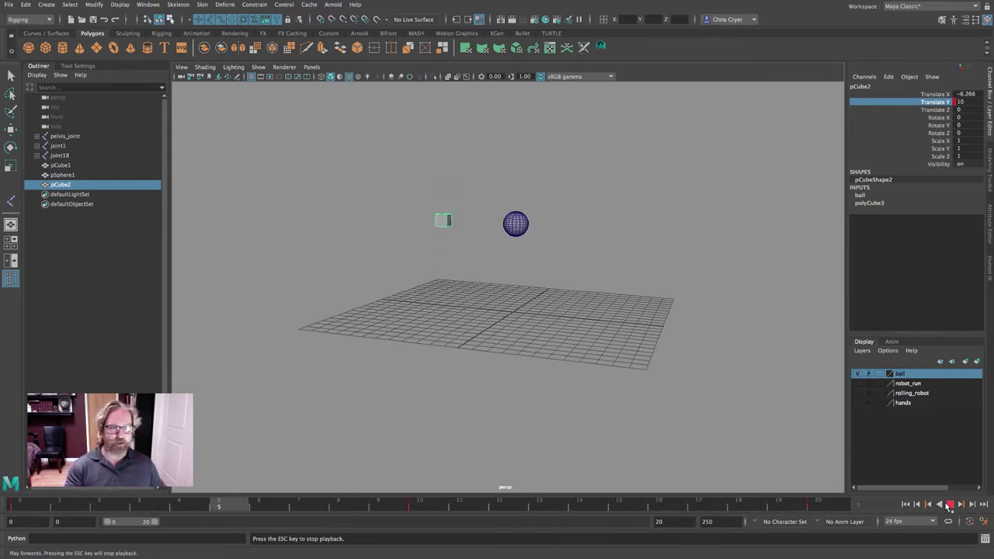
pyautogui.click(950, 505)
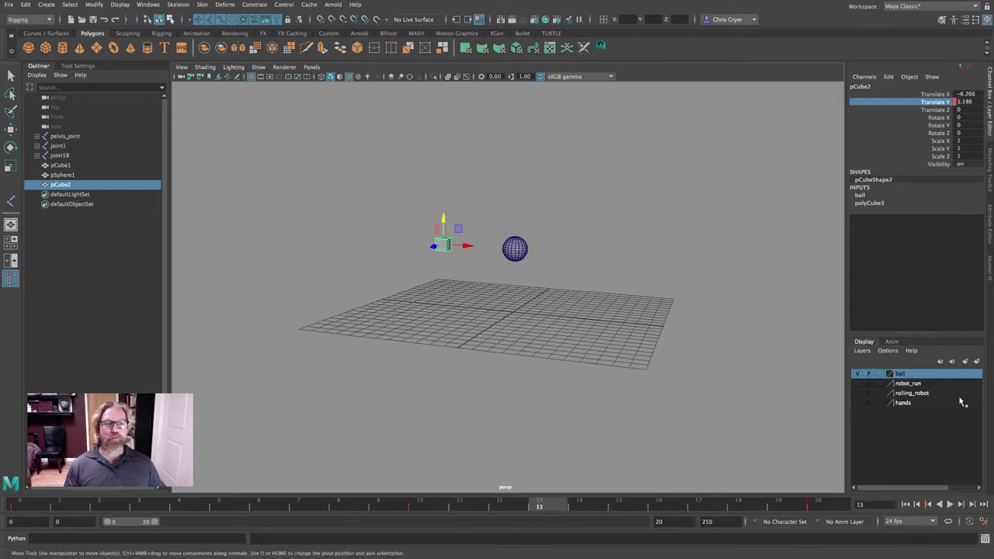
# Step: Hide the ball display layer and show the robot_run layer
pyautogui.click(857, 374)
pyautogui.click(857, 384)
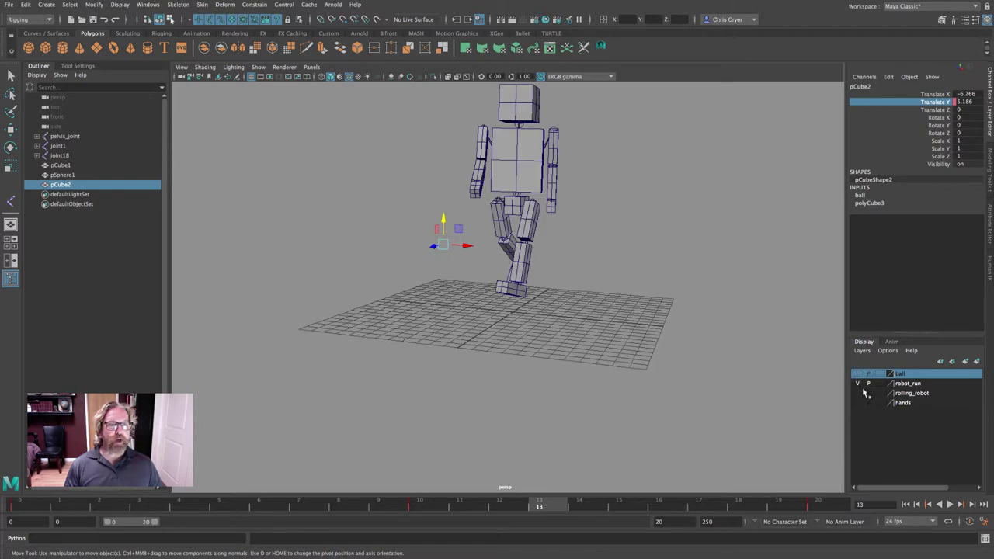
pyautogui.keyDown('alt'); pyautogui.moveTo(662, 272); pyautogui.dragTo(651, 274); pyautogui.keyUp('alt')
pyautogui.keyDown('alt'); pyautogui.moveTo(651, 274); pyautogui.dragTo(655, 311, button='middle'); pyautogui.keyUp('alt')
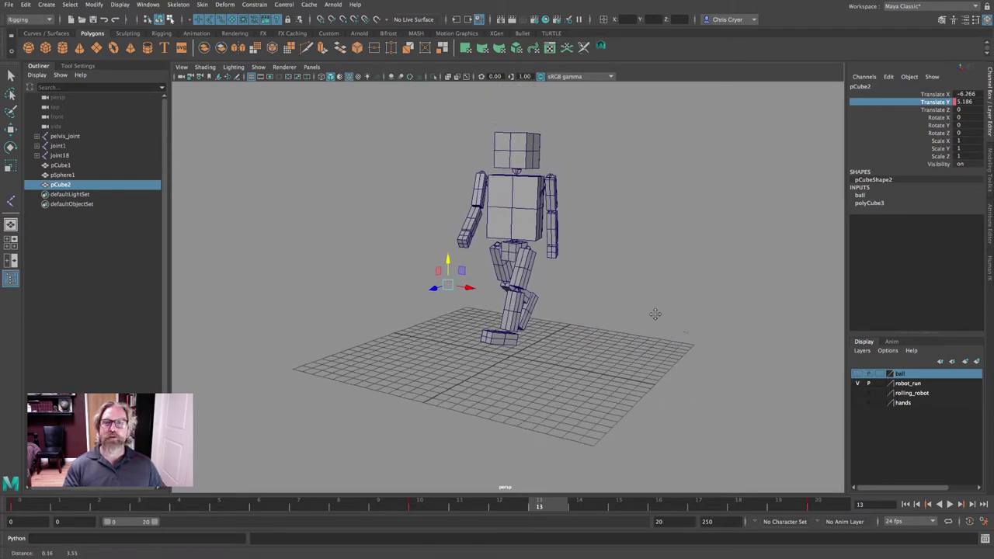
# Step: Turn on X-ray joints in the viewport and examine the robot's skeleton from several angles
pyautogui.click(465, 78)
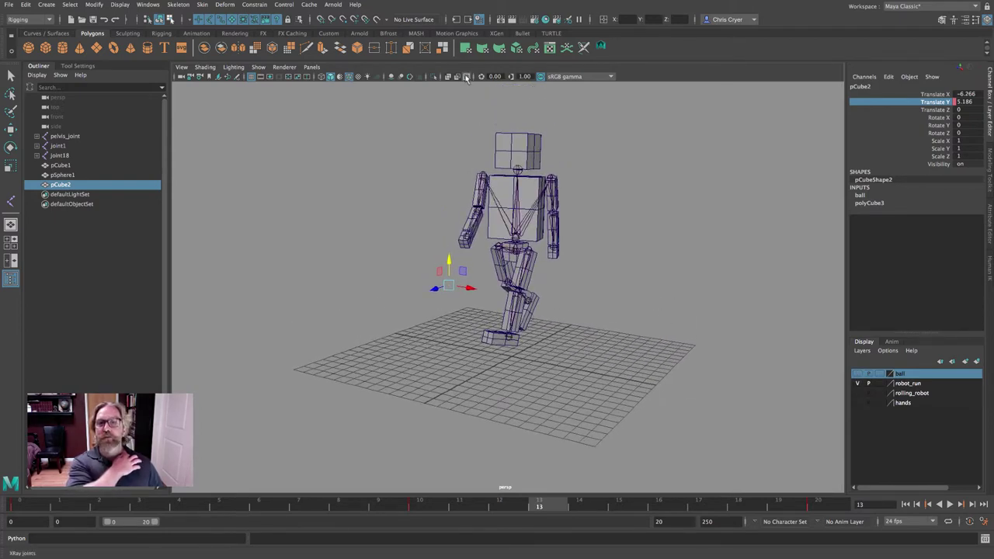
pyautogui.keyDown('alt'); pyautogui.moveTo(599, 195); pyautogui.dragTo(565, 197); pyautogui.keyUp('alt')
pyautogui.keyDown('alt'); pyautogui.moveTo(565, 197); pyautogui.dragTo(681, 204, button='right'); pyautogui.keyUp('alt')
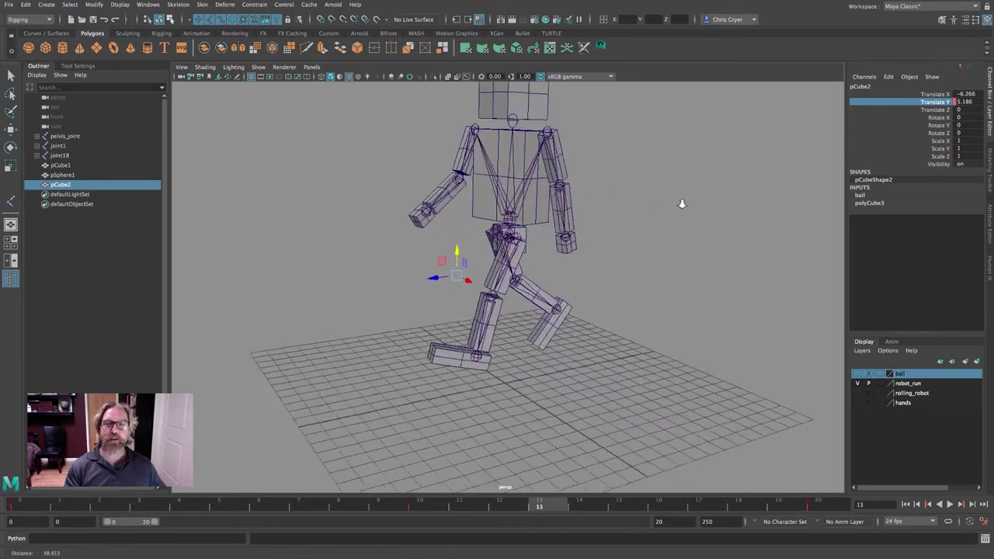
pyautogui.keyDown('alt'); pyautogui.moveTo(681, 204); pyautogui.dragTo(653, 235, button='middle'); pyautogui.keyUp('alt')
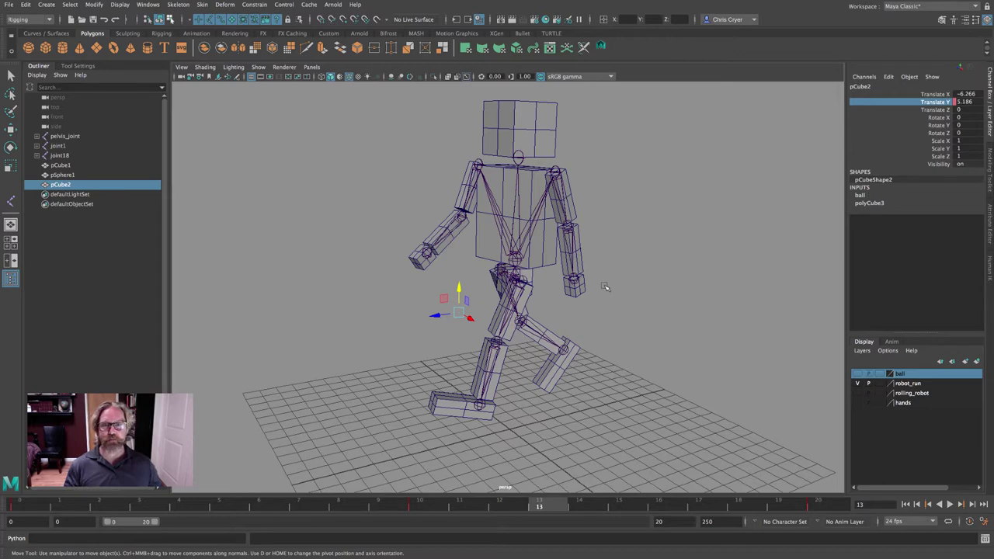
pyautogui.keyDown('alt'); pyautogui.moveTo(609, 288); pyautogui.dragTo(679, 300); pyautogui.keyUp('alt')
pyautogui.keyDown('alt'); pyautogui.moveTo(678, 300); pyautogui.dragTo(667, 275, button='middle'); pyautogui.keyUp('alt')
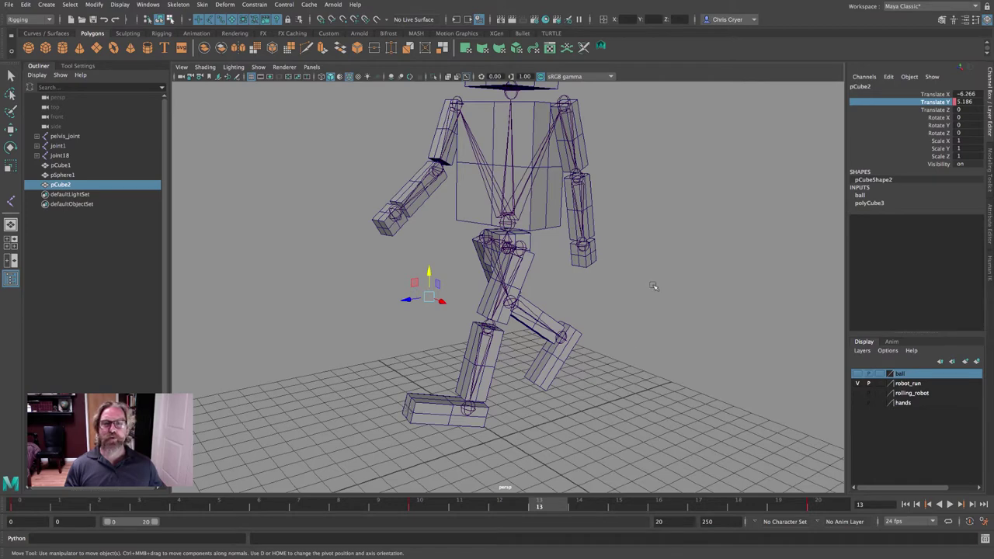
pyautogui.keyDown('alt'); pyautogui.moveTo(666, 269); pyautogui.dragTo(539, 171, button='right'); pyautogui.keyUp('alt')
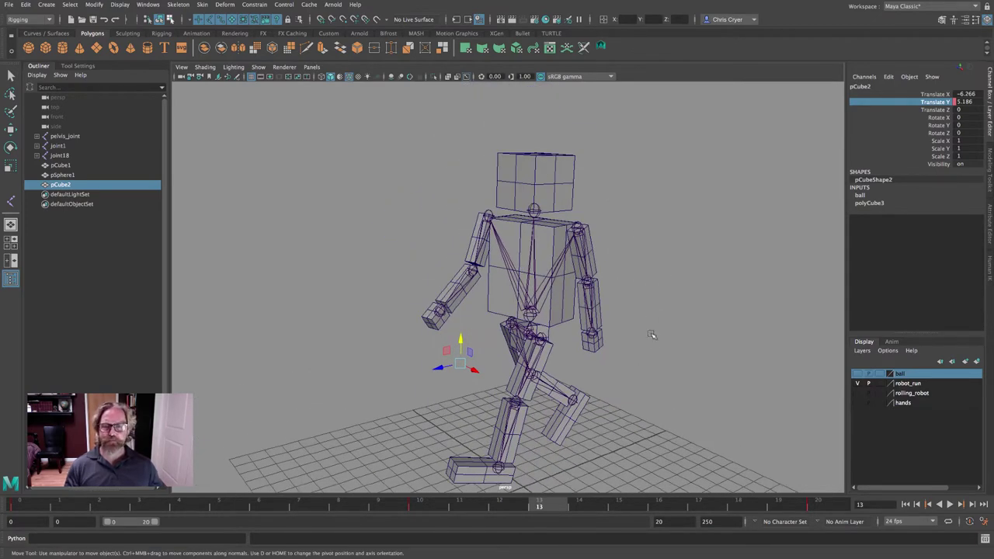
pyautogui.keyDown('alt'); pyautogui.moveTo(649, 332); pyautogui.dragTo(503, 360); pyautogui.keyUp('alt')
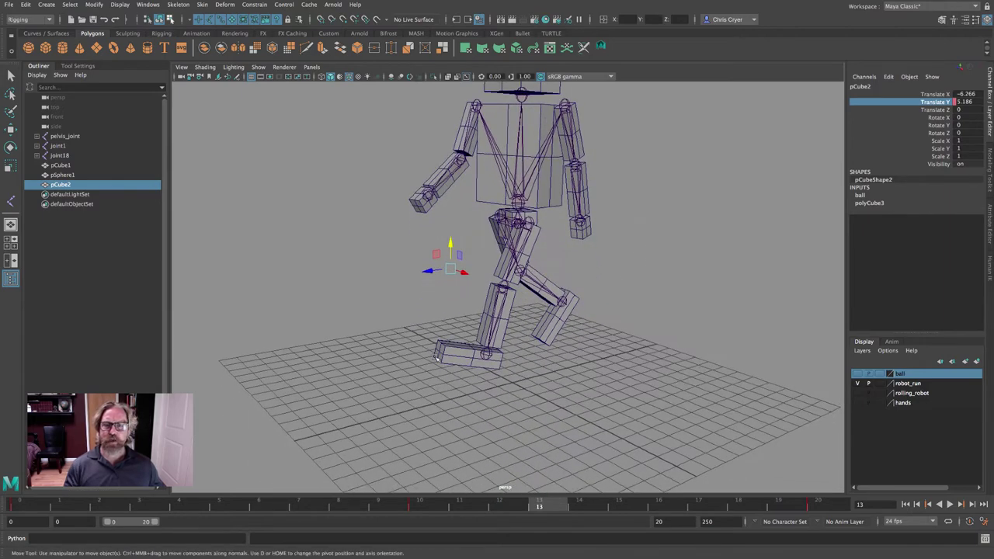
# Step: Inspect the robot's parts by selecting the left foot, a hand and the head in turn, ending on l_foot_mesh
pyautogui.click(449, 354)
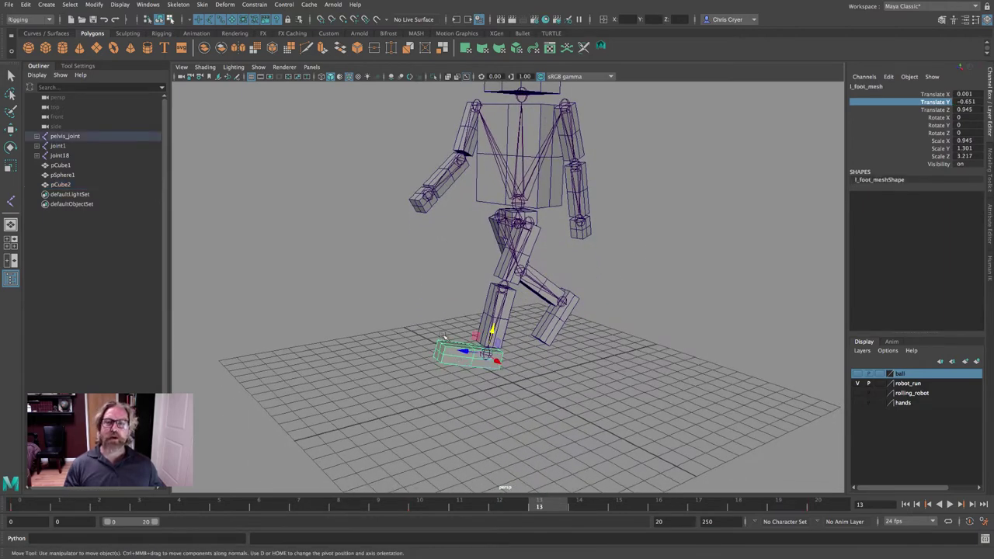
pyautogui.click(582, 230)
pyautogui.keyDown('alt'); pyautogui.moveTo(612, 214); pyautogui.dragTo(559, 163); pyautogui.keyUp('alt')
pyautogui.click(558, 163)
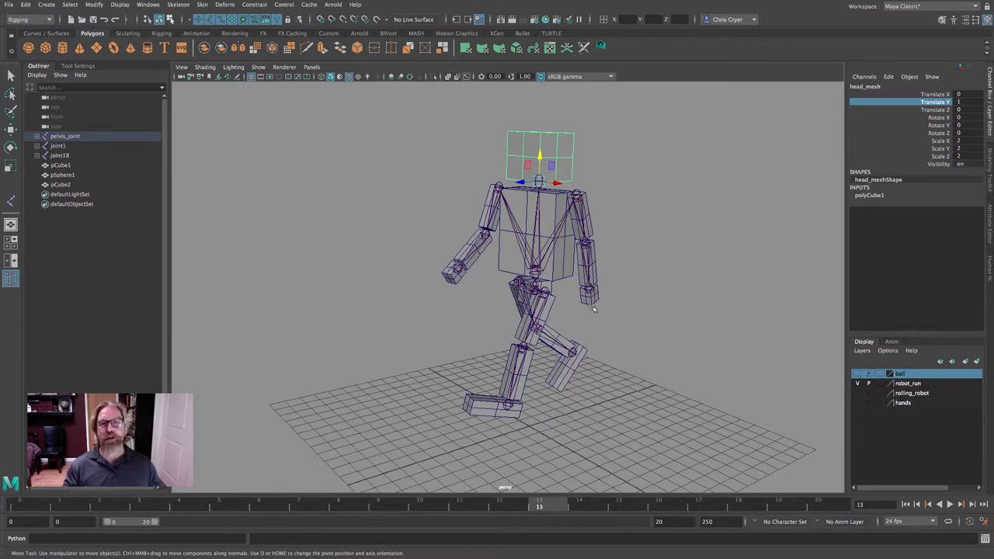
pyautogui.click(471, 405)
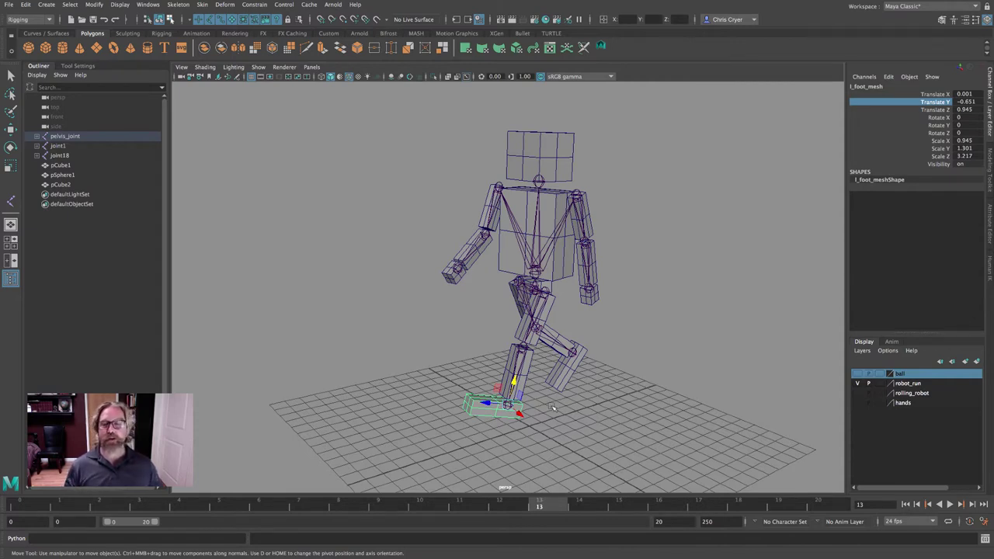
# Step: Clear the left foot mesh selection and examine the robot's running pose from several angles
pyautogui.moveTo(604, 327)
pyautogui.keyDown('alt'); pyautogui.mouseDown()
pyautogui.moveTo(657, 321)
pyautogui.moveTo(612, 321)
pyautogui.mouseUp(); pyautogui.keyUp('alt')
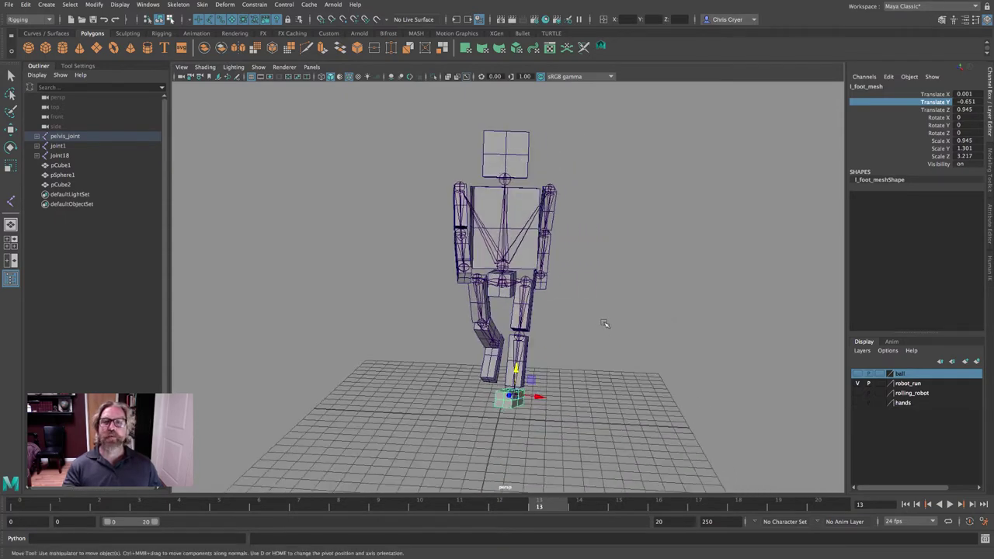
pyautogui.keyDown('alt'); pyautogui.moveTo(605, 324); pyautogui.dragTo(495, 375); pyautogui.keyUp('alt')
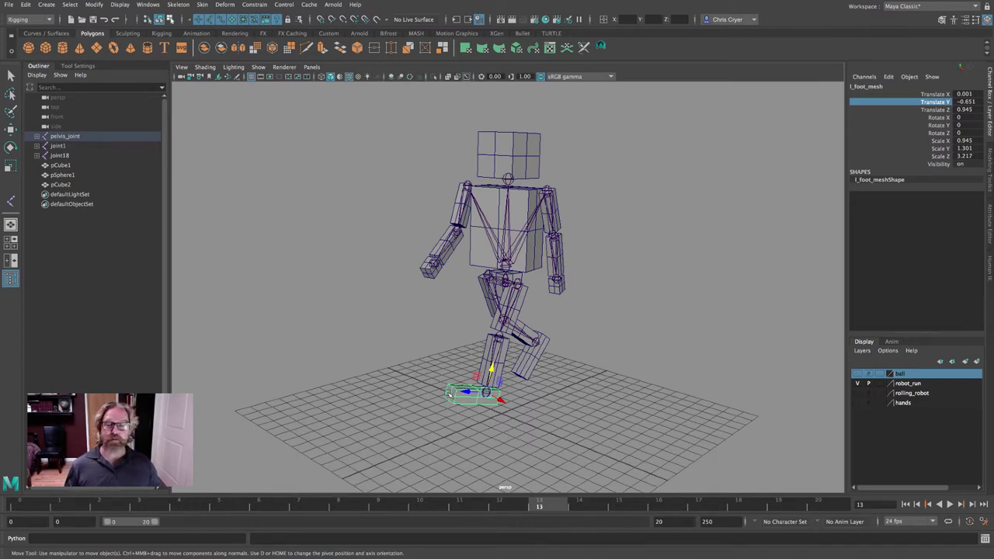
pyautogui.keyDown('alt'); pyautogui.moveTo(556, 335); pyautogui.dragTo(576, 330); pyautogui.keyUp('alt')
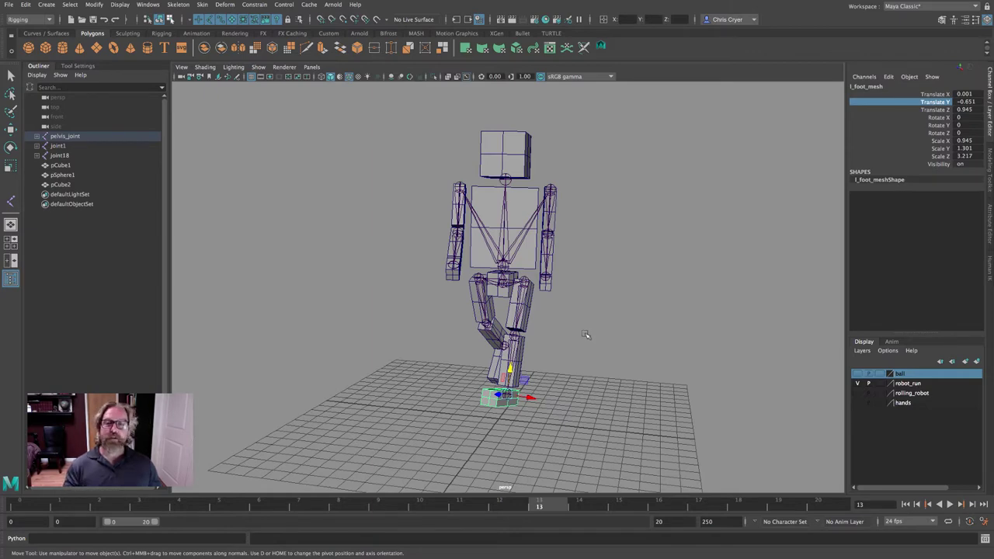
pyautogui.click(583, 335)
pyautogui.keyDown('alt'); pyautogui.moveTo(584, 334); pyautogui.dragTo(356, 199); pyautogui.keyUp('alt')
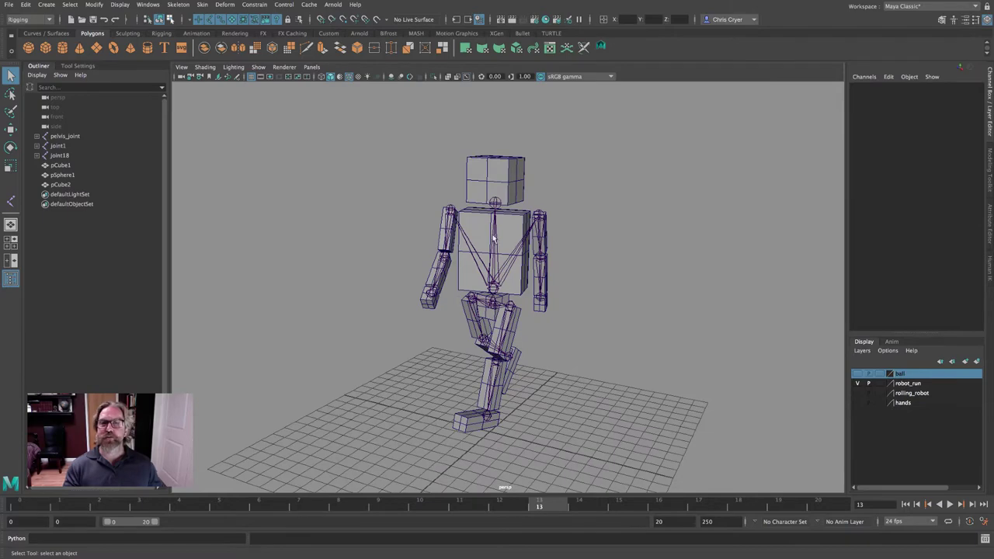
pyautogui.keyDown('alt'); pyautogui.moveTo(589, 303); pyautogui.dragTo(511, 284); pyautogui.keyUp('alt')
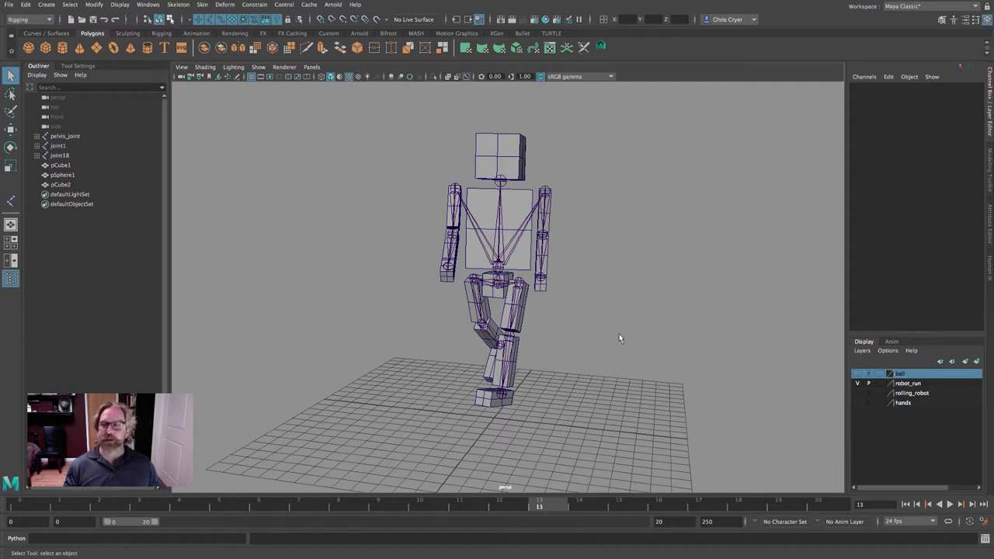
# Step: Expand the whole pelvis_joint hierarchy in the Outliner and play back the robot's run animation
pyautogui.keyDown('shift'); pyautogui.click(36, 136); pyautogui.keyUp('shift')
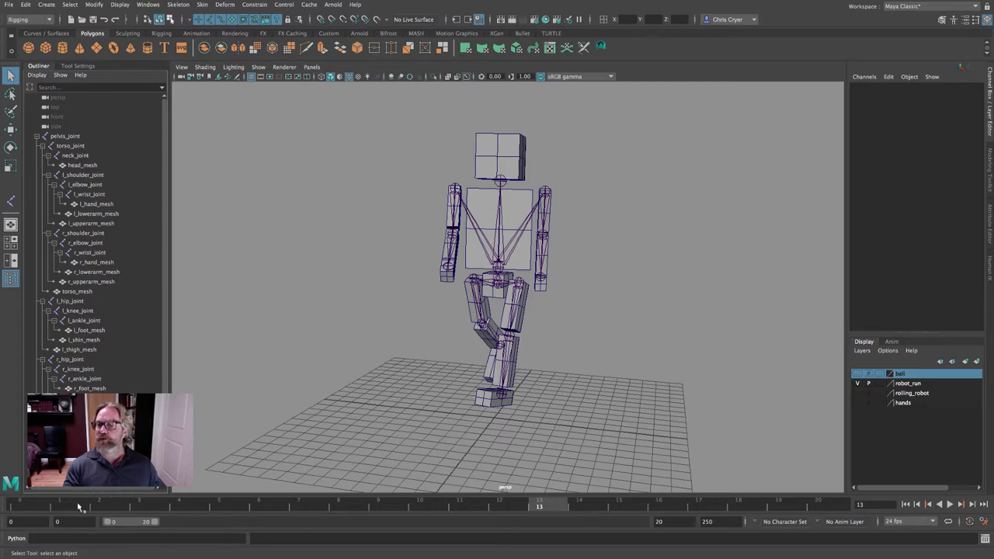
pyautogui.hotkey('alt', 'v')
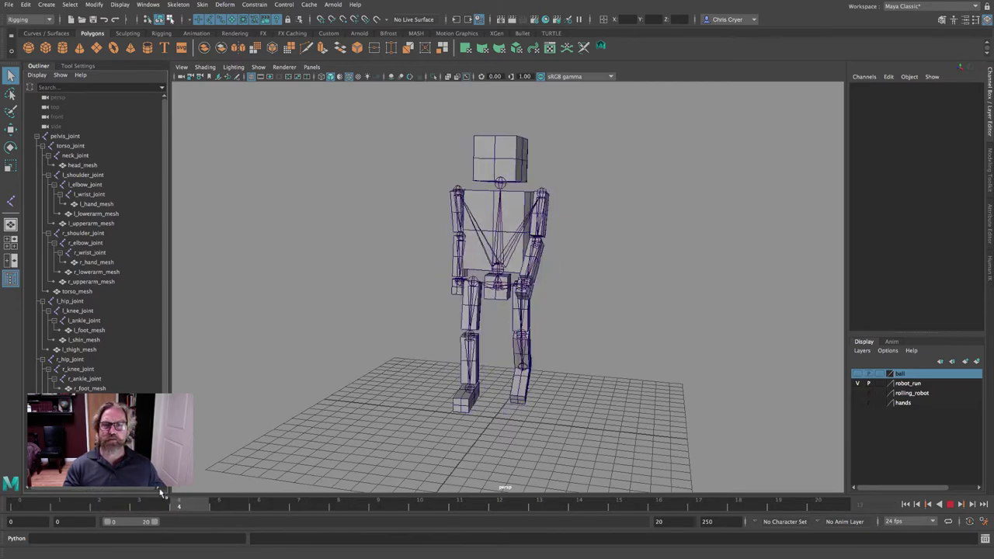
pyautogui.hotkey('alt', 'v')
pyautogui.keyDown('alt'); pyautogui.moveTo(539, 339); pyautogui.dragTo(571, 345); pyautogui.keyUp('alt')
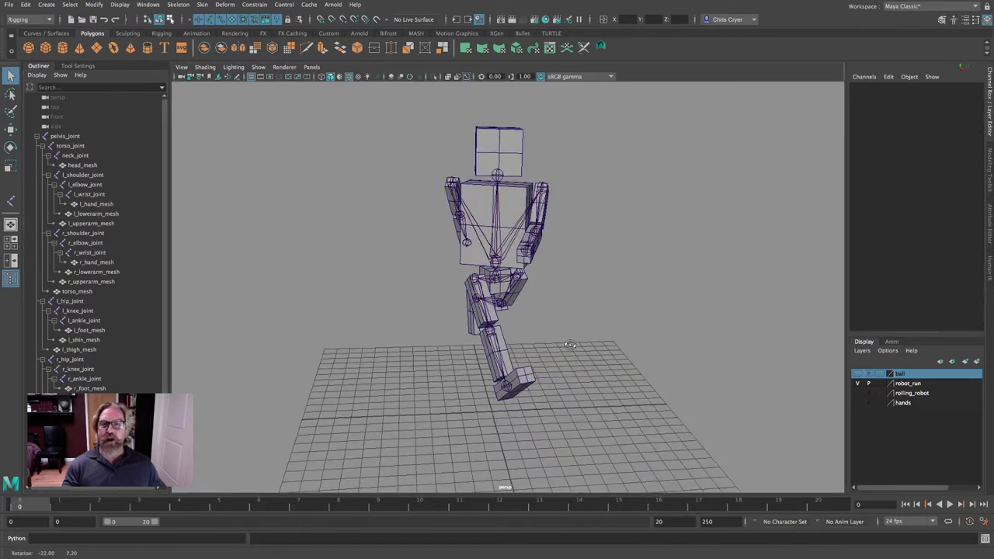
pyautogui.click(26, 4)
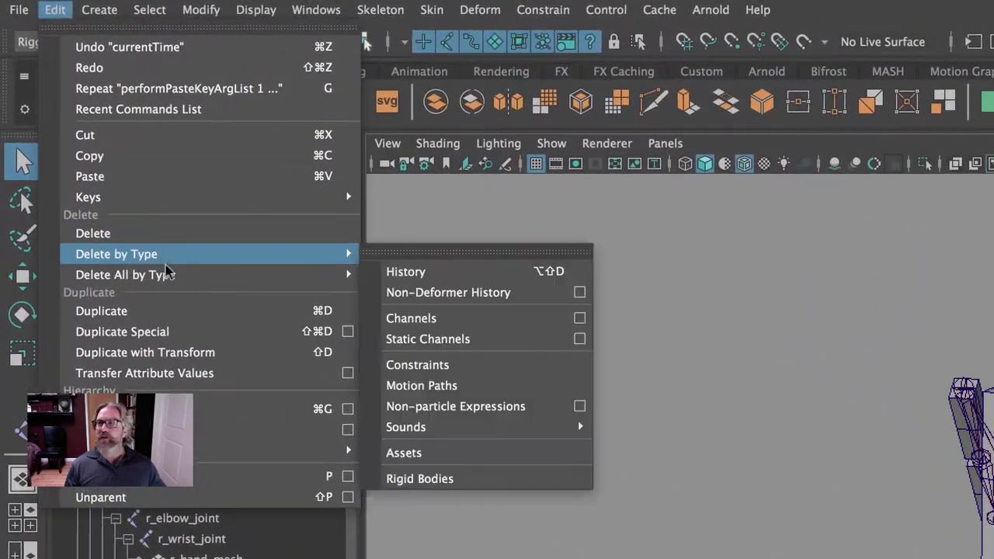
pyautogui.moveTo(128, 132)
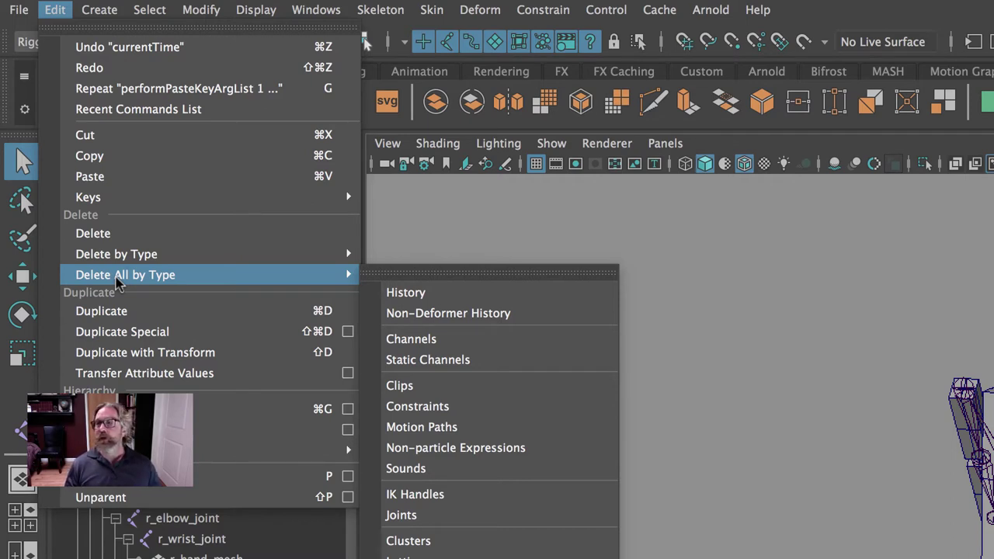
pyautogui.moveTo(122, 259)
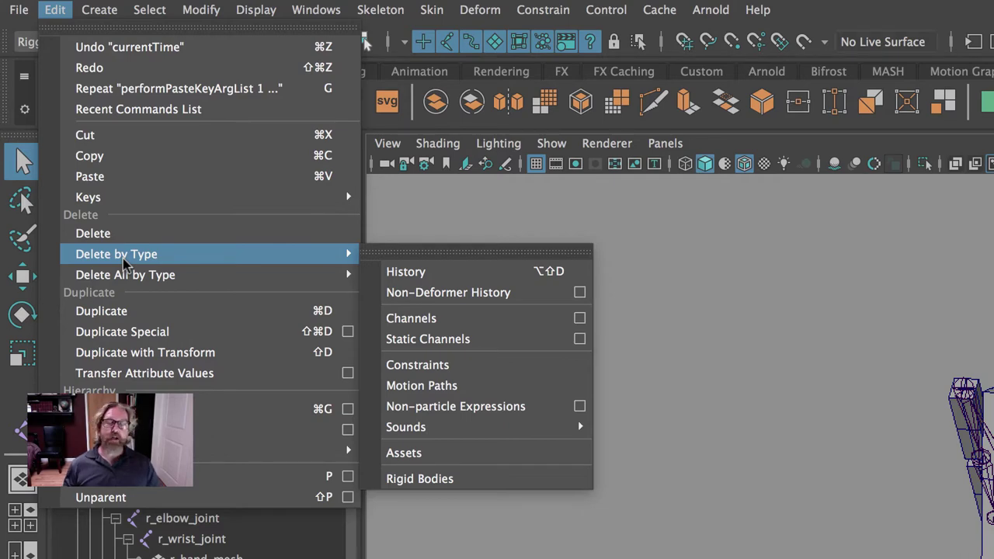
pyautogui.click(728, 323)
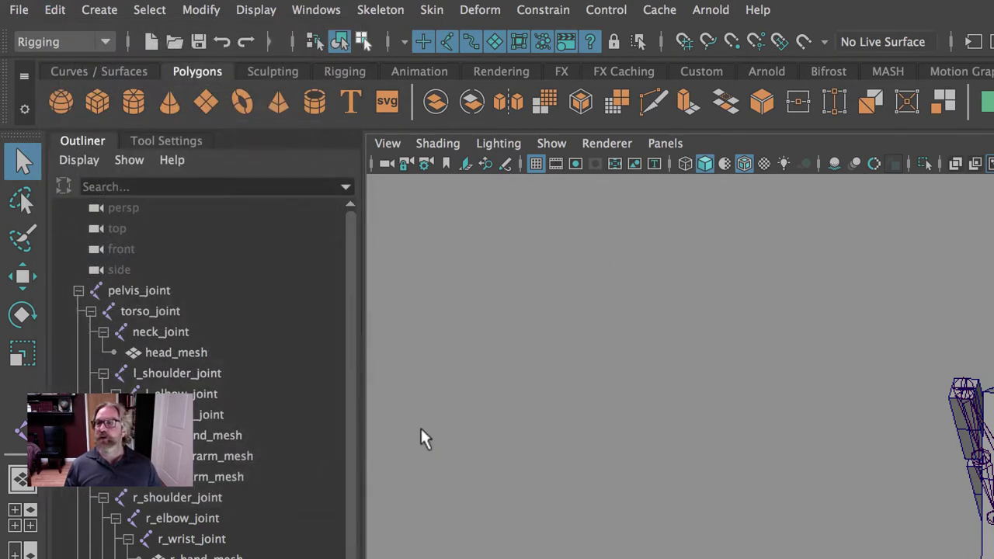
# Step: Filter the Outliner to show only joints and select everything from pelvis_joint through r_ankle_joint
pyautogui.click(129, 160)
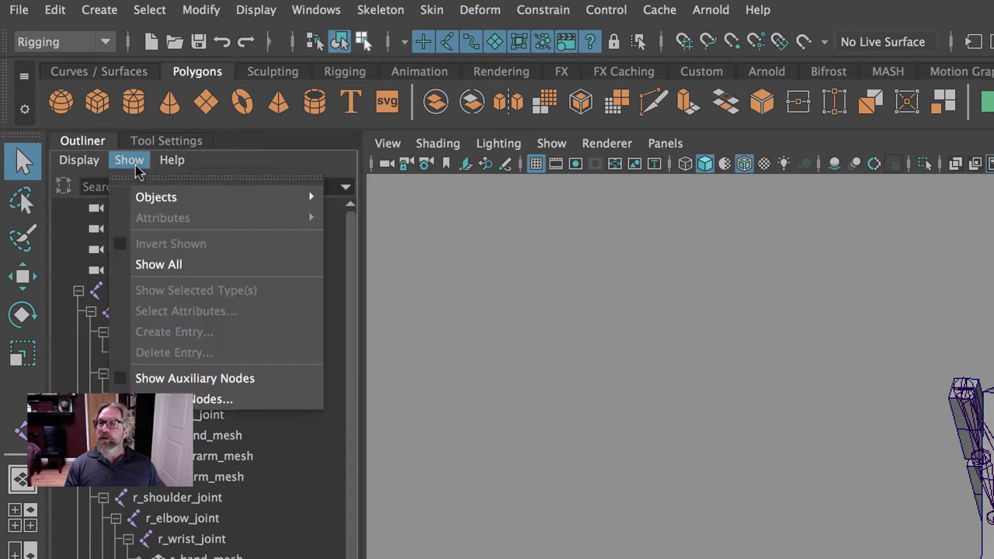
pyautogui.moveTo(166, 199)
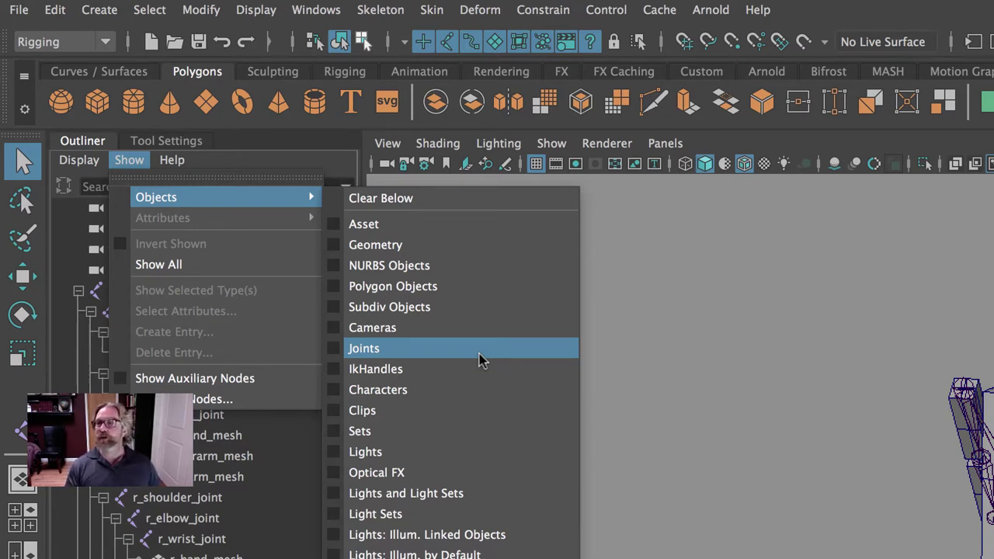
pyautogui.click(355, 349)
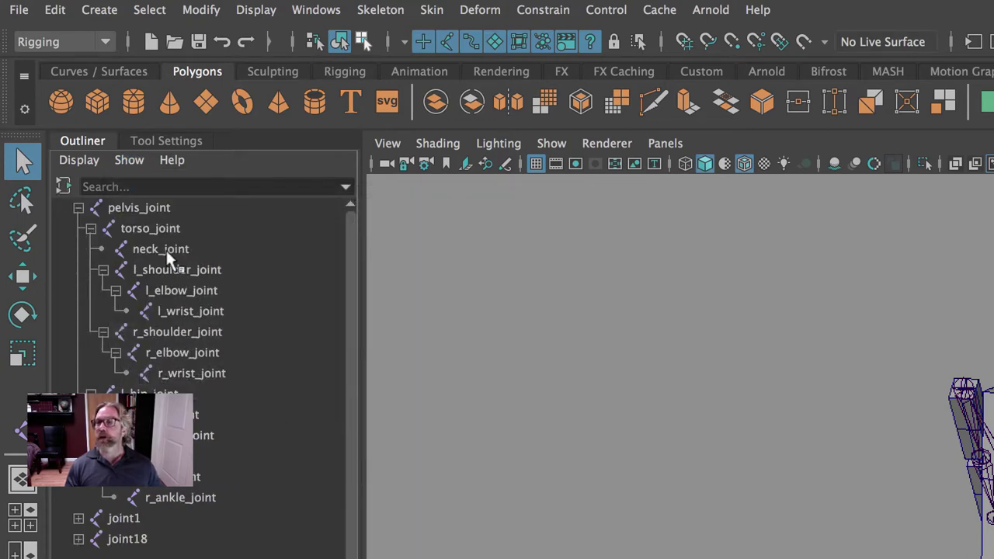
pyautogui.moveTo(139, 206); pyautogui.dragTo(201, 500)
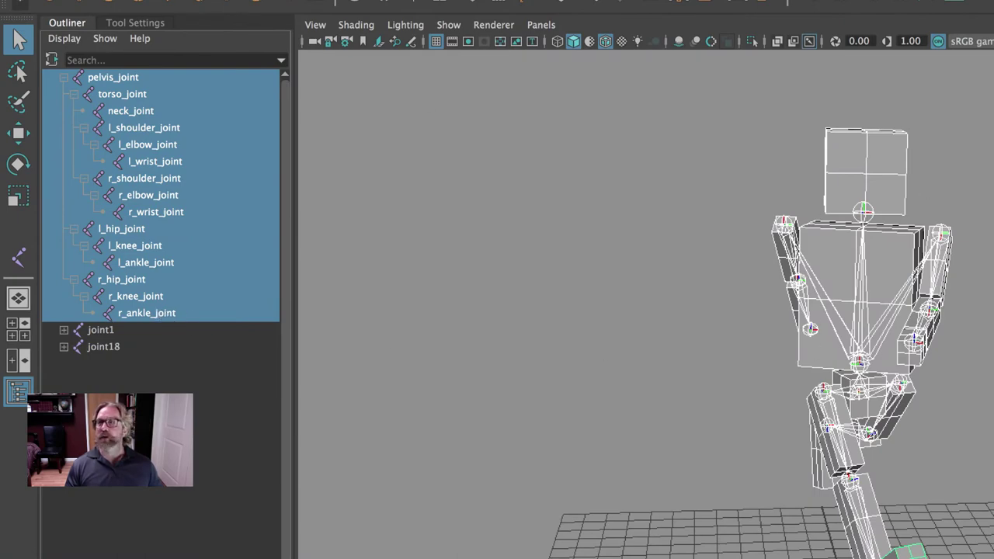
# Step: Delete the animation channels of all the selected robot joints by type
pyautogui.click(39, 7)
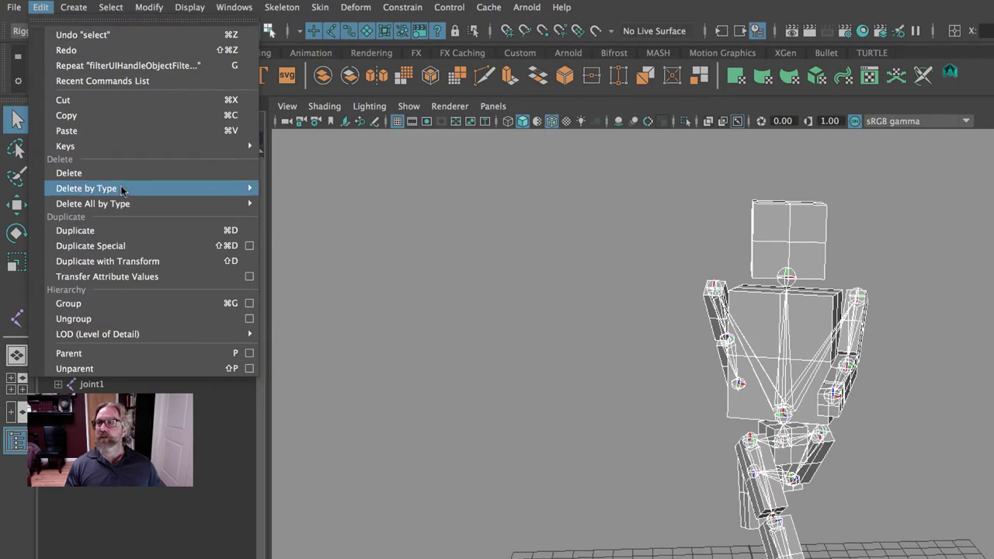
pyautogui.moveTo(121, 190)
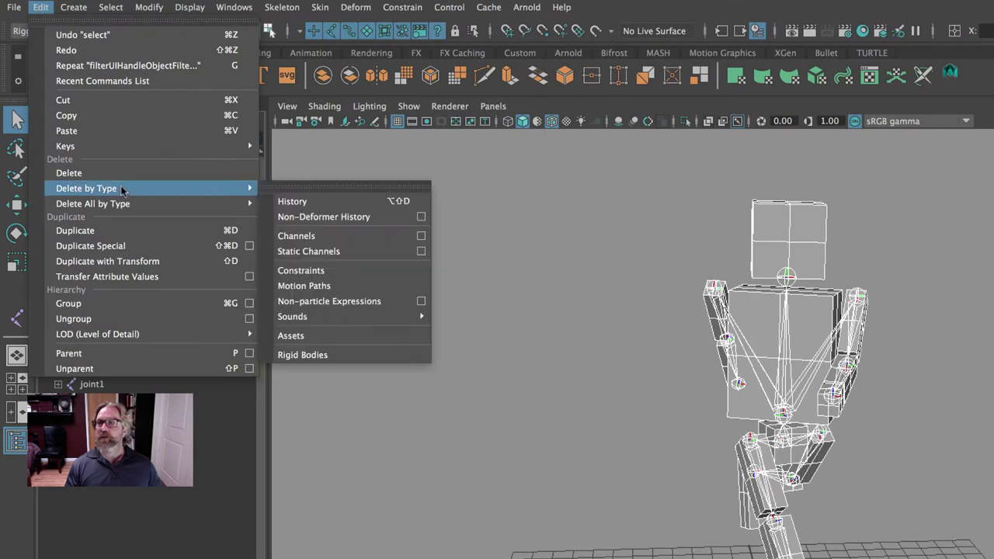
pyautogui.moveTo(80, 203)
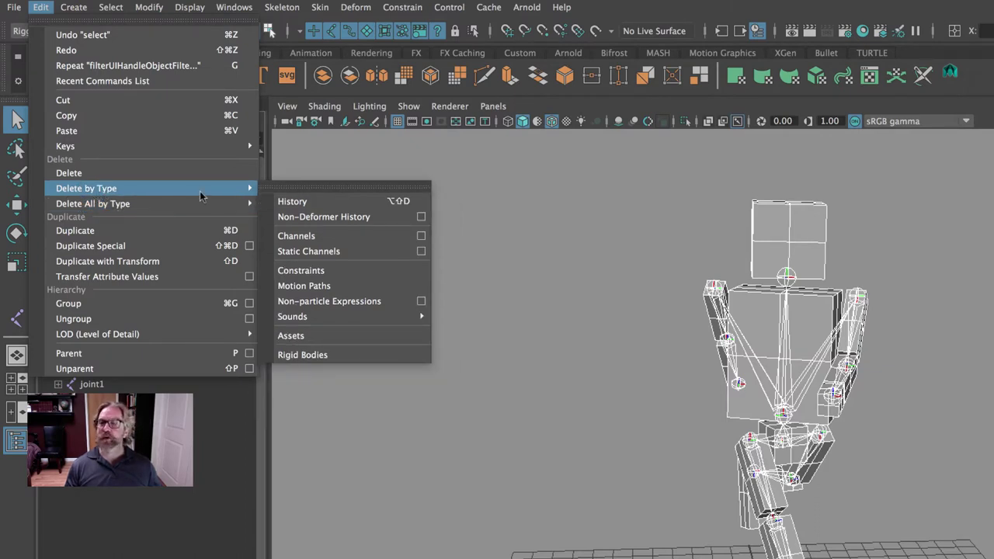
pyautogui.click(313, 237)
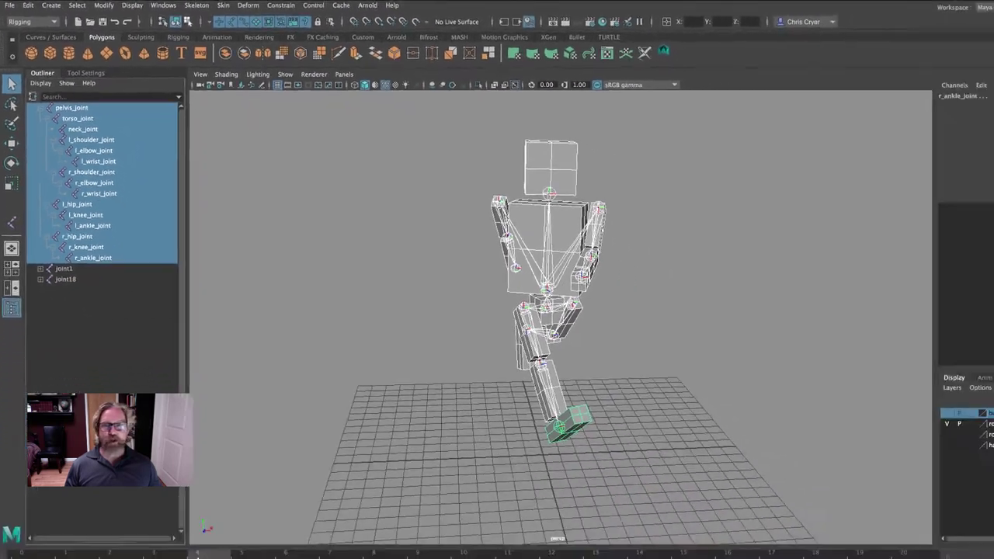
# Step: Play back the timeline to check the robot for remaining motion and examine it from several angles
pyautogui.click(950, 505)
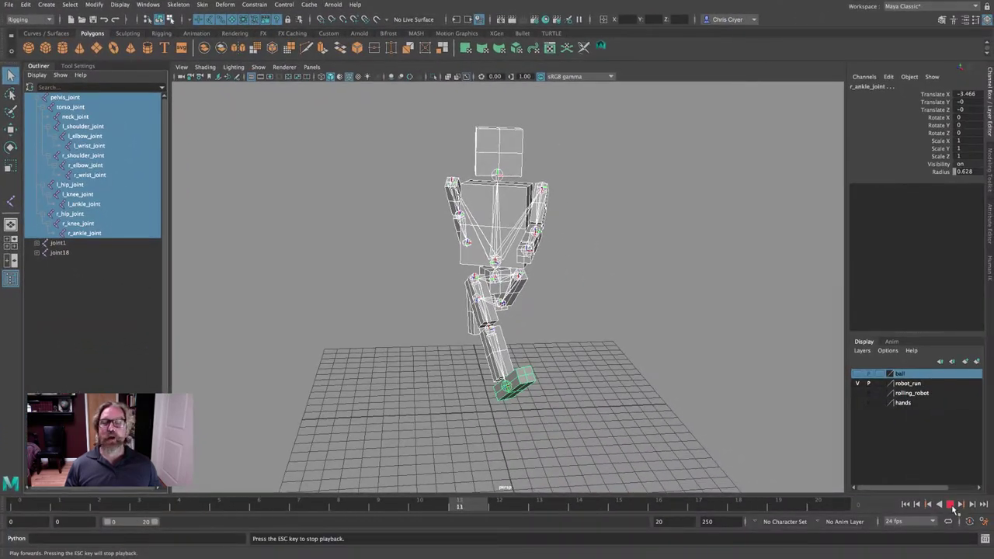
pyautogui.click(950, 505)
pyautogui.keyDown('alt'); pyautogui.moveTo(652, 279); pyautogui.dragTo(722, 283); pyautogui.keyUp('alt')
pyautogui.keyDown('alt'); pyautogui.moveTo(558, 262); pyautogui.dragTo(470, 248); pyautogui.keyUp('alt')
pyautogui.moveTo(649, 266)
pyautogui.keyDown('alt'); pyautogui.mouseDown()
pyautogui.moveTo(505, 268)
pyautogui.moveTo(646, 264)
pyautogui.moveTo(661, 275)
pyautogui.mouseUp(); pyautogui.keyUp('alt')
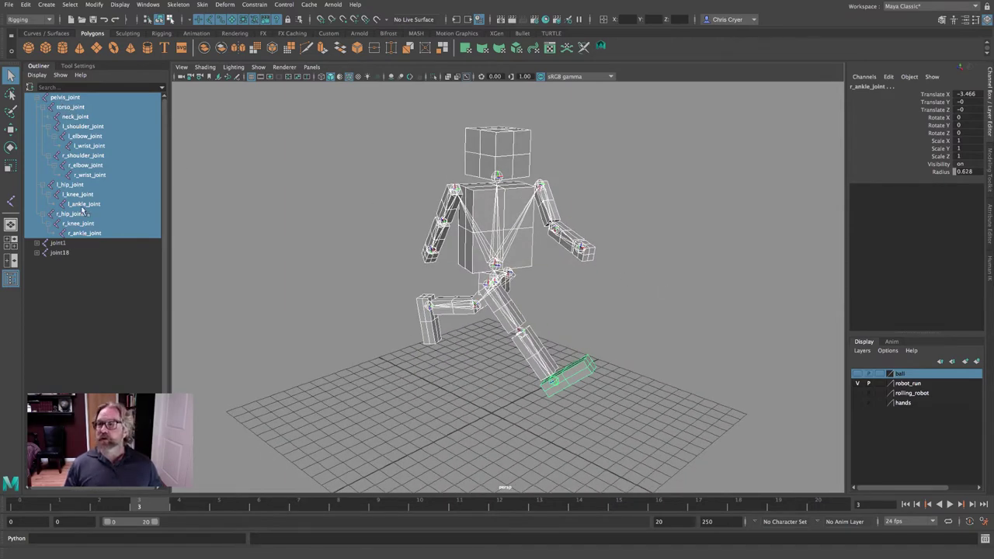
# Step: Clear the Outliner's object type filter and deselect the robot's joints
pyautogui.click(60, 75)
pyautogui.moveTo(94, 90)
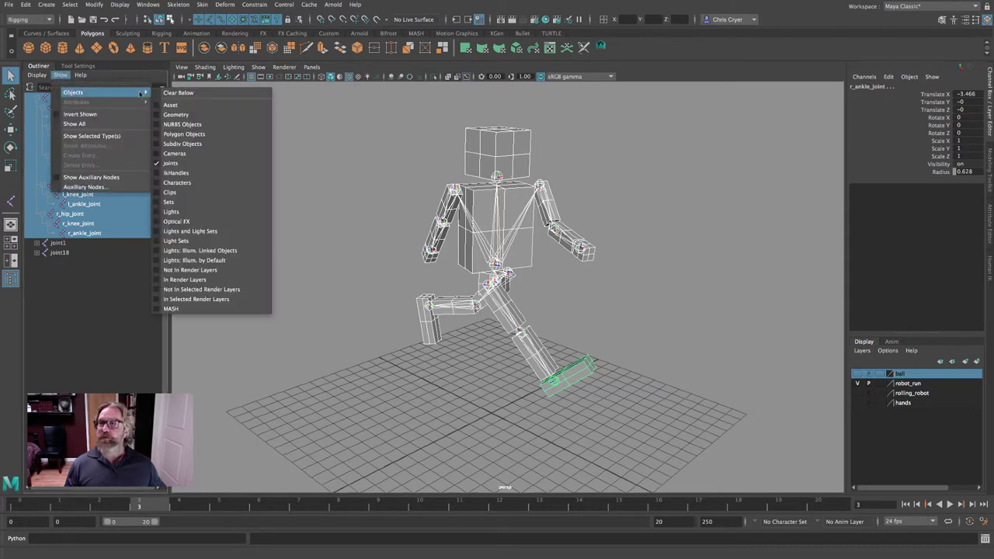
pyautogui.click(177, 97)
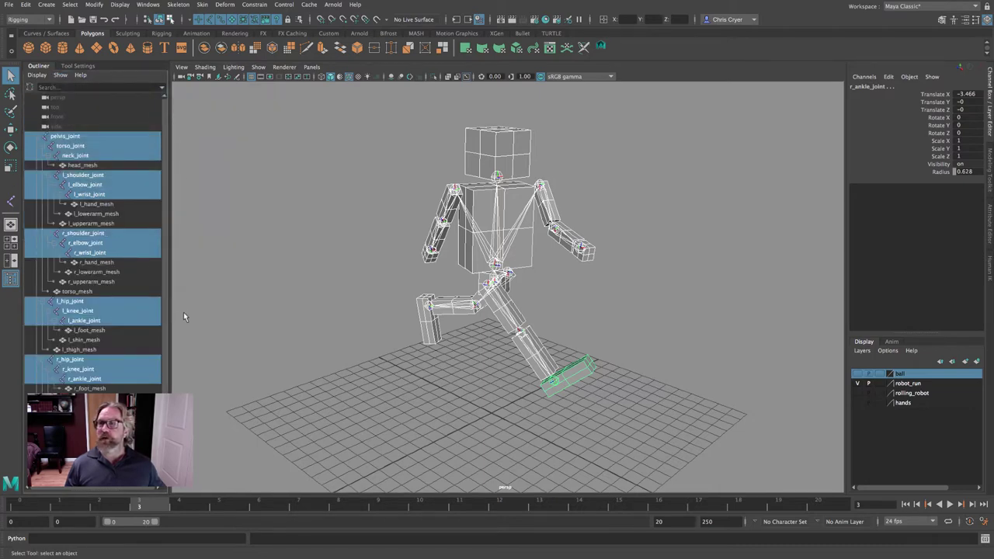
pyautogui.click(209, 222)
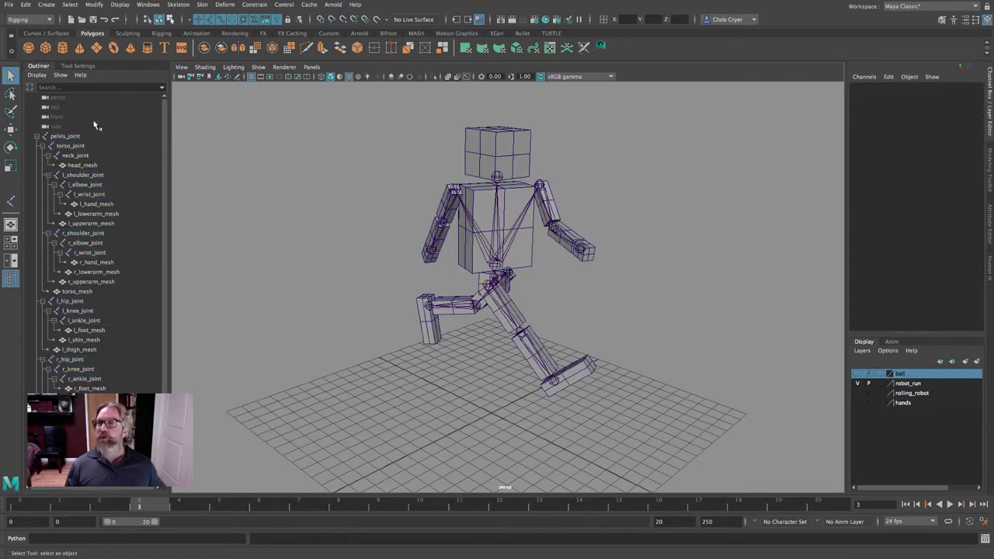
# Step: Limit the Outliner to joints again and reselect the range from pelvis_joint through r_ankle_joint
pyautogui.click(60, 75)
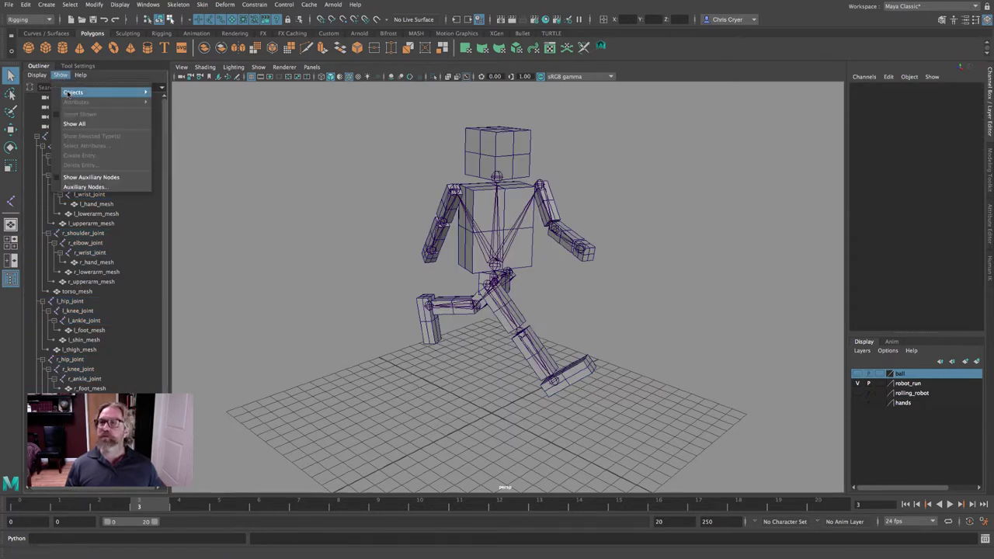
pyautogui.moveTo(101, 92)
pyautogui.click(200, 164)
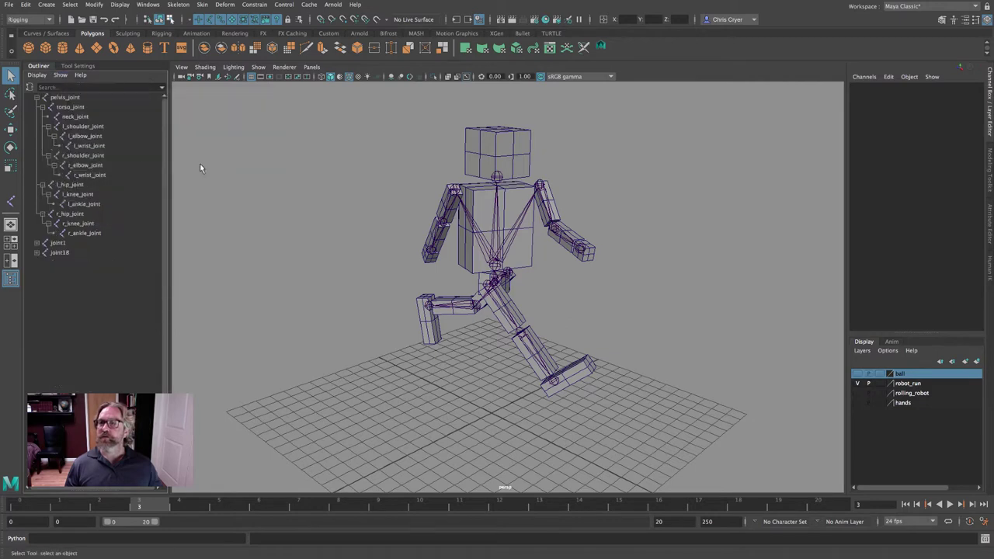
pyautogui.moveTo(63, 100); pyautogui.dragTo(95, 235)
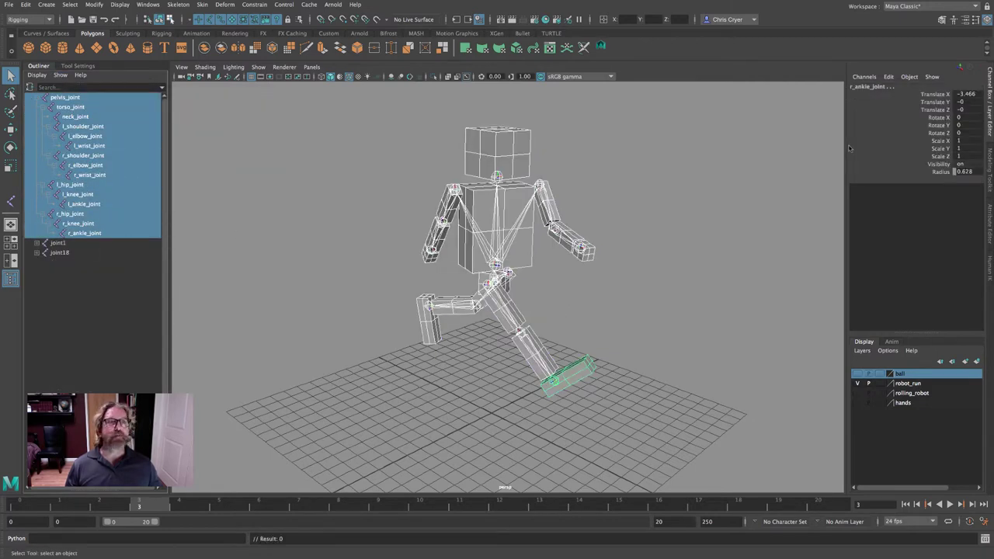
# Step: Set Rotate X, Y and Z of all the selected joints to 0 and examine the robot's pose
pyautogui.moveTo(970, 133); pyautogui.dragTo(969, 119)
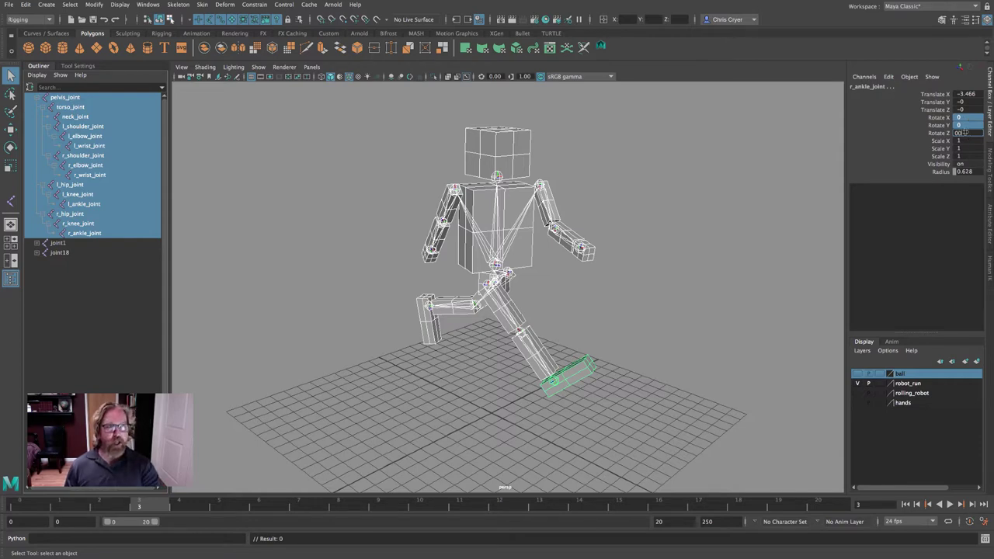
pyautogui.press('Return')
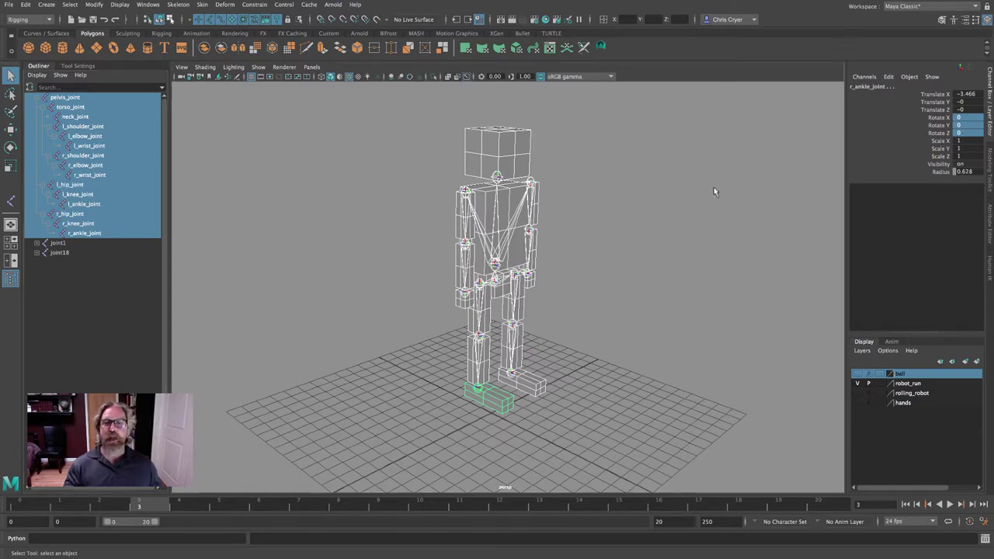
pyautogui.keyDown('alt'); pyautogui.moveTo(714, 189); pyautogui.dragTo(629, 243); pyautogui.keyUp('alt')
pyautogui.keyDown('alt'); pyautogui.moveTo(630, 244); pyautogui.dragTo(655, 244, button='right'); pyautogui.keyUp('alt')
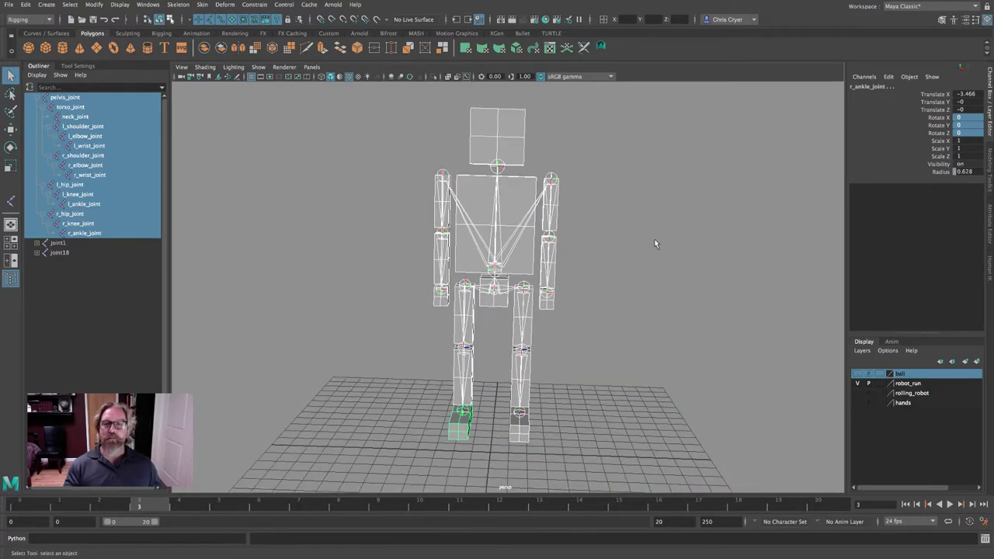
pyautogui.keyDown('alt'); pyautogui.moveTo(580, 190); pyautogui.dragTo(595, 218); pyautogui.keyUp('alt')
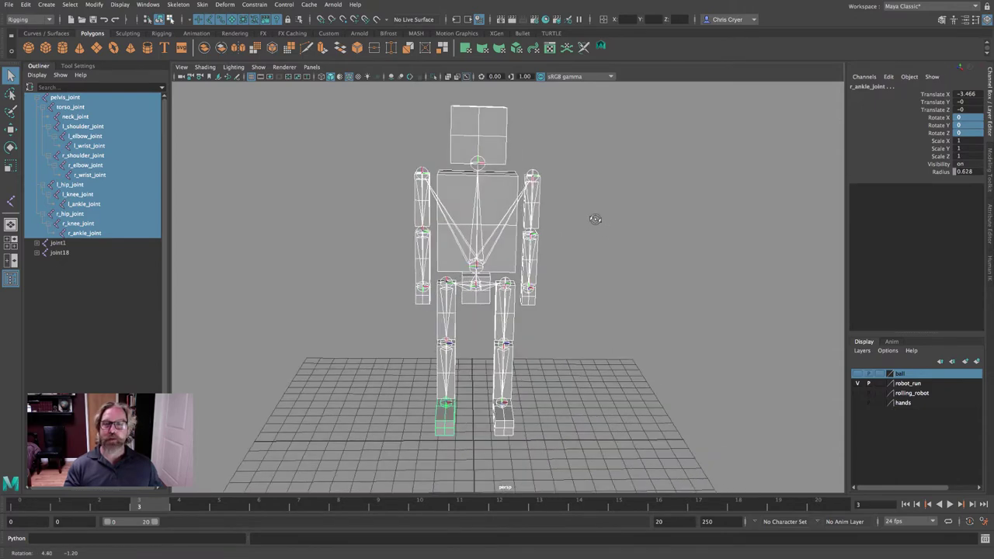
# Step: Delete the robot's skeleton by its pelvis joint and undo the deletion
pyautogui.click(476, 286)
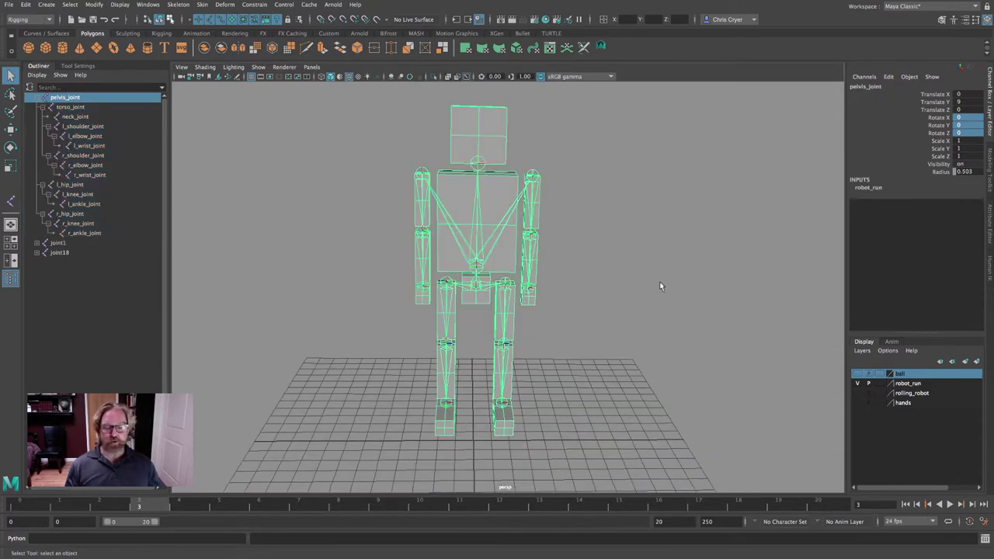
pyautogui.press('Delete')
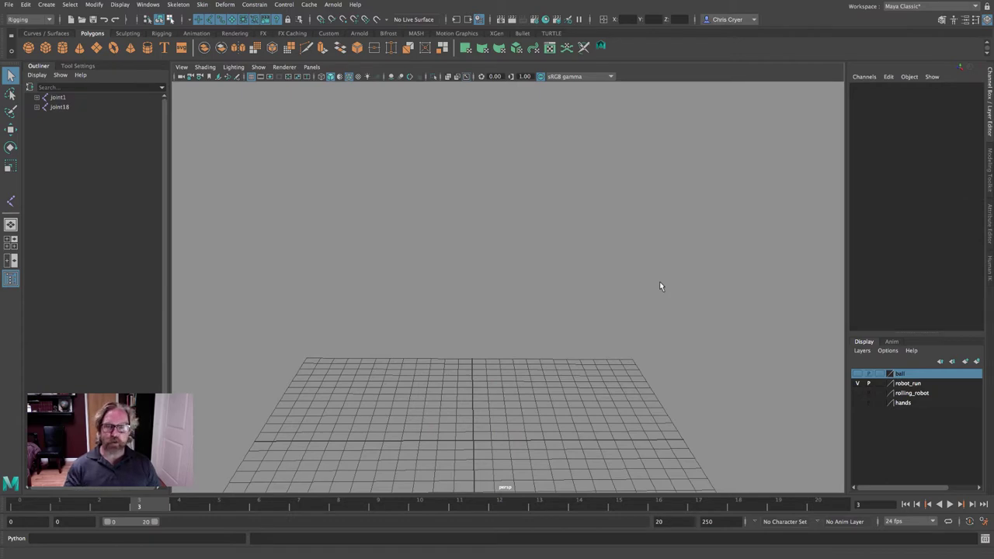
pyautogui.hotkey('ctrl', 'z')
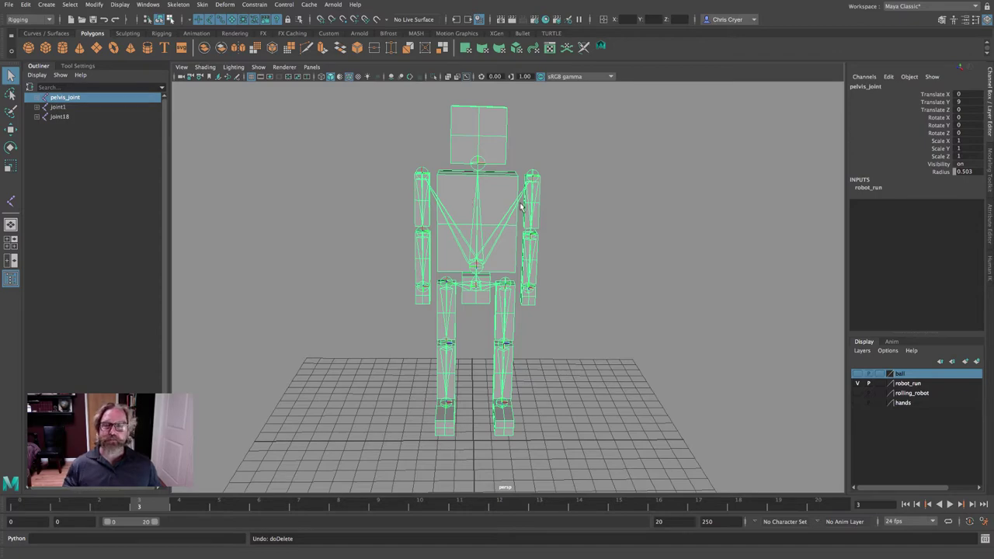
# Step: Unparent the head mesh from the robot's skeleton
pyautogui.click(501, 147)
pyautogui.keyDown('alt'); pyautogui.moveTo(520, 153); pyautogui.dragTo(465, 178); pyautogui.keyUp('alt')
pyautogui.keyDown('alt'); pyautogui.moveTo(465, 178); pyautogui.dragTo(455, 189, button='middle'); pyautogui.keyUp('alt')
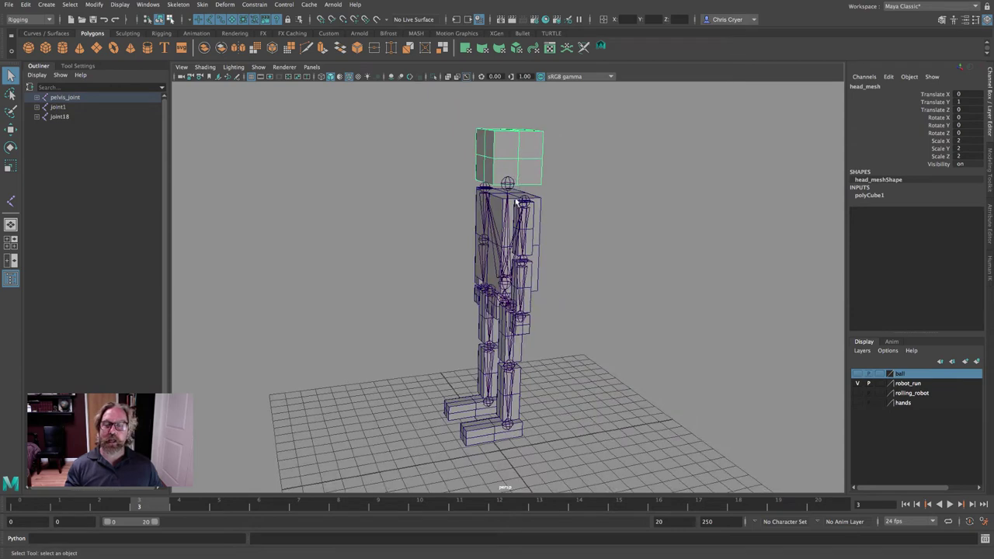
pyautogui.click(29, 9)
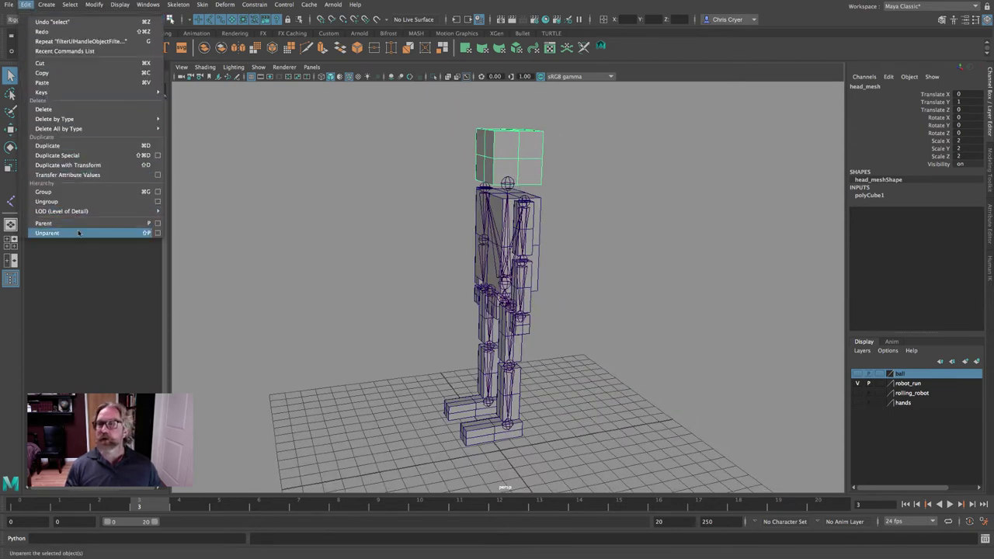
pyautogui.click(77, 233)
# Step: Move the skeleton by its pelvis joint to about -4.3 in Translate Z and undo the move
pyautogui.click(493, 298)
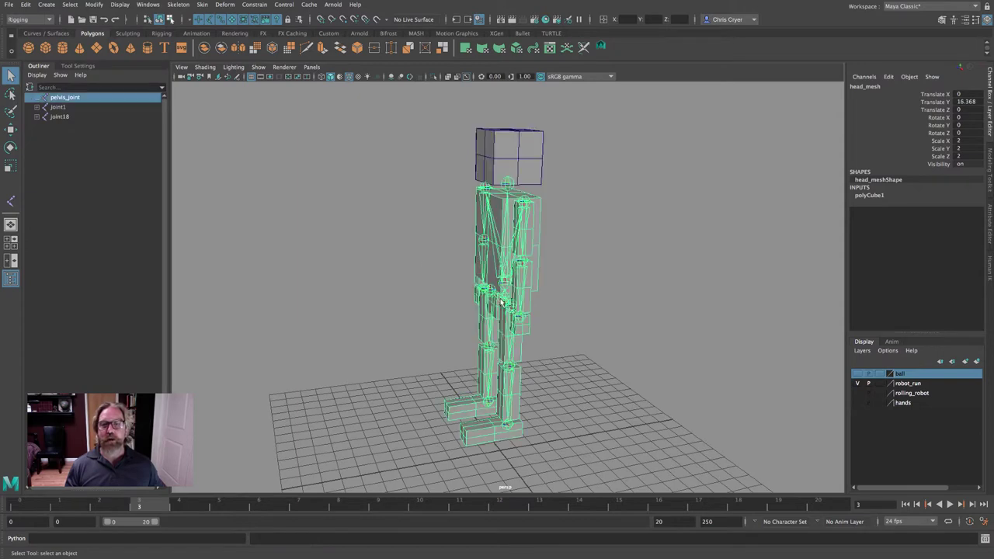
pyautogui.click(11, 129)
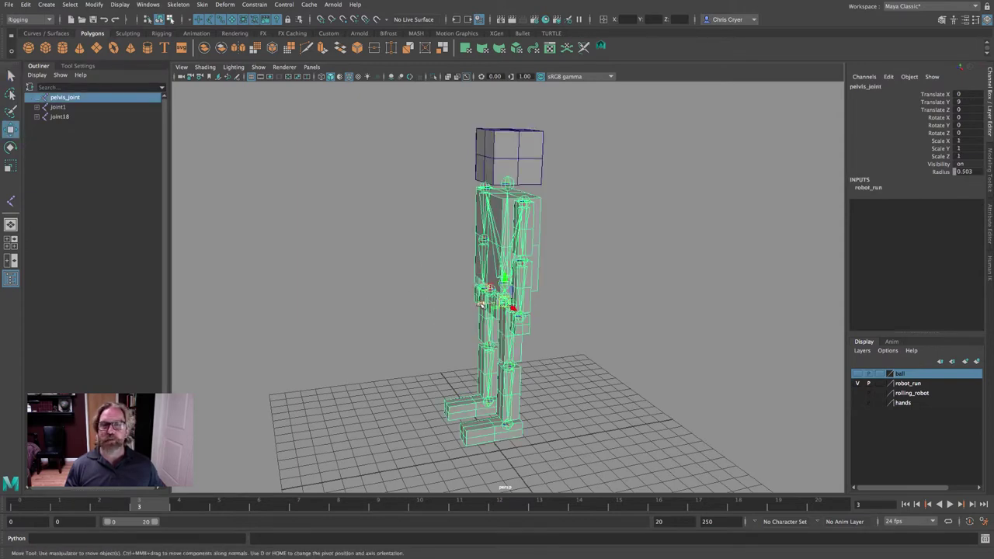
pyautogui.moveTo(478, 303); pyautogui.dragTo(553, 298)
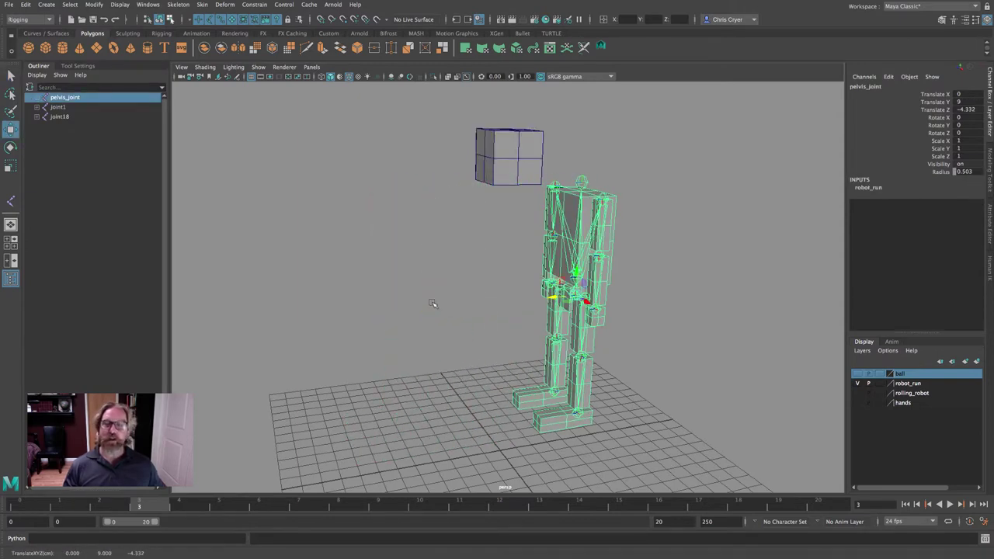
pyautogui.hotkey('ctrl', 'z')
pyautogui.keyDown('alt'); pyautogui.moveTo(332, 226); pyautogui.dragTo(489, 237); pyautogui.keyUp('alt')
pyautogui.scroll(3, 467, 132)
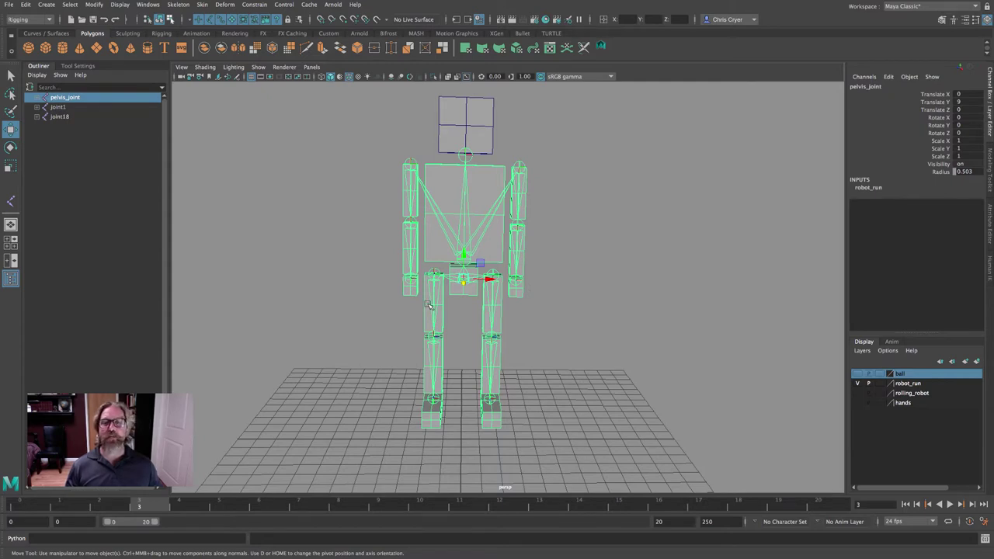
# Step: Select the whole robot with a marquee in the viewport and clear the selection
pyautogui.click(572, 212)
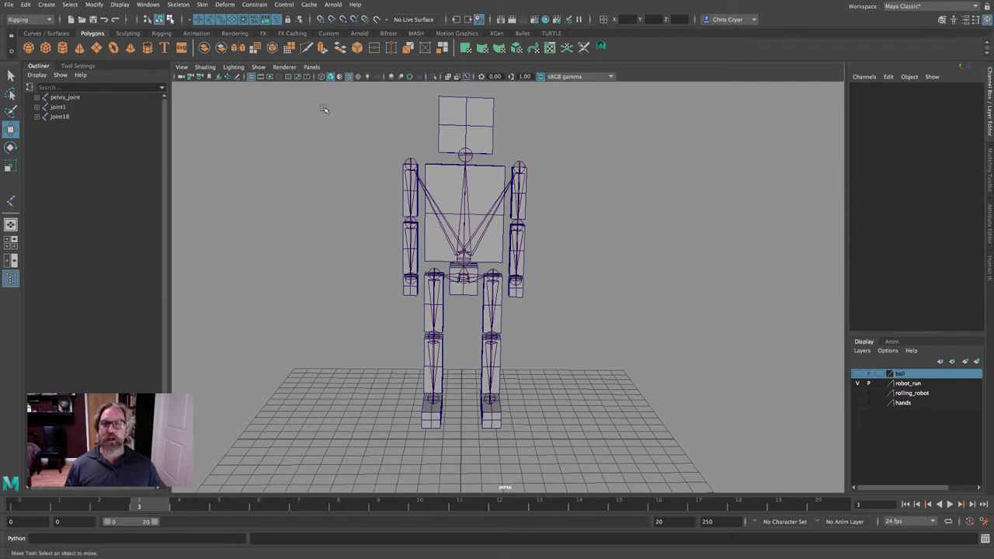
pyautogui.moveTo(320, 99); pyautogui.dragTo(609, 449)
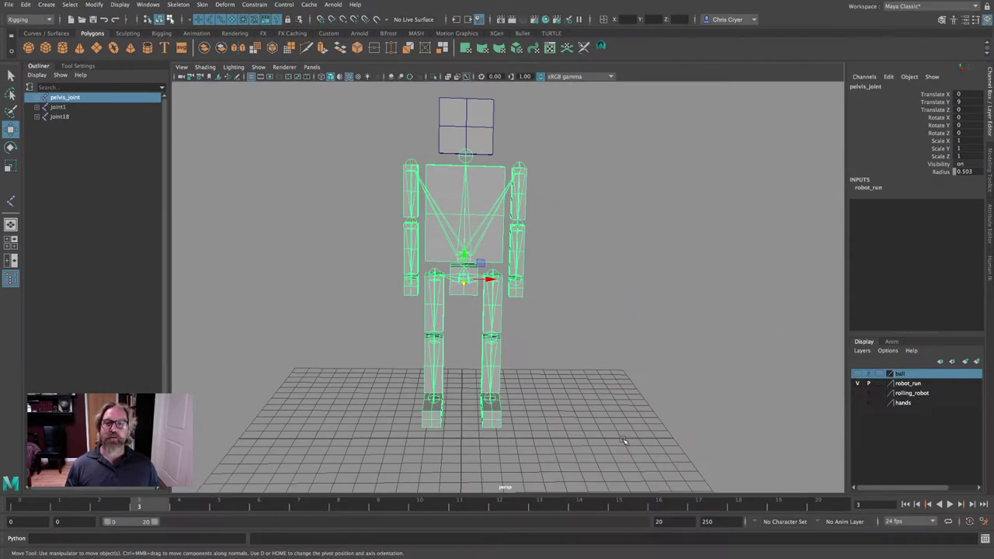
pyautogui.click(250, 118)
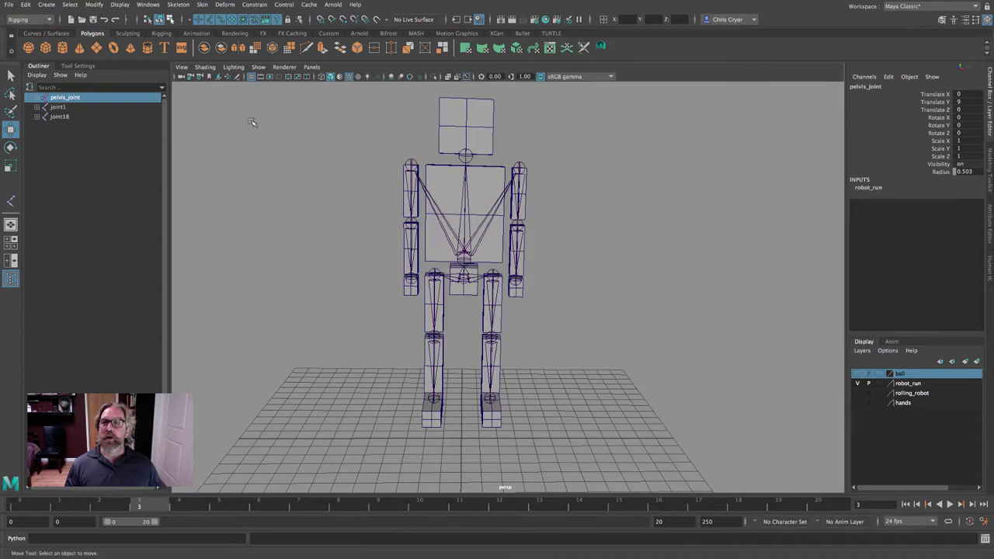
# Step: Hide joints in the viewport and select all of the robot's meshes with a marquee
pyautogui.click(260, 67)
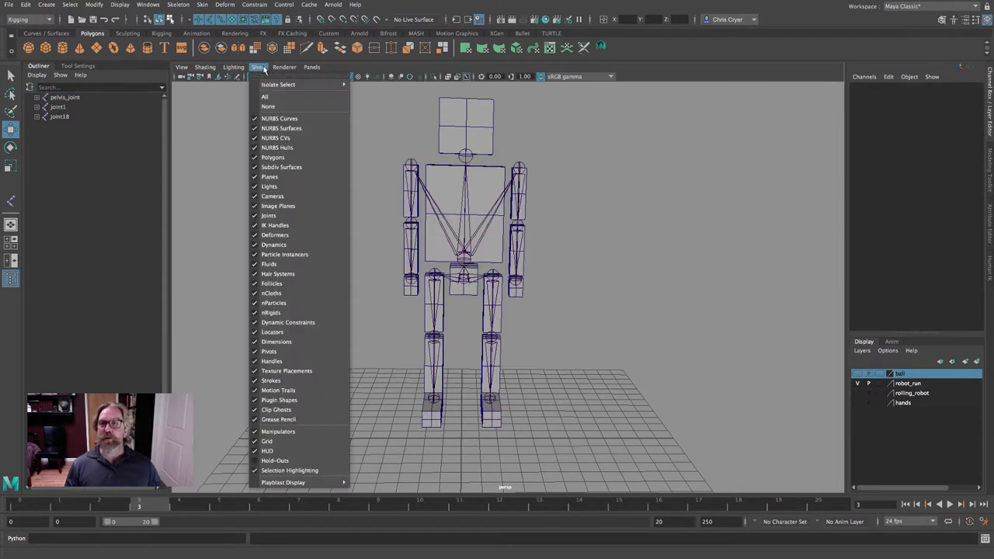
pyautogui.click(290, 216)
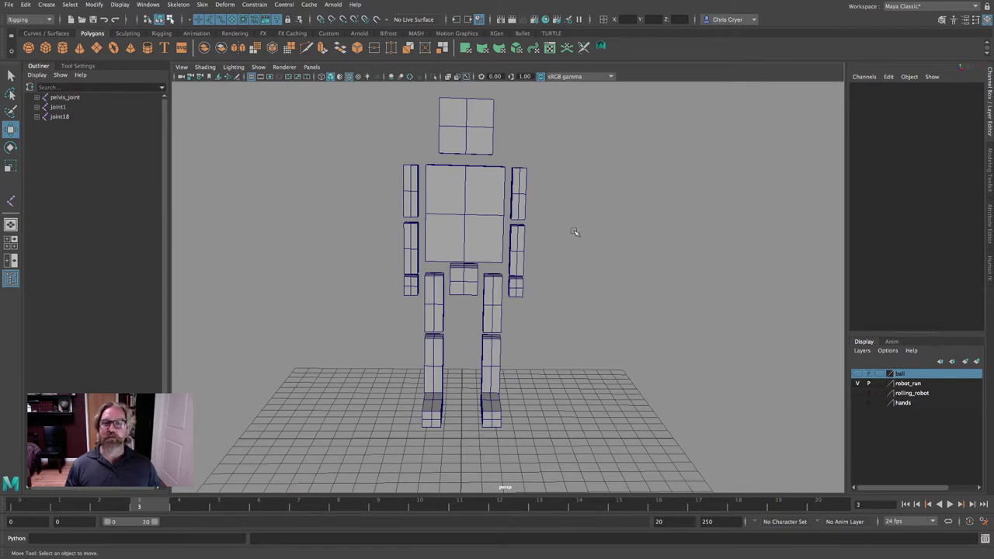
pyautogui.moveTo(302, 96); pyautogui.dragTo(615, 432)
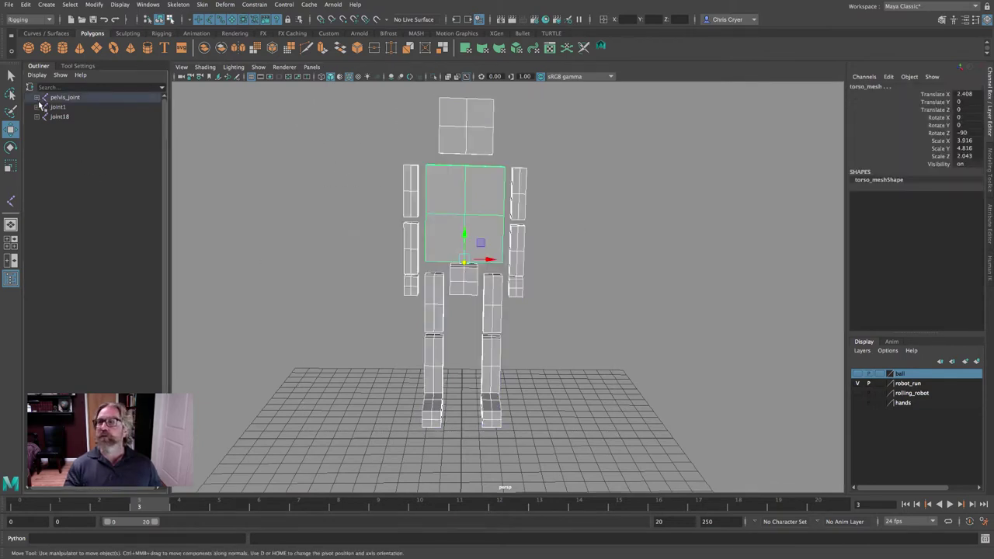
# Step: Expand the full pelvis_joint hierarchy in the Outliner and clear the Outliner's object type filter
pyautogui.keyDown('shift'); pyautogui.click(37, 97); pyautogui.keyUp('shift')
pyautogui.click(59, 75)
pyautogui.moveTo(109, 92)
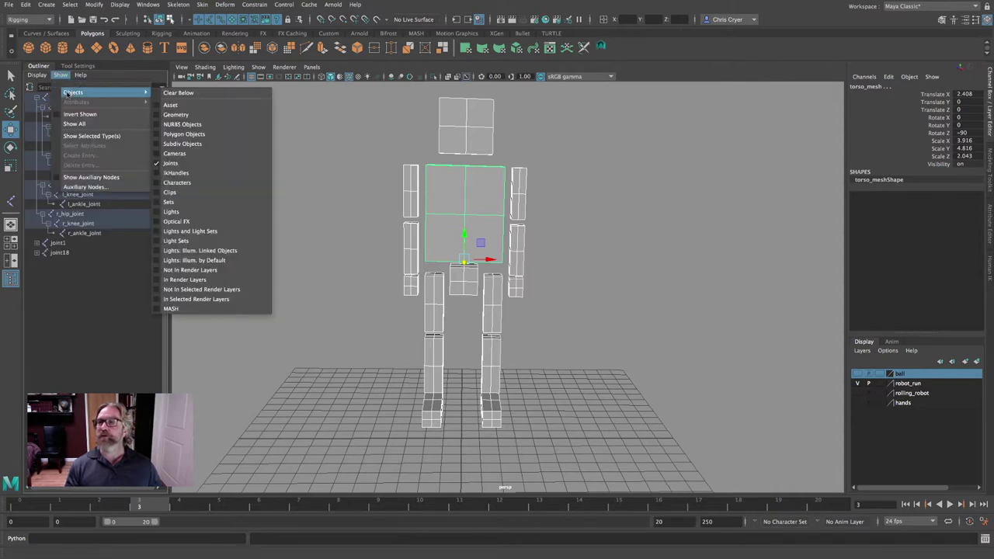
pyautogui.click(195, 92)
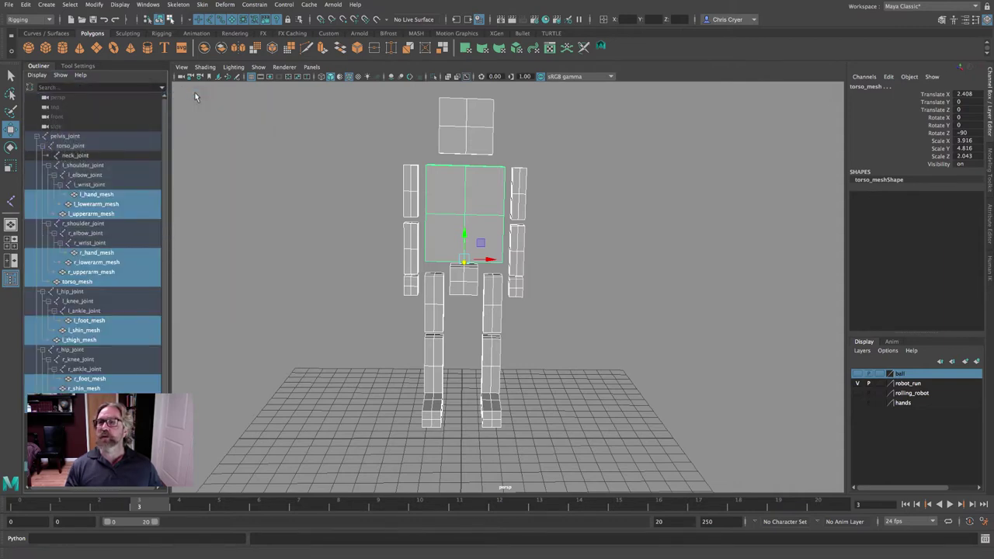
# Step: Reselect all of the robot's meshes to examine their entries in the Outliner, and deselect them
pyautogui.click(365, 311)
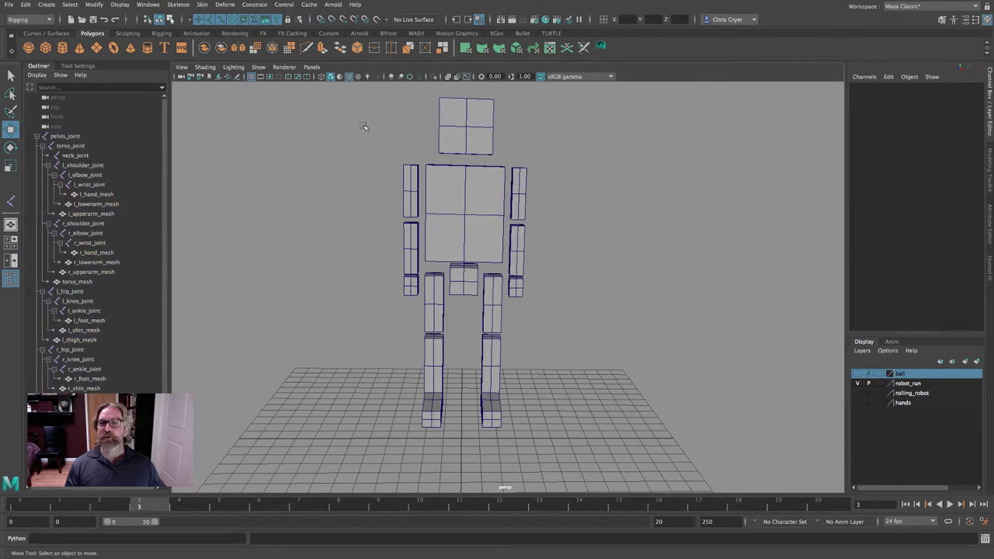
pyautogui.moveTo(339, 98); pyautogui.dragTo(635, 435)
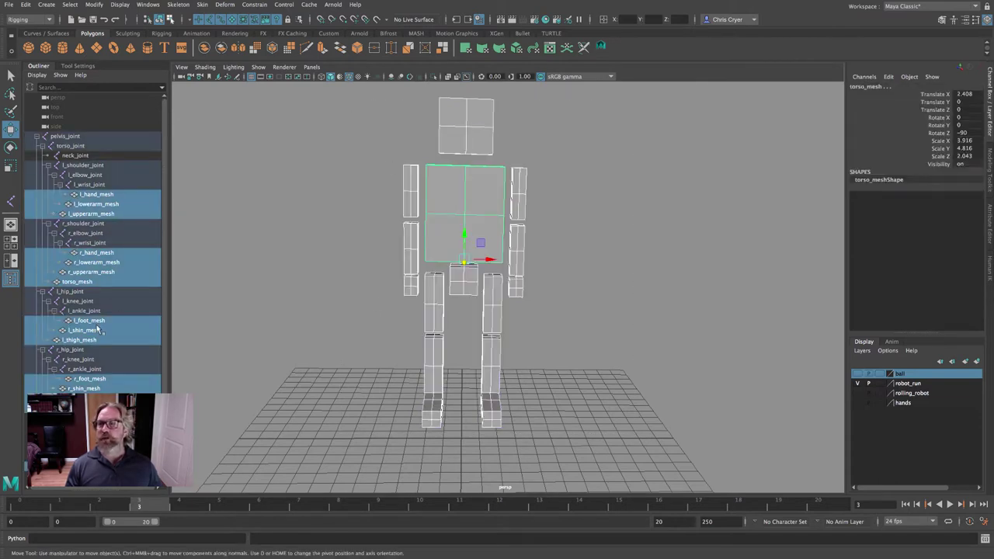
pyautogui.click(295, 117)
# Step: Limit the Outliner to joints and select the range from pelvis_joint through r_ankle_joint
pyautogui.click(60, 74)
pyautogui.moveTo(77, 92)
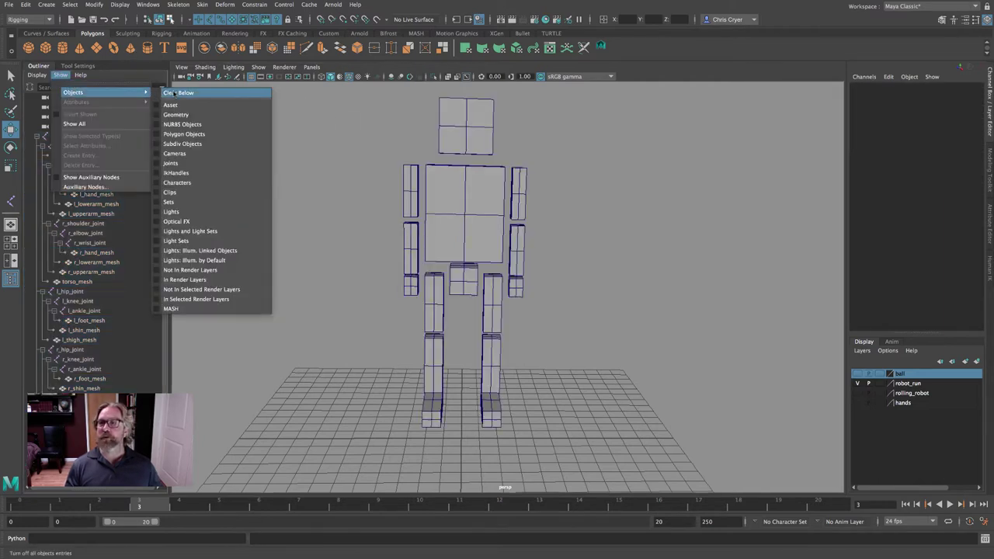
pyautogui.click(213, 167)
pyautogui.moveTo(70, 98); pyautogui.dragTo(93, 233)
# Step: Show joints in the viewport again and clear the joint selection
pyautogui.click(258, 67)
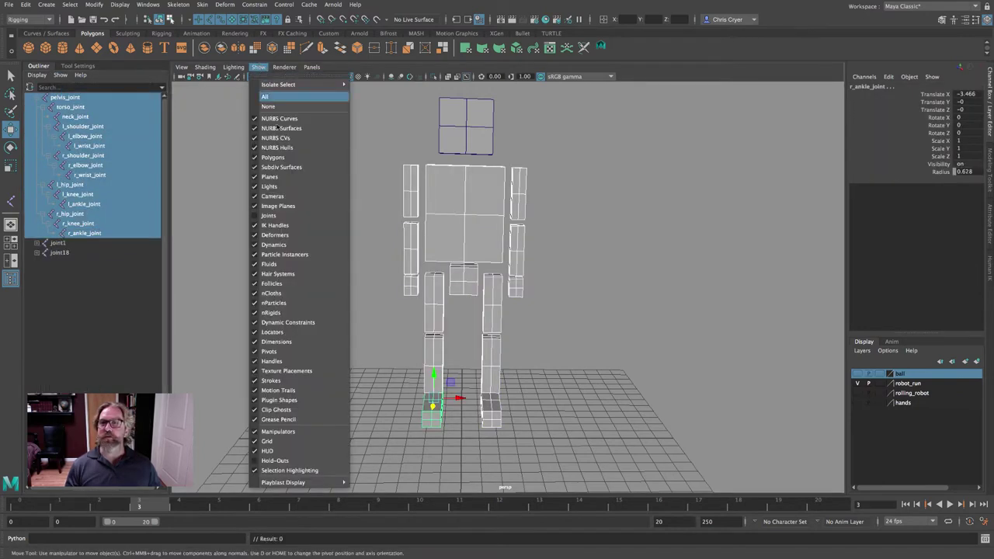
pyautogui.click(293, 215)
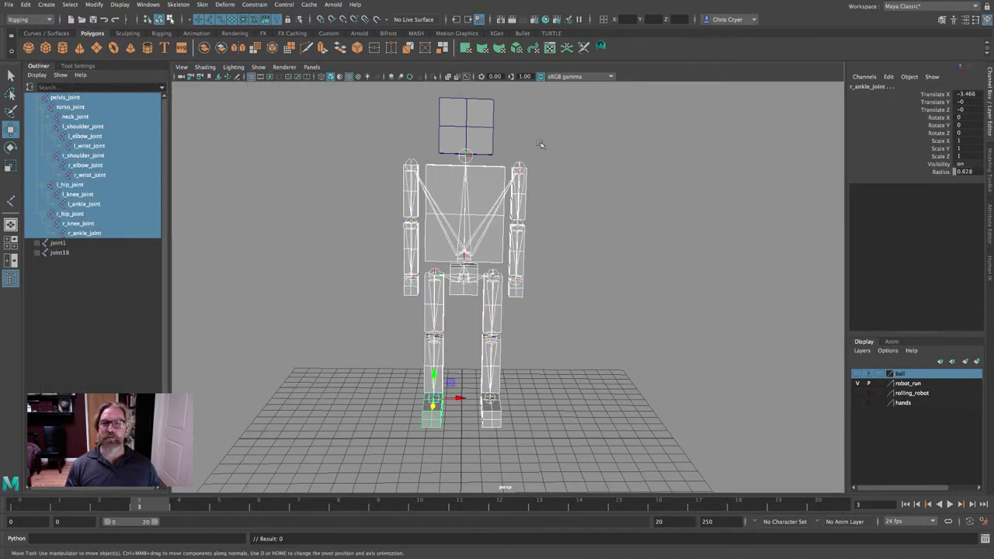
pyautogui.click(602, 224)
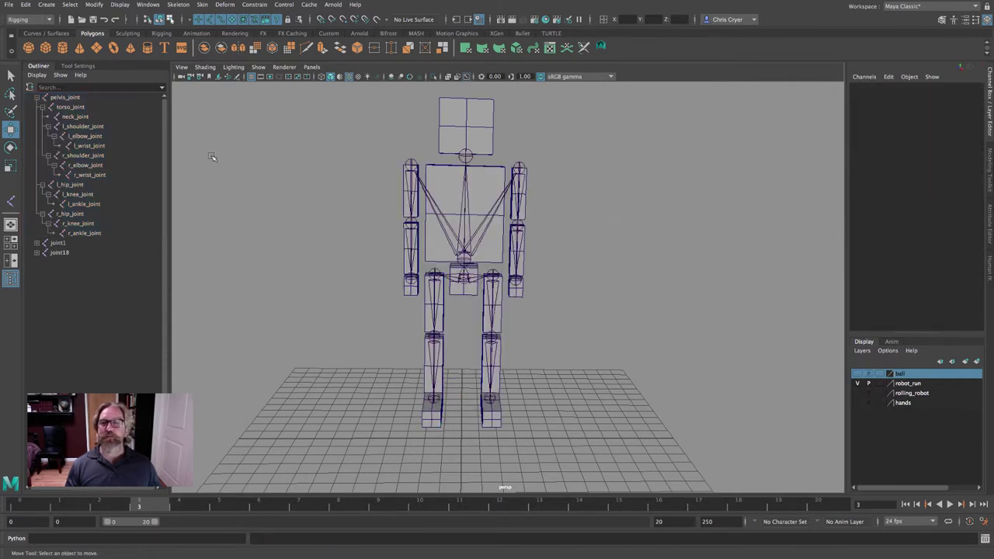
# Step: Hide the joints in the viewport and select every mesh of the robot with a marquee
pyautogui.click(258, 67)
pyautogui.click(283, 216)
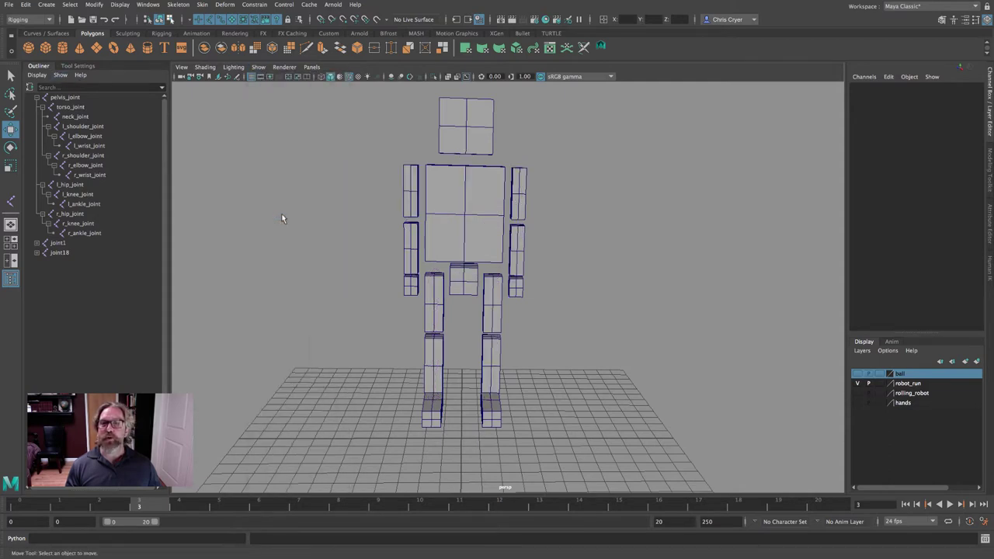
pyautogui.moveTo(348, 90); pyautogui.dragTo(644, 443)
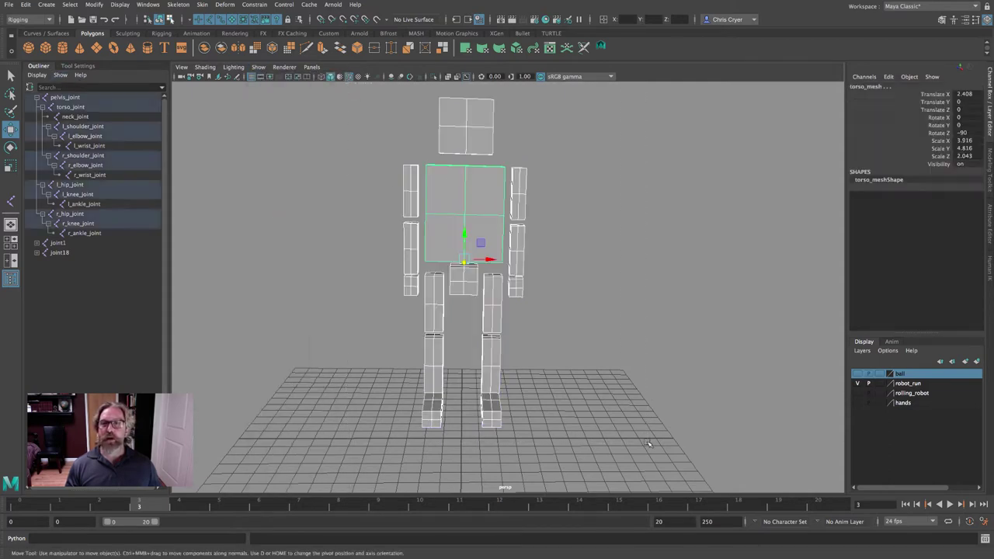
# Step: Clear the Outliner's joint filter and unparent all the selected robot meshes from the skeleton
pyautogui.click(61, 74)
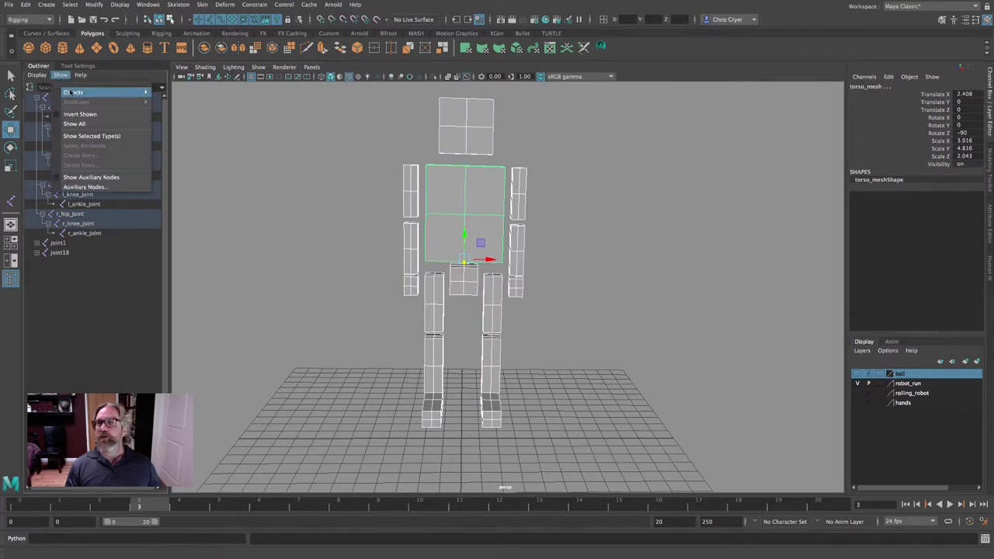
pyautogui.moveTo(85, 92)
pyautogui.click(179, 93)
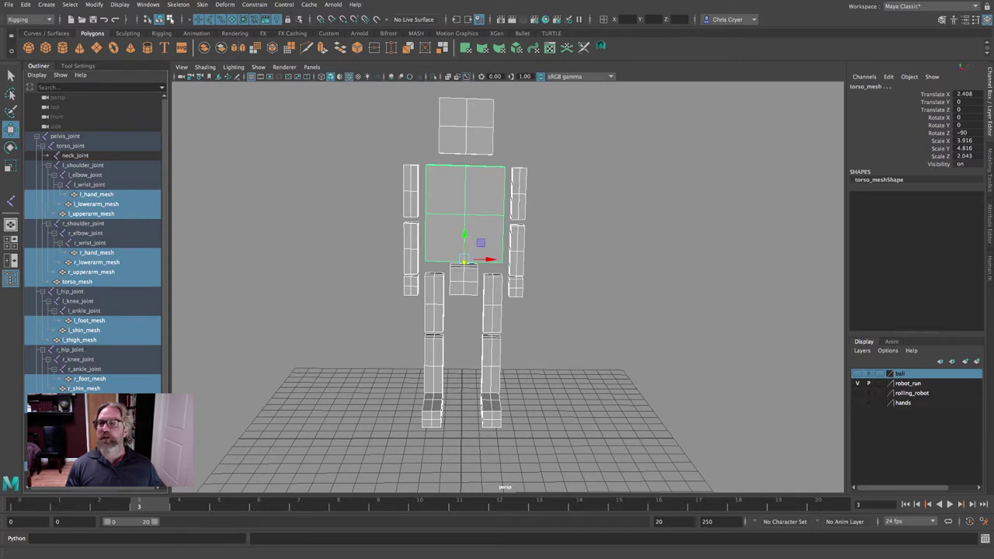
pyautogui.click(25, 4)
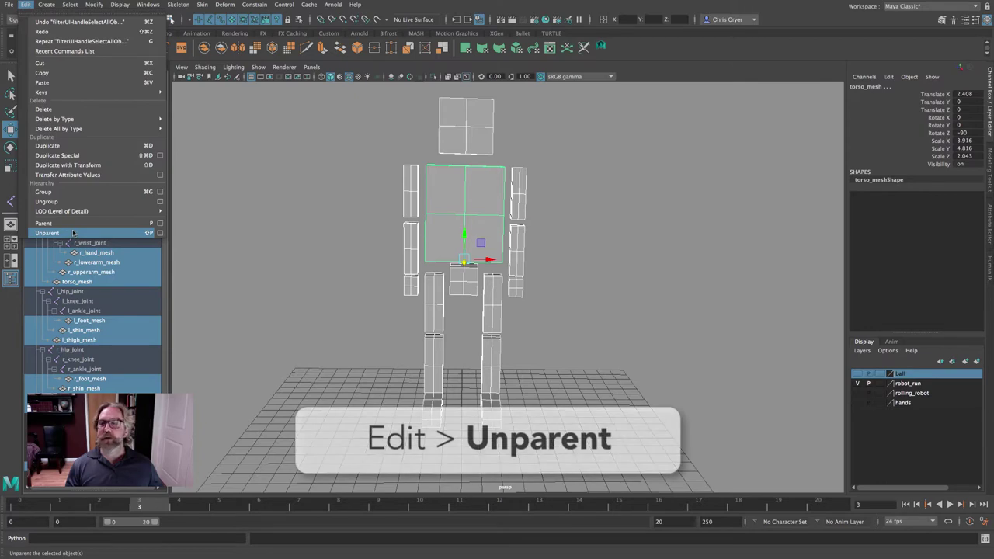
pyautogui.click(73, 233)
# Step: Show joints in the viewport and move pelvis_joint sideways away from the meshes to about 10 in Translate X
pyautogui.click(66, 137)
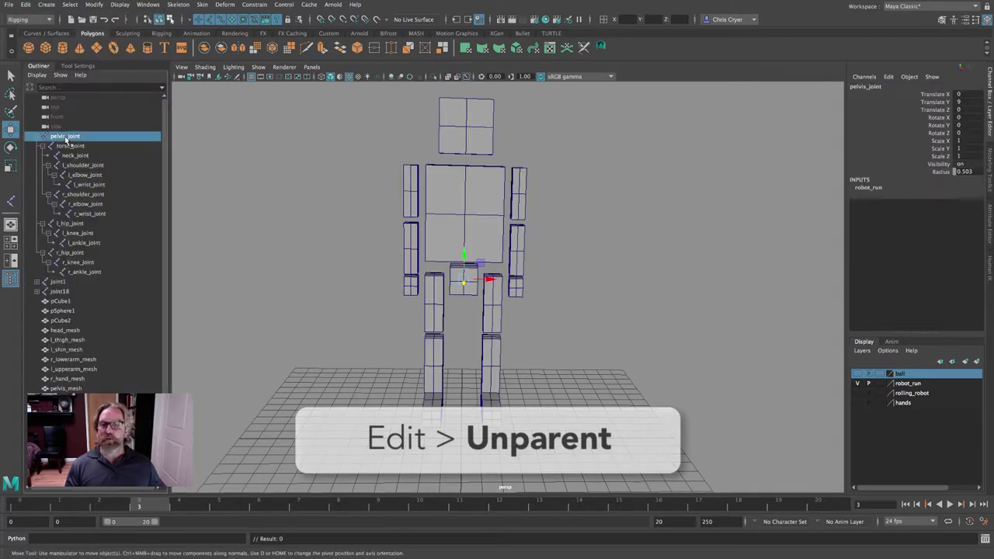
pyautogui.click(258, 67)
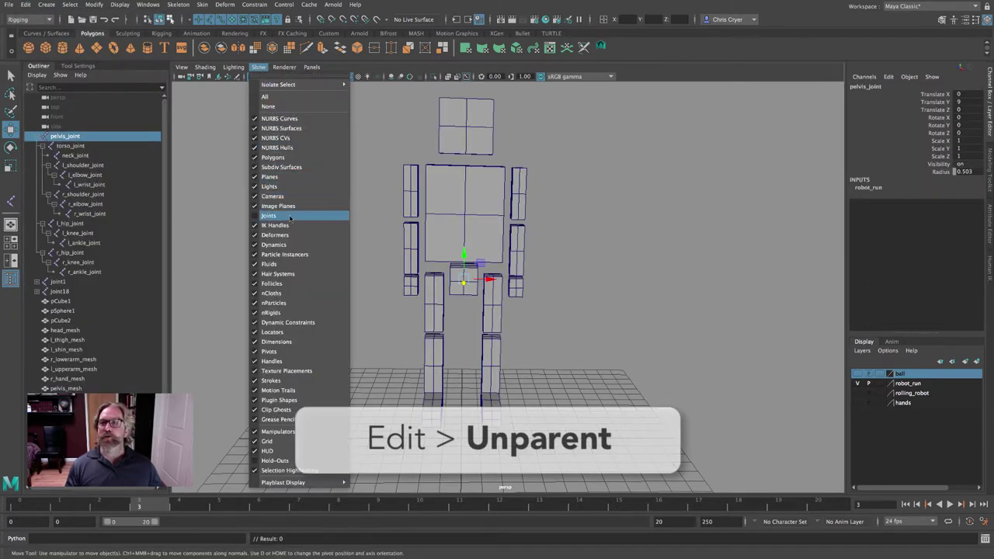
pyautogui.click(272, 209)
pyautogui.moveTo(485, 284); pyautogui.dragTo(650, 261)
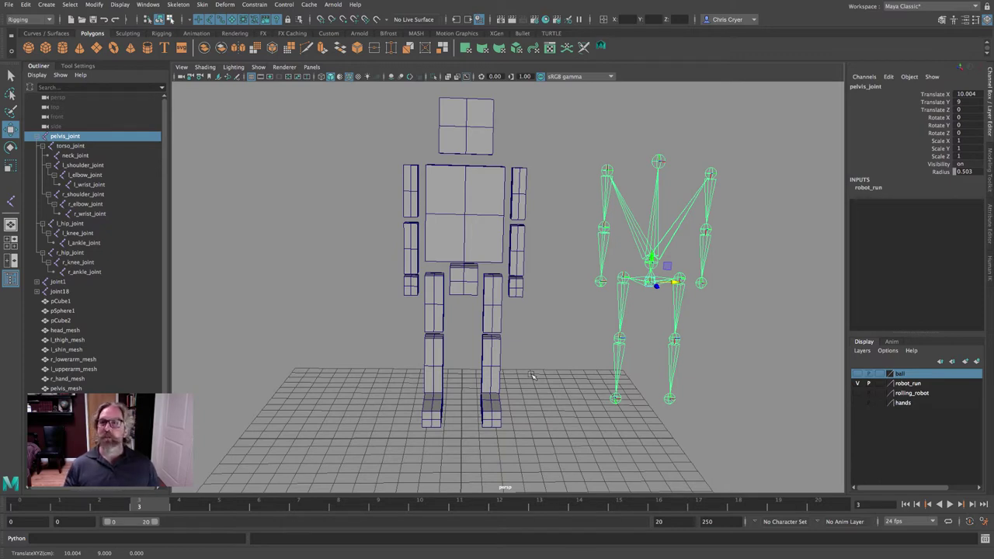
# Step: Limit the Outliner to joints and clear that object type filter again
pyautogui.click(59, 74)
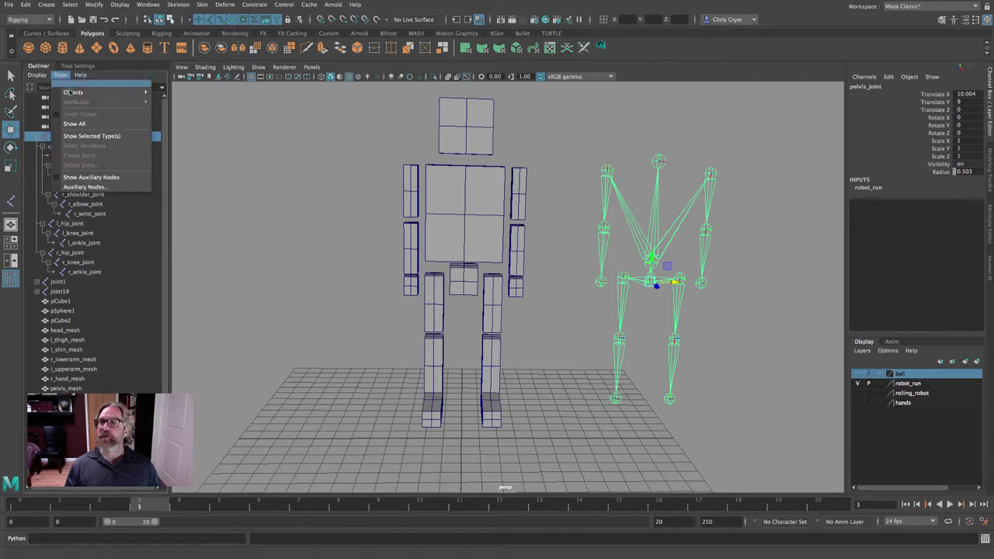
pyautogui.moveTo(69, 92)
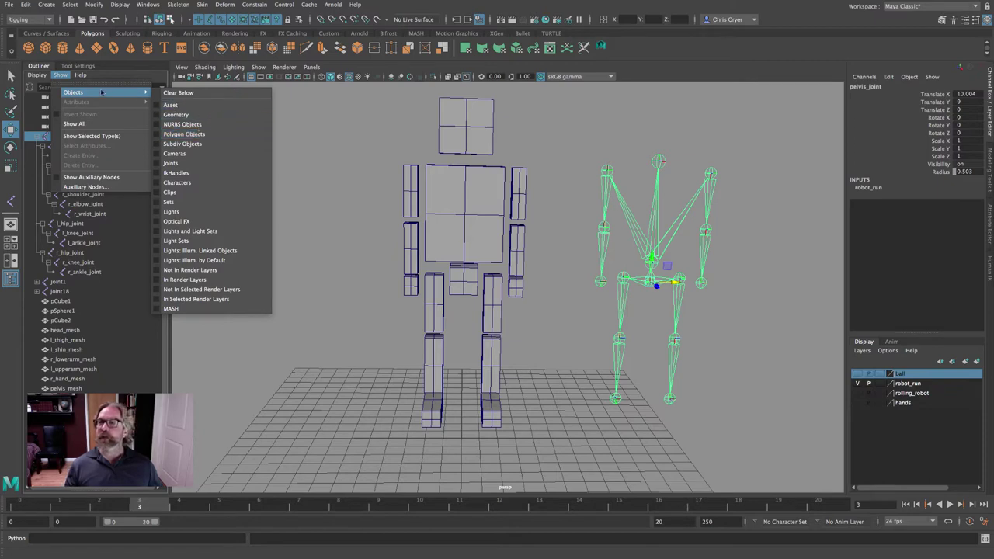
pyautogui.click(190, 163)
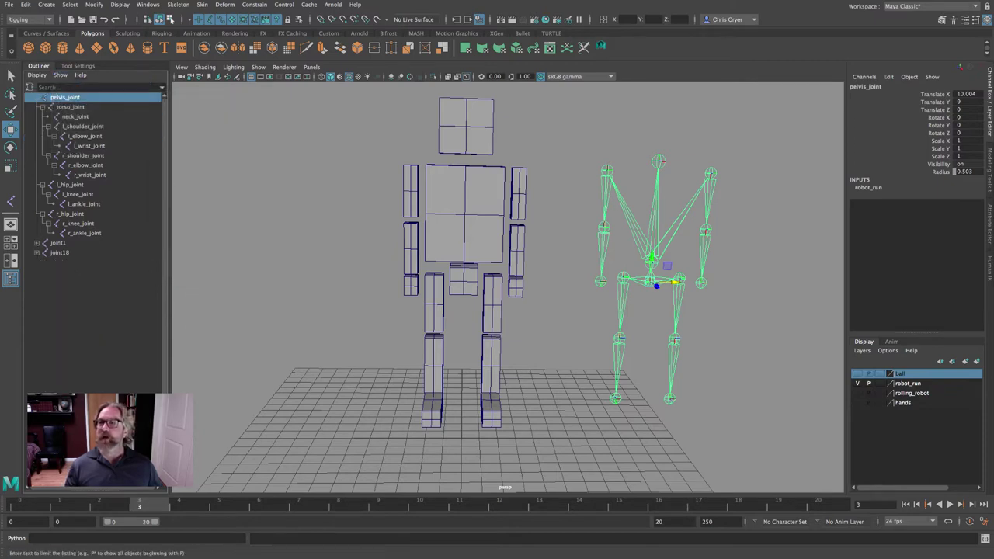
pyautogui.click(59, 75)
pyautogui.moveTo(131, 95)
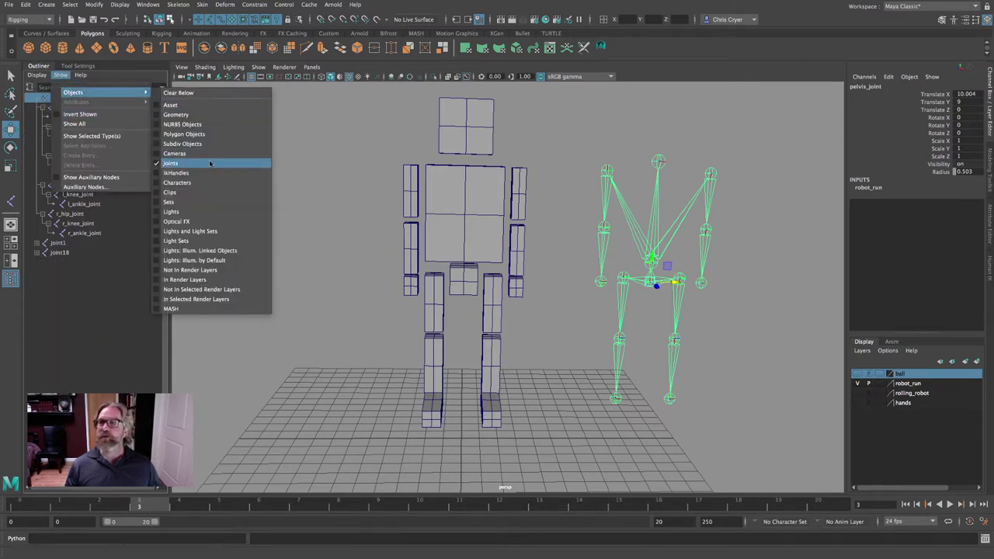
pyautogui.click(219, 92)
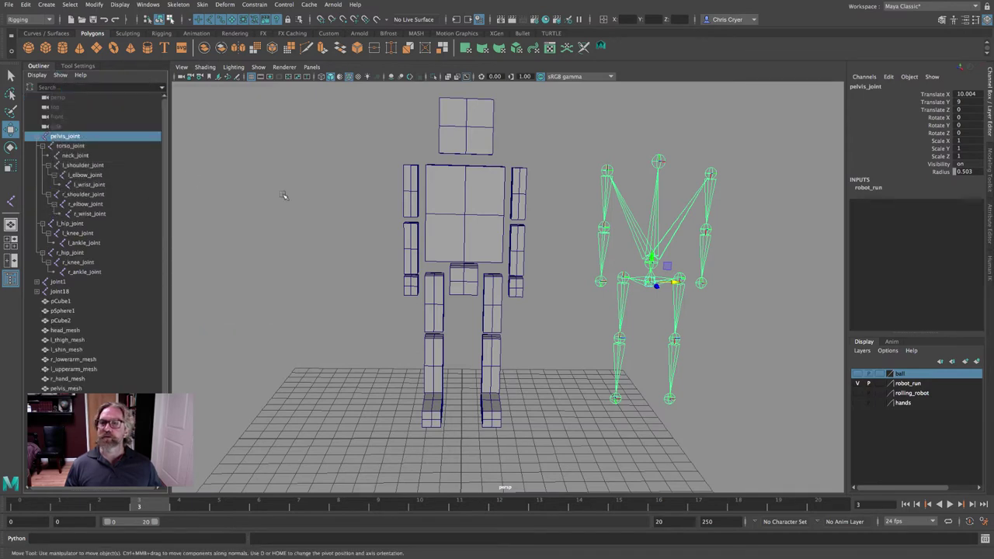
# Step: Deselect the skeleton and hide joints in the viewport
pyautogui.click(369, 126)
pyautogui.click(258, 67)
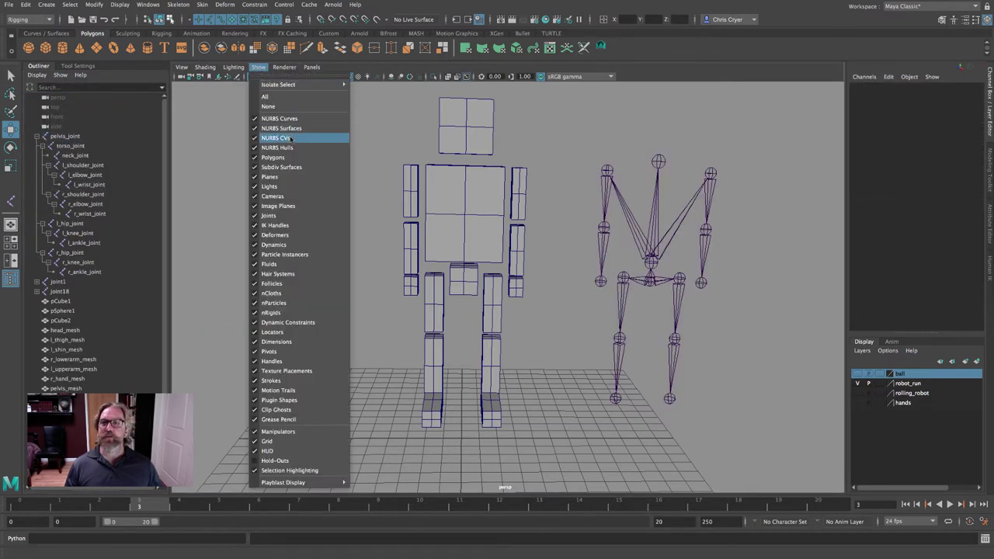
pyautogui.click(303, 215)
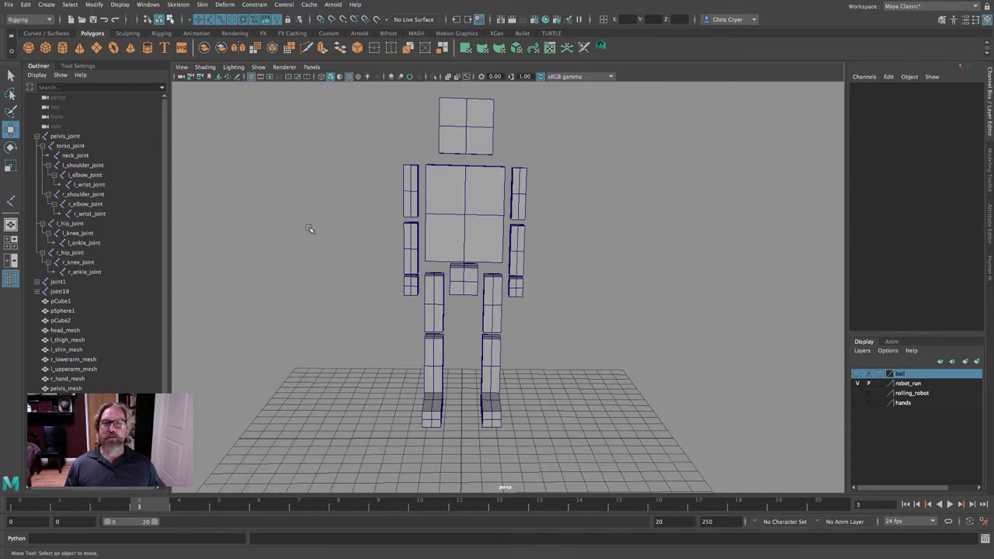
# Step: Show joints in the viewport again and delete the animation channels of all the robot meshes
pyautogui.click(258, 68)
pyautogui.click(279, 104)
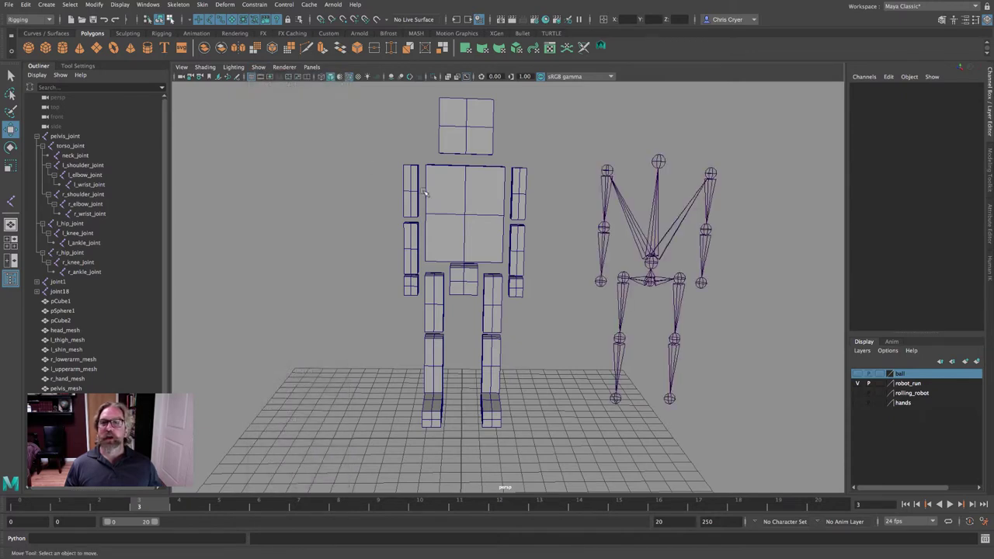
pyautogui.moveTo(339, 111); pyautogui.dragTo(545, 428)
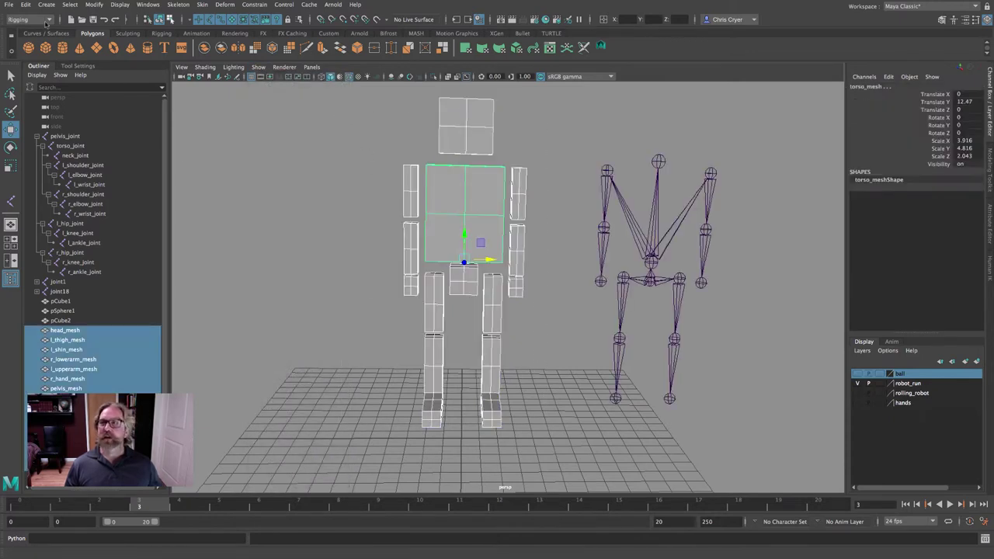
pyautogui.click(26, 5)
pyautogui.moveTo(61, 118)
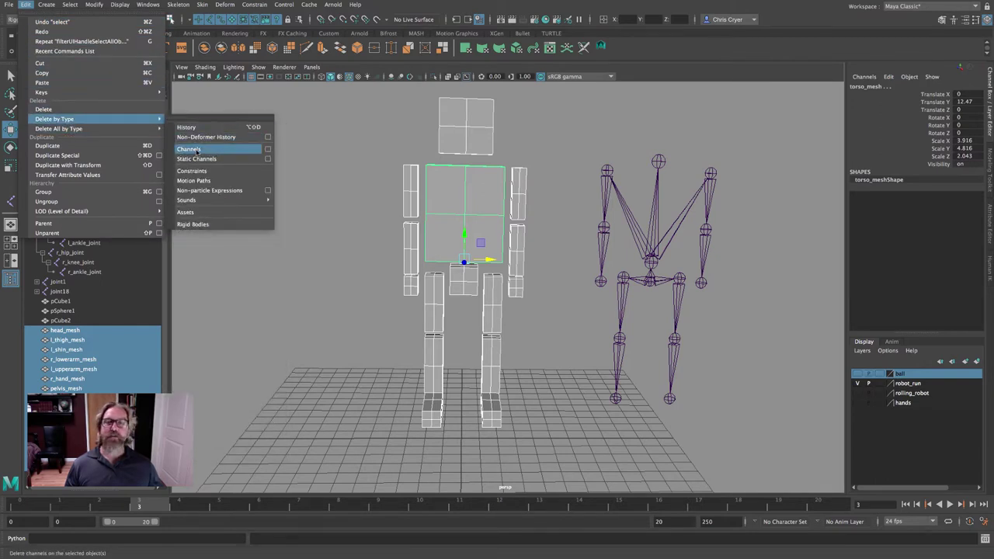
pyautogui.click(263, 149)
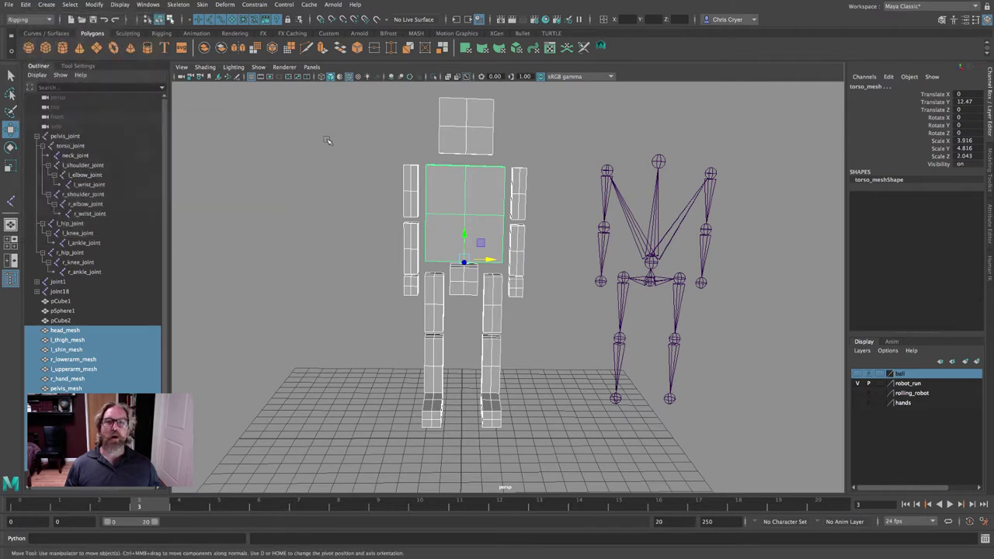
# Step: Delete the pelvis_joint skeleton beside the robot meshes
pyautogui.click(656, 286)
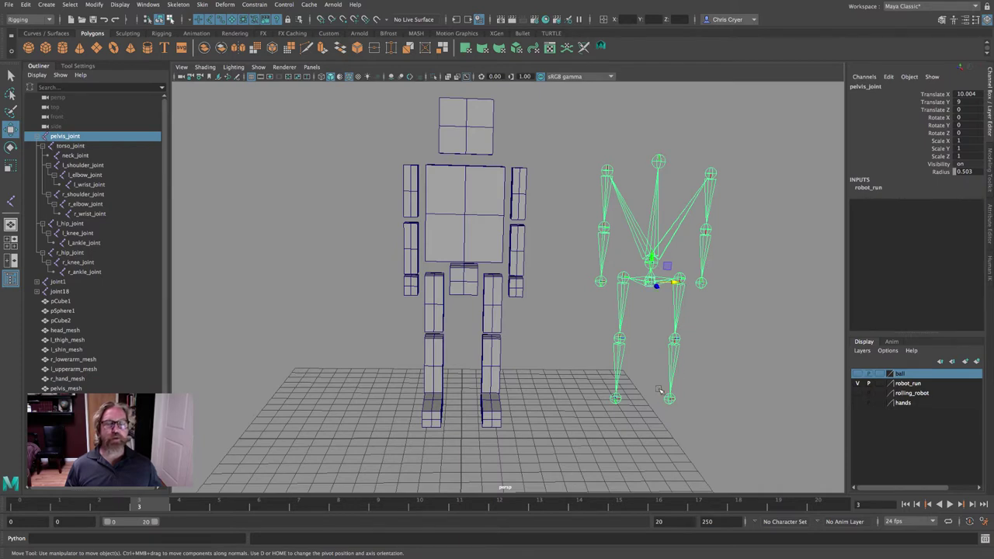
pyautogui.press('Delete')
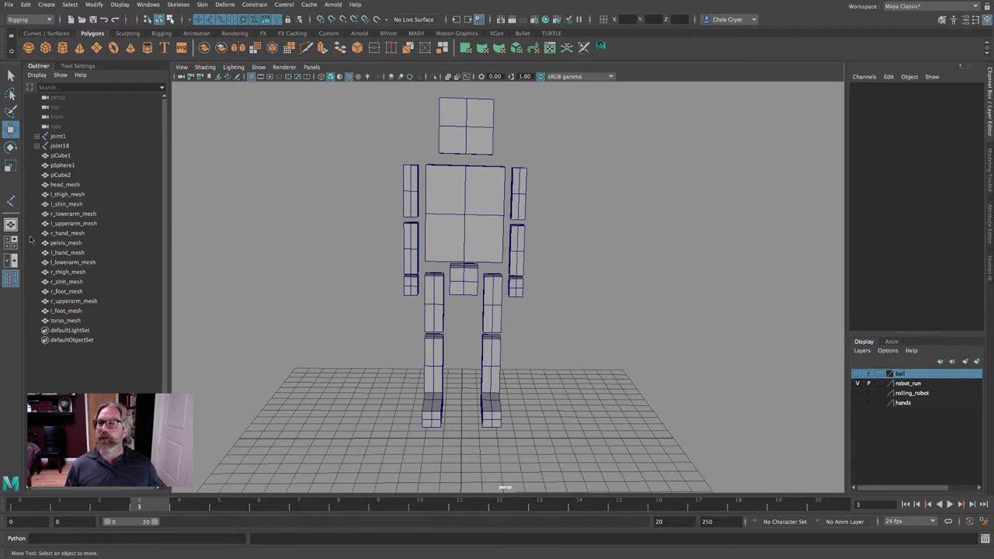
# Step: Switch to the two-view Front/Persp layout and change the front view to the persp camera
pyautogui.click(11, 261)
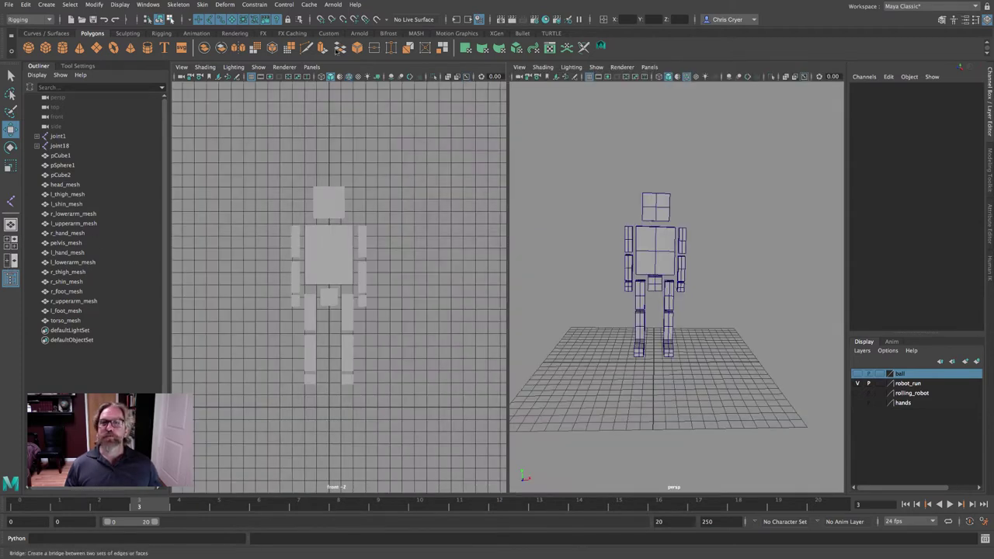
pyautogui.click(312, 66)
pyautogui.moveTo(355, 78)
pyautogui.click(427, 78)
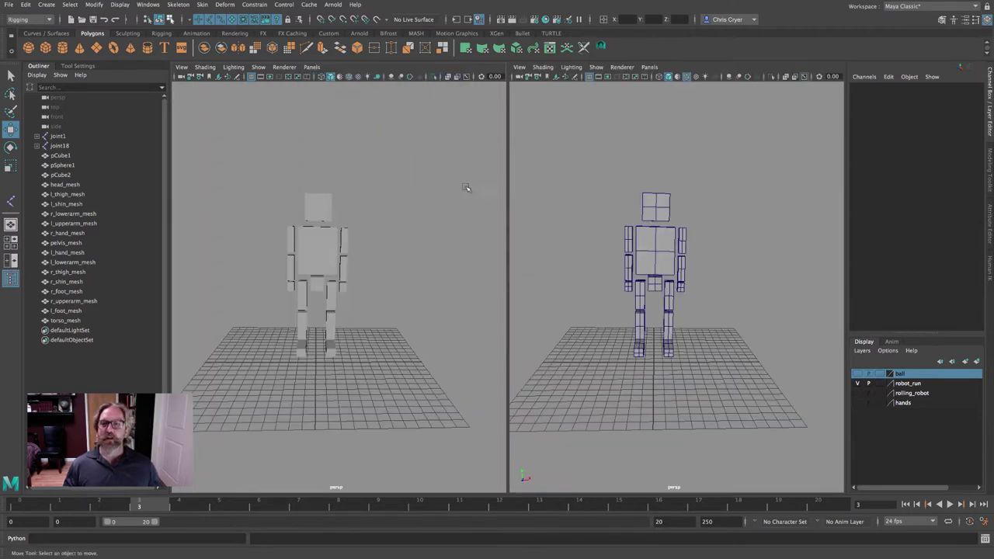
pyautogui.keyDown('alt'); pyautogui.moveTo(378, 223); pyautogui.dragTo(489, 233); pyautogui.keyUp('alt')
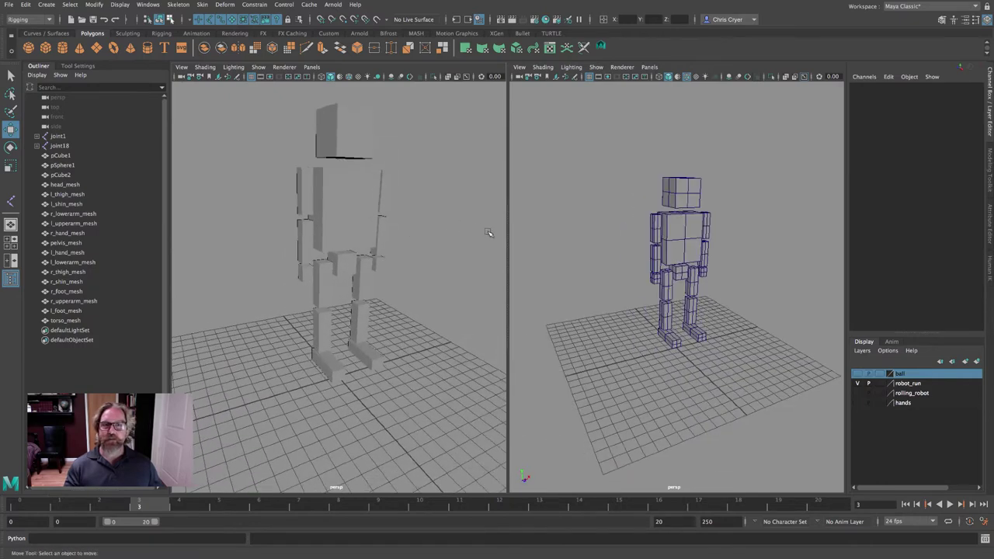
# Step: Hide every object type except joints in the perspective view that lacks wireframe shading
pyautogui.click(258, 67)
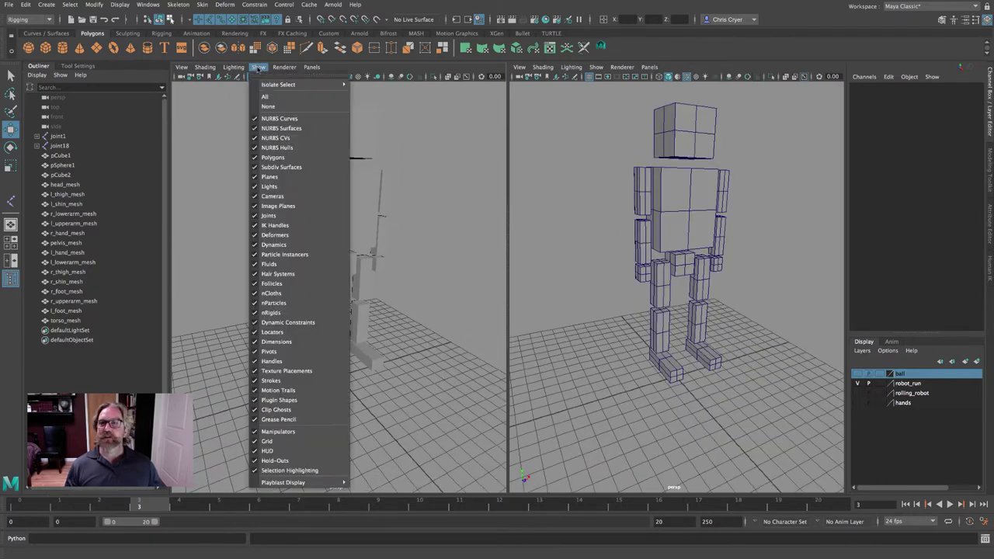
pyautogui.click(268, 106)
pyautogui.click(257, 66)
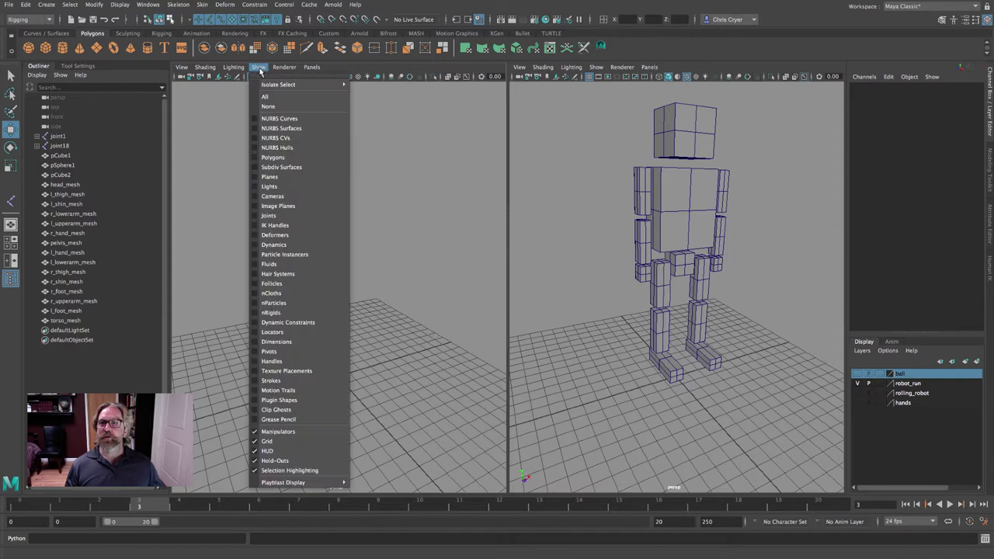
pyautogui.click(301, 218)
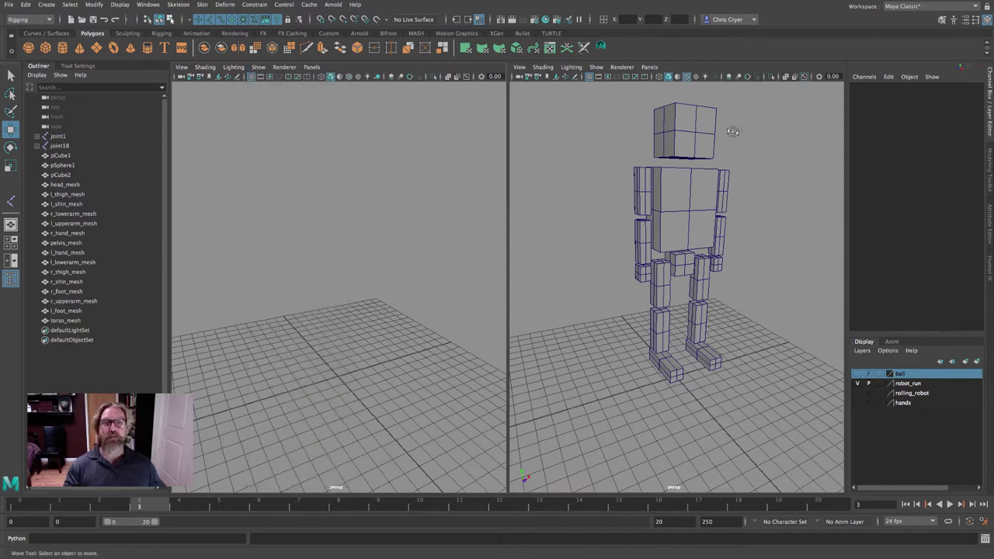
pyautogui.click(597, 68)
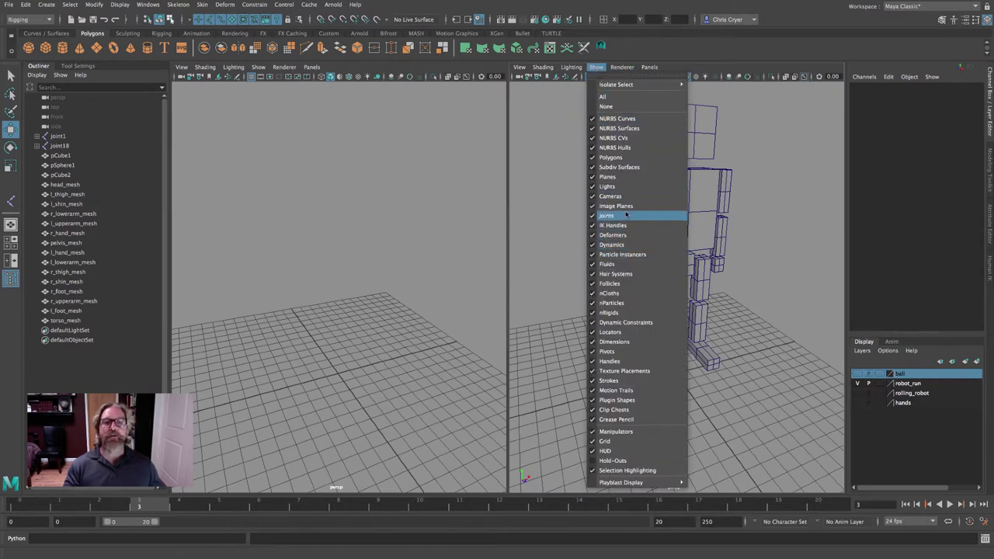
pyautogui.click(606, 107)
pyautogui.click(596, 68)
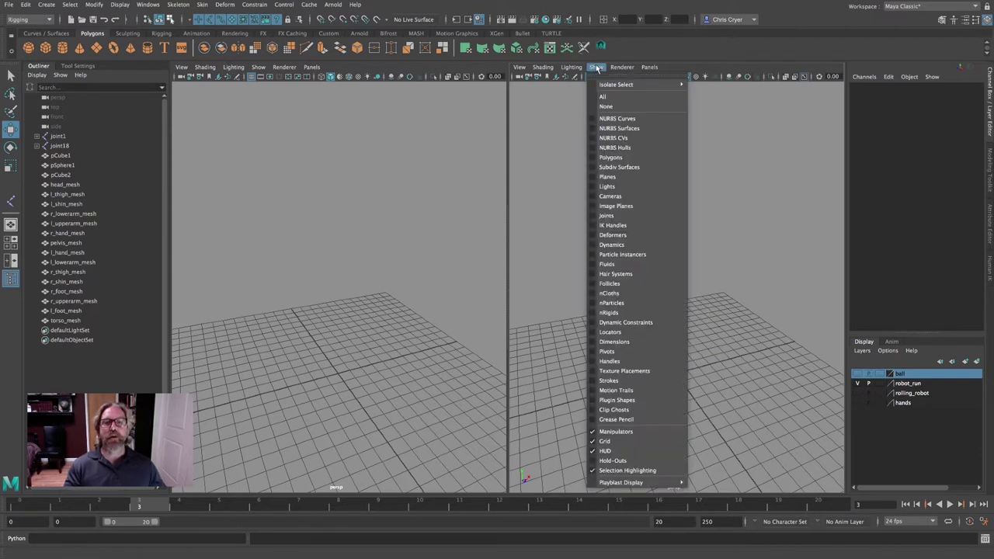
pyautogui.click(597, 68)
pyautogui.click(597, 68)
pyautogui.click(603, 96)
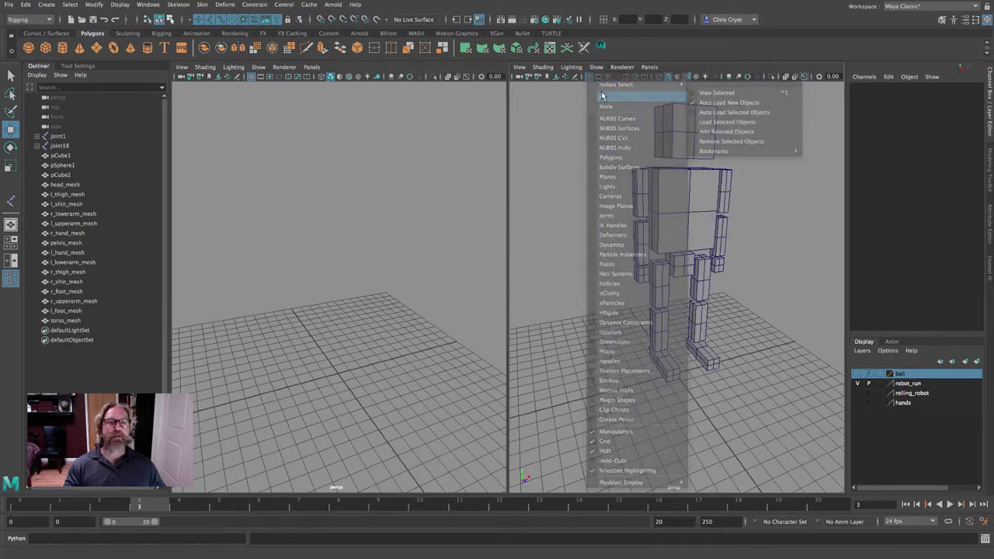
# Step: Turn on selection handles for the robot's left arm and leg meshes, pelvis_mesh, torso_mesh and head_mesh
pyautogui.keyDown('alt'); pyautogui.moveTo(776, 243); pyautogui.dragTo(746, 233); pyautogui.keyUp('alt')
pyautogui.click(727, 190)
pyautogui.keyDown('shift'); pyautogui.click(729, 256); pyautogui.keyUp('shift')
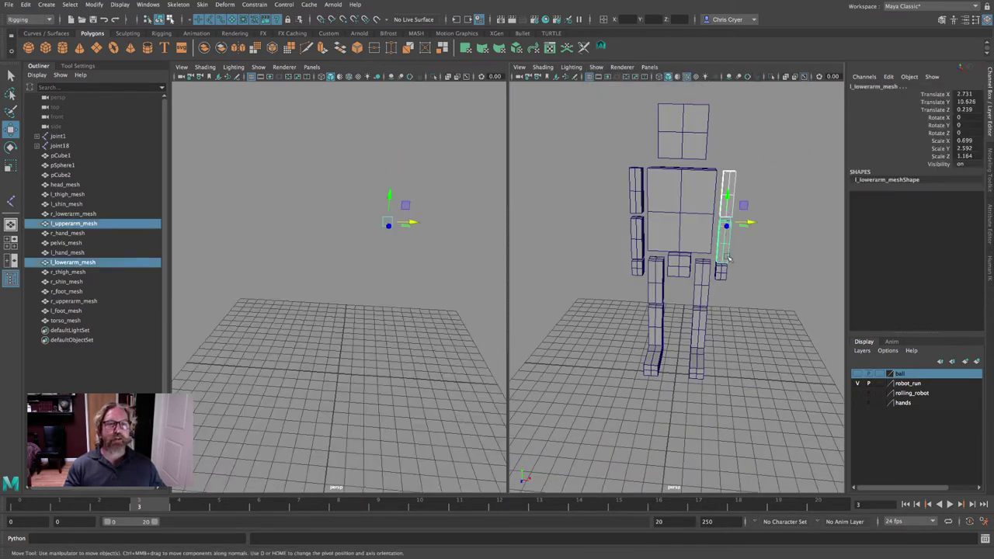
pyautogui.keyDown('shift'); pyautogui.click(721, 272); pyautogui.keyUp('shift')
pyautogui.keyDown('shift'); pyautogui.click(701, 286); pyautogui.keyUp('shift')
pyautogui.keyDown('shift'); pyautogui.click(699, 326); pyautogui.keyUp('shift')
pyautogui.keyDown('shift'); pyautogui.click(699, 370); pyautogui.keyUp('shift')
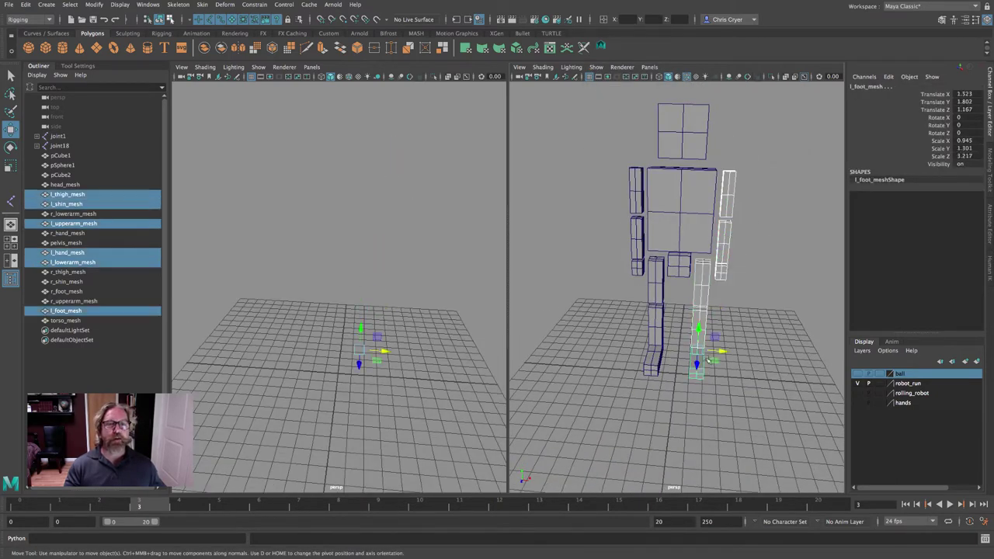
pyautogui.keyDown('shift'); pyautogui.click(678, 265); pyautogui.keyUp('shift')
pyautogui.keyDown('shift'); pyautogui.click(675, 209); pyautogui.keyUp('shift')
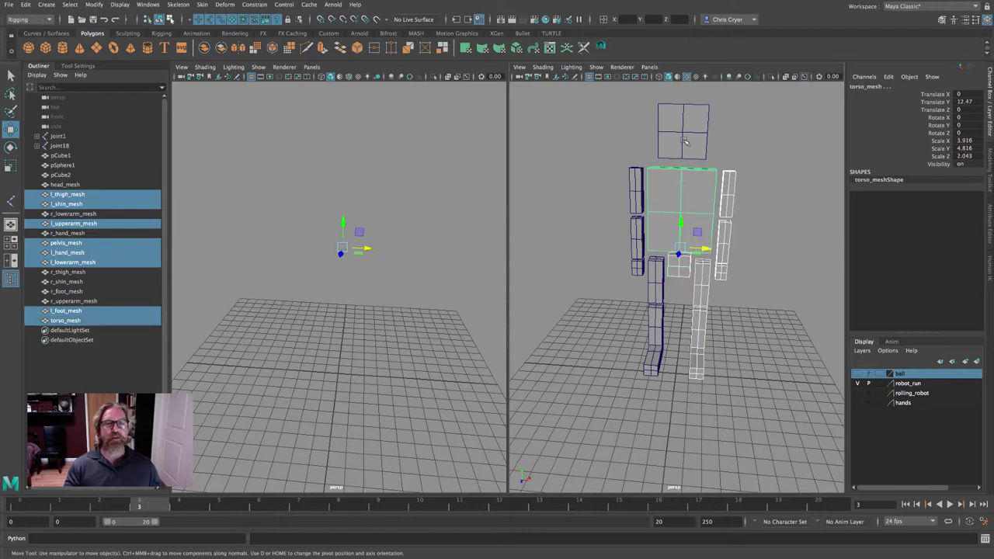
pyautogui.keyDown('shift'); pyautogui.click(683, 128); pyautogui.keyUp('shift')
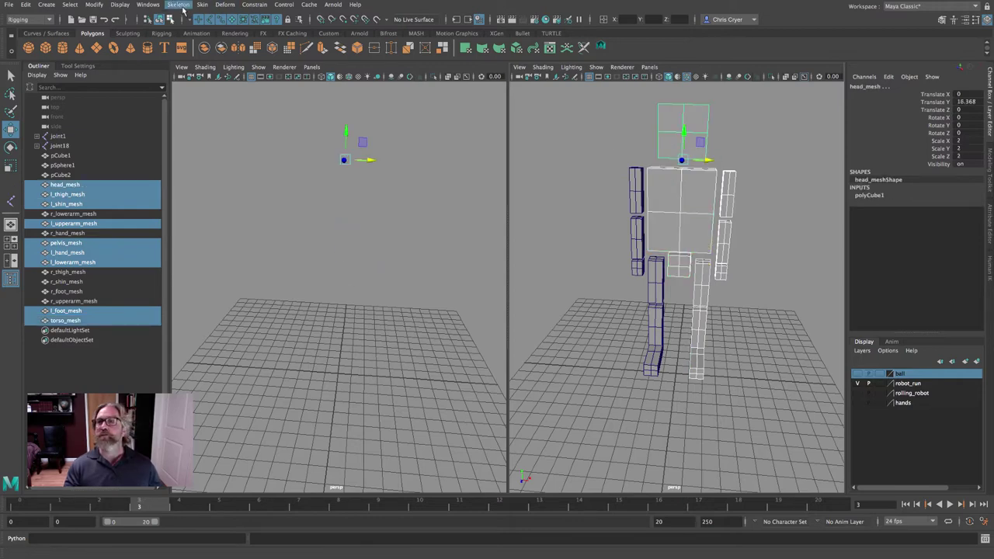
pyautogui.click(120, 5)
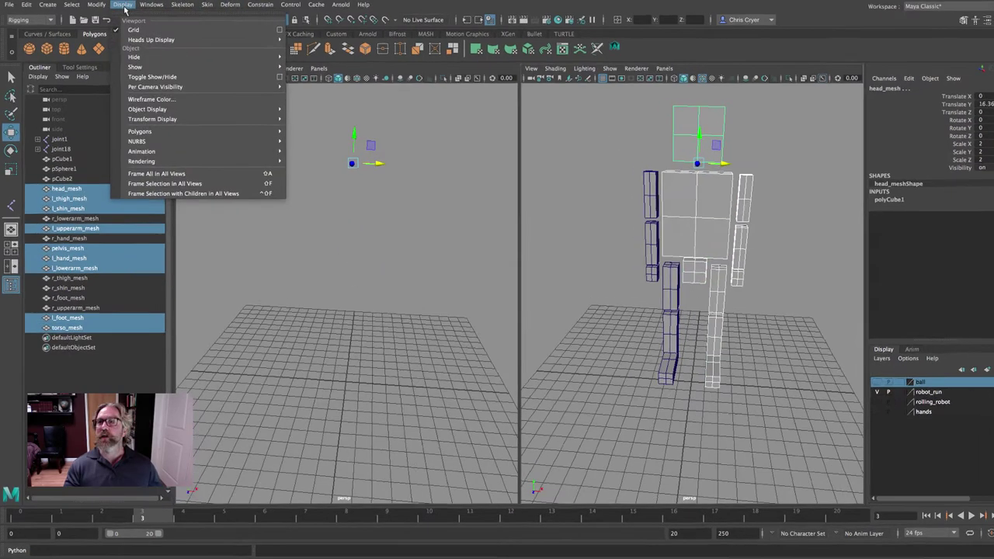
pyautogui.moveTo(184, 119)
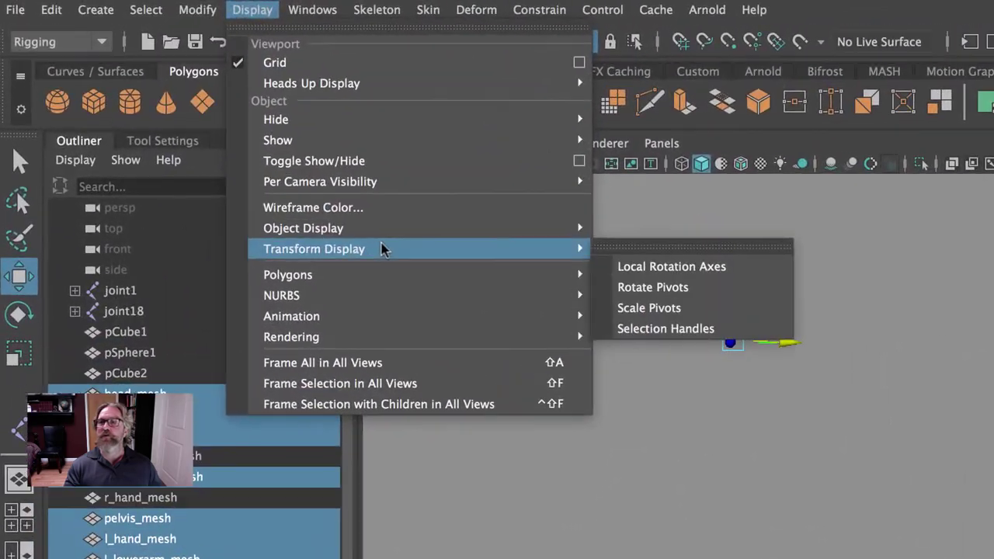
pyautogui.click(687, 328)
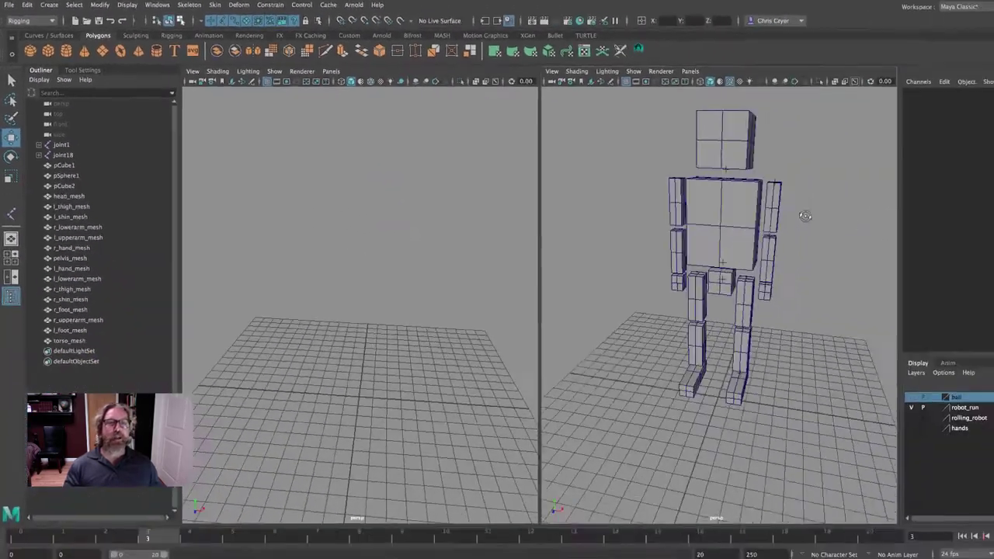
# Step: Hide polygons in the perspective view that shows the robot meshes, leaving its other object types displayed
pyautogui.keyDown('alt'); pyautogui.moveTo(805, 216); pyautogui.dragTo(755, 223); pyautogui.keyUp('alt')
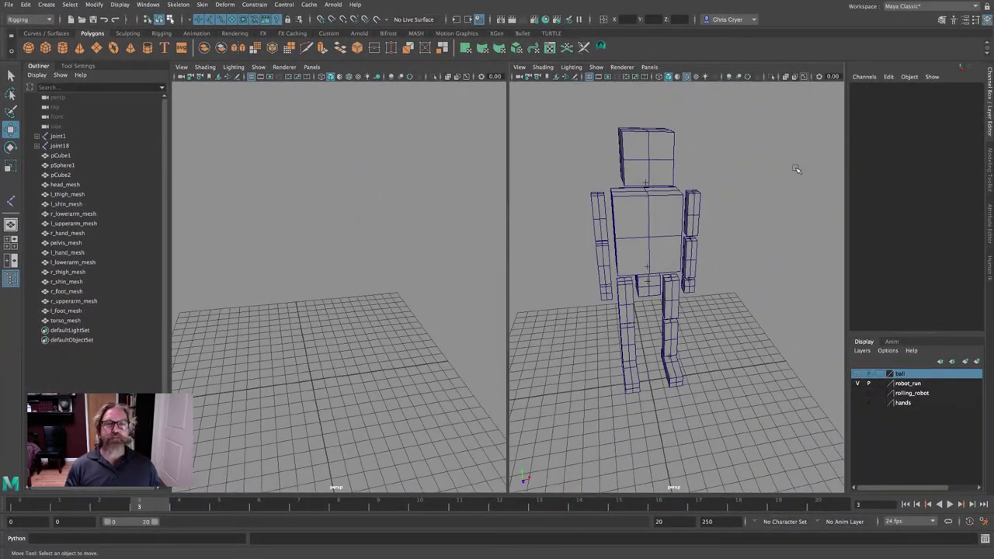
pyautogui.click(596, 68)
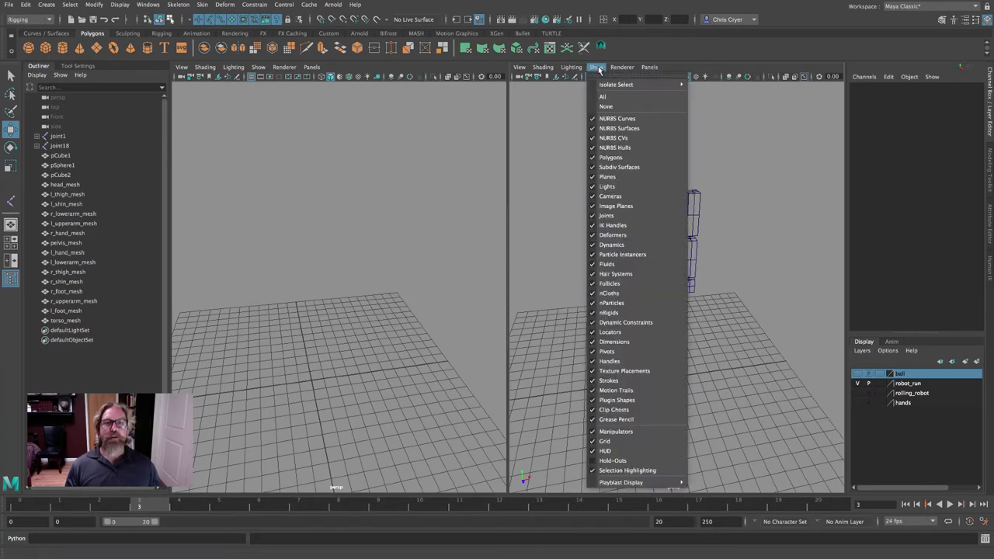
pyautogui.click(611, 157)
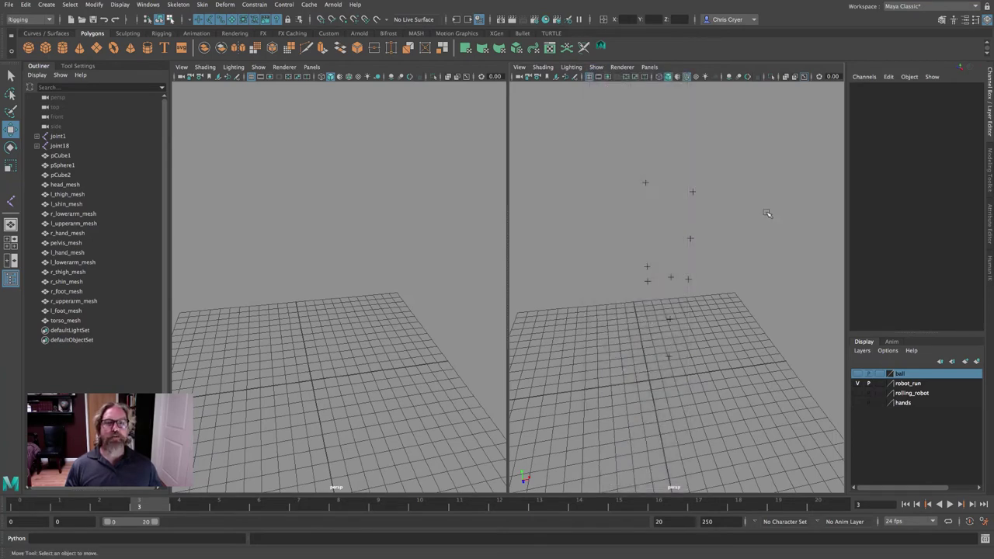
# Step: Show all object types in the empty perspective view and turn on wireframe on shaded there
pyautogui.click(258, 66)
pyautogui.click(266, 94)
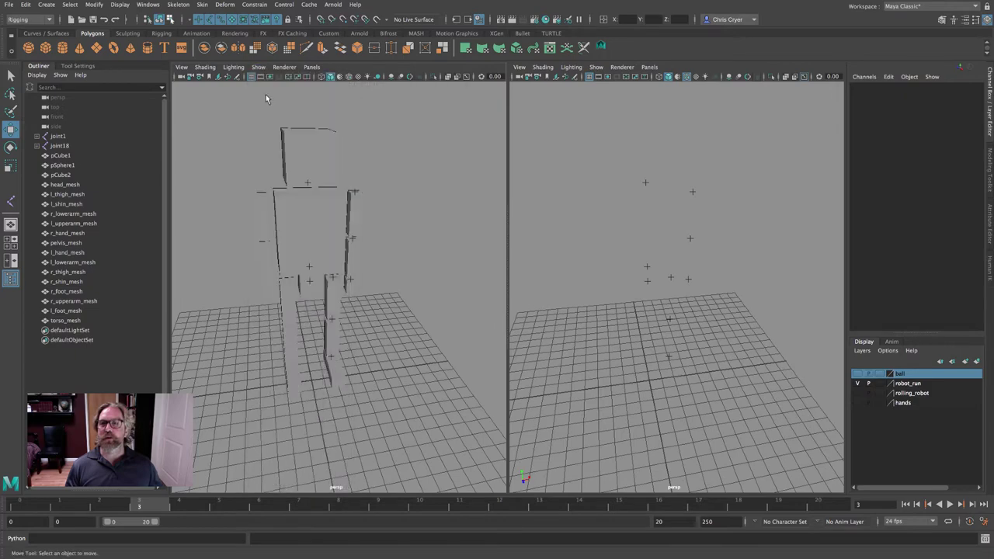
pyautogui.moveTo(352, 142)
pyautogui.keyDown('alt'); pyautogui.mouseDown()
pyautogui.moveTo(406, 148)
pyautogui.moveTo(416, 167)
pyautogui.mouseUp(); pyautogui.keyUp('alt')
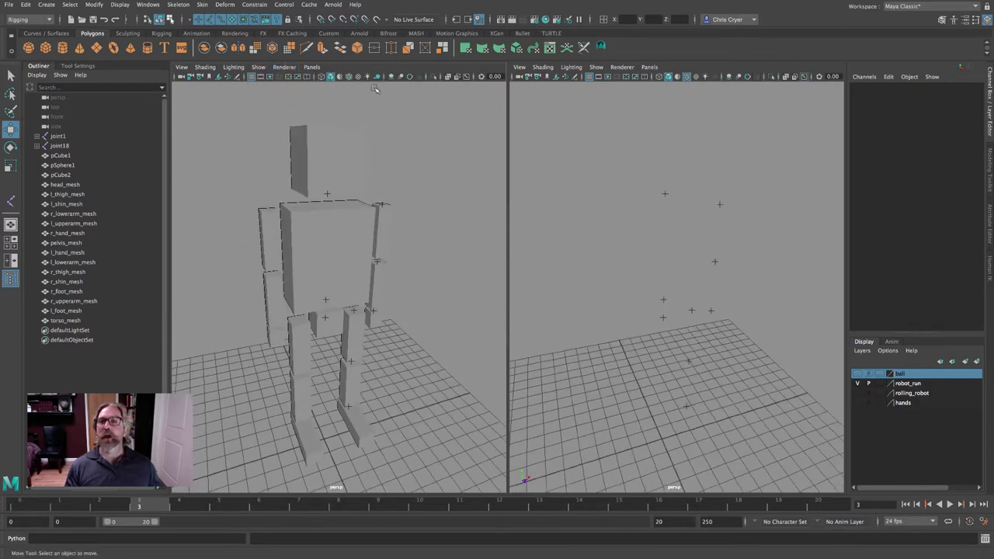
pyautogui.click(340, 77)
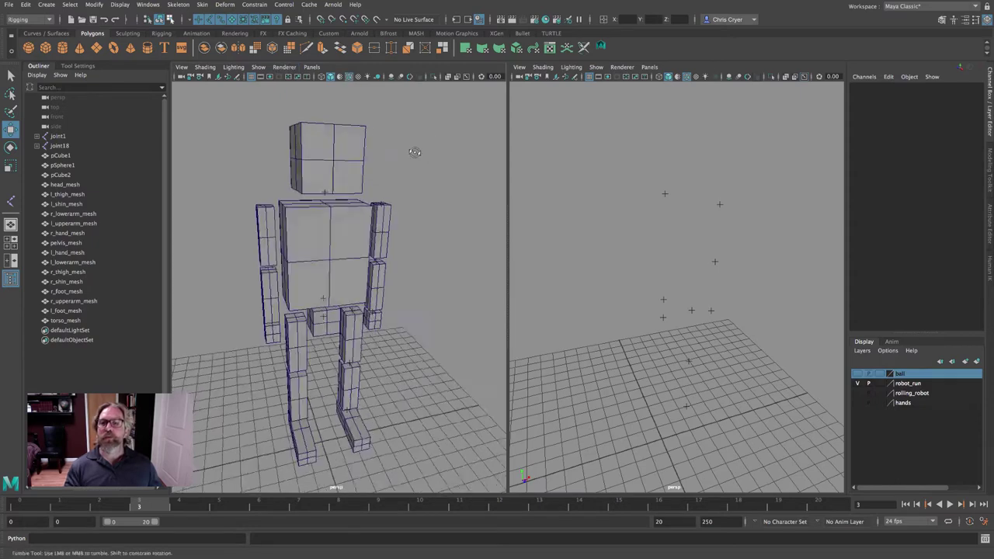
pyautogui.moveTo(414, 152)
pyautogui.keyDown('alt'); pyautogui.mouseDown()
pyautogui.moveTo(396, 152)
pyautogui.moveTo(428, 151)
pyautogui.mouseUp(); pyautogui.keyUp('alt')
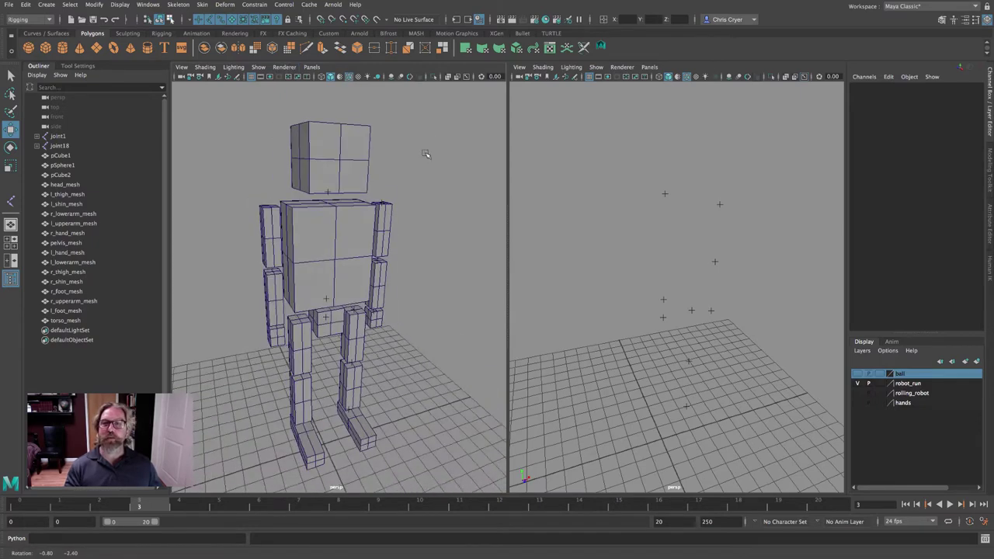
pyautogui.click(596, 68)
pyautogui.click(596, 68)
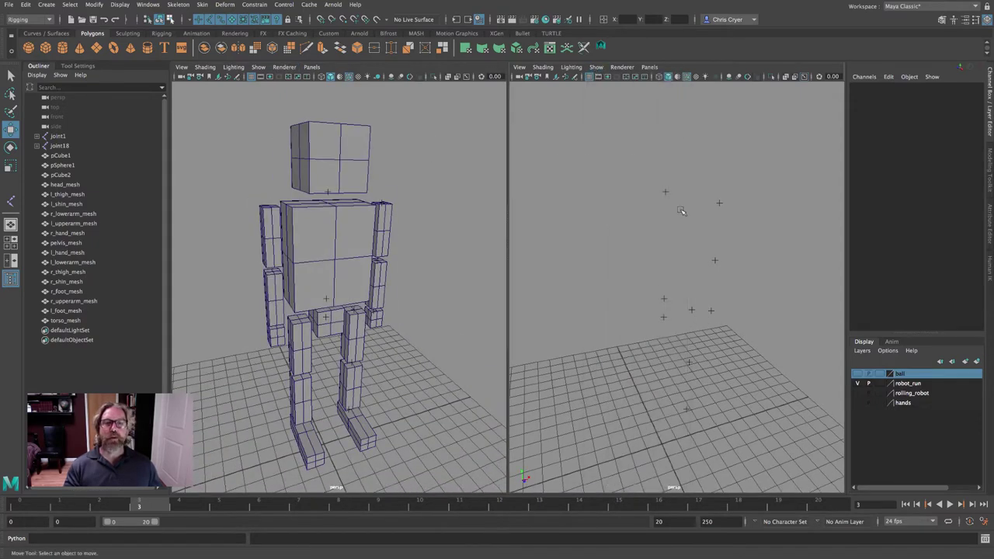
pyautogui.keyDown('alt'); pyautogui.moveTo(404, 327); pyautogui.dragTo(404, 296); pyautogui.keyUp('alt')
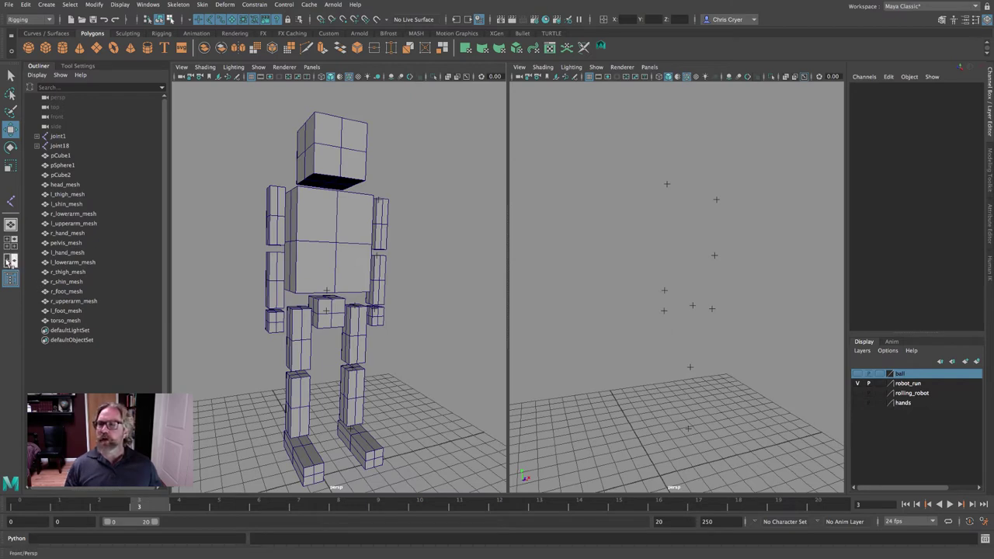
# Step: Assign the persp camera to both viewports of the two-view layout
pyautogui.click(311, 67)
pyautogui.moveTo(365, 76)
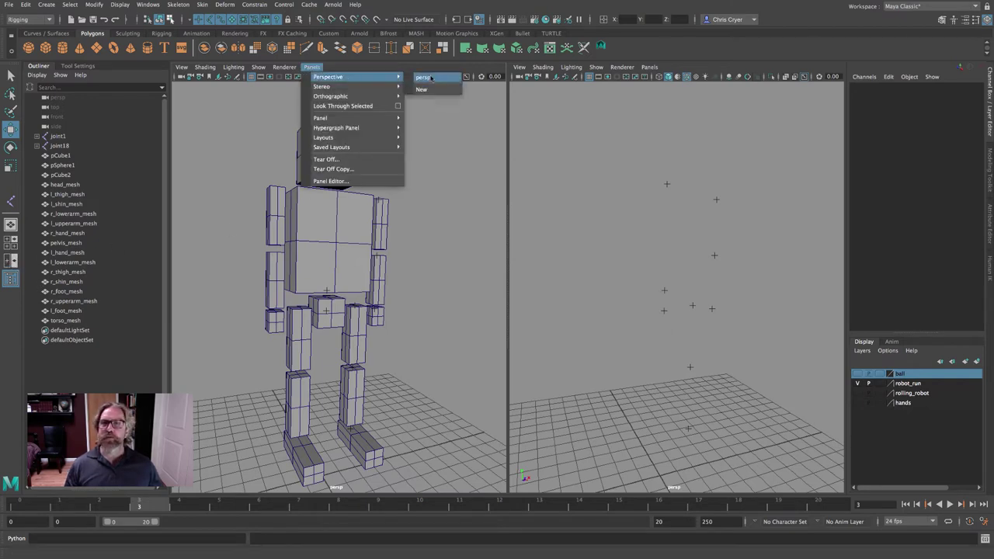
pyautogui.click(431, 77)
pyautogui.click(649, 66)
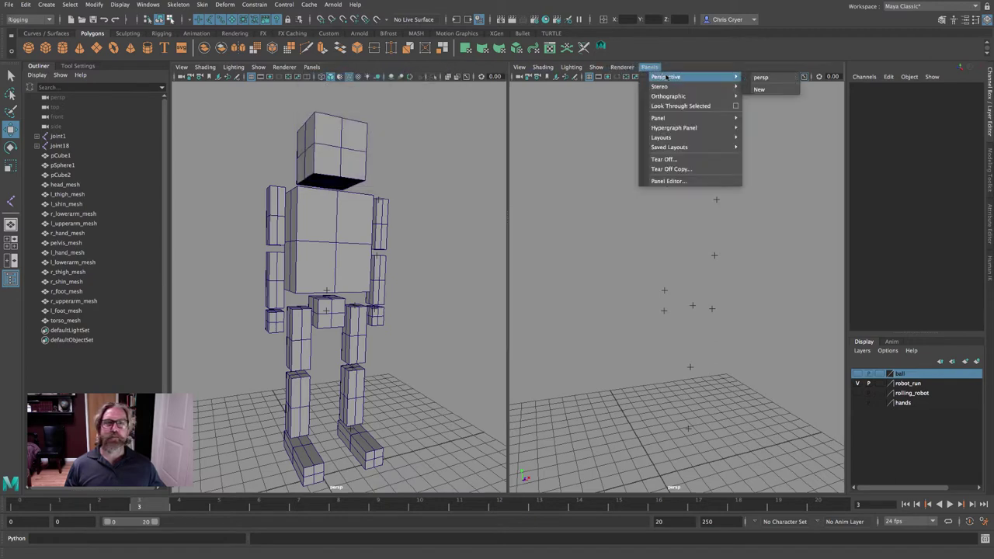
pyautogui.moveTo(699, 76)
pyautogui.click(762, 78)
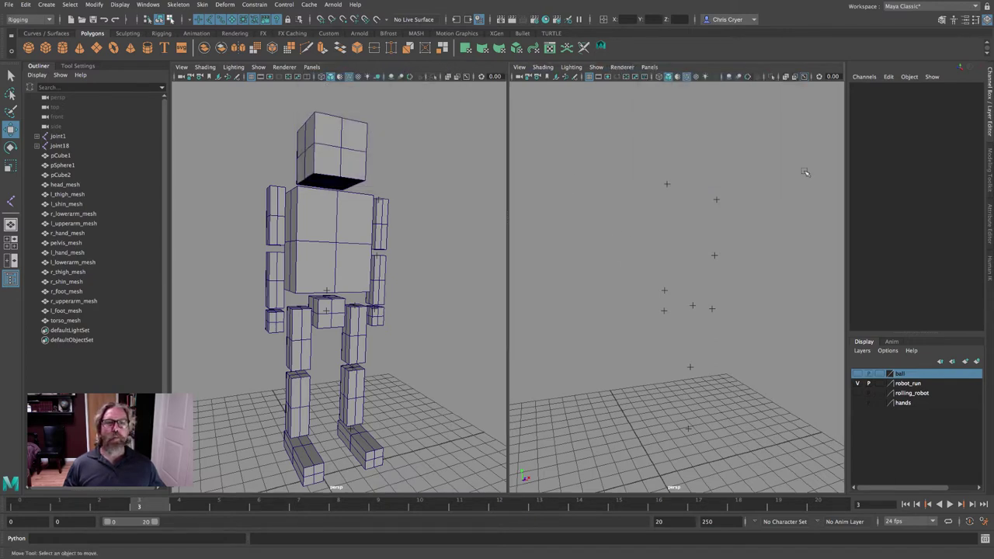
# Step: Open the settings of the Create Joints tool
pyautogui.click(595, 67)
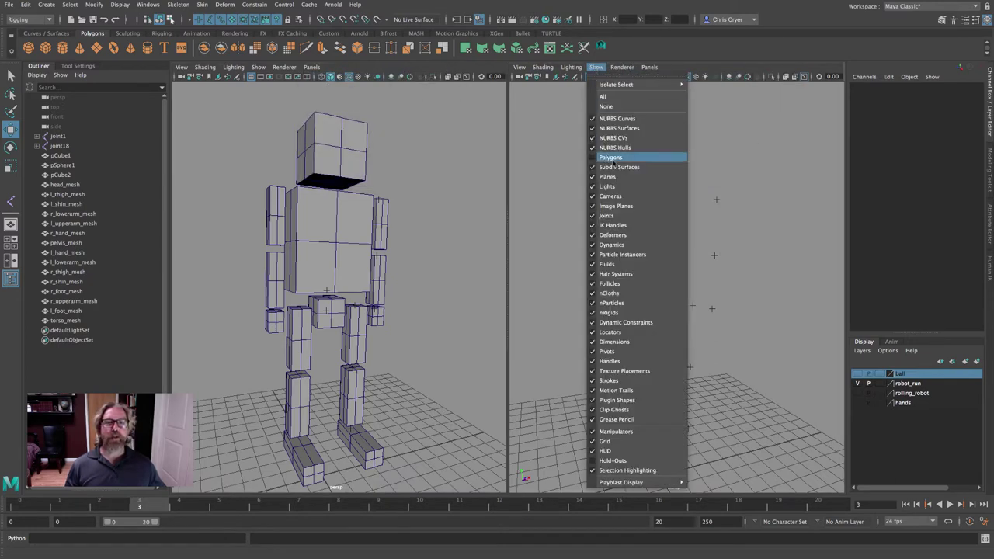
pyautogui.click(738, 68)
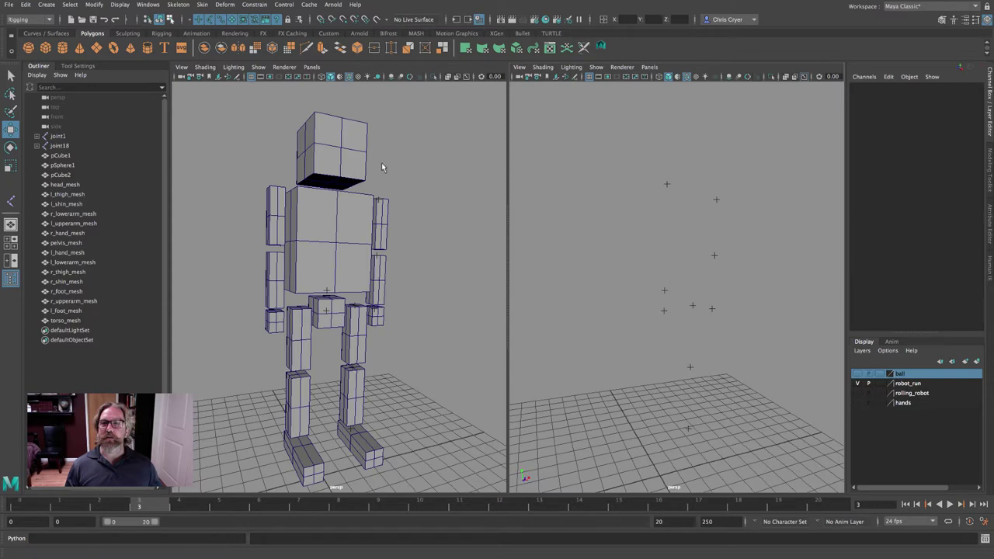
pyautogui.click(180, 5)
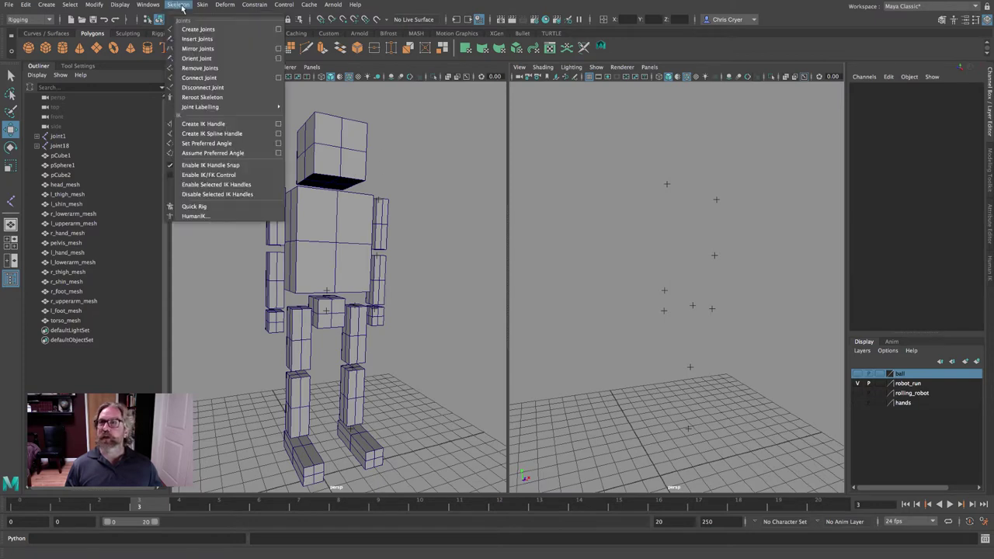
pyautogui.click(278, 29)
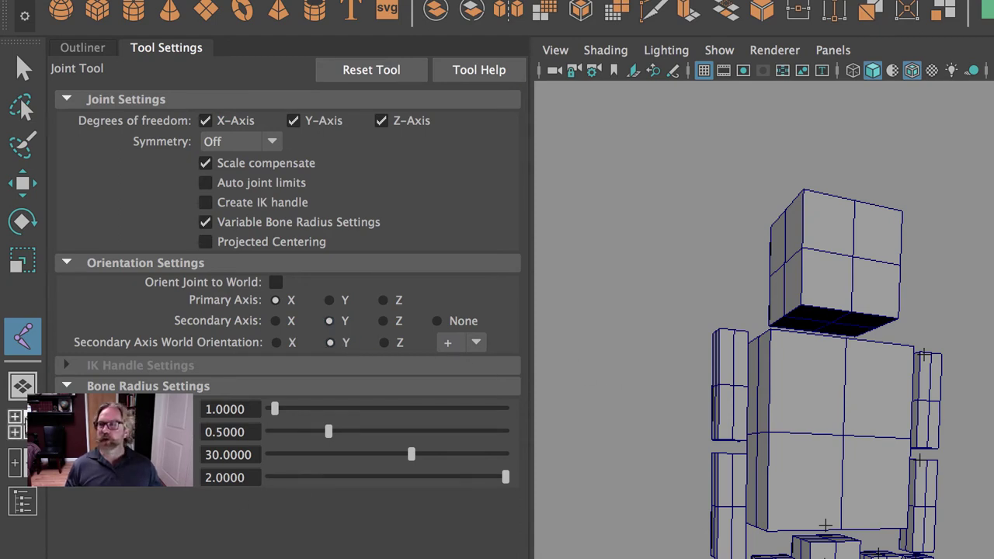
# Step: Show the hands display layer and maximize the top view
pyautogui.press('space')
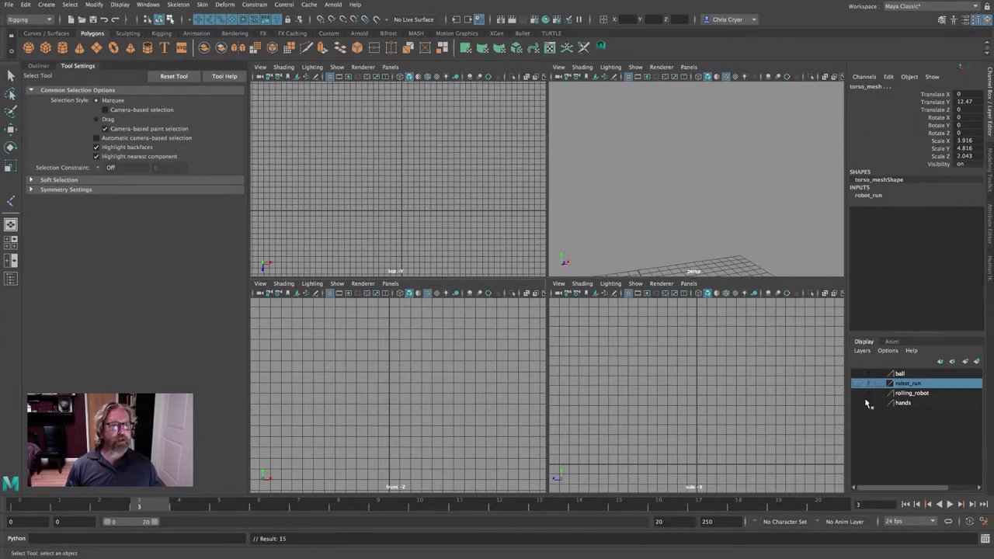
pyautogui.click(858, 403)
pyautogui.press('space')
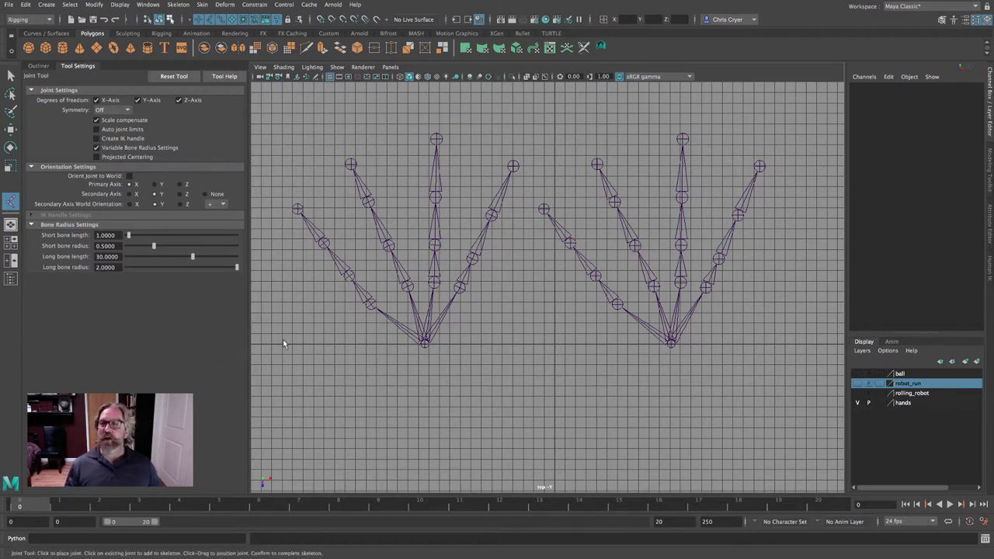
# Step: Enable Orient Joint to World for new joints, then hide the hands layer and show the robot_run layer
pyautogui.click(129, 175)
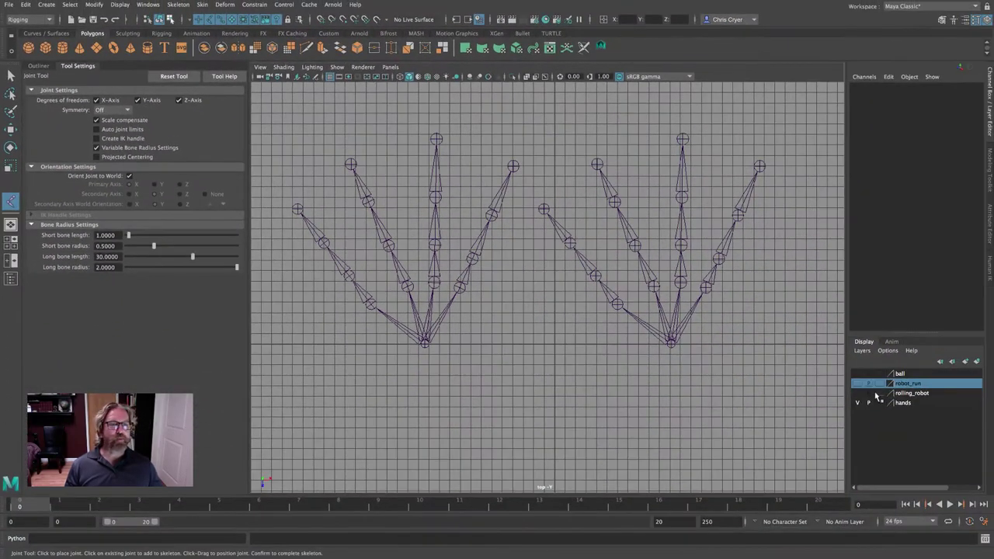
pyautogui.click(857, 384)
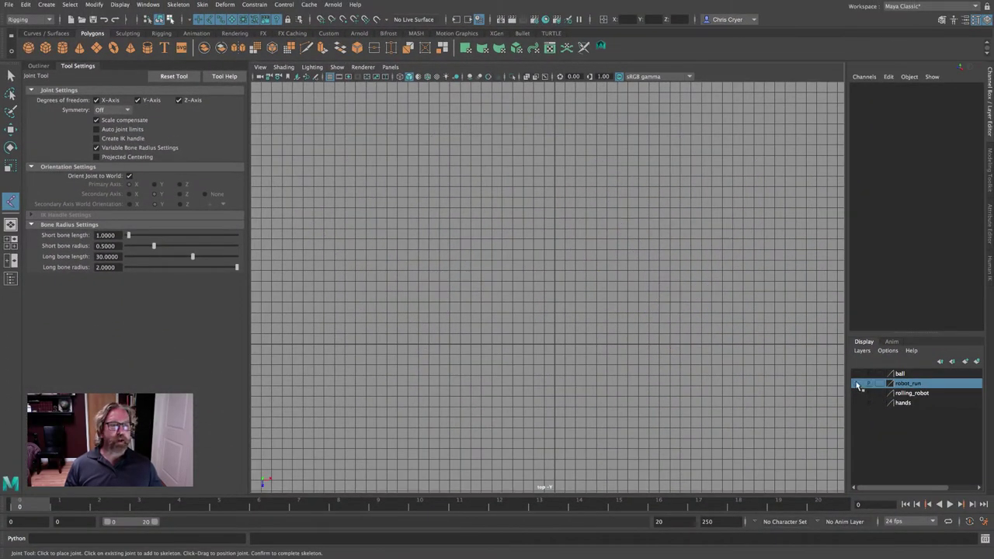
pyautogui.click(858, 384)
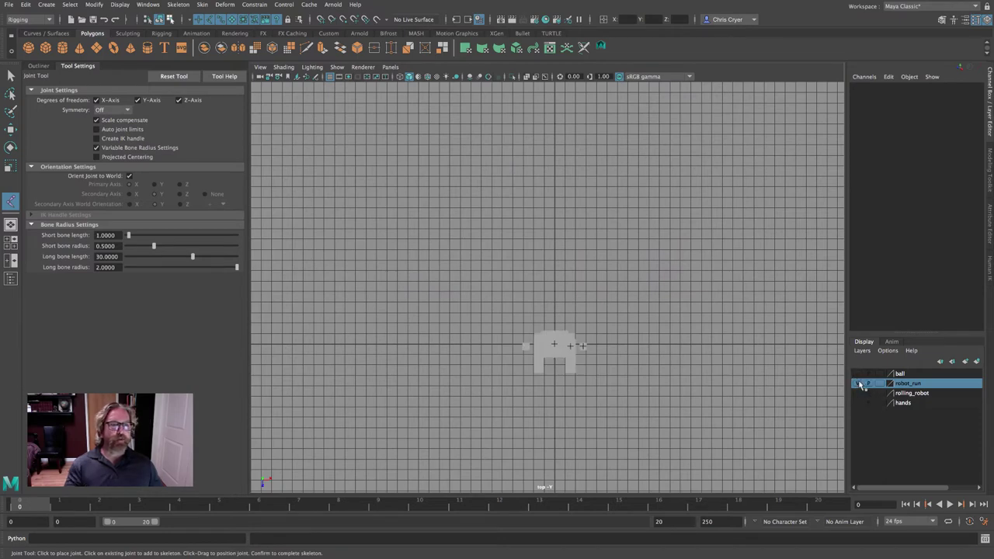
# Step: Set up a side-by-side two-view layout with the persp camera in both viewports
pyautogui.press('space')
pyautogui.press('space')
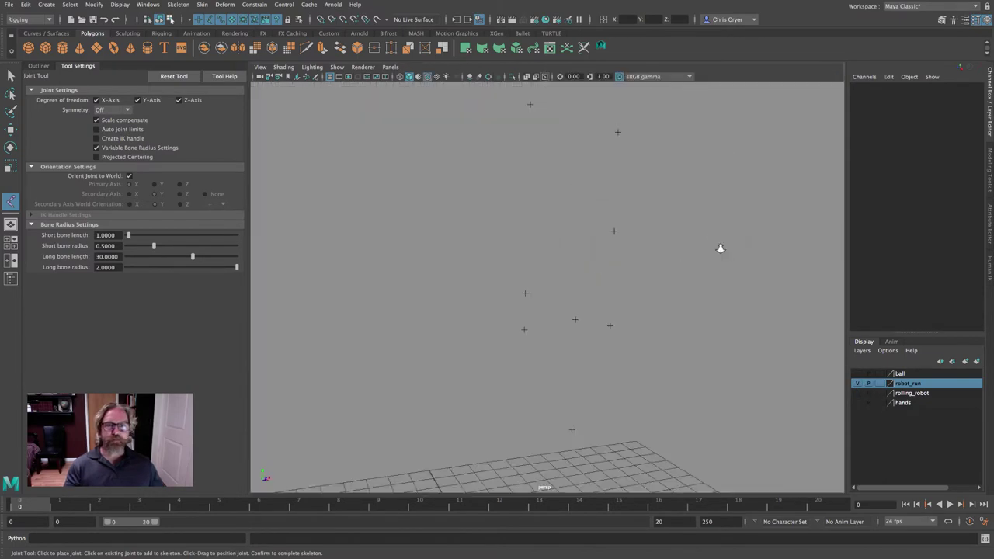
pyautogui.click(11, 250)
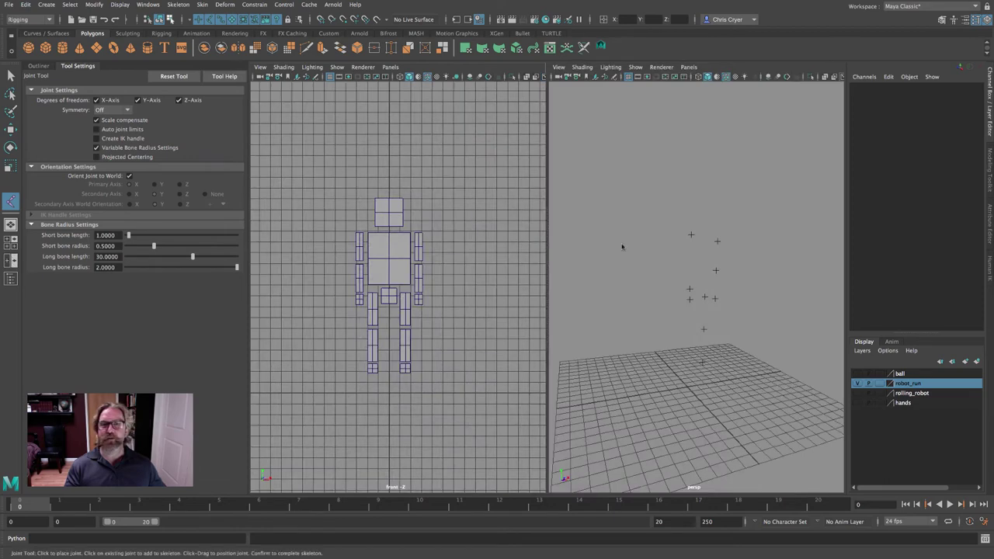
pyautogui.click(390, 67)
pyautogui.moveTo(399, 79)
pyautogui.click(501, 79)
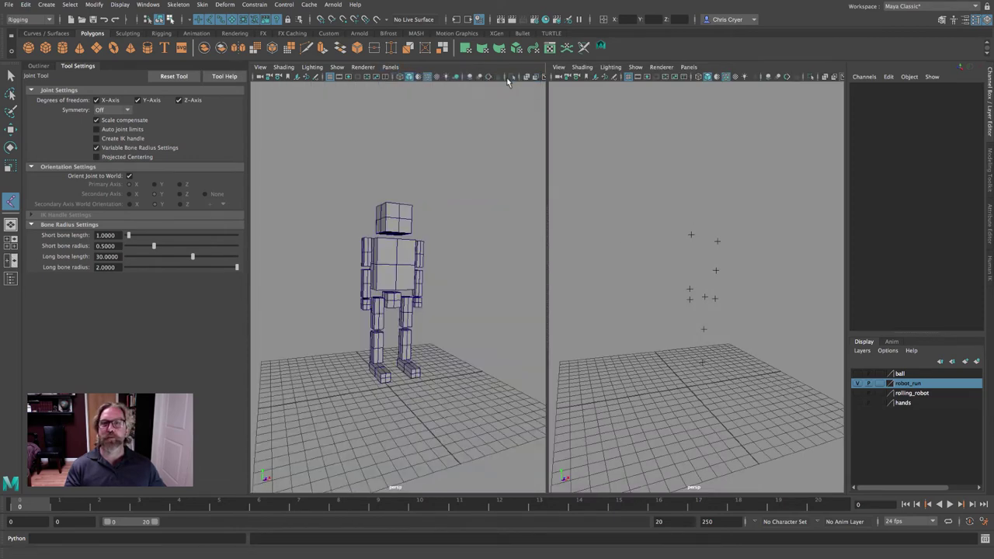
# Step: Show all object types in the perspective view that displays the robot meshes
pyautogui.keyDown('alt'); pyautogui.moveTo(448, 241); pyautogui.dragTo(450, 155, button='right'); pyautogui.keyUp('alt')
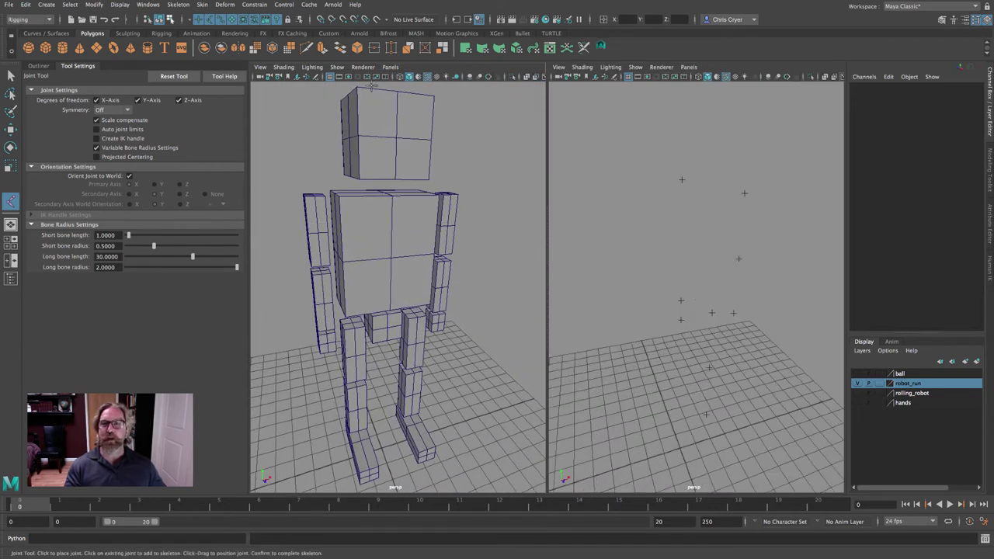
pyautogui.click(338, 67)
pyautogui.click(361, 97)
pyautogui.keyDown('alt'); pyautogui.moveTo(473, 164); pyautogui.dragTo(470, 151, button='middle'); pyautogui.keyUp('alt')
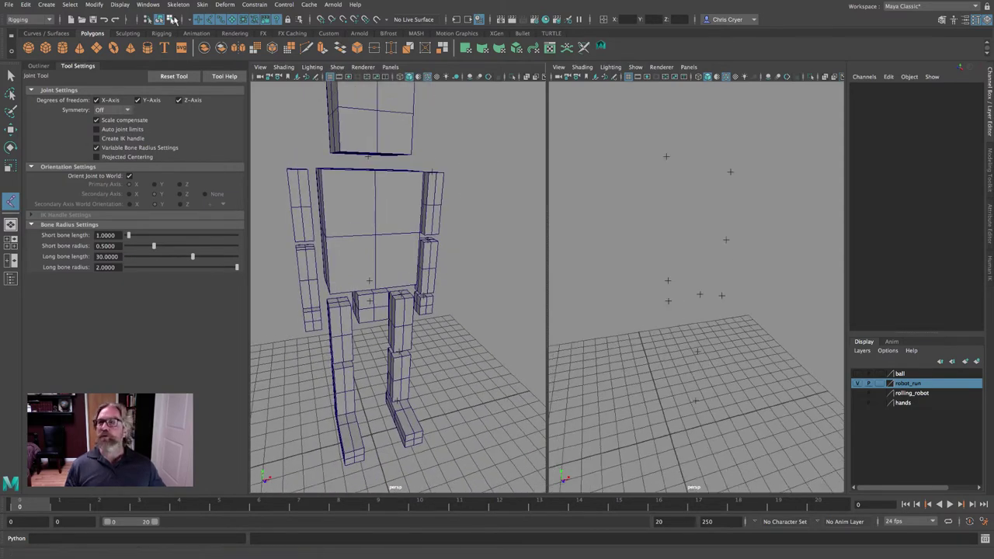
# Step: Start a left arm joint chain with the Joint Tool, snapping joints to the shoulder, elbow and wrist selection handles
pyautogui.click(30, 19)
pyautogui.click(19, 40)
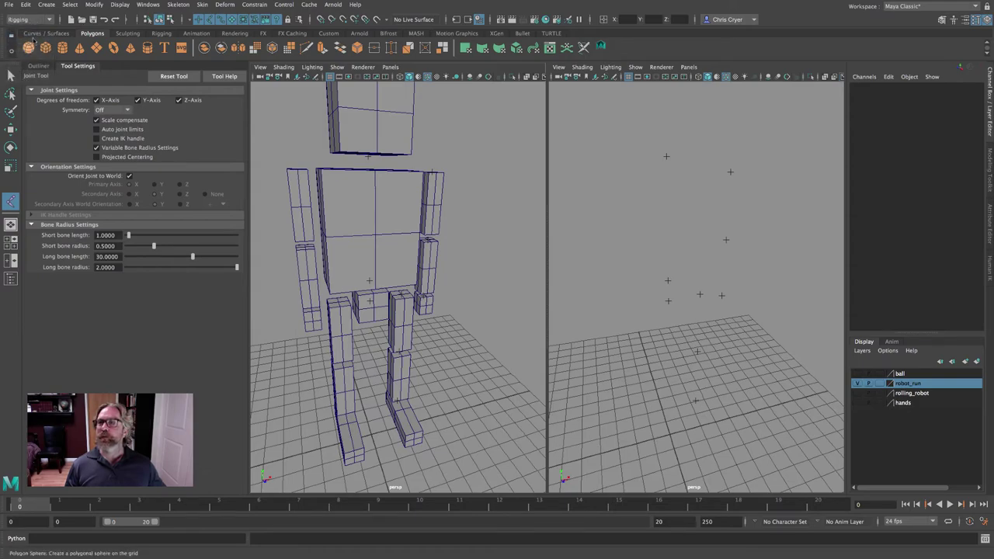
pyautogui.click(177, 4)
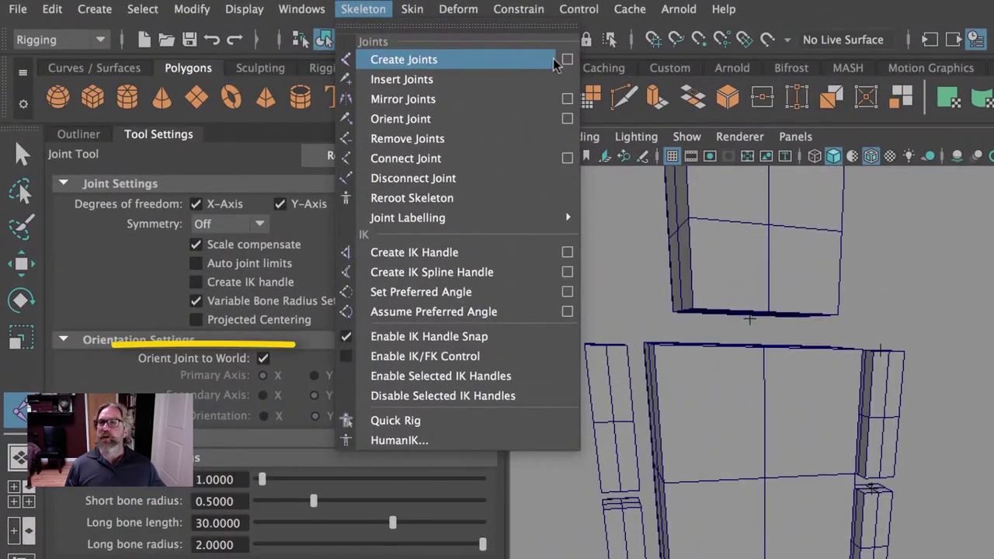
pyautogui.click(551, 57)
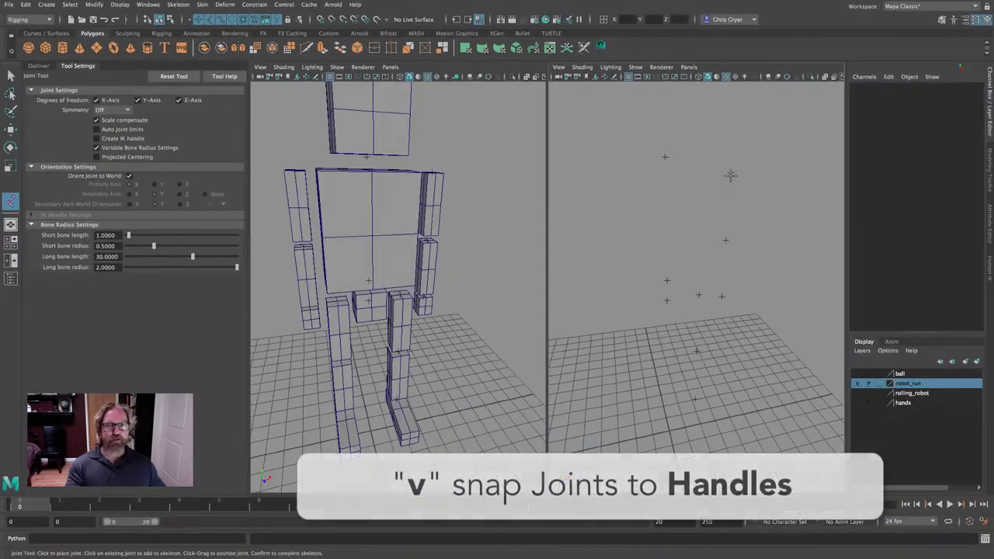
pyautogui.click(729, 174)
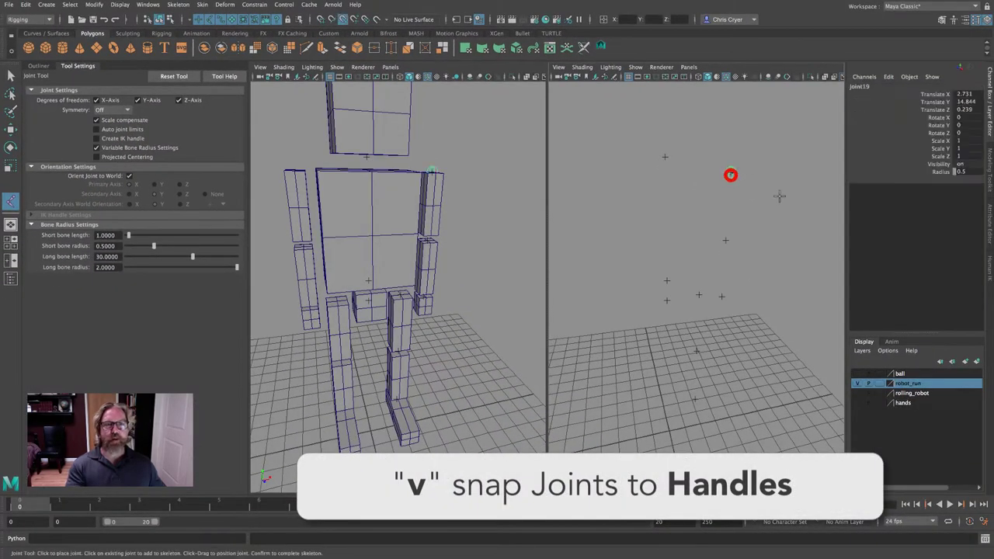
pyautogui.click(726, 241)
pyautogui.click(722, 295)
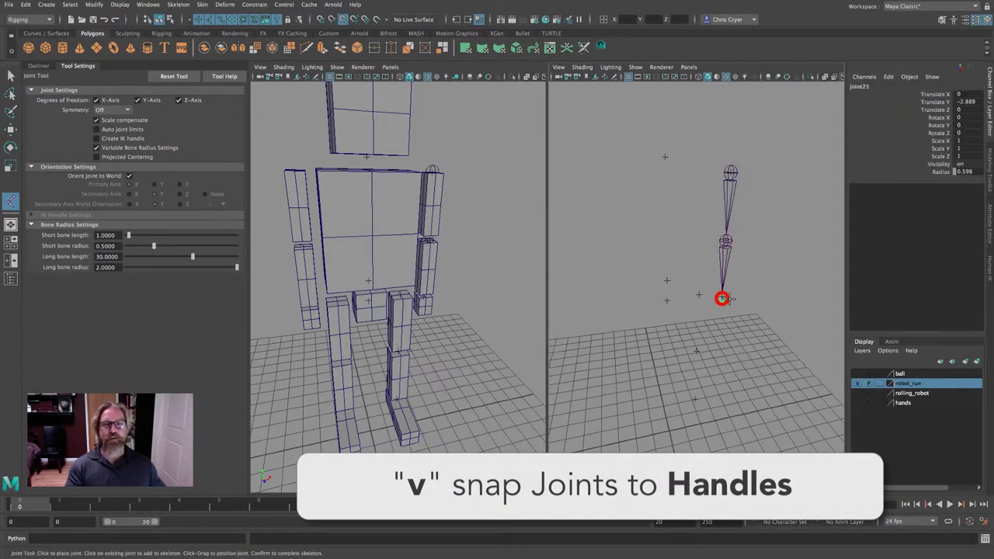
# Step: Snap a terminal joint to the center vertex on the underside of the left hand mesh and complete the arm chain
pyautogui.keyDown('alt'); pyautogui.moveTo(451, 272); pyautogui.dragTo(446, 233); pyautogui.keyUp('alt')
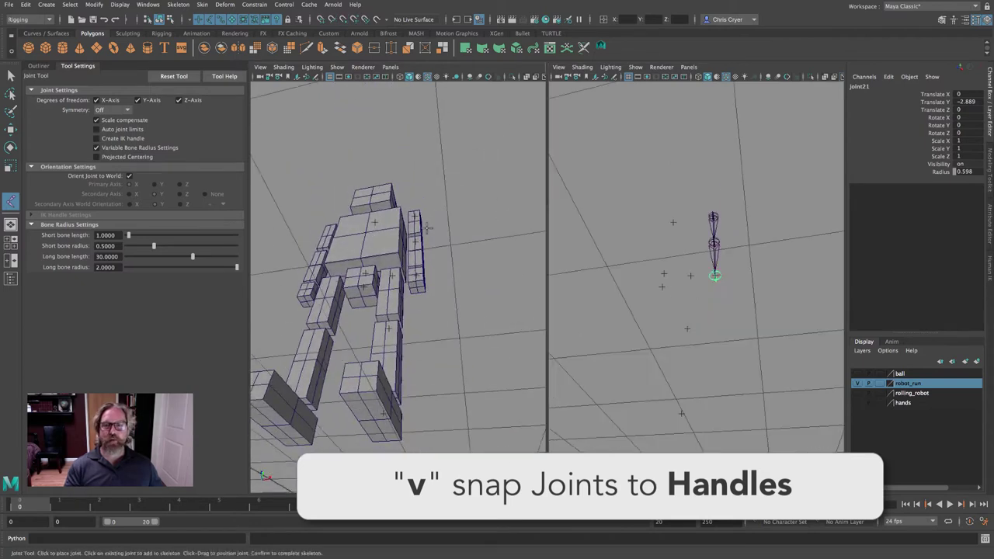
pyautogui.scroll(5, 459, 224)
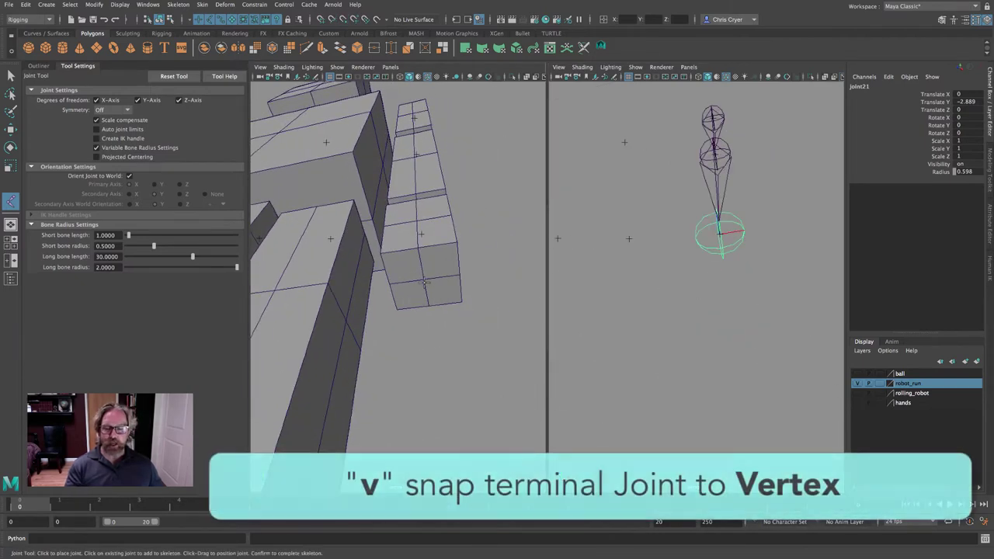
pyautogui.click(424, 281)
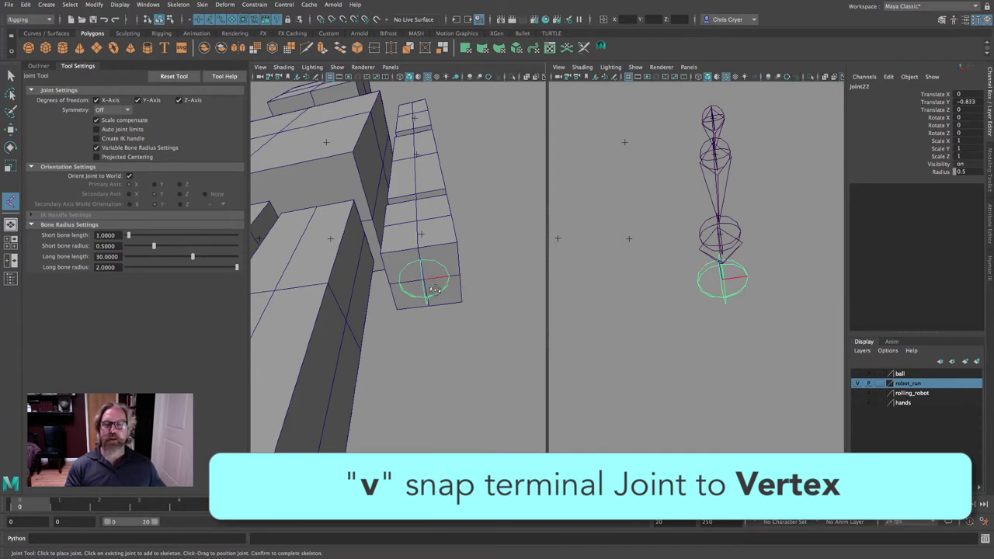
pyautogui.keyDown('alt'); pyautogui.moveTo(435, 289); pyautogui.dragTo(447, 310); pyautogui.keyUp('alt')
pyautogui.scroll(3, 661, 292)
pyautogui.keyDown('alt'); pyautogui.moveTo(450, 253); pyautogui.dragTo(450, 264, button='middle'); pyautogui.keyUp('alt')
pyautogui.scroll(2, 661, 292)
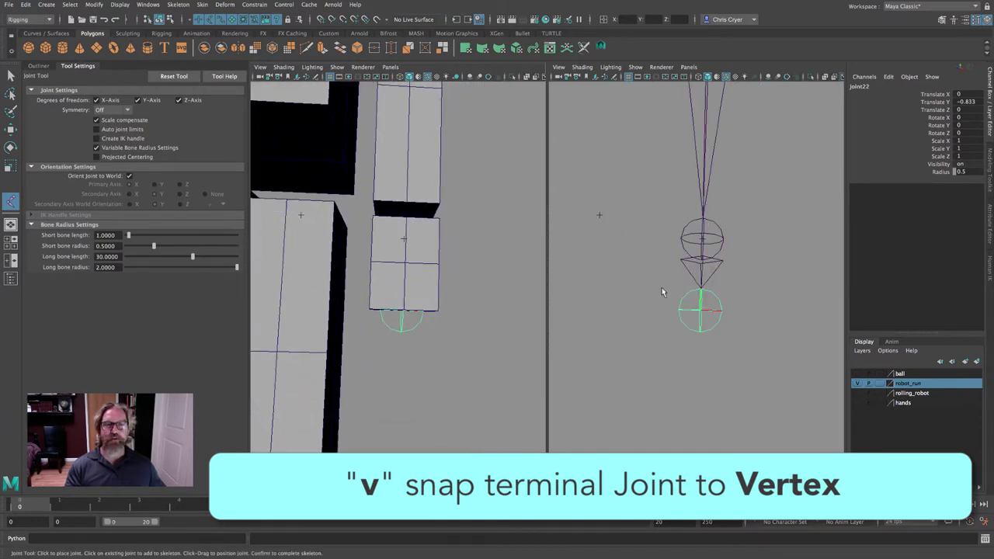
pyautogui.scroll(-3, 661, 292)
pyautogui.scroll(-5, 465, 263)
pyautogui.keyDown('alt'); pyautogui.moveTo(464, 263); pyautogui.dragTo(395, 306); pyautogui.keyUp('alt')
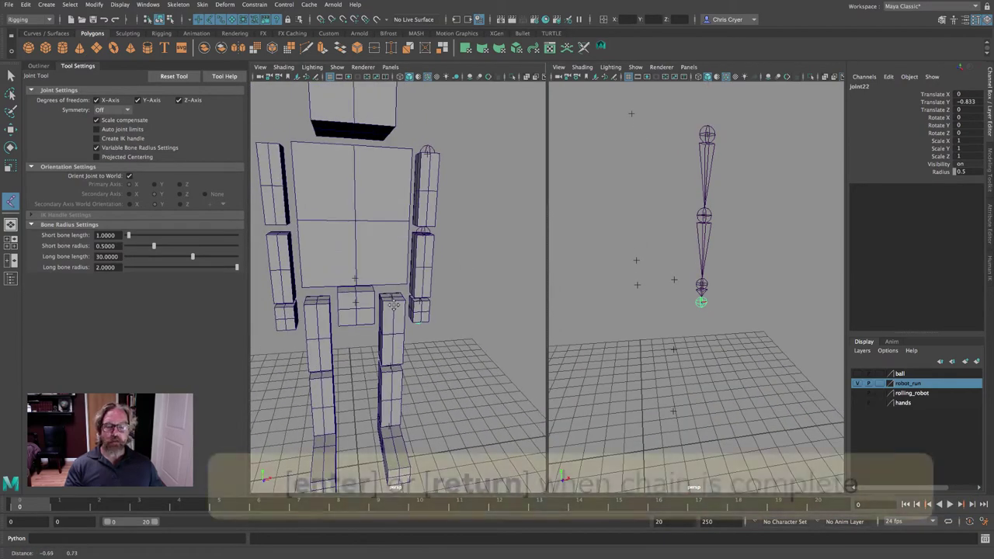
pyautogui.press('Return')
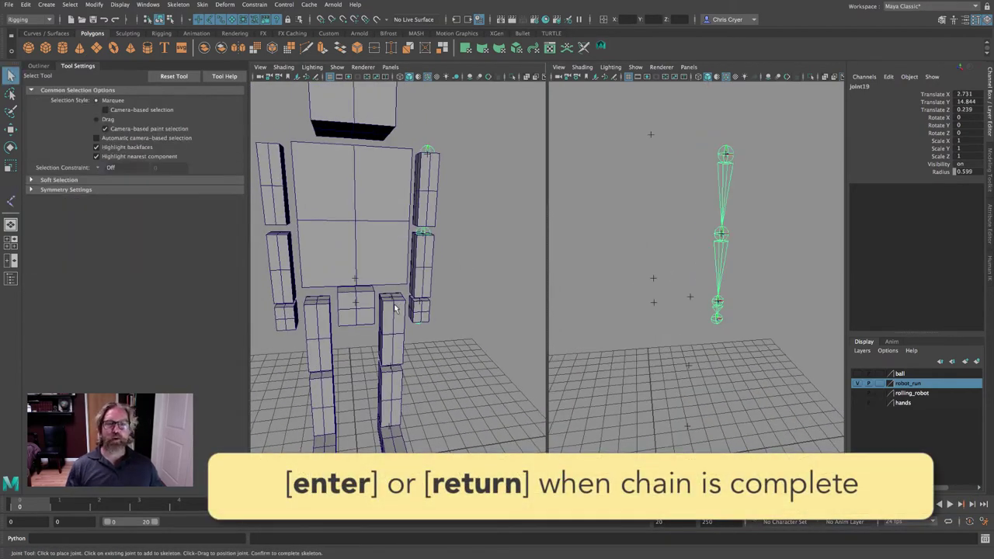
pyautogui.click(733, 330)
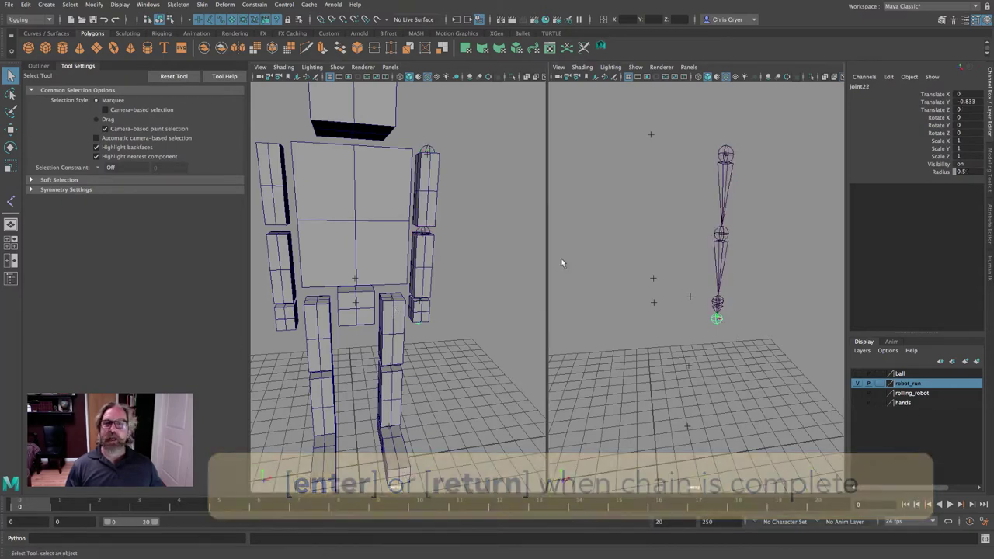
# Step: Start a left leg joint chain with joints snapped to the hip, knee and ankle selection handles
pyautogui.keyDown('alt'); pyautogui.moveTo(433, 298); pyautogui.dragTo(447, 256); pyautogui.keyUp('alt')
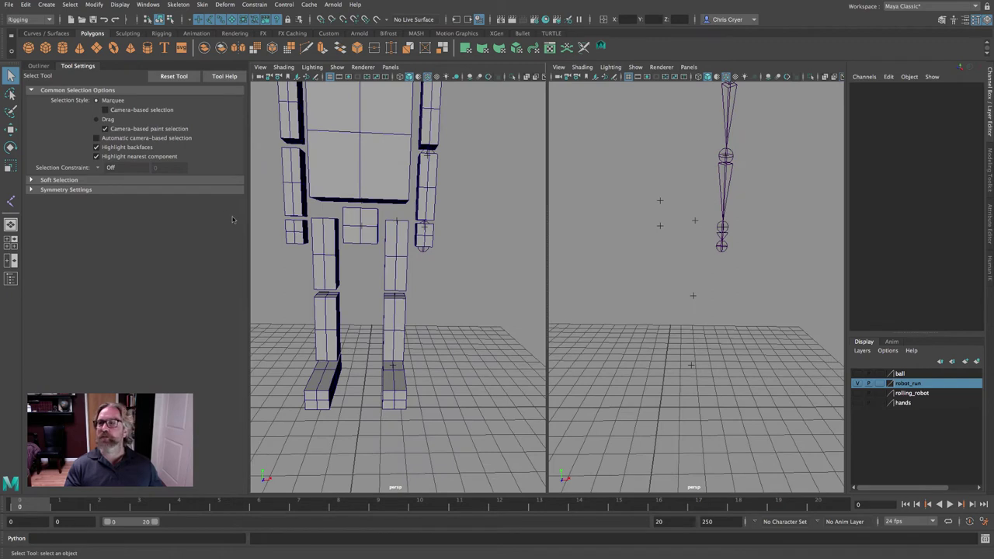
pyautogui.click(10, 201)
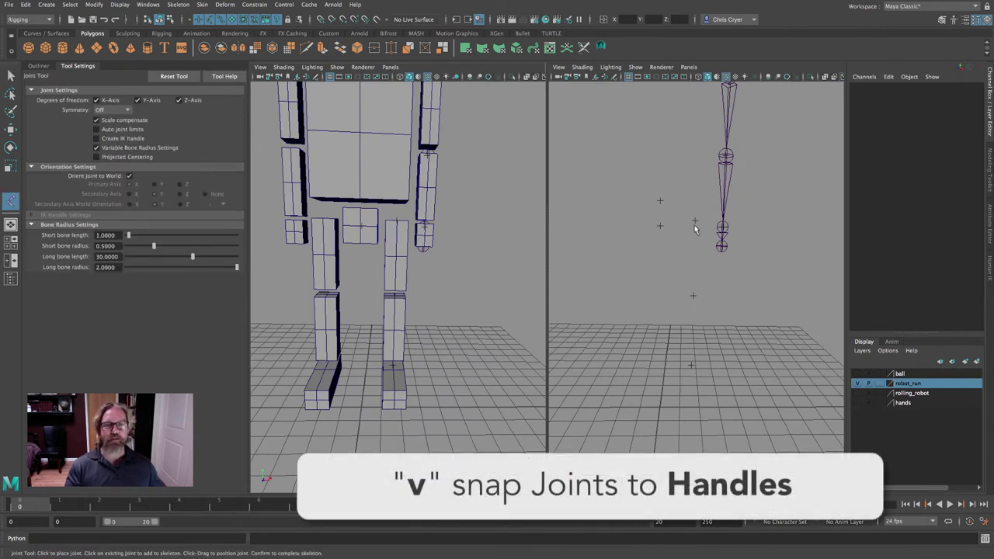
pyautogui.click(695, 221)
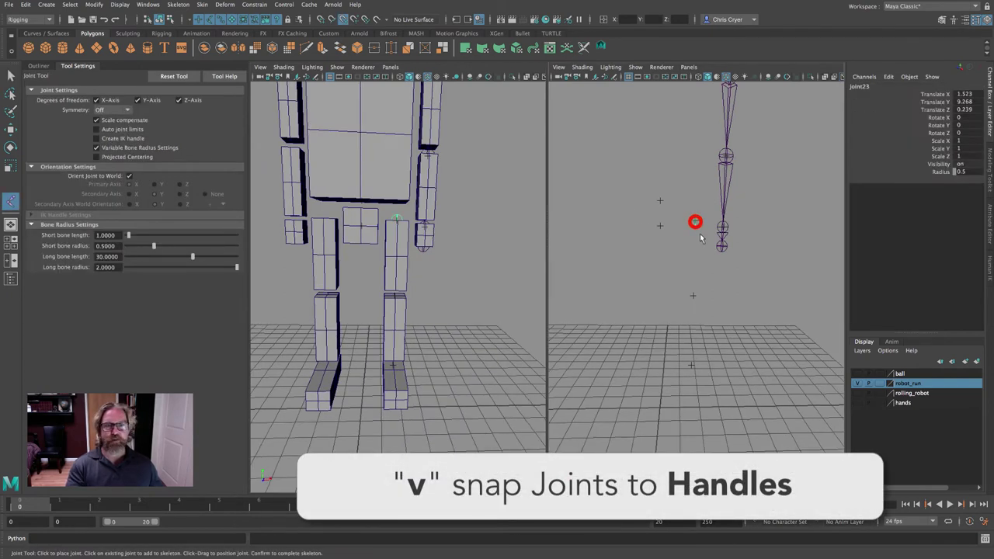
pyautogui.click(693, 297)
pyautogui.click(694, 367)
pyautogui.press('Return')
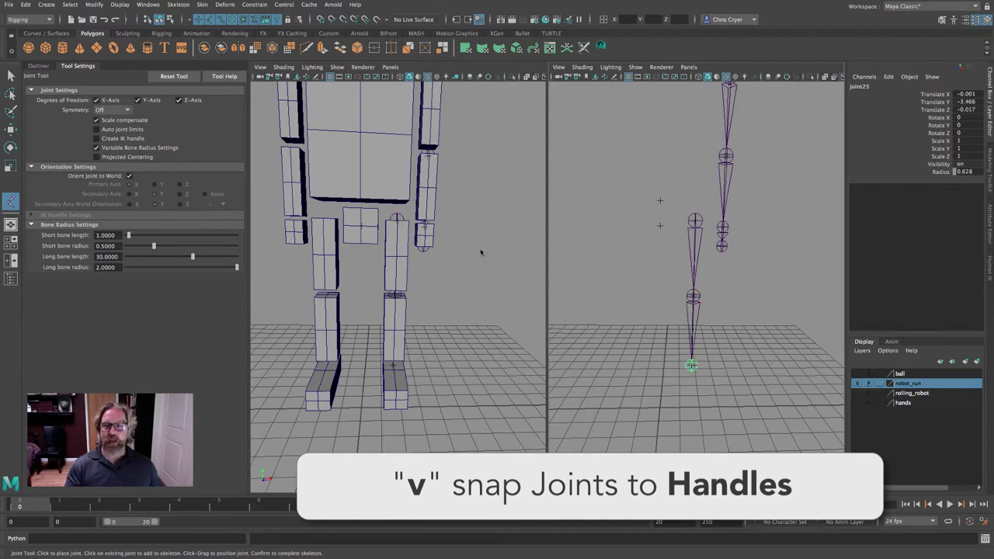
# Step: Try snapping a terminal joint to the bottom center vertex at the front of the left foot mesh, and undo the placement
pyautogui.keyDown('alt'); pyautogui.moveTo(404, 278); pyautogui.dragTo(433, 277); pyautogui.keyUp('alt')
pyautogui.keyDown('alt'); pyautogui.moveTo(432, 277); pyautogui.dragTo(466, 300, button='right'); pyautogui.keyUp('alt')
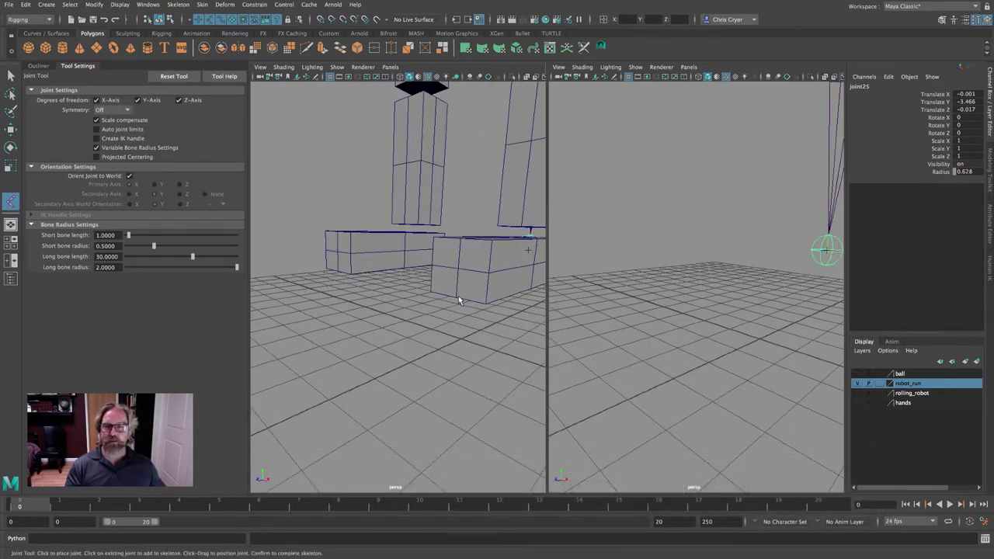
pyautogui.keyDown('alt'); pyautogui.moveTo(458, 300); pyautogui.dragTo(528, 245); pyautogui.keyUp('alt')
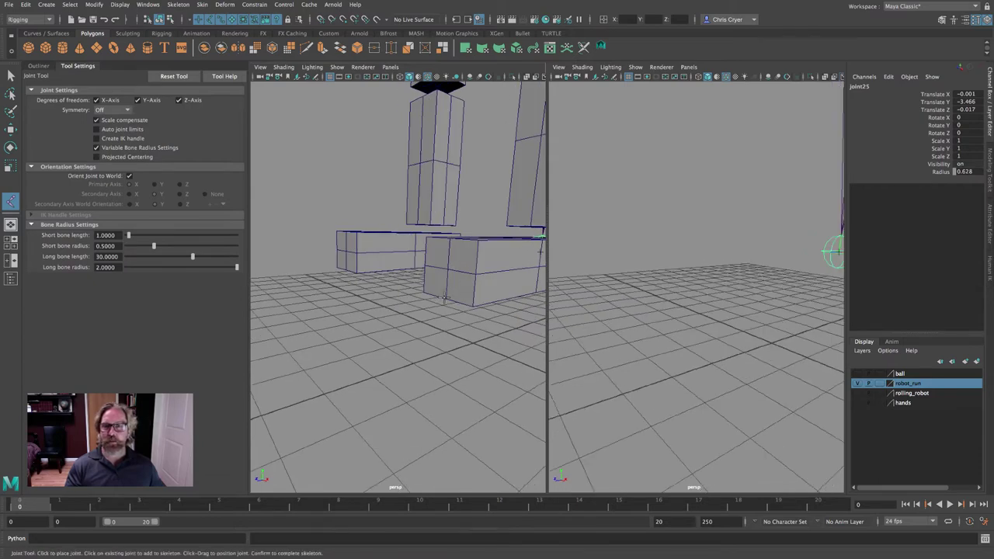
pyautogui.keyDown('alt'); pyautogui.moveTo(447, 297); pyautogui.dragTo(463, 291); pyautogui.keyUp('alt')
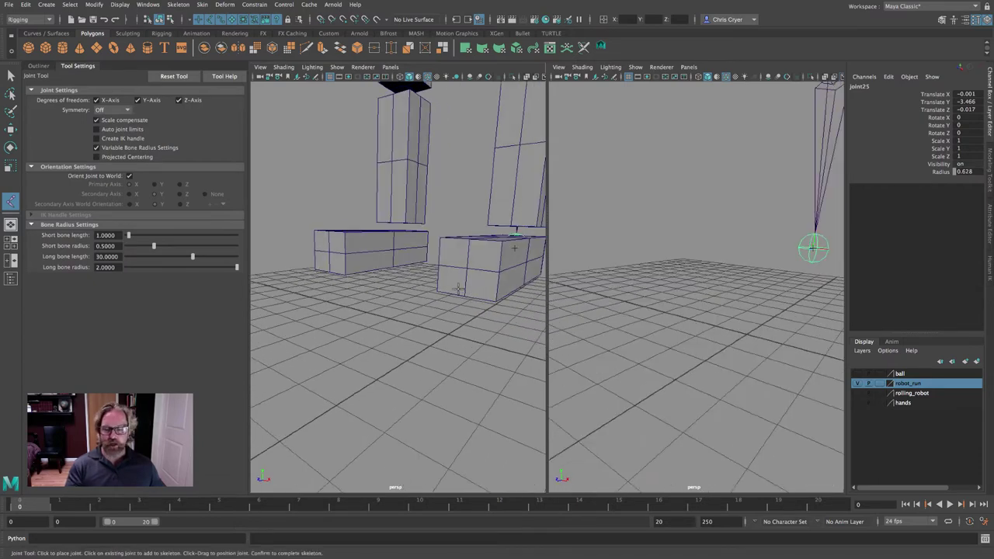
pyautogui.click(464, 289)
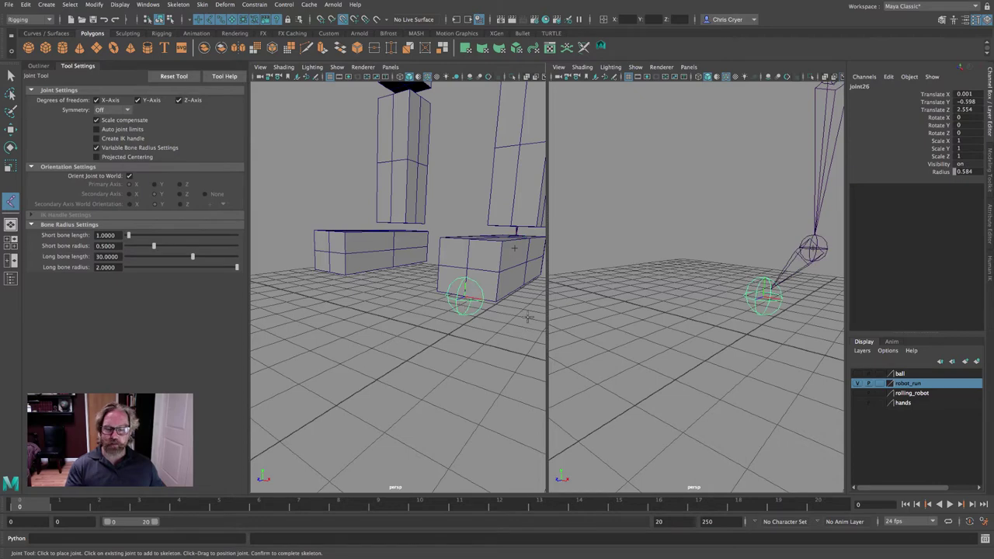
pyautogui.hotkey('ctrl', 'z')
# Step: Place a terminal joint beside the left foot and reposition it onto the bottom center vertex at the front of the foot mesh
pyautogui.click(437, 288)
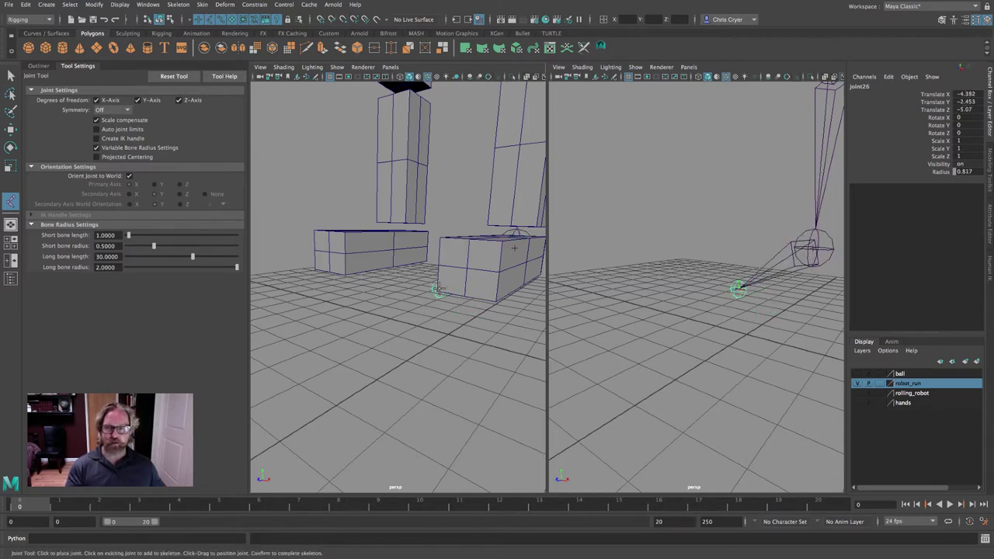
pyautogui.moveTo(438, 289); pyautogui.dragTo(422, 293, button='middle')
pyautogui.keyDown('alt'); pyautogui.moveTo(422, 293); pyautogui.dragTo(459, 307); pyautogui.keyUp('alt')
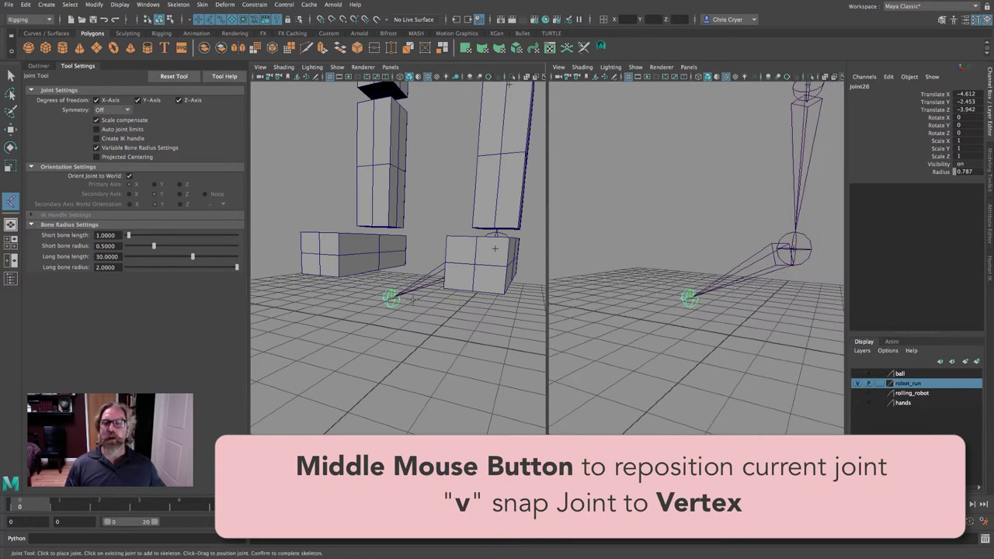
pyautogui.moveTo(390, 297); pyautogui.dragTo(472, 293, button='middle')
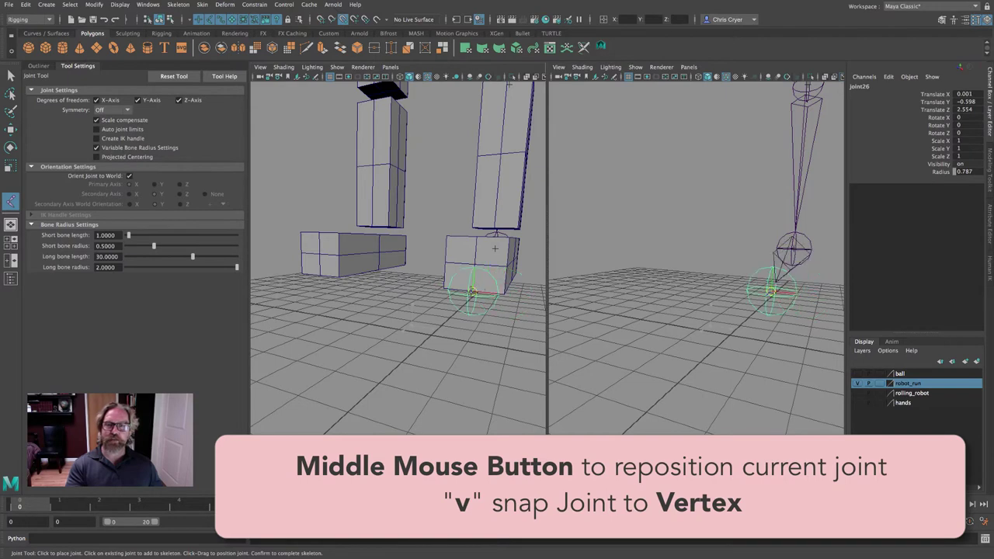
# Step: Display the move manipulator on the toe joint, and complete and deselect the left leg joint chain
pyautogui.press('Insert')
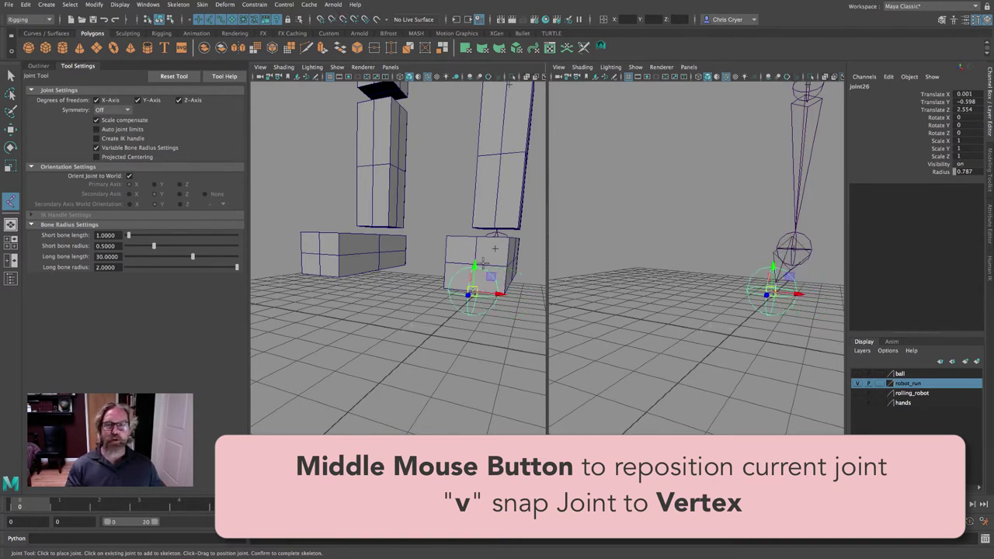
pyautogui.keyDown('alt'); pyautogui.moveTo(495, 247); pyautogui.dragTo(437, 295); pyautogui.keyUp('alt')
pyautogui.keyDown('alt'); pyautogui.moveTo(445, 349); pyautogui.dragTo(438, 324); pyautogui.keyUp('alt')
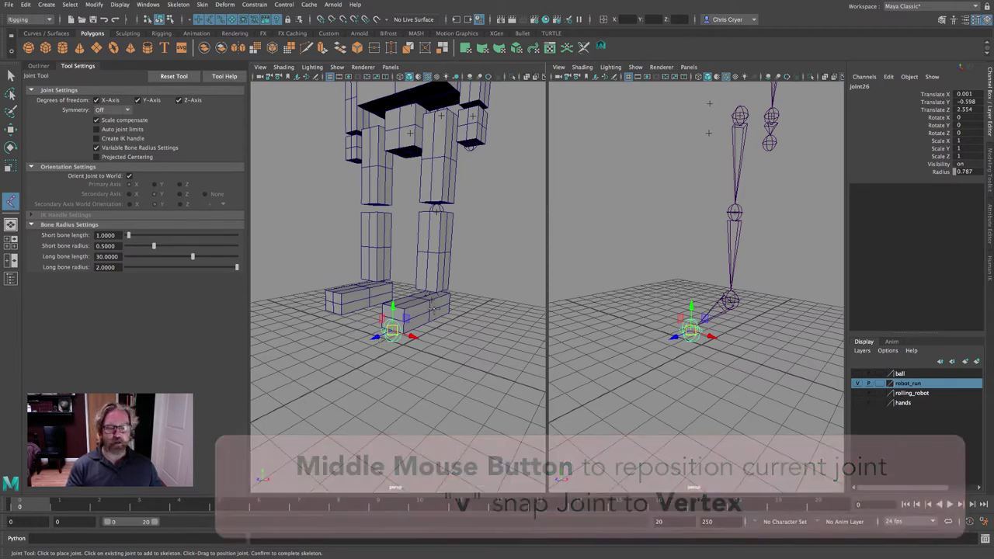
pyautogui.press('Return')
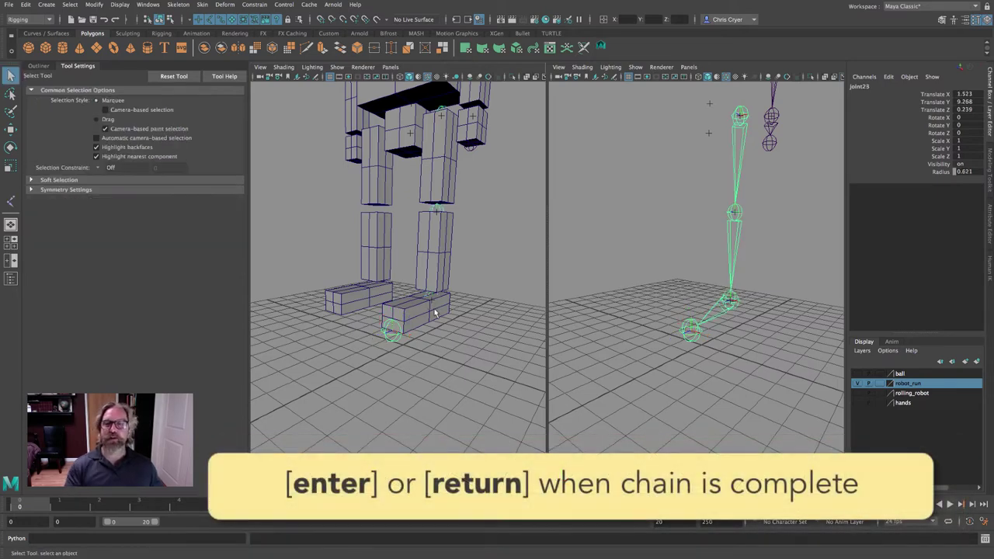
pyautogui.click(480, 277)
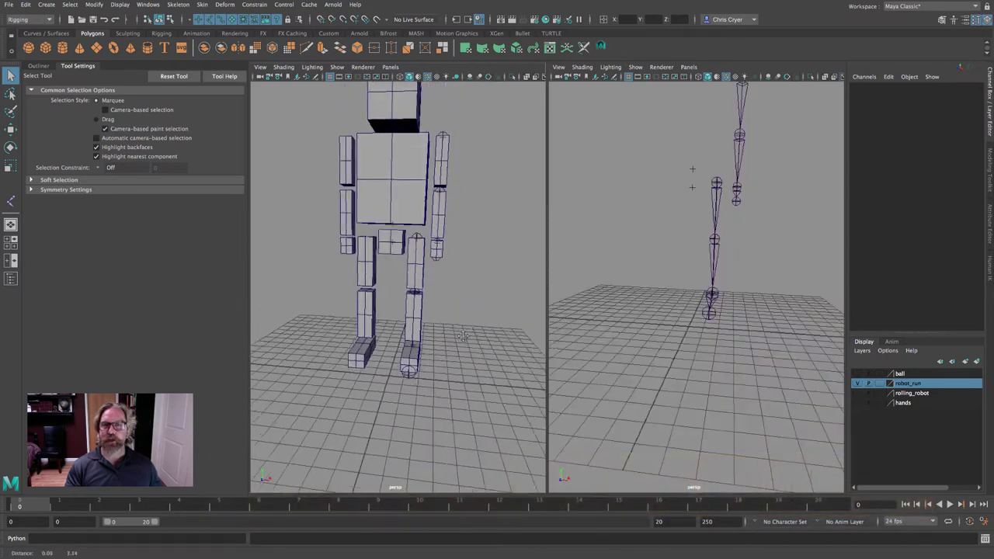
# Step: Start a spine chain with the Joint Tool, snapping joints to the pelvis, lower torso and neck selection handles
pyautogui.keyDown('alt'); pyautogui.moveTo(462, 335); pyautogui.dragTo(564, 355); pyautogui.keyUp('alt')
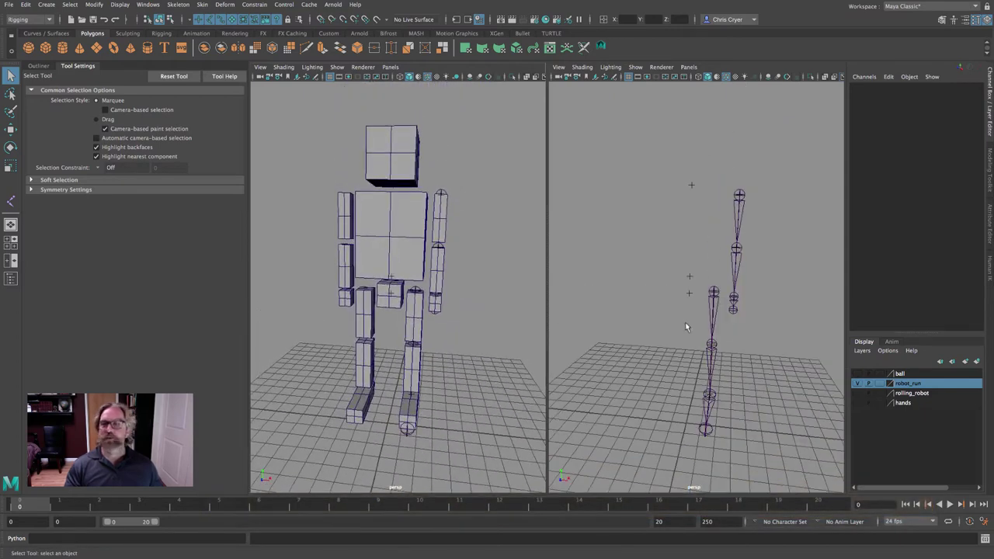
pyautogui.click(11, 201)
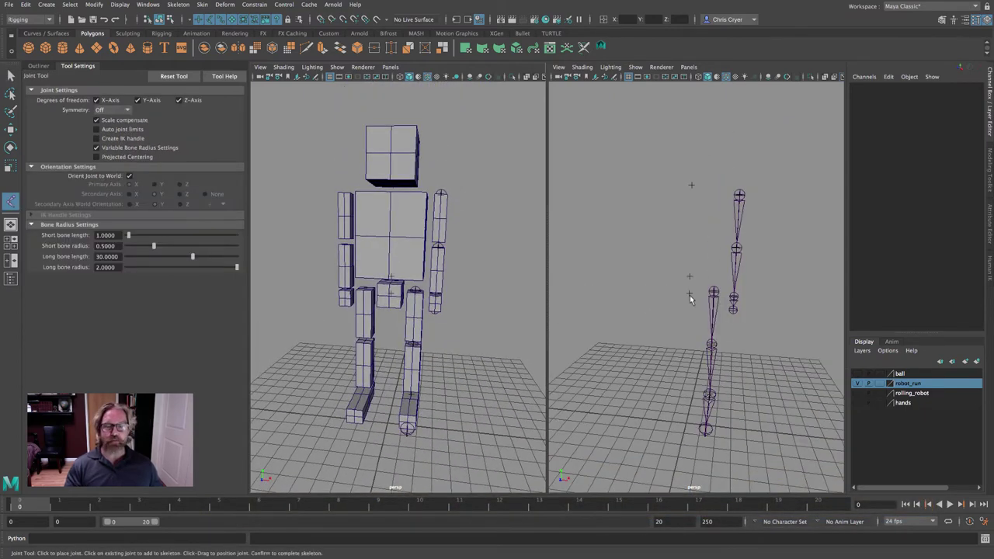
pyautogui.press('v')
pyautogui.click(689, 295)
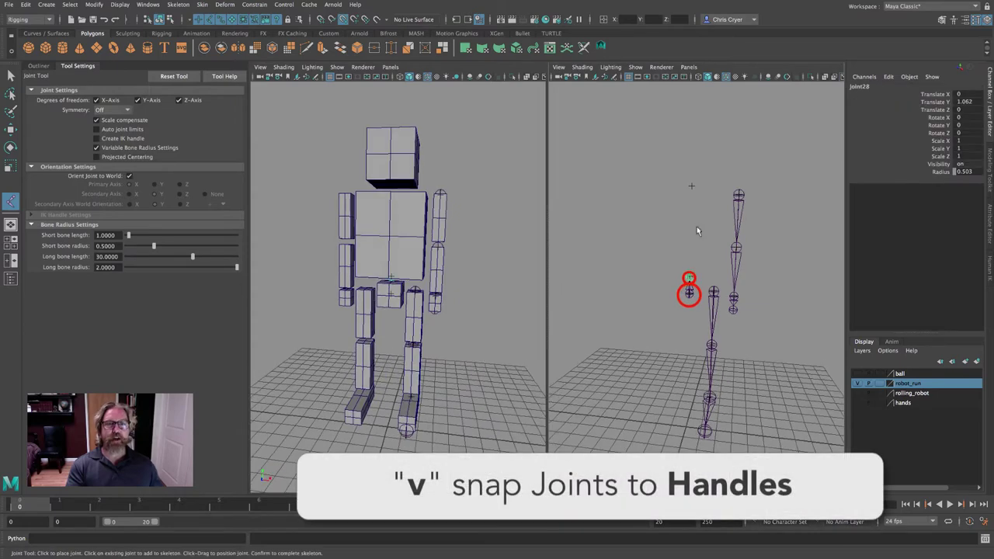
pyautogui.moveTo(697, 226); pyautogui.dragTo(691, 189)
# Step: Snap a terminal joint to the center vertex on top of the head mesh and complete the spine chain
pyautogui.keyDown('alt'); pyautogui.moveTo(404, 272); pyautogui.dragTo(441, 271); pyautogui.keyUp('alt')
pyautogui.keyDown('alt'); pyautogui.moveTo(442, 271); pyautogui.dragTo(523, 275, button='right'); pyautogui.keyUp('alt')
pyautogui.keyDown('alt'); pyautogui.moveTo(524, 275); pyautogui.dragTo(503, 275); pyautogui.keyUp('alt')
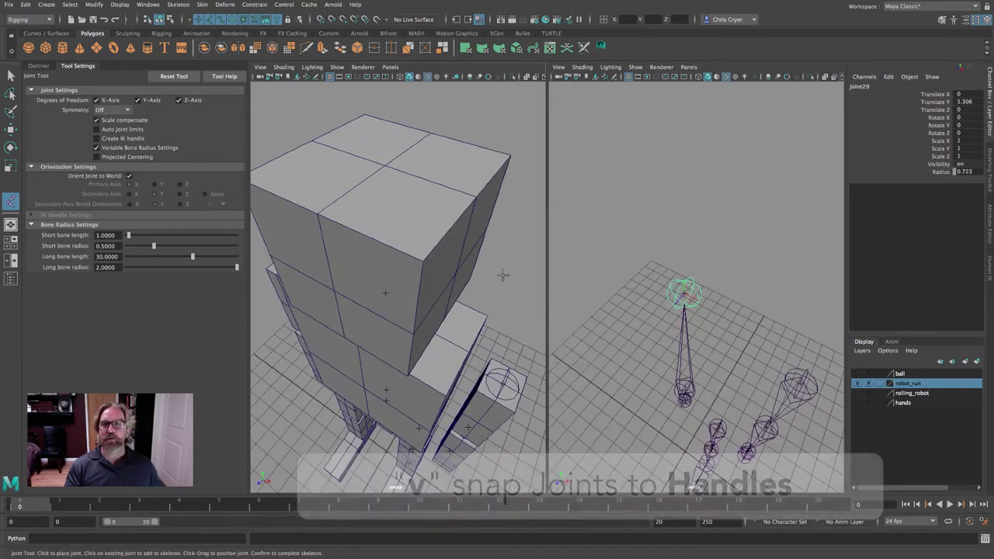
pyautogui.click(386, 165)
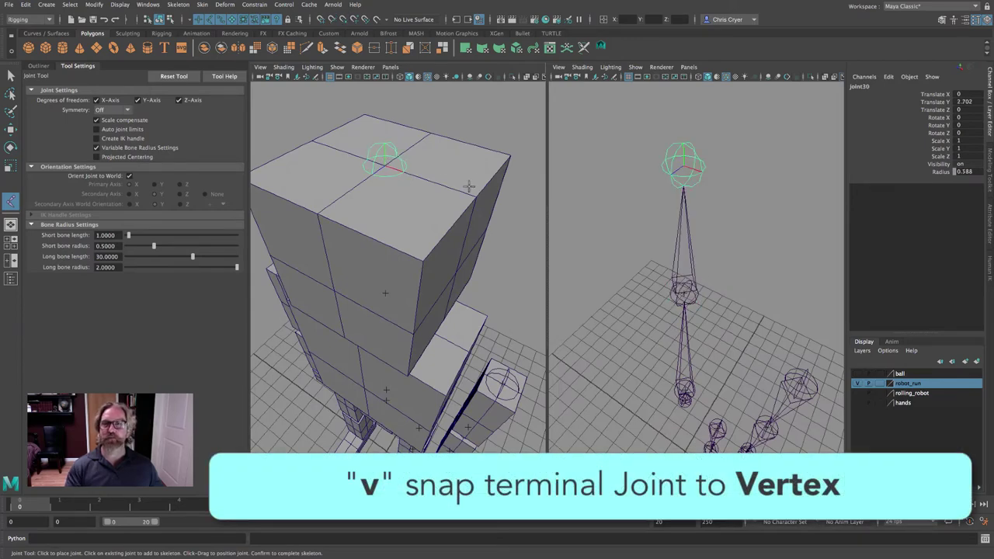
pyautogui.keyDown('alt'); pyautogui.moveTo(386, 165); pyautogui.dragTo(412, 163, button='right'); pyautogui.keyUp('alt')
pyautogui.keyDown('alt'); pyautogui.moveTo(412, 163); pyautogui.dragTo(448, 160); pyautogui.keyUp('alt')
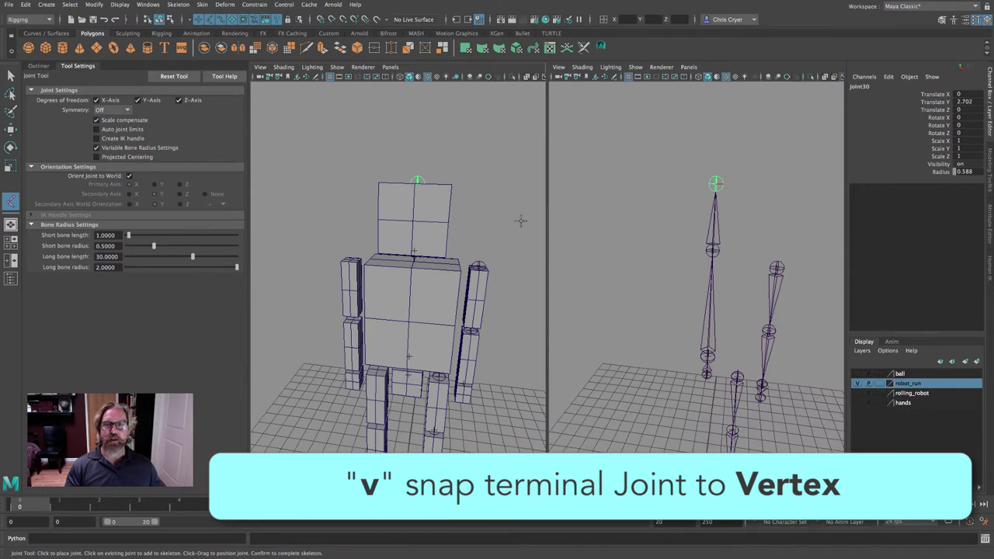
pyautogui.keyDown('alt'); pyautogui.moveTo(487, 208); pyautogui.dragTo(452, 153, button='right'); pyautogui.keyUp('alt')
pyautogui.keyDown('alt'); pyautogui.moveTo(668, 225); pyautogui.dragTo(637, 259, button='right'); pyautogui.keyUp('alt')
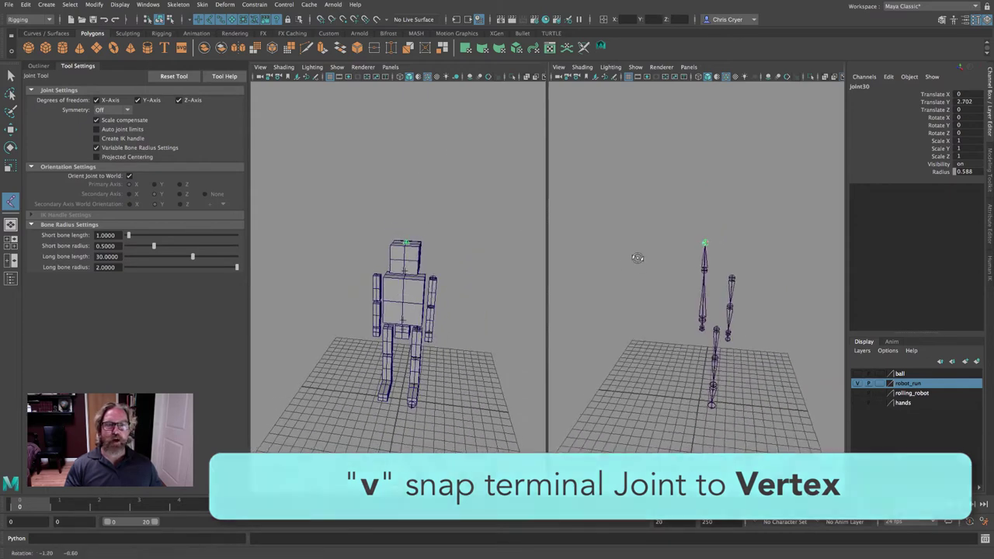
pyautogui.keyDown('alt'); pyautogui.moveTo(636, 259); pyautogui.dragTo(632, 210, button='middle'); pyautogui.keyUp('alt')
pyautogui.keyDown('alt'); pyautogui.moveTo(454, 235); pyautogui.dragTo(508, 240, button='right'); pyautogui.keyUp('alt')
pyautogui.press('Return')
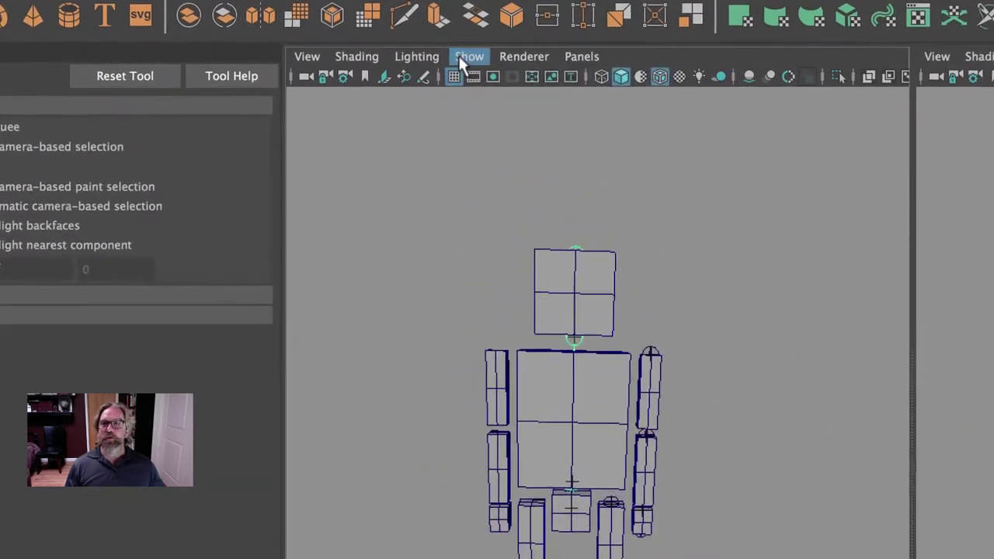
# Step: Hide joints in the mesh perspective view and turn off the selection handles on the head, torso, pelvis, left arm and left leg meshes
pyautogui.click(337, 67)
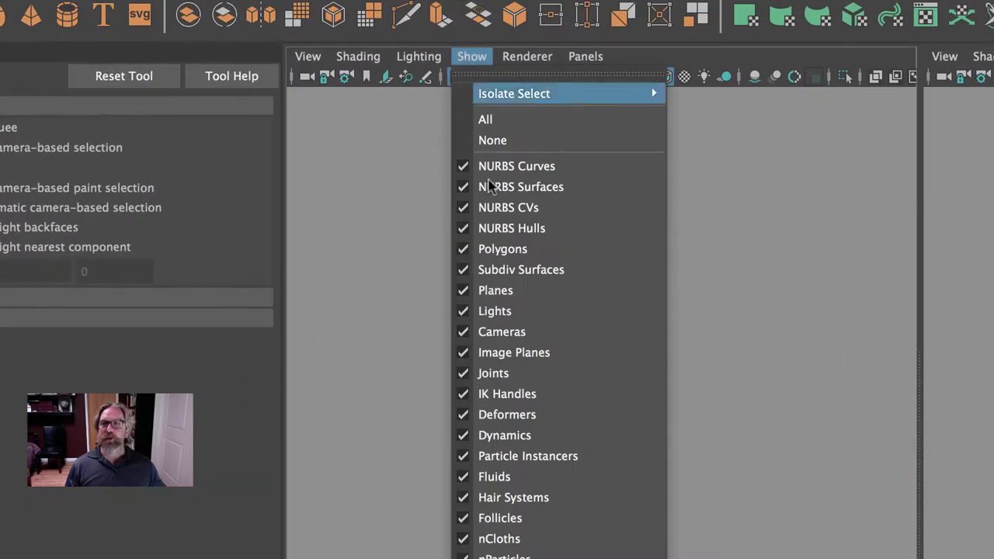
pyautogui.click(516, 374)
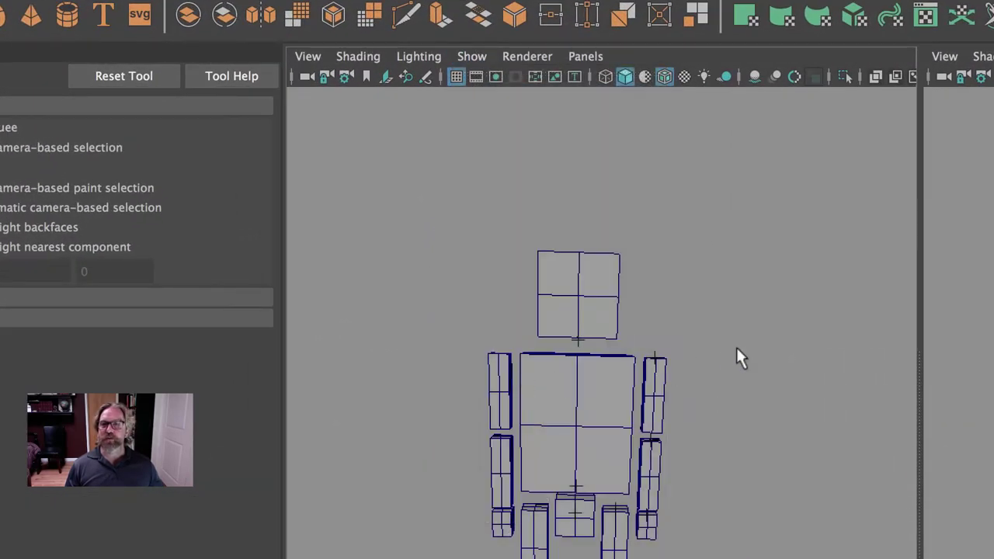
pyautogui.moveTo(574, 219); pyautogui.dragTo(616, 387)
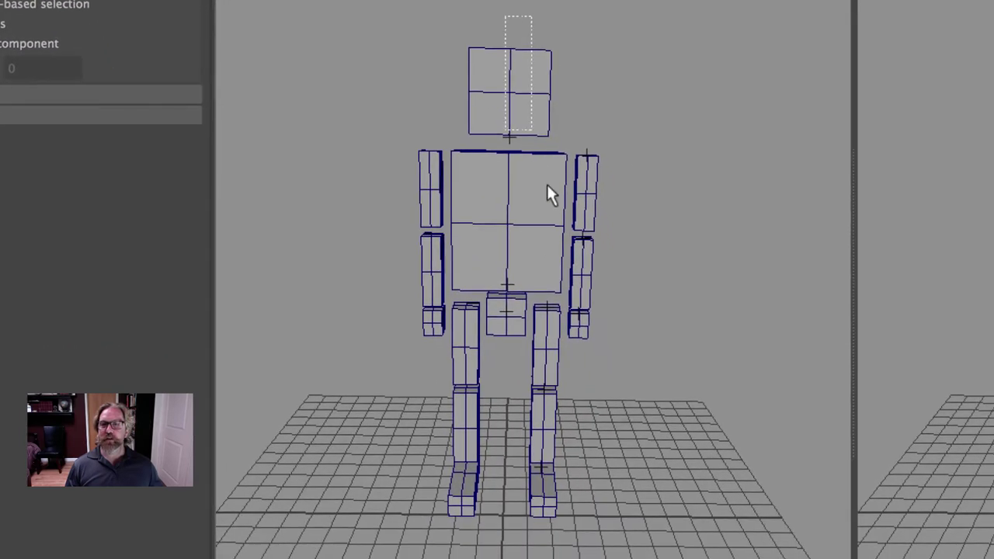
pyautogui.moveTo(675, 532); pyautogui.dragTo(683, 553)
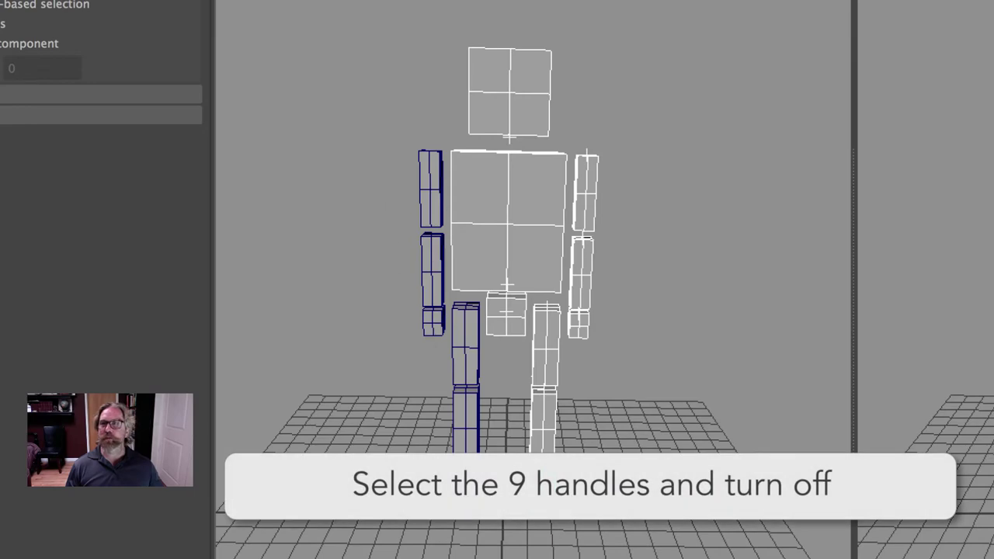
pyautogui.click(69, 7)
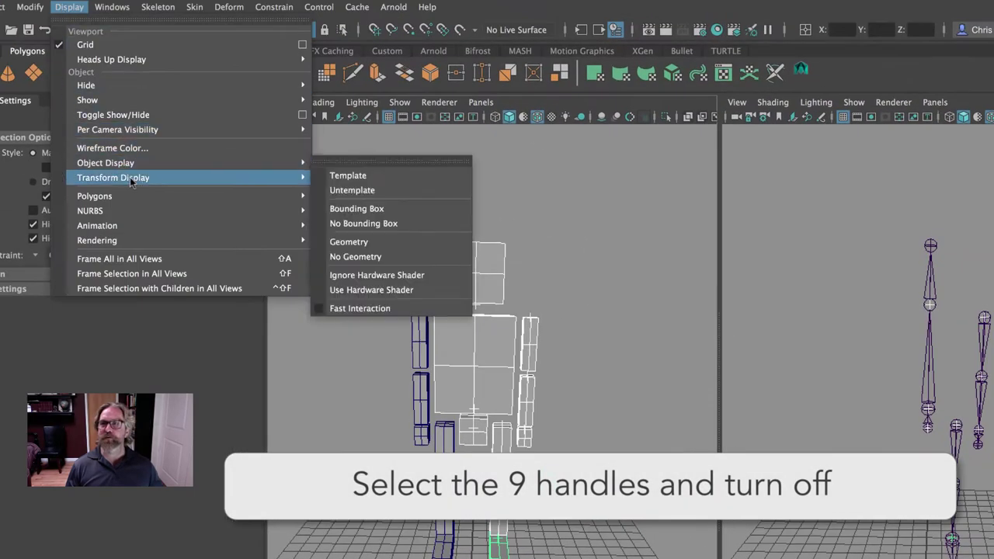
pyautogui.moveTo(295, 178)
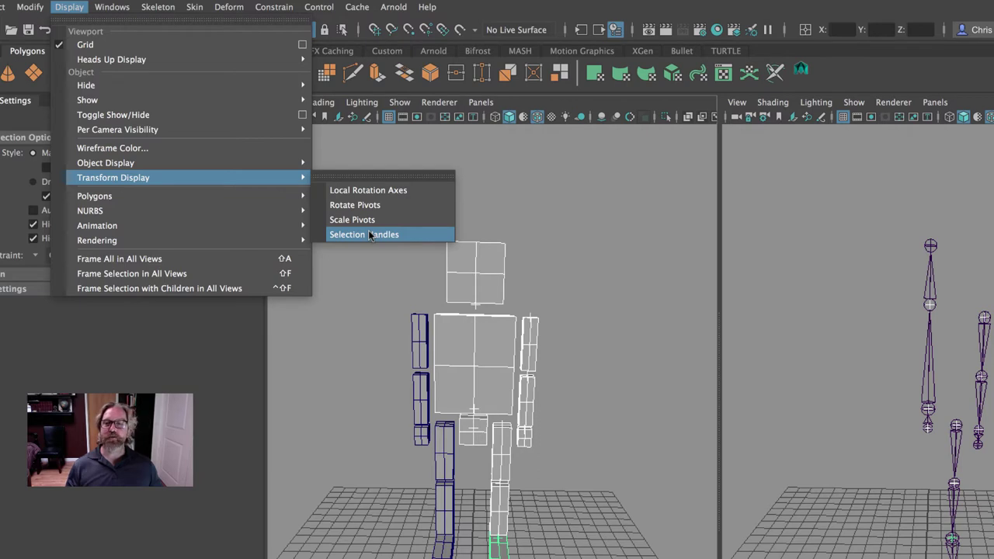
pyautogui.click(594, 309)
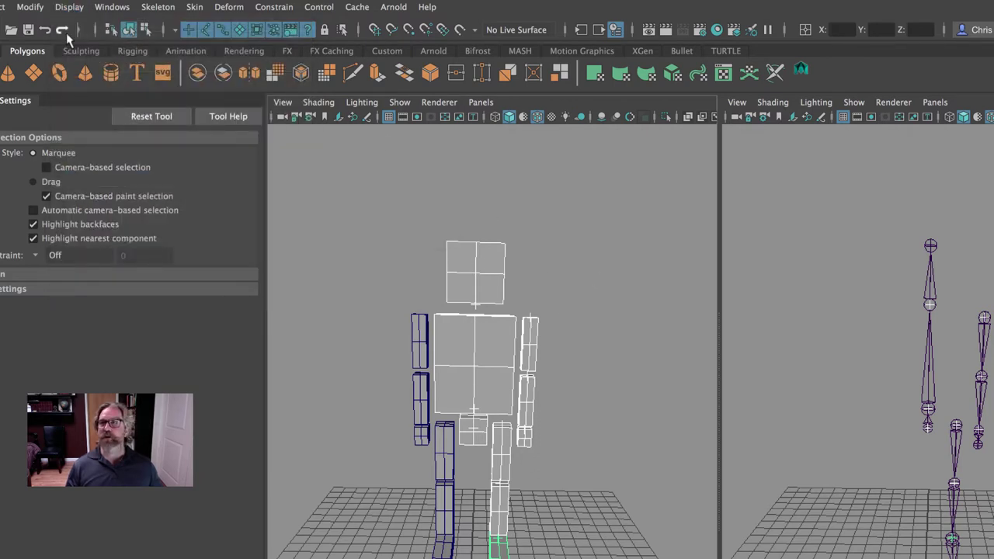
pyautogui.click(69, 7)
pyautogui.moveTo(194, 178)
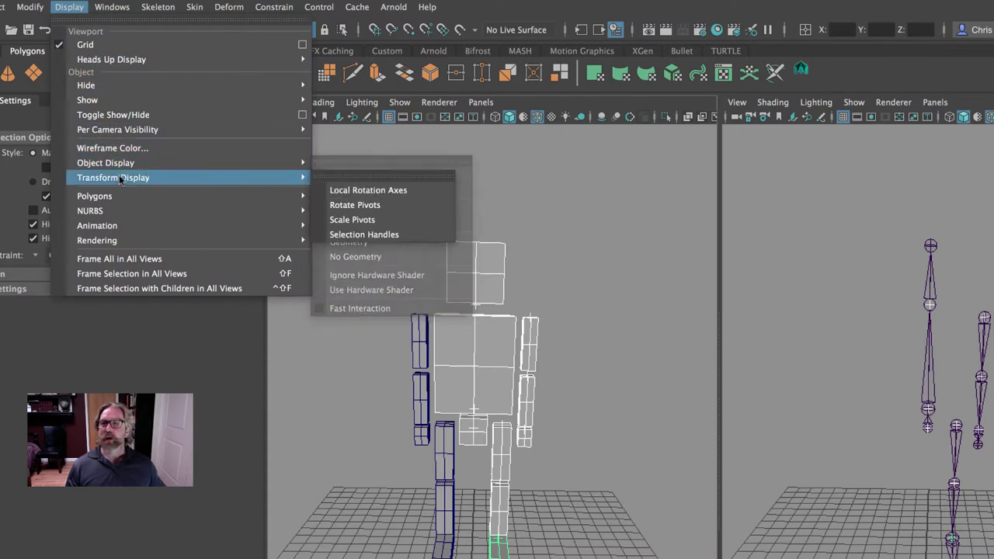
pyautogui.click(375, 231)
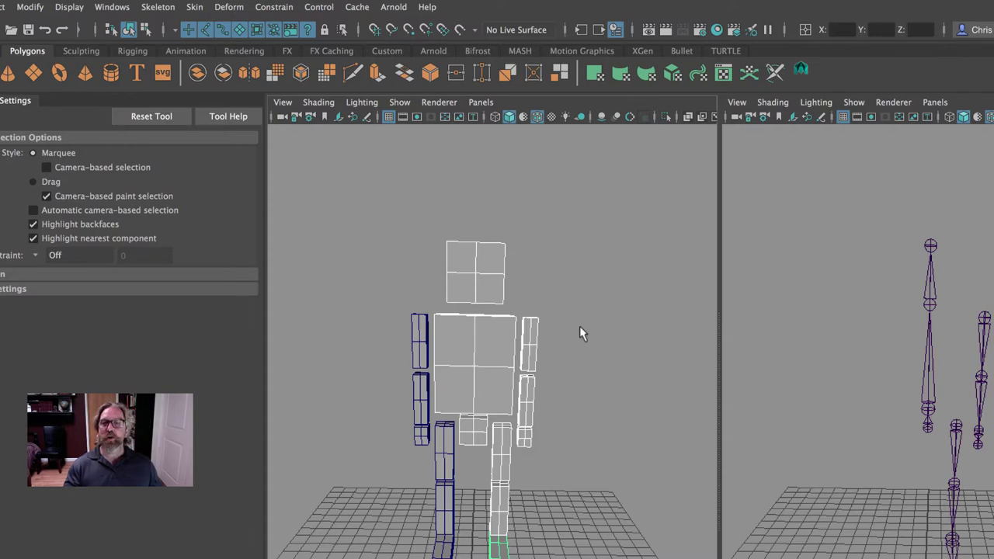
# Step: Parent the left leg joint chain to the root joint at the base of the spine chain
pyautogui.keyDown('alt'); pyautogui.moveTo(580, 332); pyautogui.dragTo(491, 325); pyautogui.keyUp('alt')
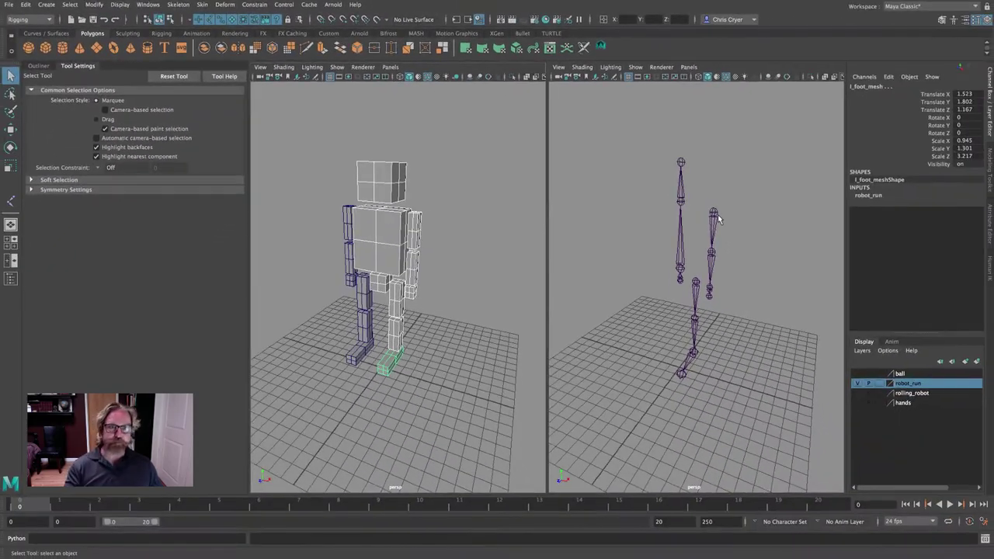
pyautogui.keyDown('alt'); pyautogui.moveTo(713, 223); pyautogui.dragTo(708, 287); pyautogui.keyUp('alt')
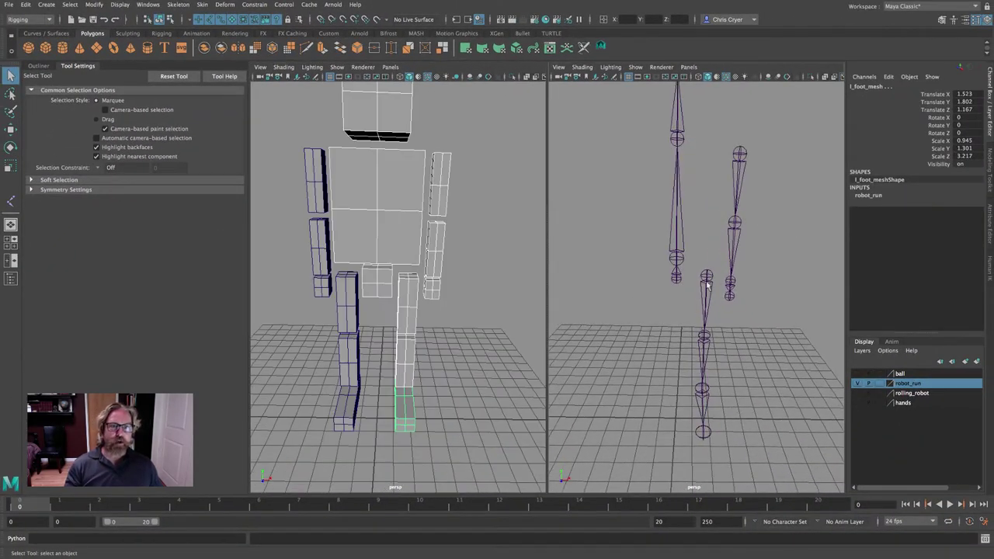
pyautogui.click(712, 284)
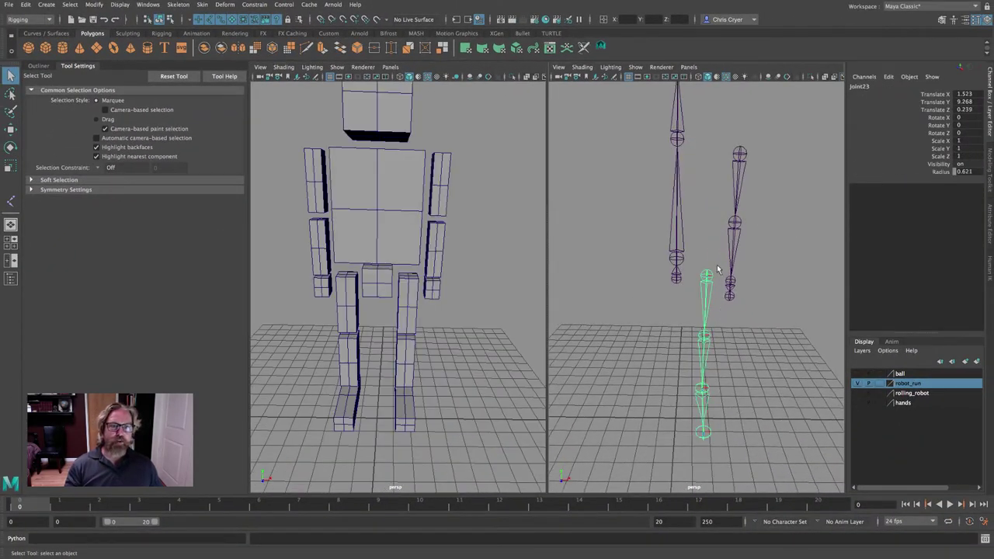
pyautogui.keyDown('shift'); pyautogui.click(675, 281); pyautogui.keyUp('shift')
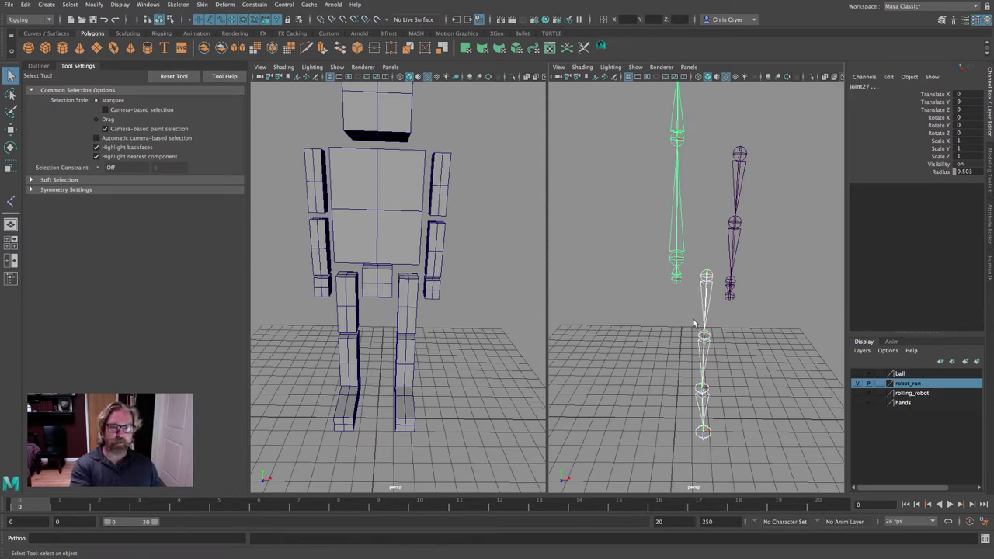
pyautogui.press('p')
# Step: Parent the left arm joint chain to the second joint of the spine chain, just above the root
pyautogui.click(738, 202)
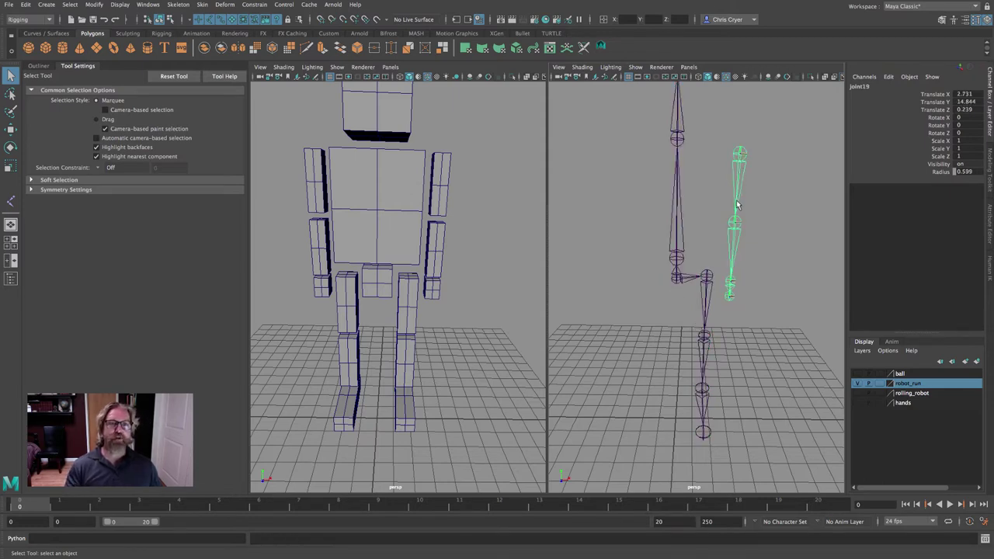
pyautogui.keyDown('shift'); pyautogui.click(677, 259); pyautogui.keyUp('shift')
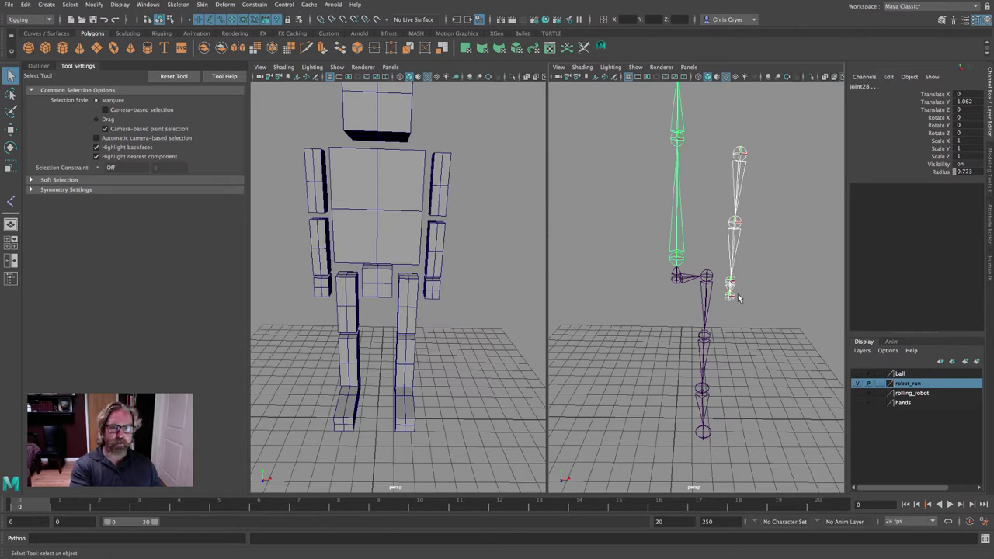
pyautogui.press('p')
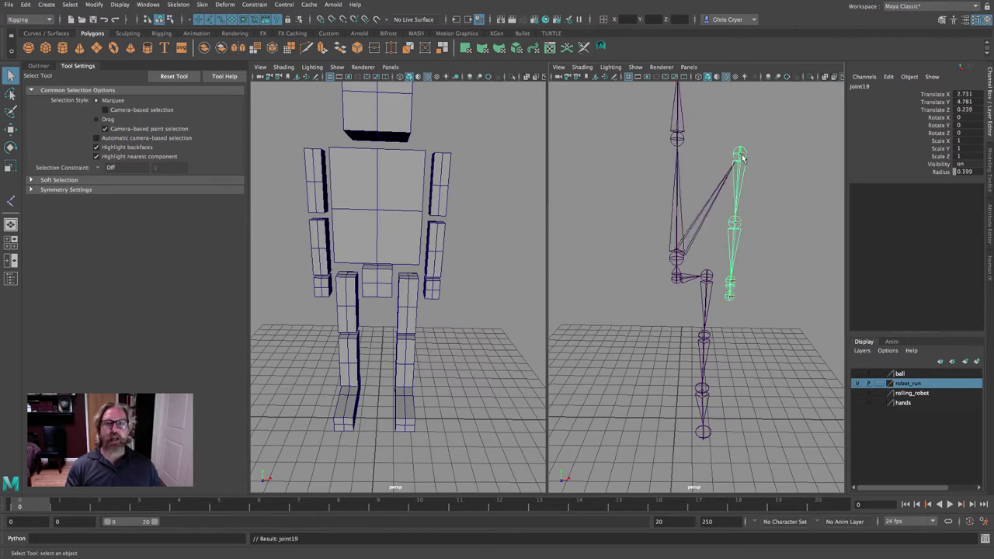
# Step: Mirror the left arm joint chain from its shoulder joint to create the right arm chain
pyautogui.click(177, 5)
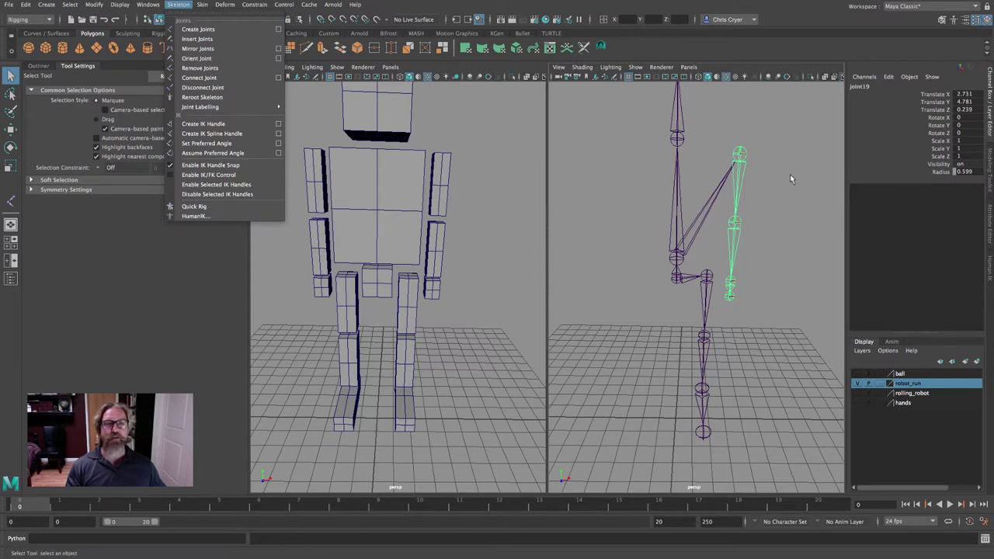
pyautogui.click(742, 157)
pyautogui.keyDown('shift'); pyautogui.click(677, 256); pyautogui.keyUp('shift')
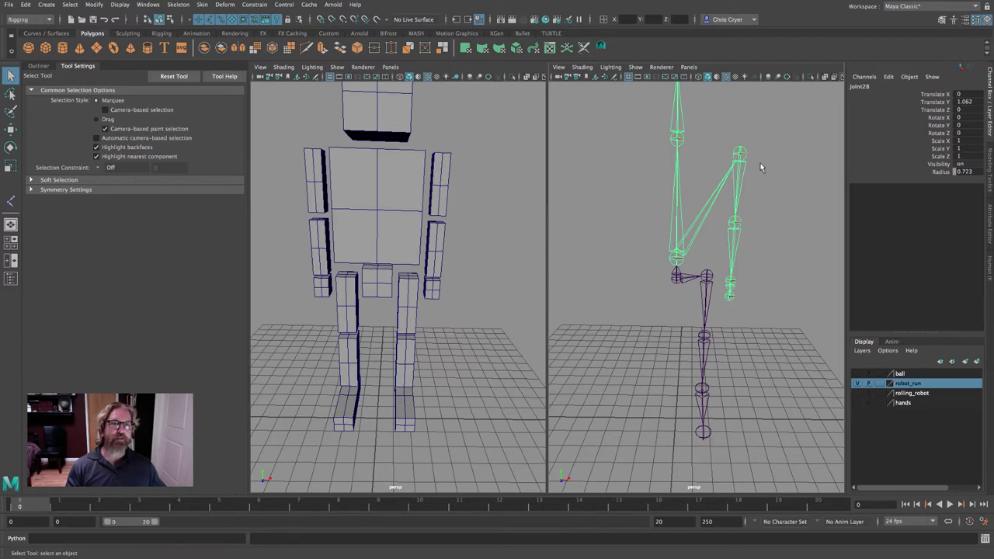
pyautogui.click(743, 177)
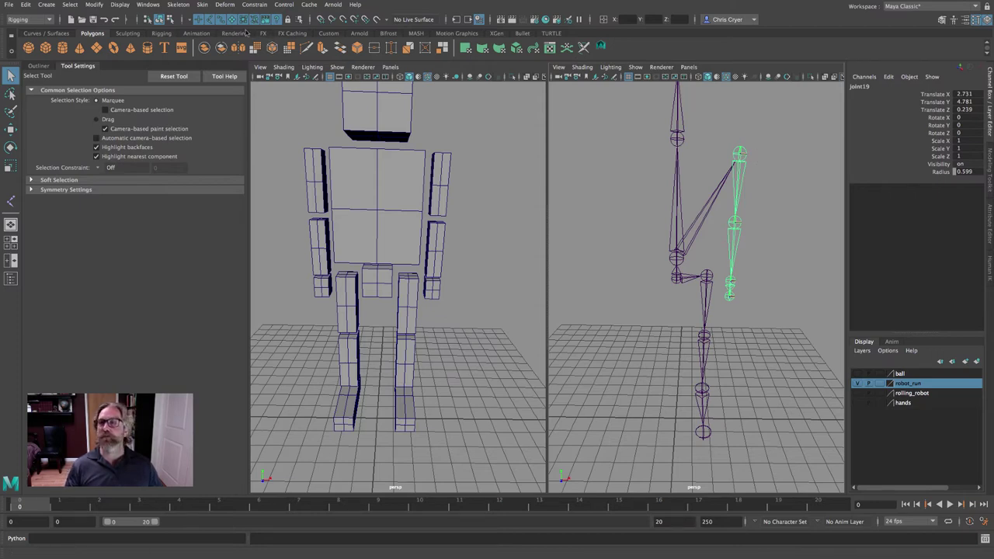
pyautogui.click(178, 5)
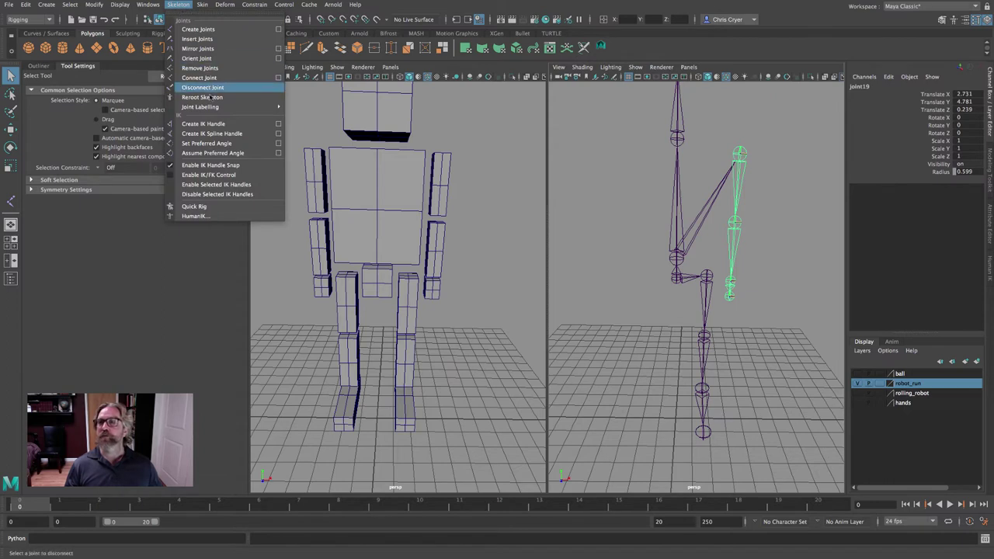
pyautogui.click(198, 48)
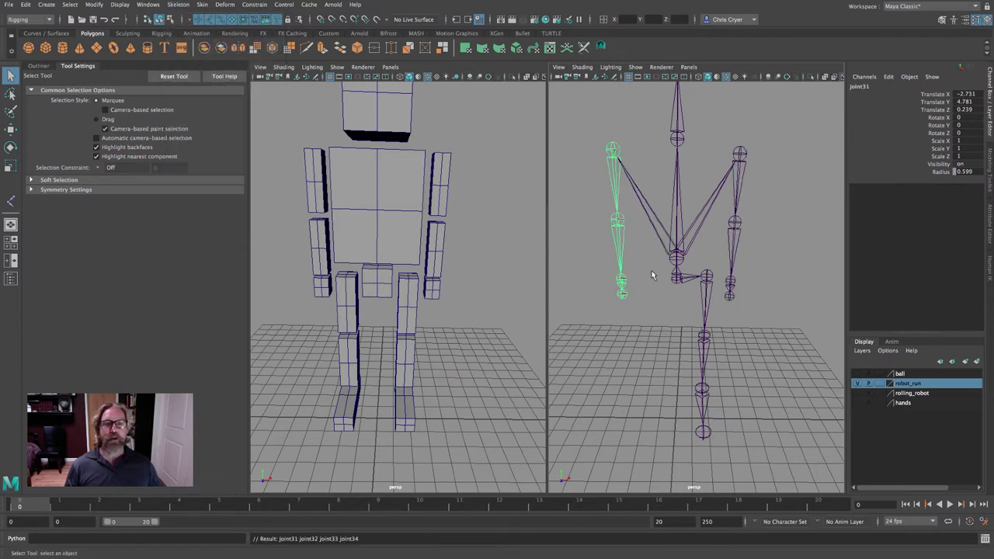
# Step: Mirror the left leg joint chain from its hip joint to create the right leg chain
pyautogui.click(713, 281)
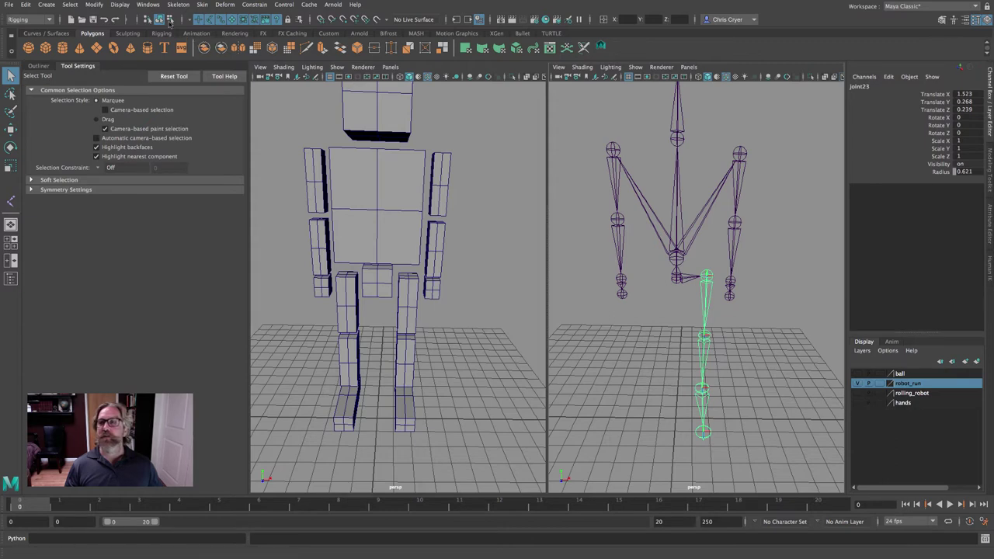
pyautogui.click(171, 7)
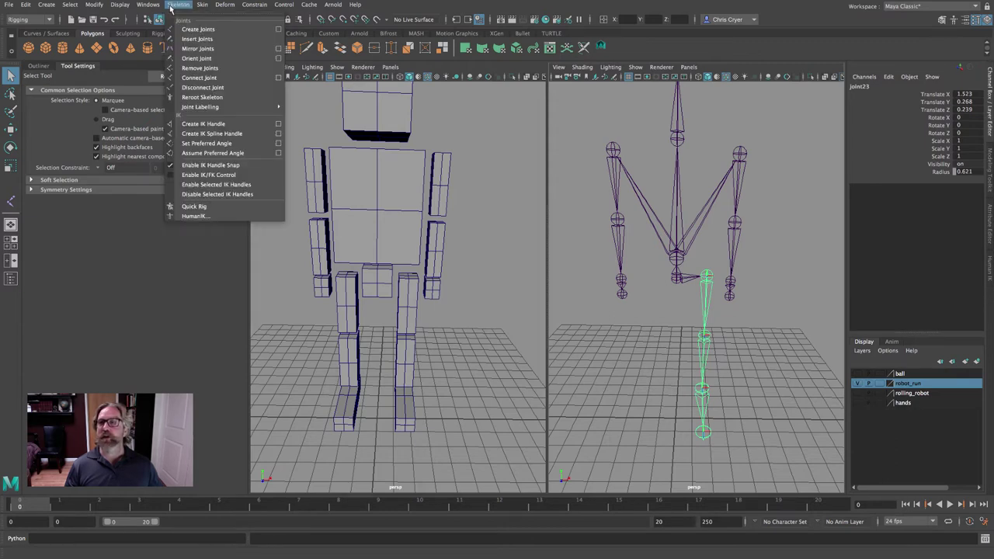
pyautogui.click(200, 49)
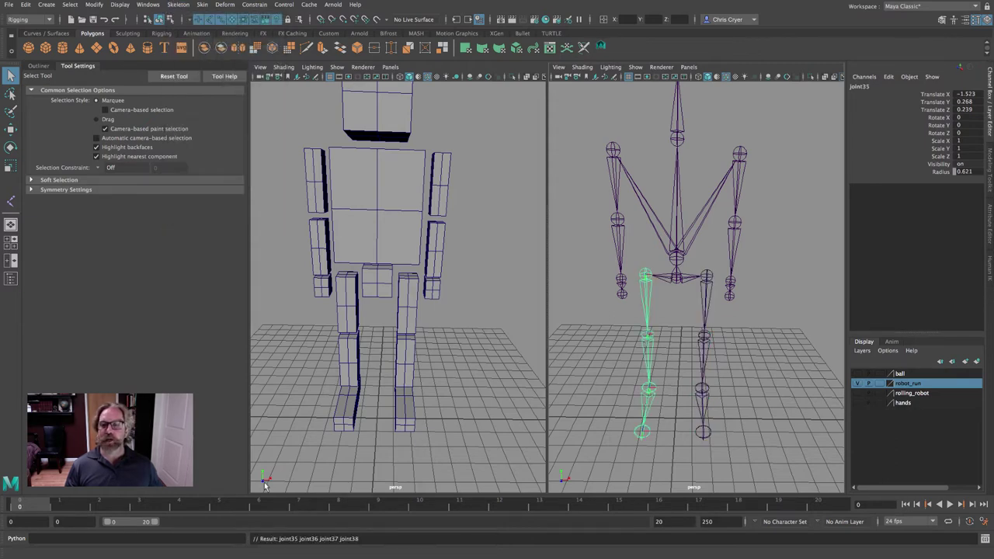
pyautogui.keyDown('alt'); pyautogui.moveTo(483, 338); pyautogui.dragTo(290, 470); pyautogui.keyUp('alt')
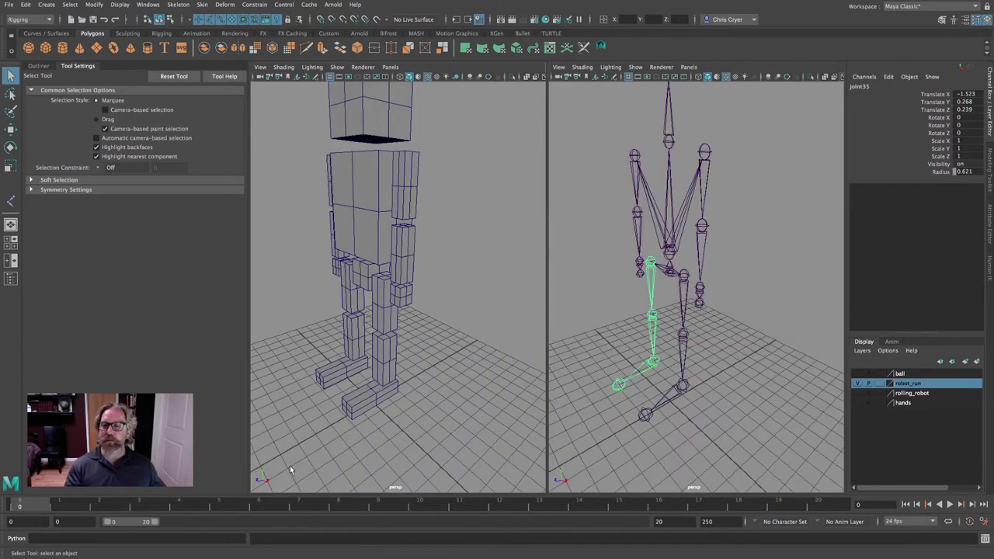
pyautogui.keyDown('alt'); pyautogui.moveTo(464, 347); pyautogui.dragTo(544, 344); pyautogui.keyUp('alt')
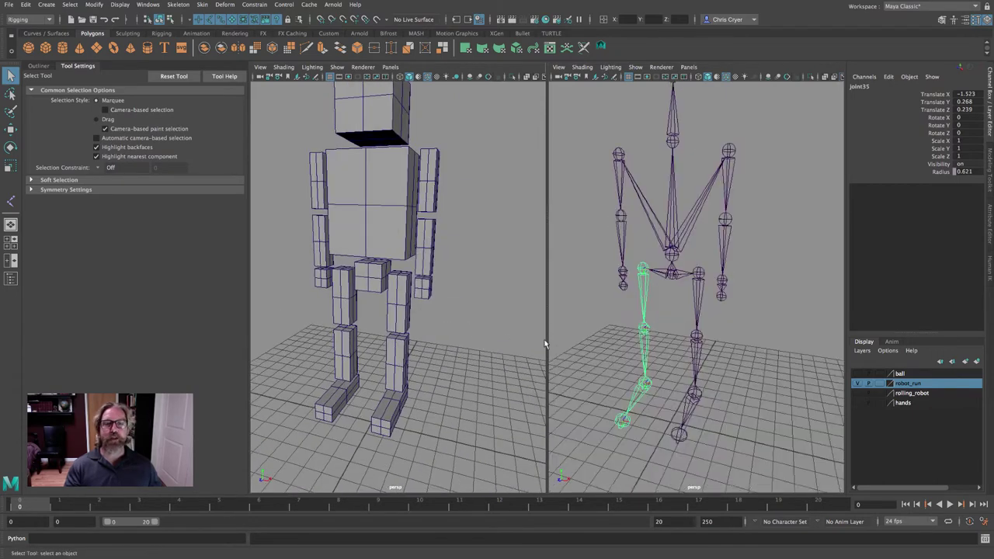
pyautogui.keyDown('alt'); pyautogui.moveTo(429, 230); pyautogui.dragTo(533, 247); pyautogui.keyUp('alt')
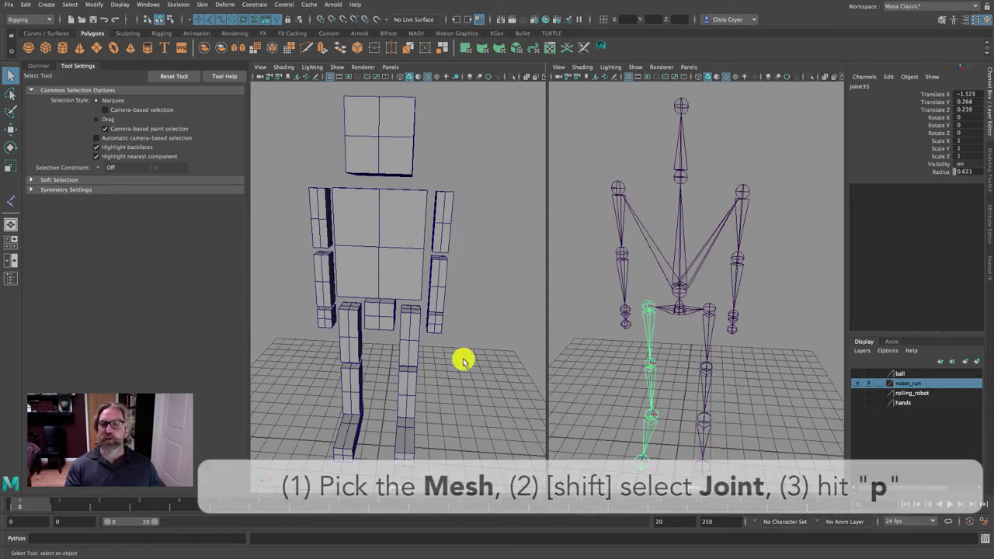
# Step: Parent the pelvis mesh to the root joint and the torso mesh to the second spine joint above it
pyautogui.click(374, 313)
pyautogui.keyDown('shift'); pyautogui.click(678, 315); pyautogui.keyUp('shift')
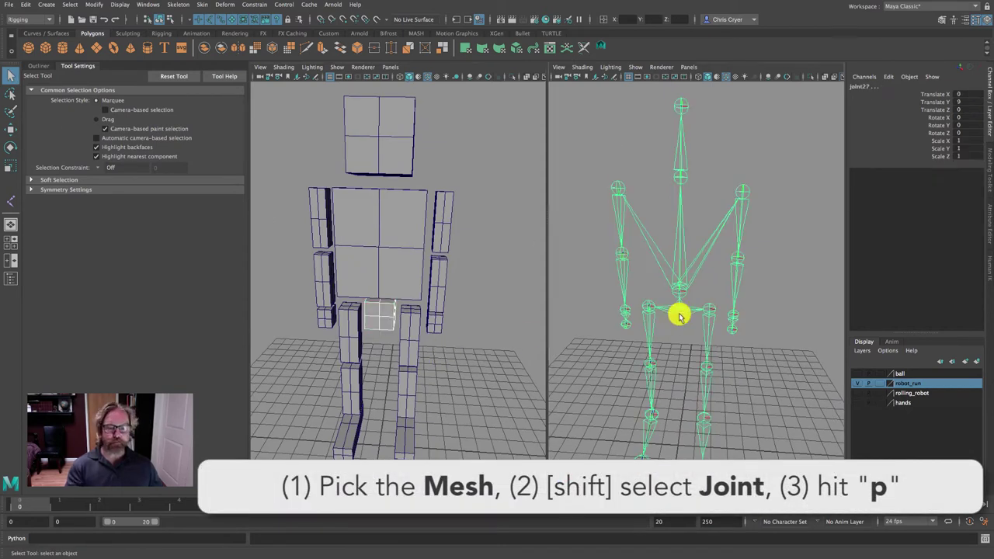
pyautogui.press('p')
pyautogui.click(389, 244)
pyautogui.keyDown('shift'); pyautogui.click(682, 292); pyautogui.keyUp('shift')
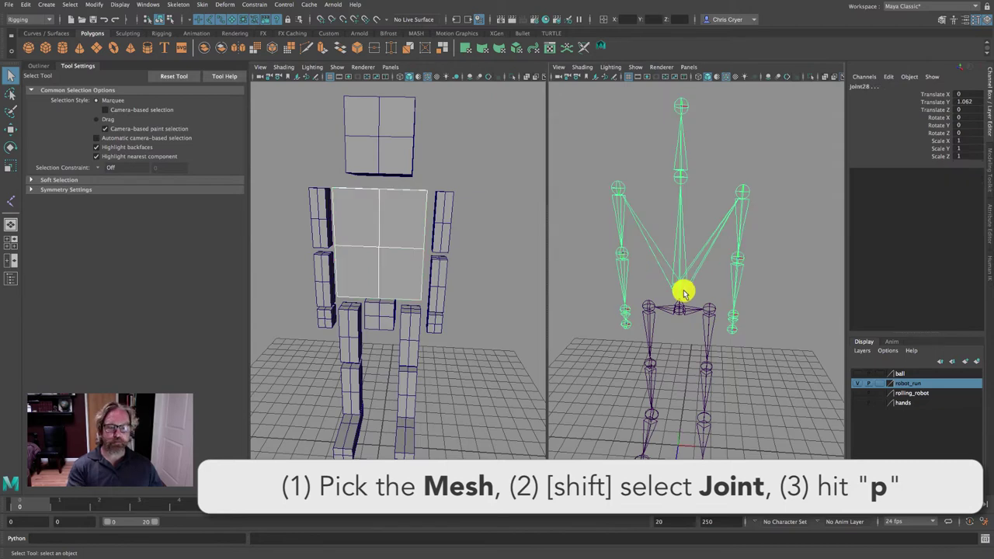
pyautogui.press('p')
# Step: Parent the head mesh to the neck joint at the base of the head bone
pyautogui.click(370, 148)
pyautogui.hotkey('shift', 'a')
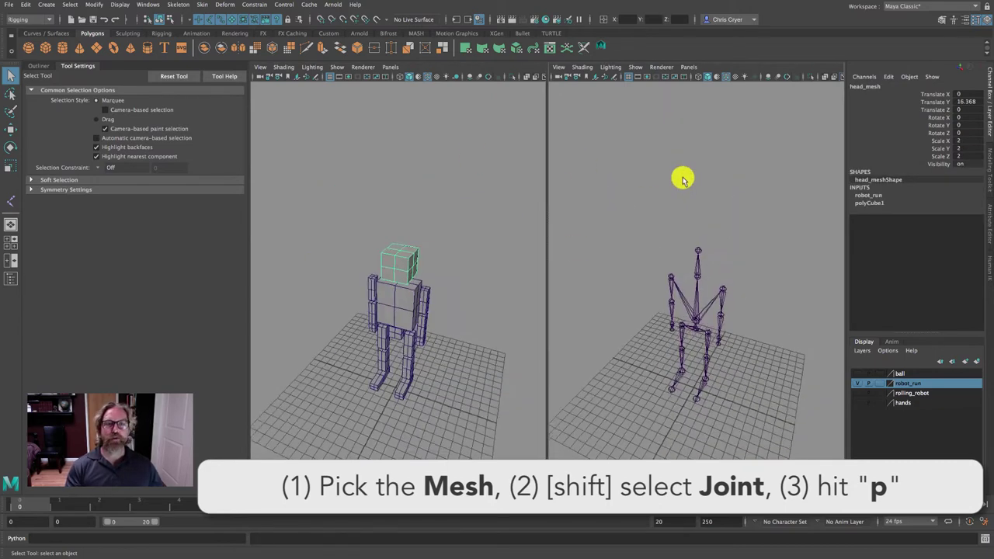
pyautogui.keyDown('shift'); pyautogui.click(697, 281); pyautogui.keyUp('shift')
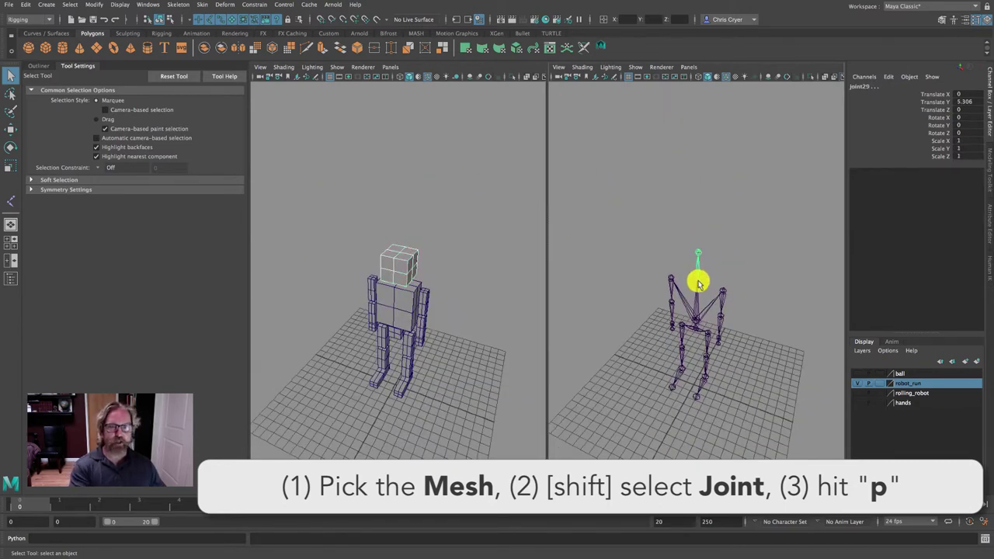
pyautogui.press('p')
pyautogui.hotkey('shift', 'f')
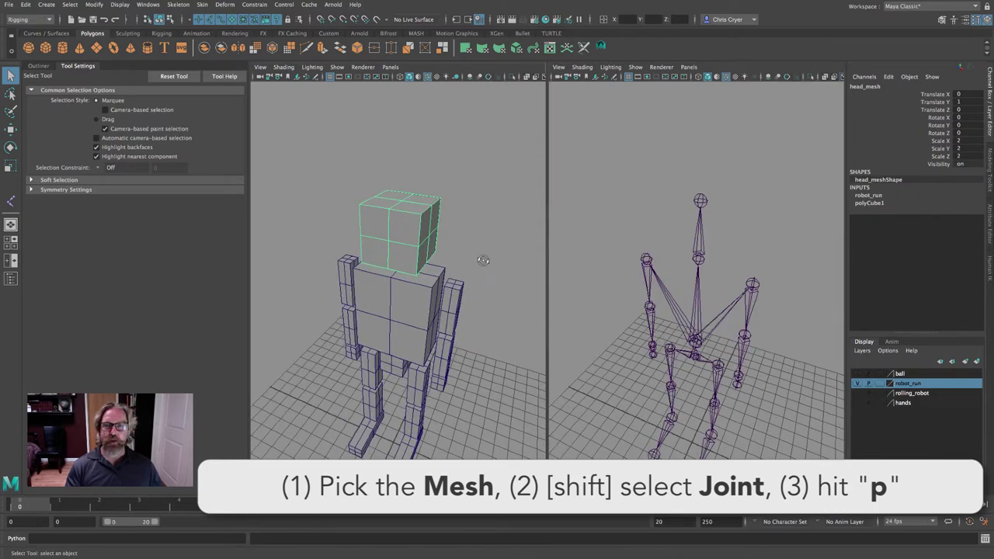
# Step: Test-rotate the second spine joint with its attached meshes, undo the rotation and clear the selection
pyautogui.press('Up')
pyautogui.press('Up')
pyautogui.press('Up')
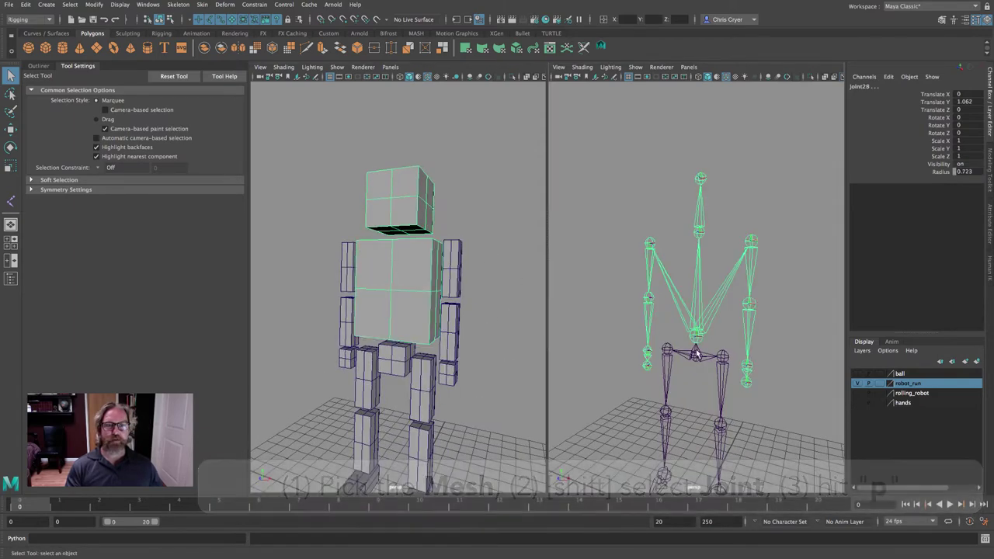
pyautogui.hotkey('ctrl', 'z')
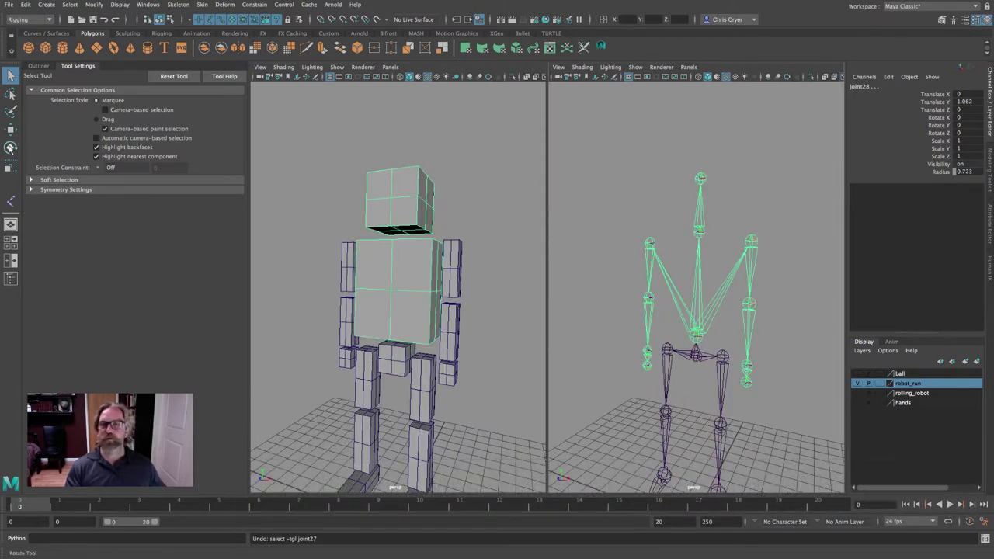
pyautogui.press('e')
pyautogui.moveTo(394, 320)
pyautogui.mouseDown()
pyautogui.moveTo(394, 353)
pyautogui.moveTo(393, 320)
pyautogui.mouseUp()
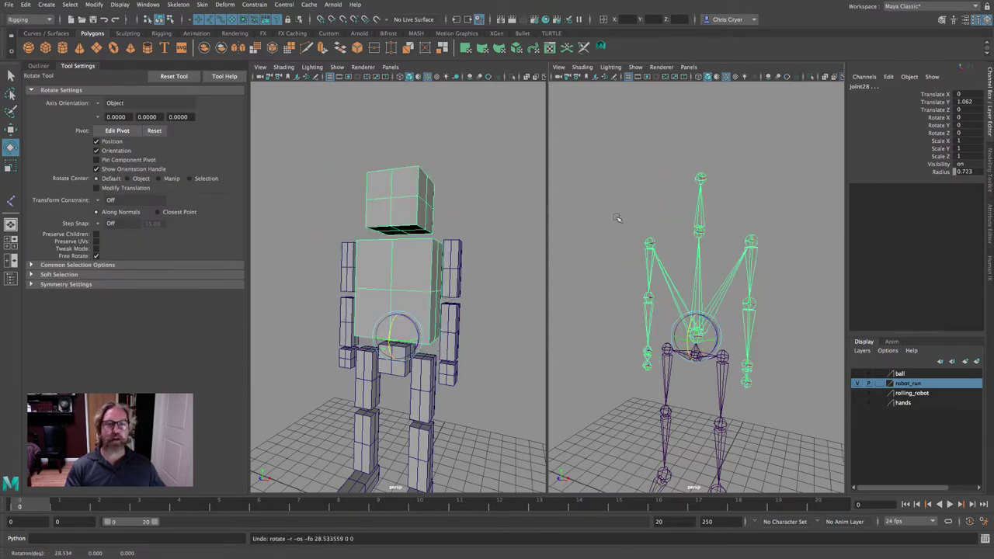
pyautogui.click(622, 215)
# Step: Parent the left upper arm mesh to the left shoulder joint
pyautogui.click(452, 323)
pyautogui.keyDown('shift'); pyautogui.click(746, 279); pyautogui.keyUp('shift')
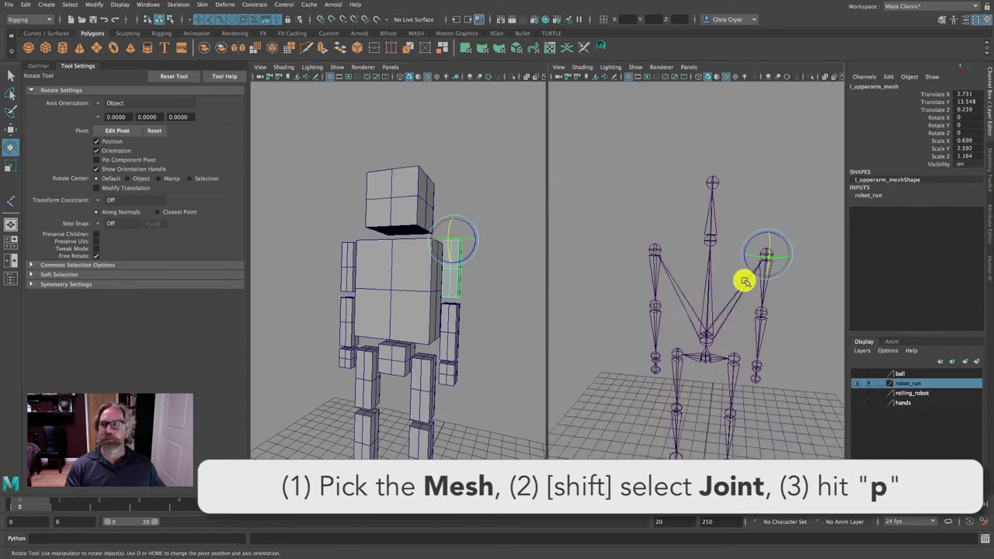
pyautogui.press('p')
pyautogui.click(11, 75)
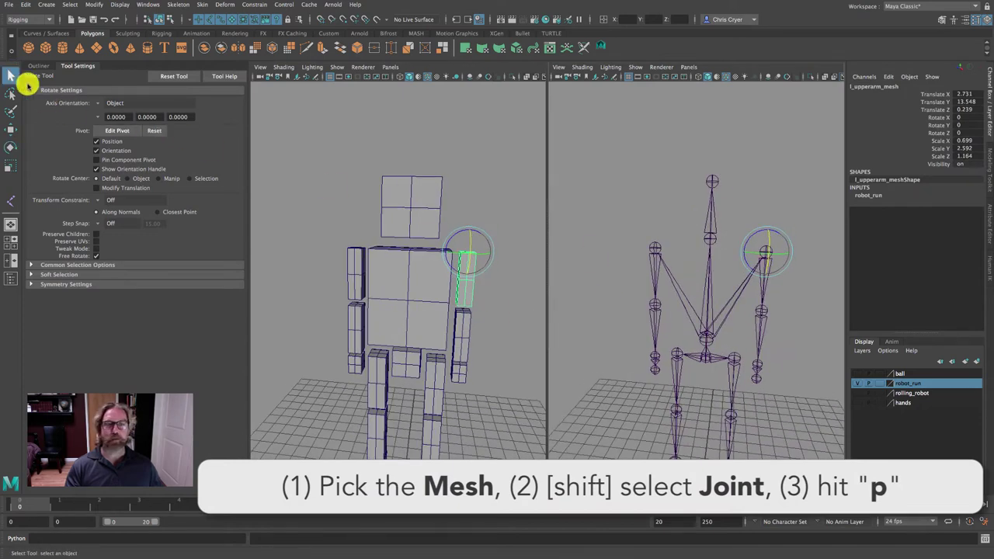
pyautogui.click(766, 276)
pyautogui.click(464, 281)
# Step: Parent the left lower arm mesh to the elbow joint and the left hand mesh to the end joint of the arm chain
pyautogui.click(466, 328)
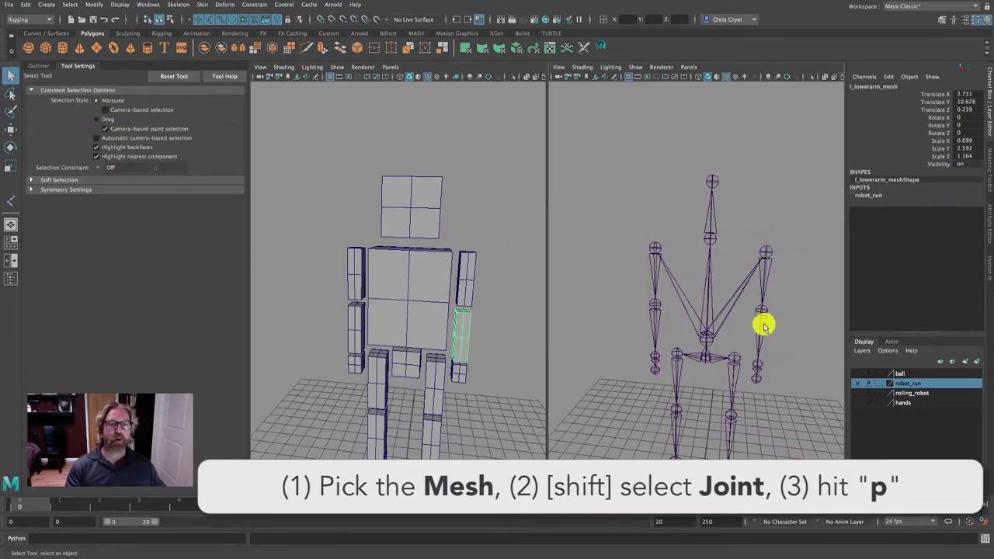
pyautogui.keyDown('shift'); pyautogui.click(762, 323); pyautogui.keyUp('shift')
pyautogui.press('p')
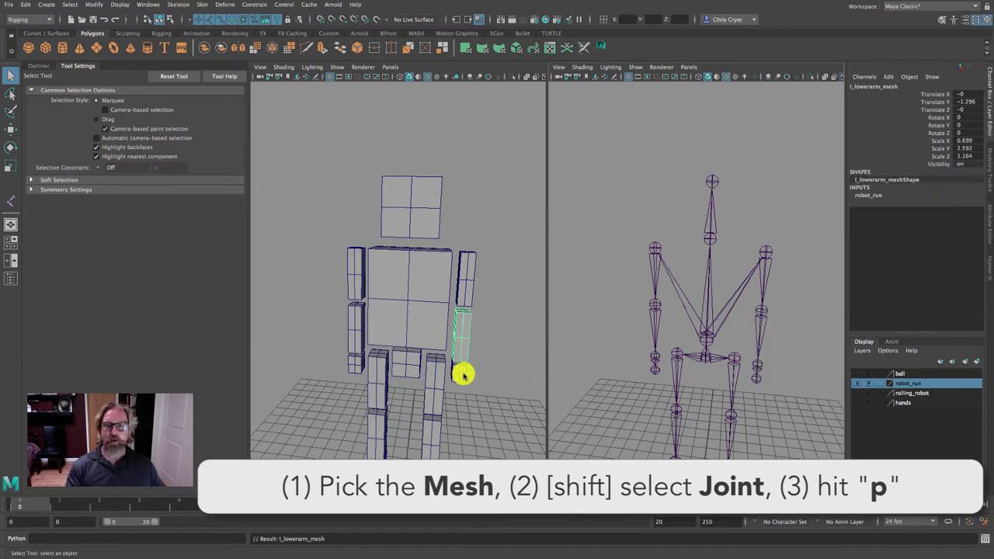
pyautogui.click(460, 376)
pyautogui.keyDown('shift'); pyautogui.click(757, 379); pyautogui.keyUp('shift')
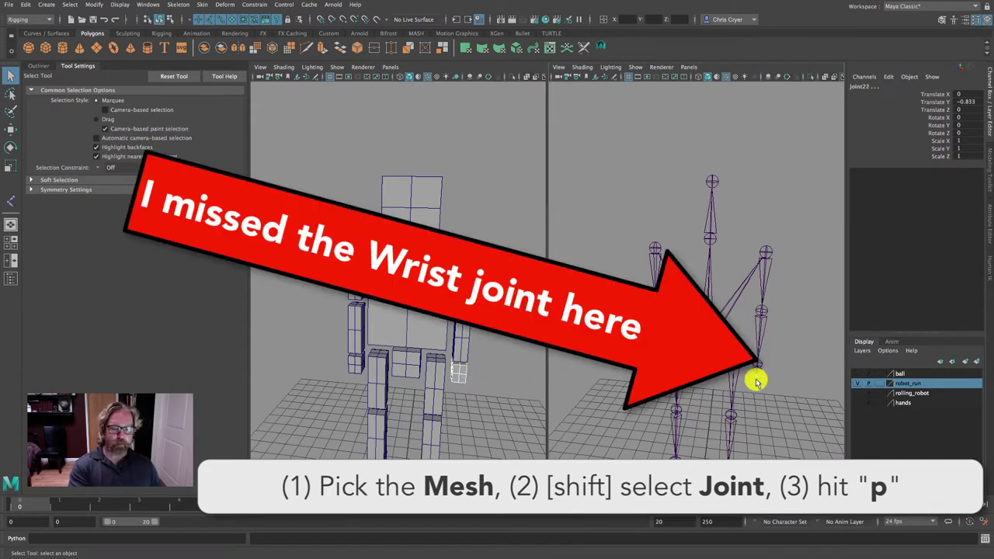
pyautogui.press('p')
# Step: Test-rotate the left wrist joint, undo the rotation and clear the selection
pyautogui.click(761, 315)
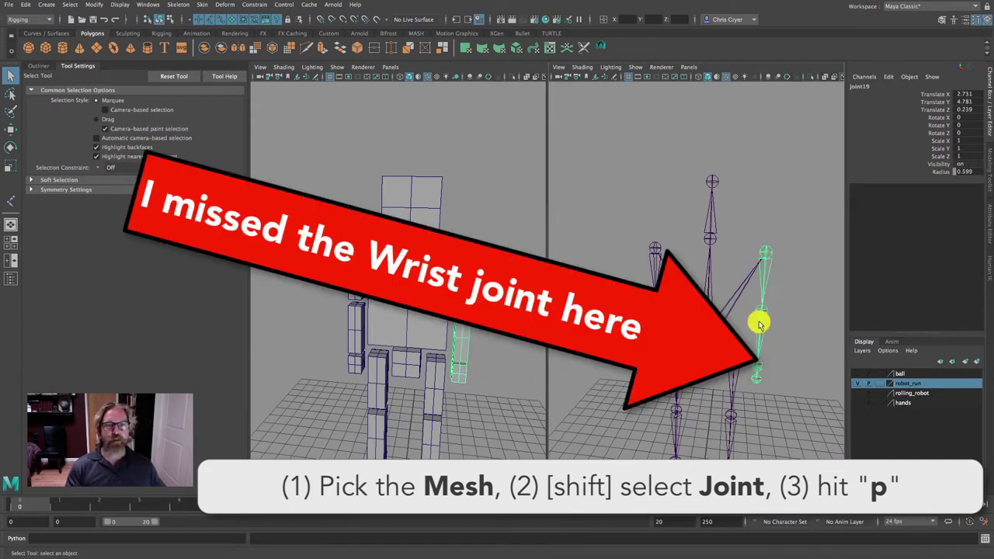
pyautogui.click(758, 370)
pyautogui.click(11, 147)
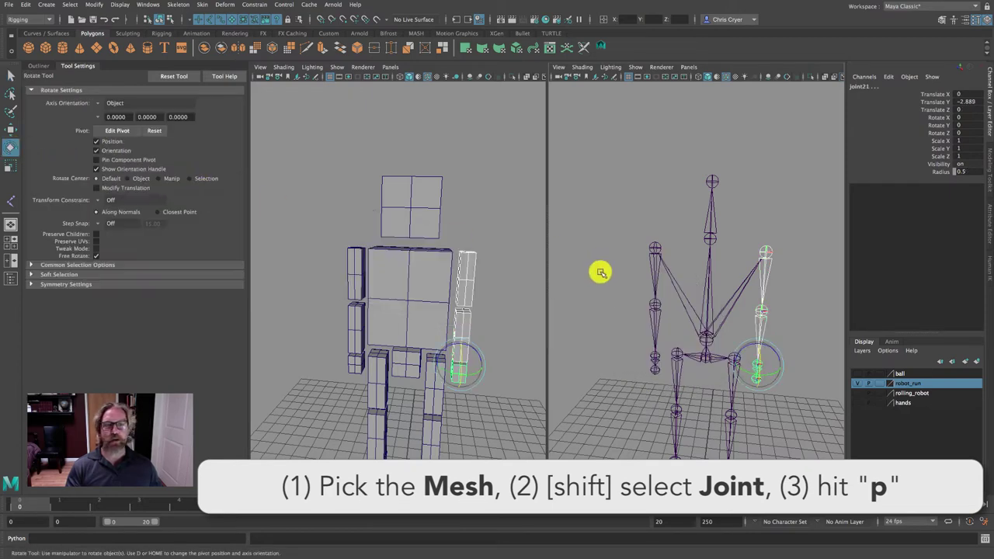
pyautogui.moveTo(735, 358); pyautogui.dragTo(765, 344)
pyautogui.hotkey('ctrl', 'z')
pyautogui.click(644, 284)
# Step: Parent the left thigh mesh to the left hip joint
pyautogui.keyDown('alt'); pyautogui.moveTo(644, 284); pyautogui.dragTo(660, 305); pyautogui.keyUp('alt')
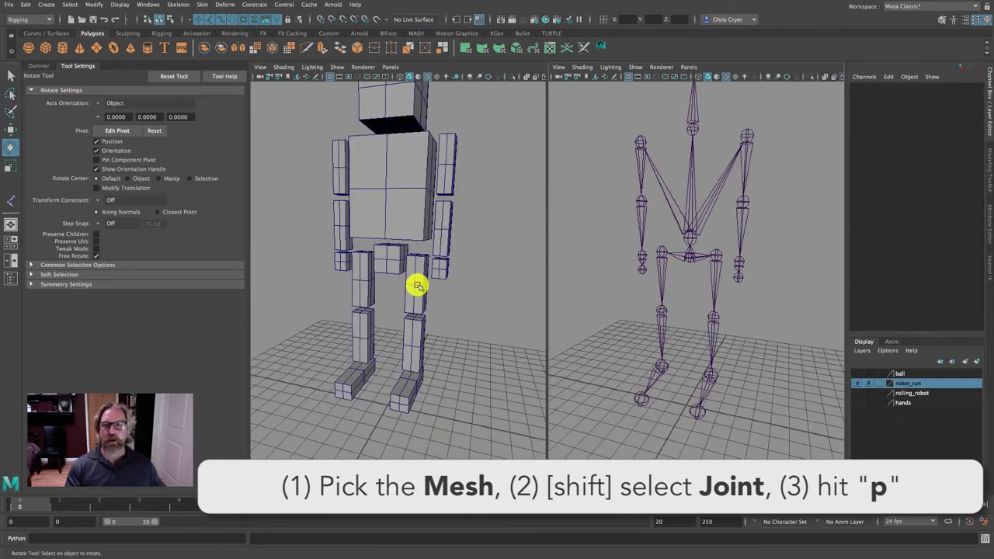
pyautogui.click(415, 286)
pyautogui.press('q')
pyautogui.keyDown('shift'); pyautogui.click(719, 271); pyautogui.keyUp('shift')
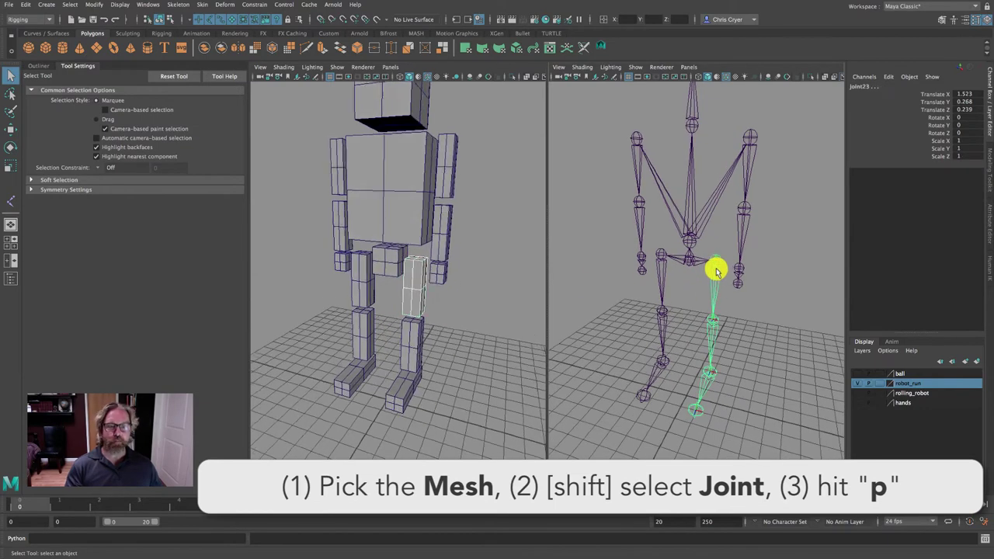
pyautogui.press('p')
# Step: Parent the left shin mesh to the left knee joint and the left foot mesh to the left ankle joint
pyautogui.click(422, 344)
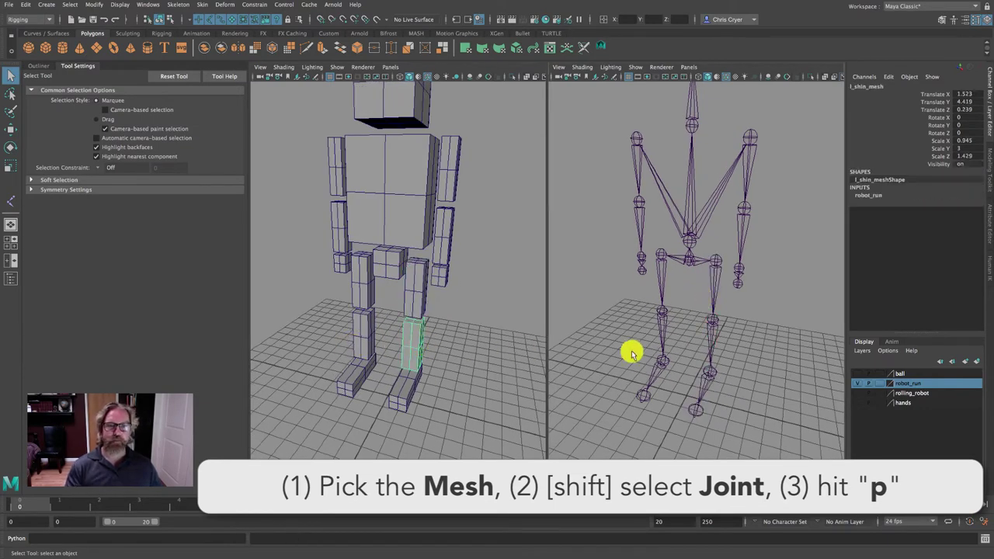
pyautogui.keyDown('shift'); pyautogui.click(715, 342); pyautogui.keyUp('shift')
pyautogui.press('p')
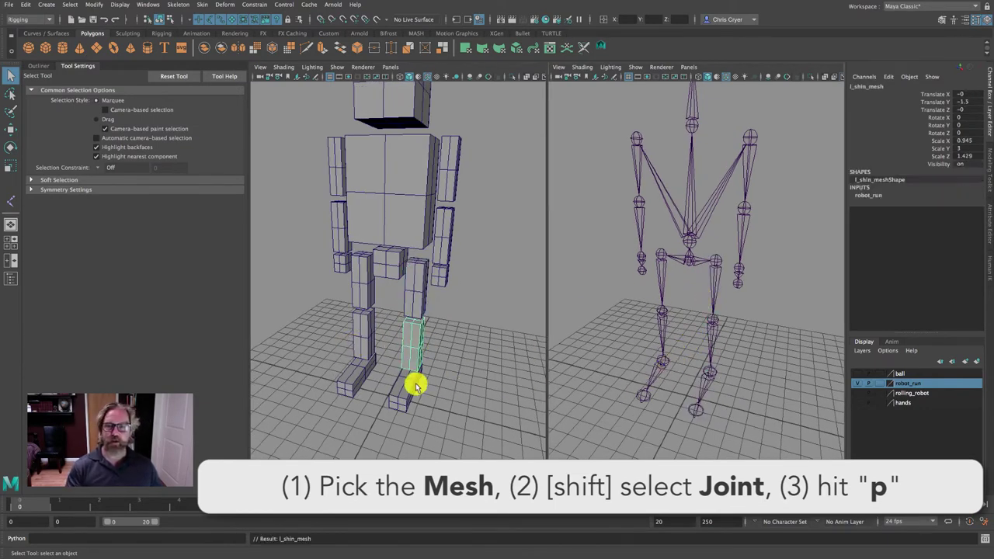
pyautogui.click(415, 382)
pyautogui.keyDown('shift'); pyautogui.click(711, 386); pyautogui.keyUp('shift')
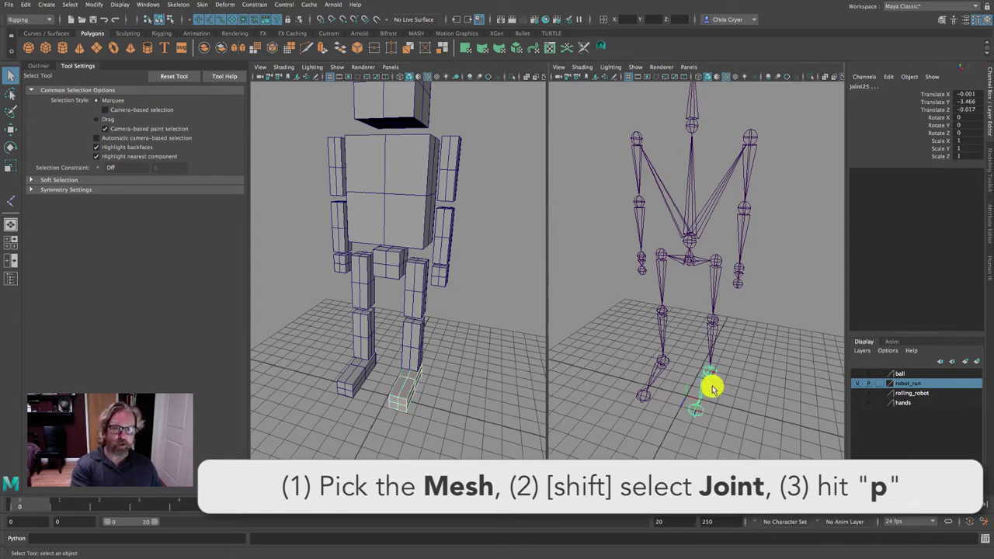
pyautogui.press('p')
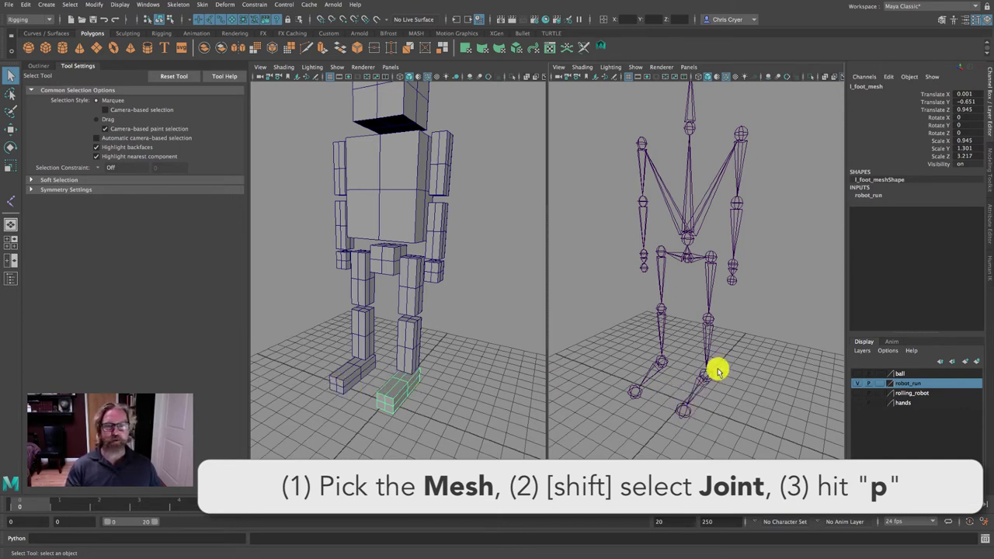
# Step: Parent the right foot mesh to the right ankle joint and the right shin mesh to the right knee joint
pyautogui.click(359, 371)
pyautogui.keyDown('shift'); pyautogui.click(667, 381); pyautogui.keyUp('shift')
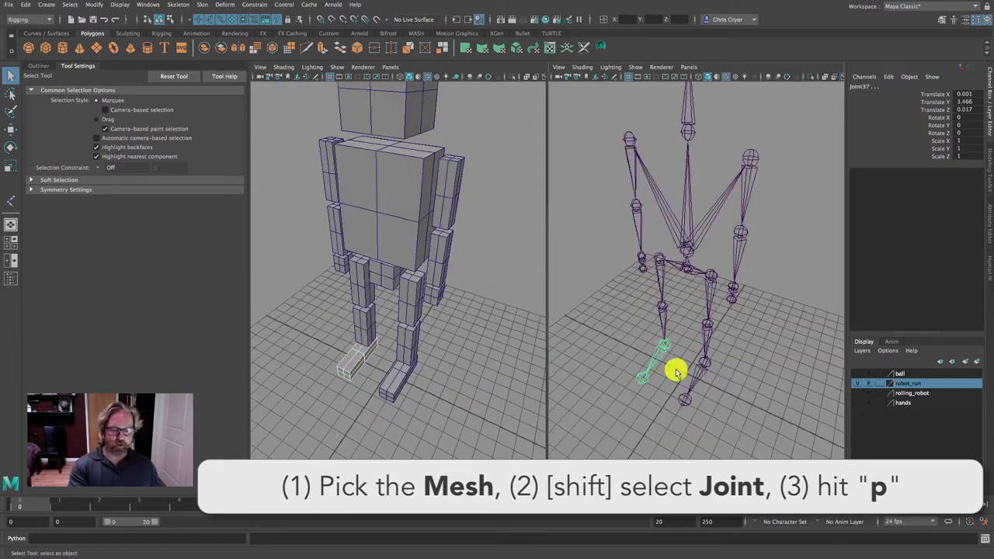
pyautogui.click(362, 320)
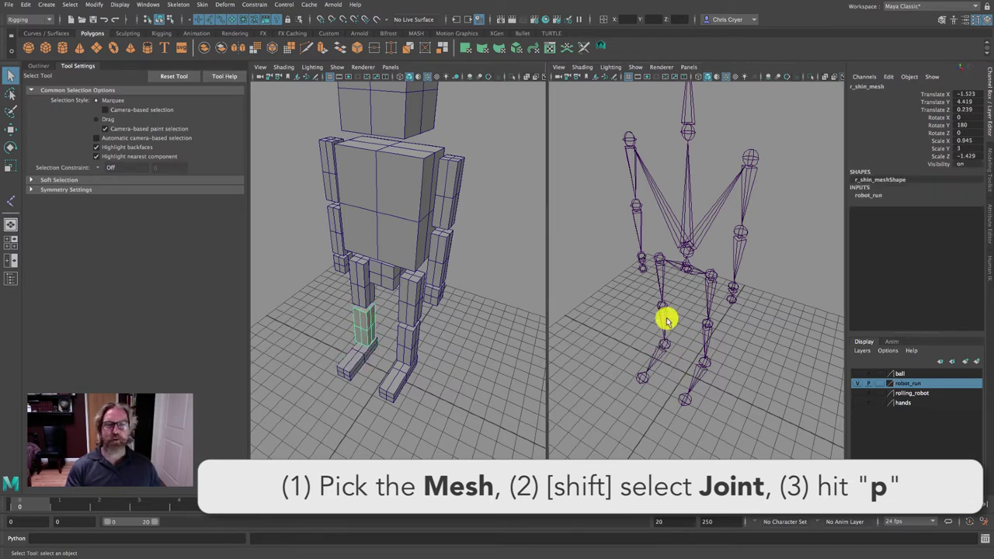
pyautogui.keyDown('shift'); pyautogui.click(664, 334); pyautogui.keyUp('shift')
pyautogui.press('p')
# Step: Parent the right thigh mesh to the right hip joint
pyautogui.click(359, 281)
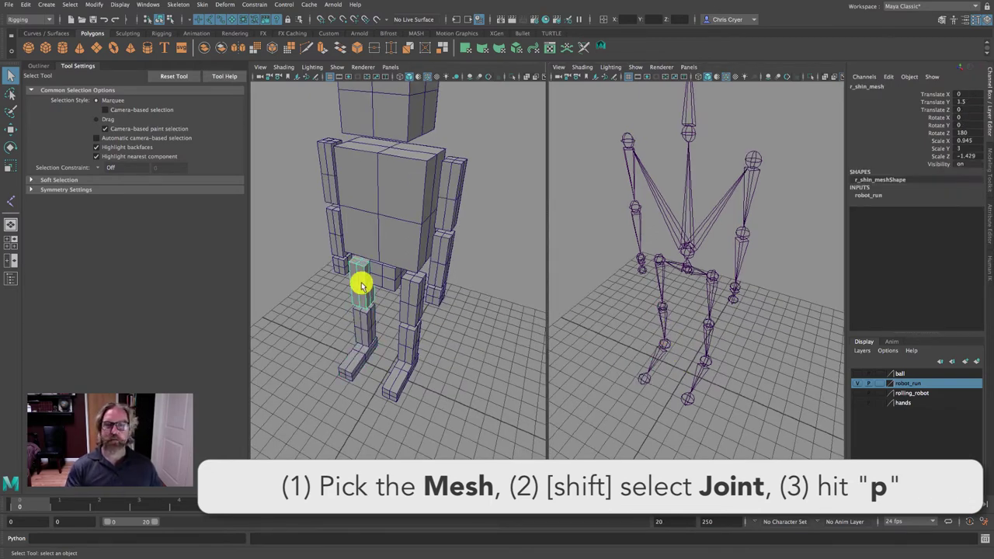
pyautogui.keyDown('shift'); pyautogui.click(659, 281); pyautogui.keyUp('shift')
pyautogui.press('p')
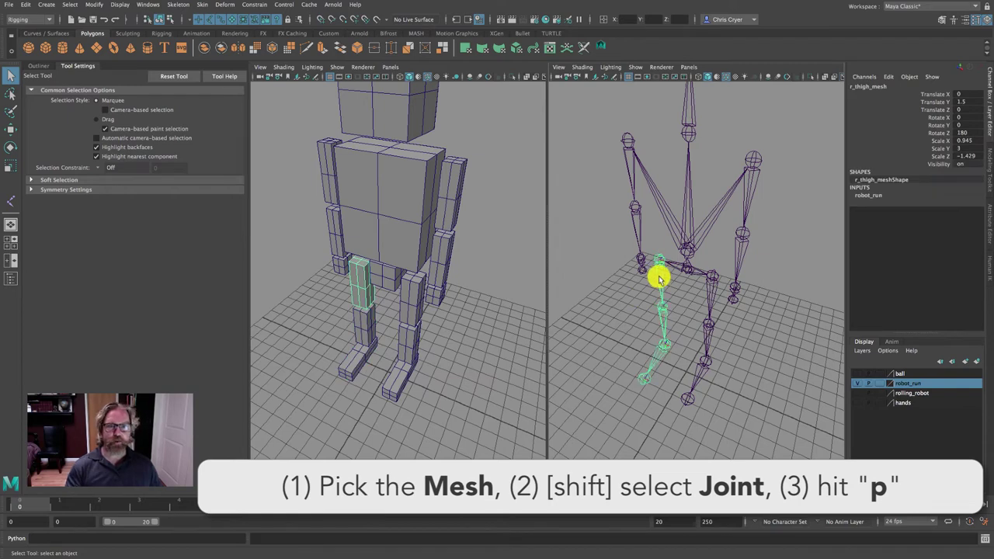
# Step: Check the right hip, knee and ankle joints, test-rotate the ankle joint and undo the rotation
pyautogui.click(658, 285)
pyautogui.click(661, 316)
pyautogui.click(666, 349)
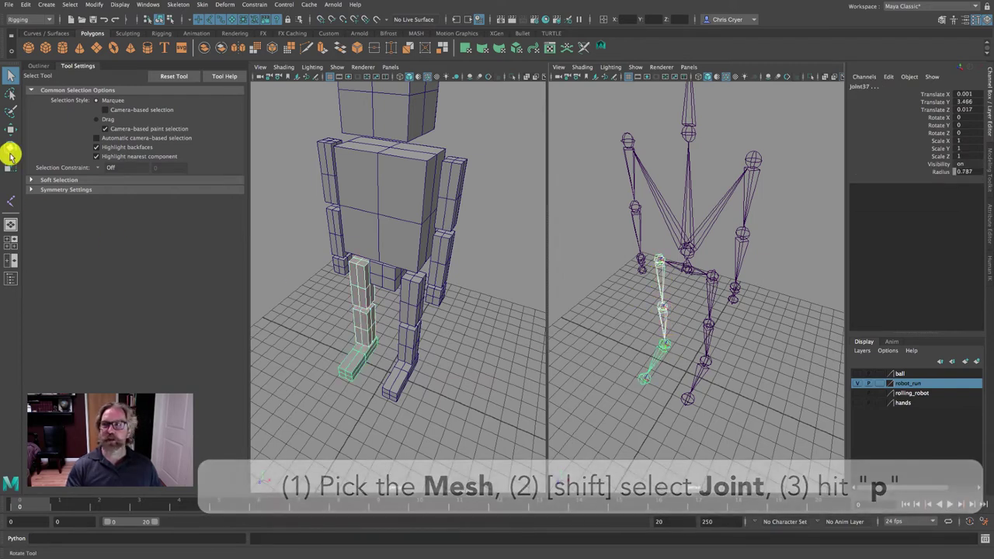
pyautogui.click(11, 148)
pyautogui.moveTo(657, 342); pyautogui.dragTo(660, 330)
pyautogui.hotkey('ctrl', 'z')
pyautogui.hotkey('ctrl', 'z')
pyautogui.hotkey('ctrl', 'z')
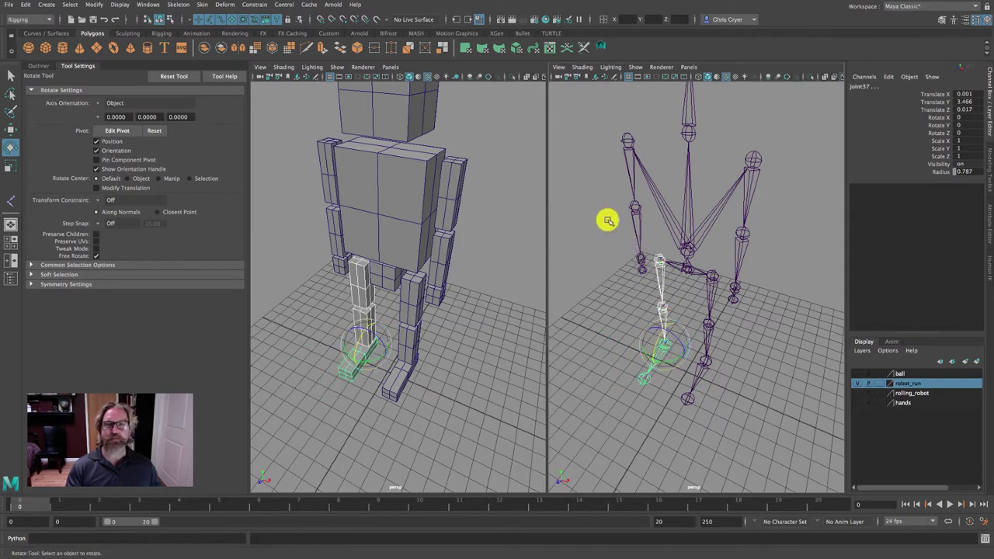
pyautogui.hotkey('ctrl', 'z')
pyautogui.hotkey('ctrl', 'z')
pyautogui.hotkey('ctrl', 'z')
# Step: Parent the right hand mesh to the right wrist joint
pyautogui.click(326, 184)
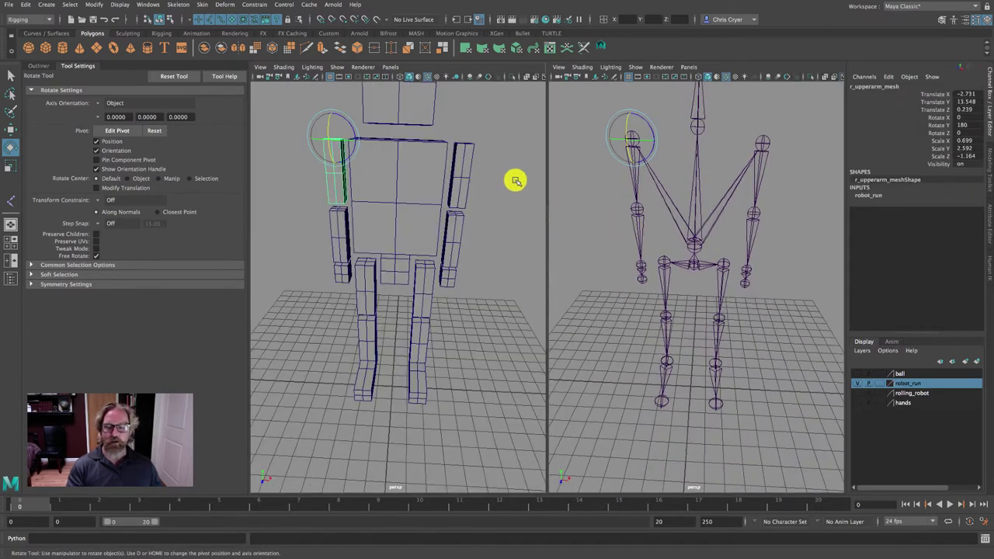
pyautogui.press('q')
pyautogui.keyDown('alt'); pyautogui.moveTo(637, 142); pyautogui.dragTo(620, 166); pyautogui.keyUp('alt')
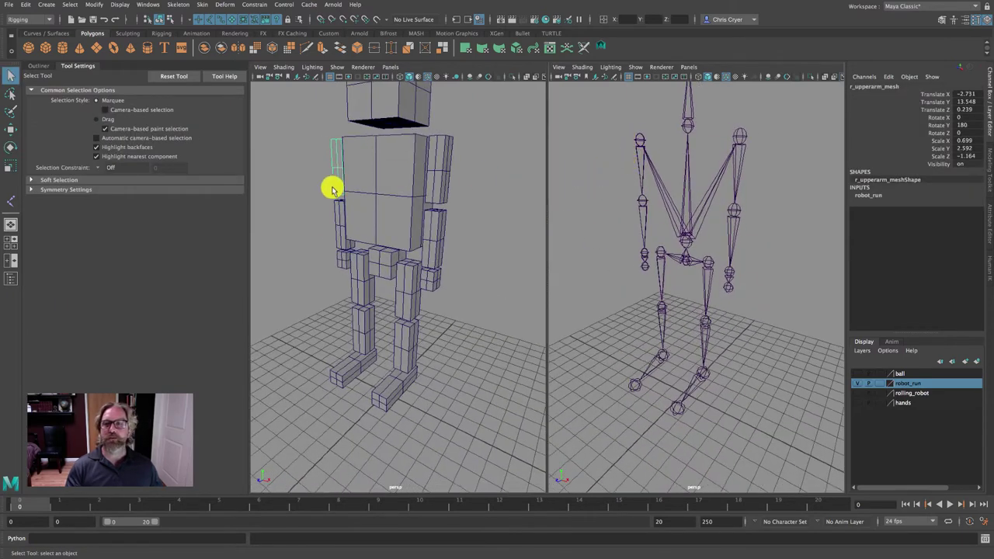
pyautogui.keyDown('alt'); pyautogui.moveTo(332, 186); pyautogui.dragTo(359, 237); pyautogui.keyUp('alt')
pyautogui.click(344, 264)
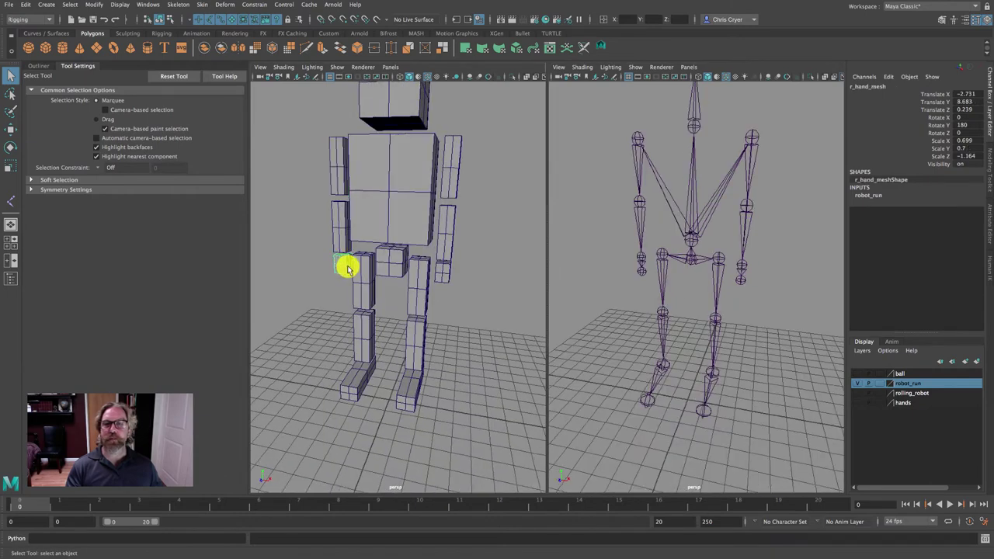
pyautogui.click(644, 261)
# Step: Parent the right lower-arm mesh to the right elbow joint and the right upper-arm mesh to the right shoulder joint
pyautogui.click(348, 216)
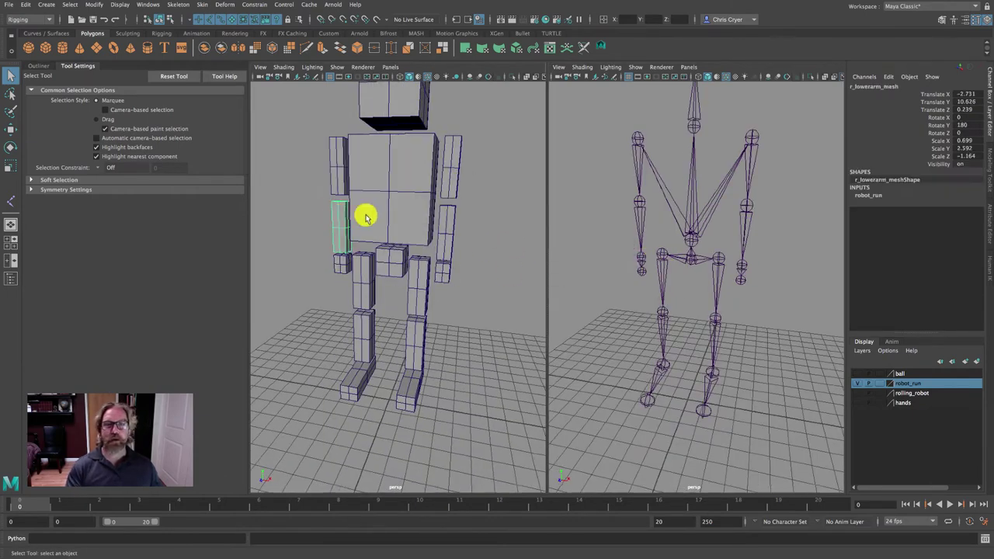
pyautogui.click(643, 219)
pyautogui.click(340, 225)
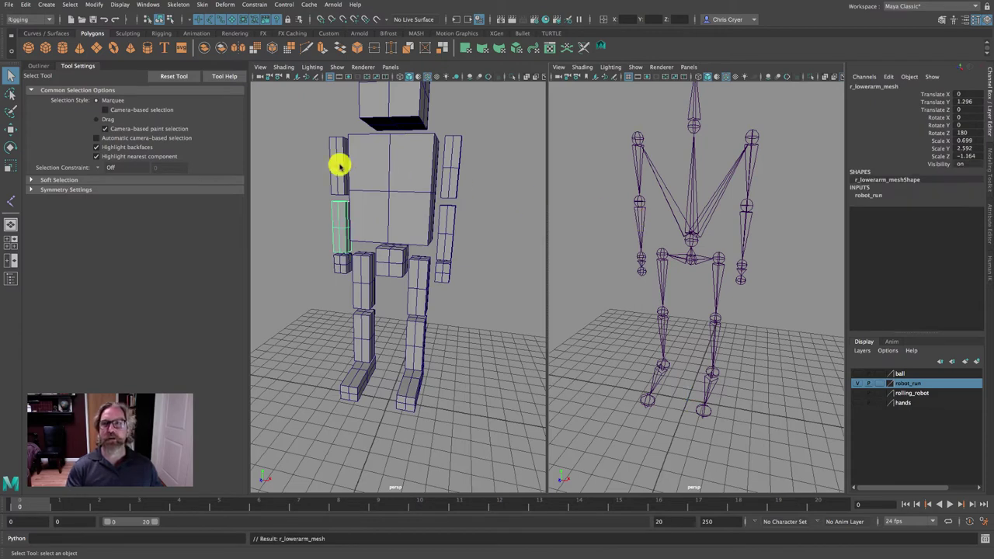
pyautogui.click(343, 160)
pyautogui.click(637, 144)
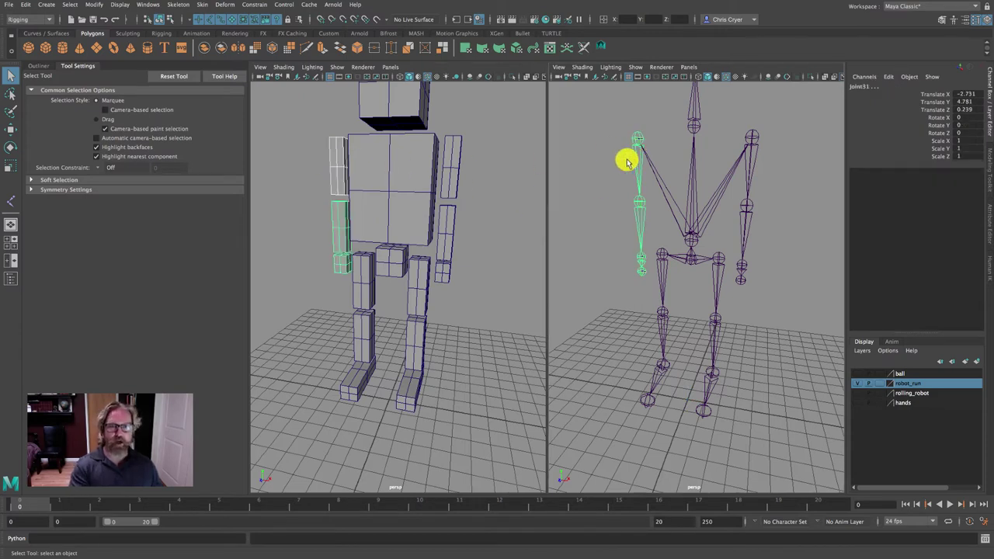
pyautogui.hotkey('ctrl', 'z')
pyautogui.click(588, 170)
# Step: Test-move the whole robot along Z by its root joint at the pelvis and undo the move
pyautogui.click(692, 259)
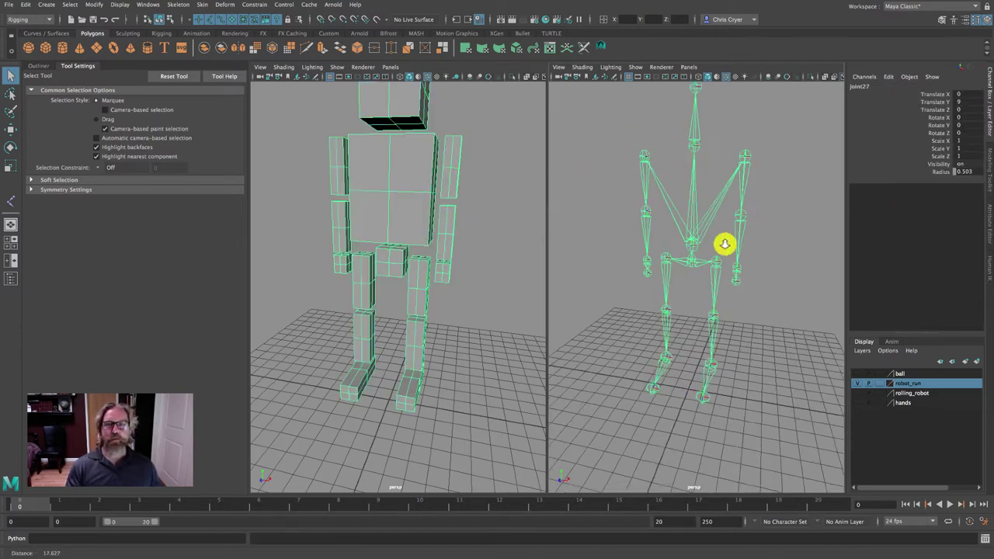
pyautogui.scroll(-5, 724, 244)
pyautogui.keyDown('alt'); pyautogui.moveTo(661, 244); pyautogui.dragTo(635, 253); pyautogui.keyUp('alt')
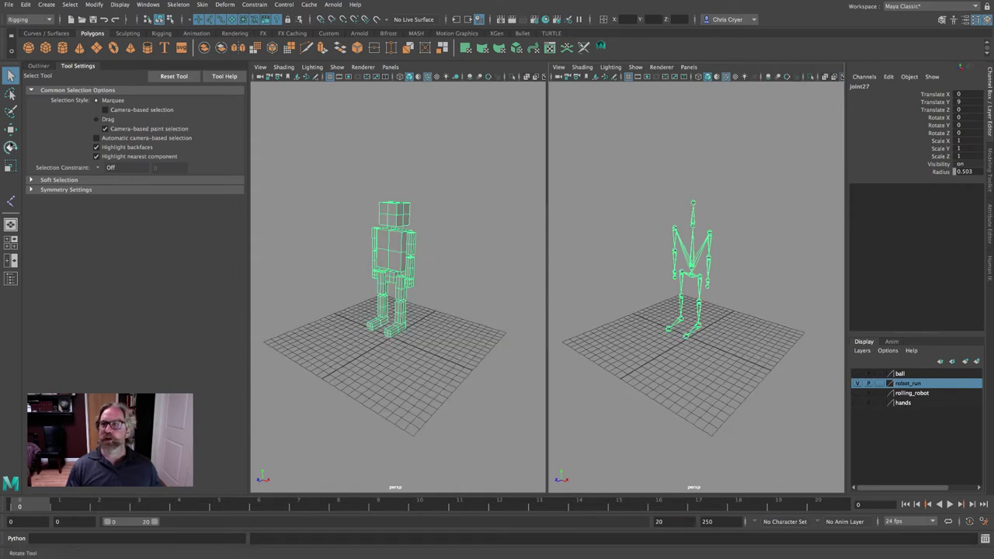
pyautogui.press('w')
pyautogui.moveTo(684, 286); pyautogui.dragTo(657, 298)
pyautogui.hotkey('ctrl', 'z')
pyautogui.hotkey('ctrl', 'z')
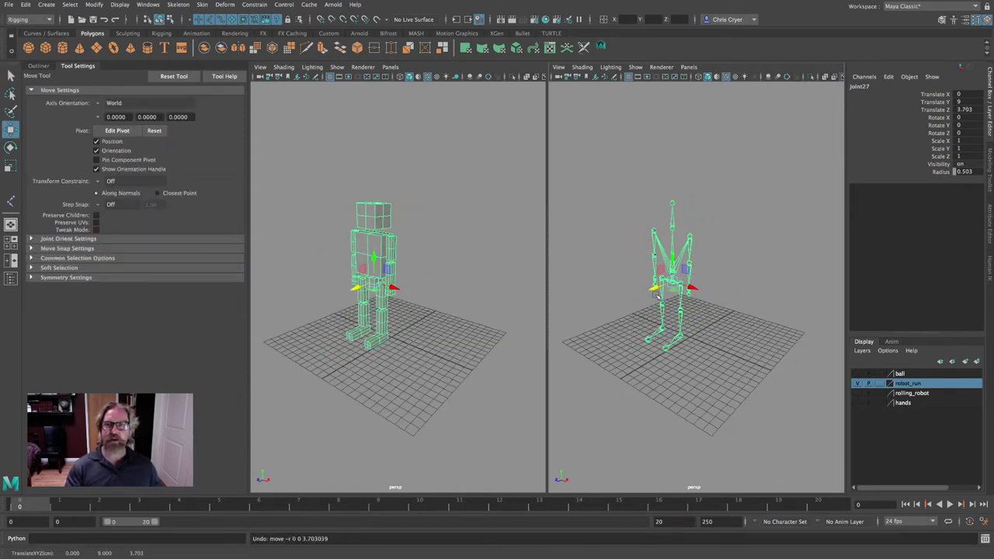
# Step: Select the spine joint to check which body parts follow it, and clear the selection
pyautogui.hotkey('shift', 'f')
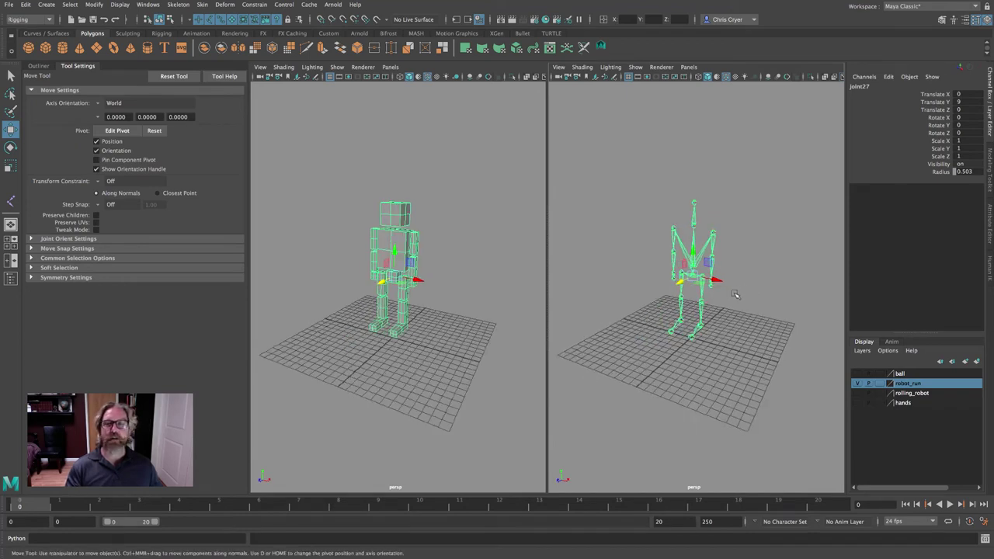
pyautogui.click(693, 214)
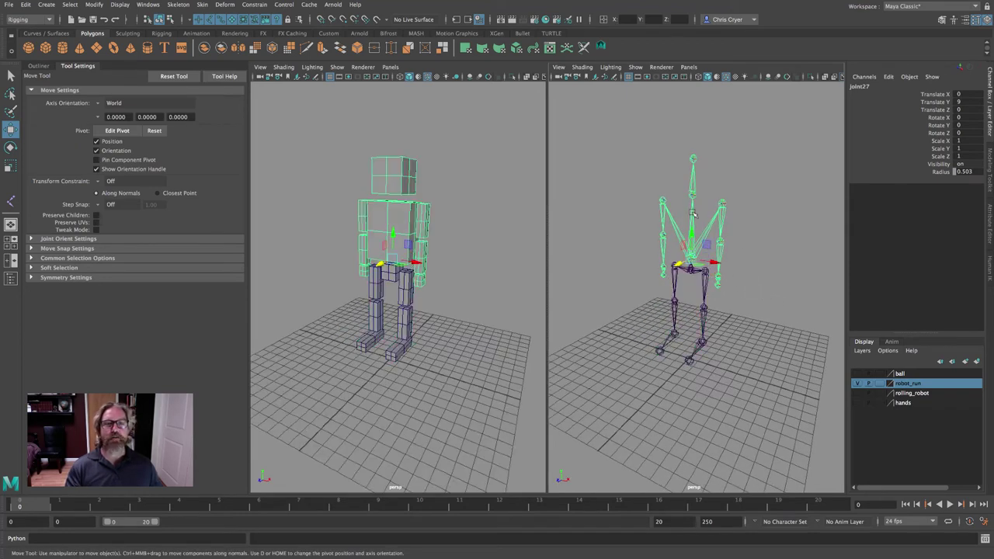
pyautogui.click(770, 270)
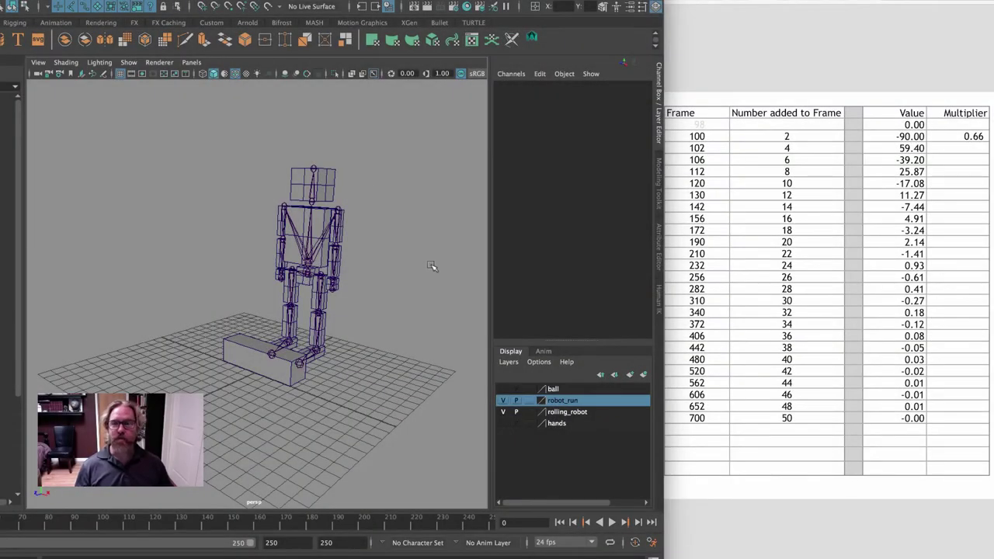
# Step: Turn the robot around by setting the root joint's Rotate Y to 180
pyautogui.keyDown('alt'); pyautogui.moveTo(383, 236); pyautogui.dragTo(86, 253); pyautogui.keyUp('alt')
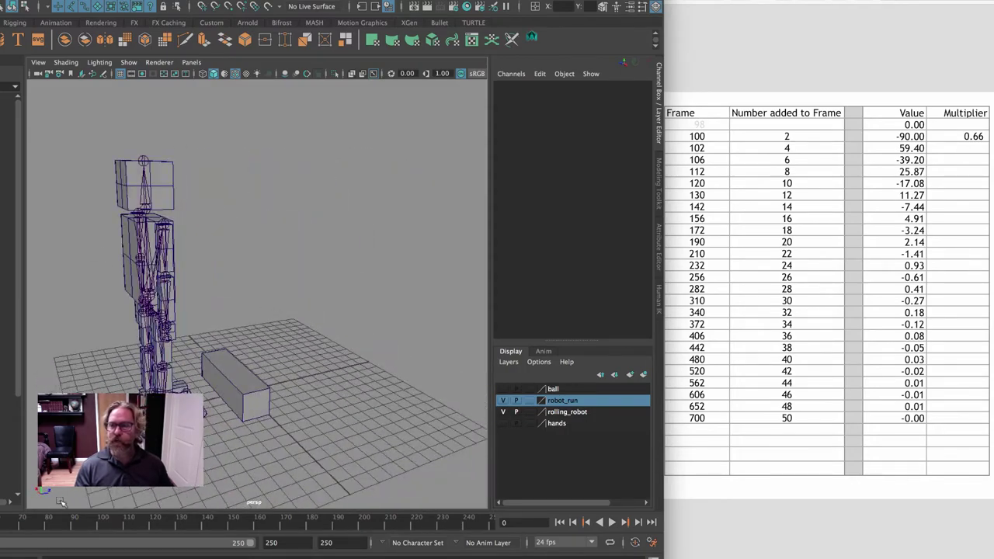
pyautogui.keyDown('alt'); pyautogui.moveTo(210, 307); pyautogui.dragTo(233, 309); pyautogui.keyUp('alt')
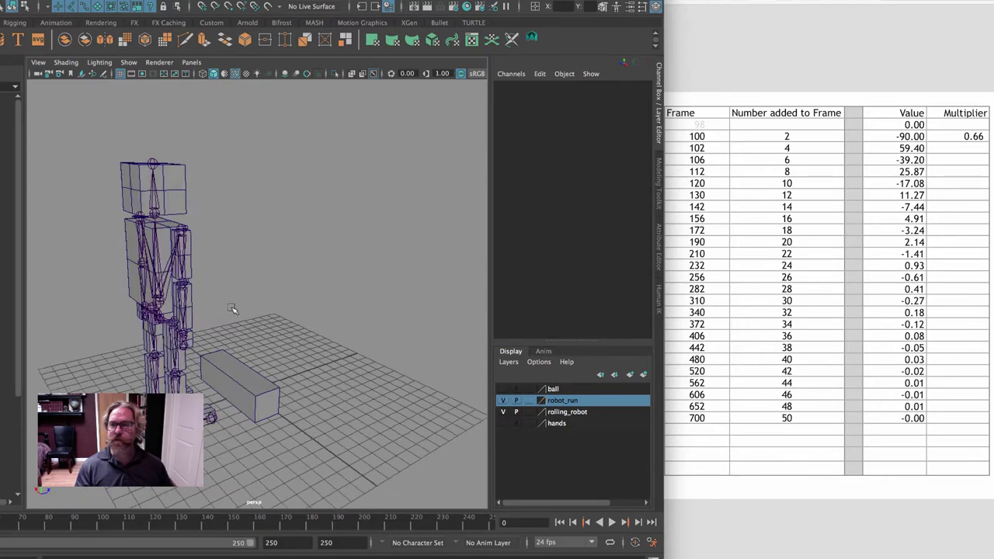
pyautogui.click(159, 323)
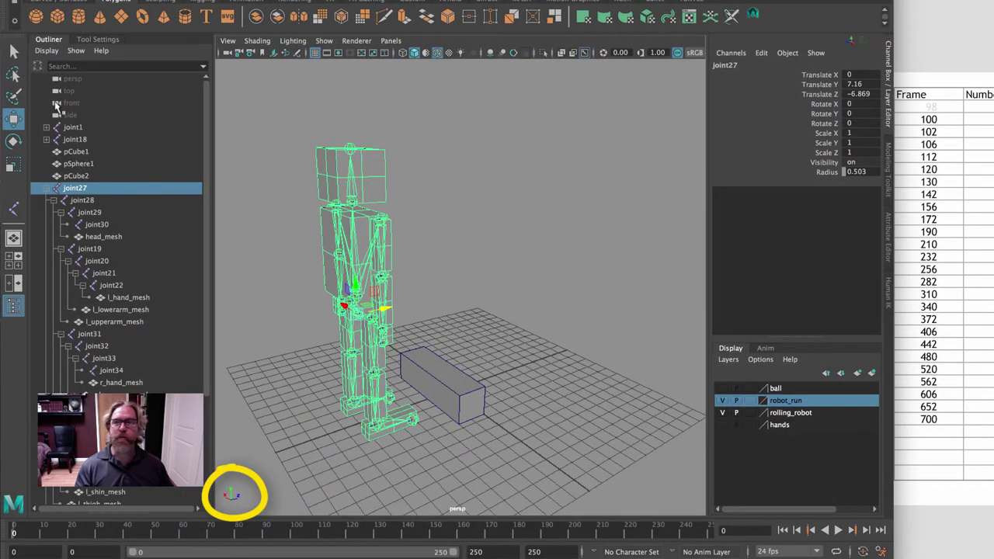
pyautogui.click(13, 141)
pyautogui.moveTo(356, 325); pyautogui.dragTo(404, 325)
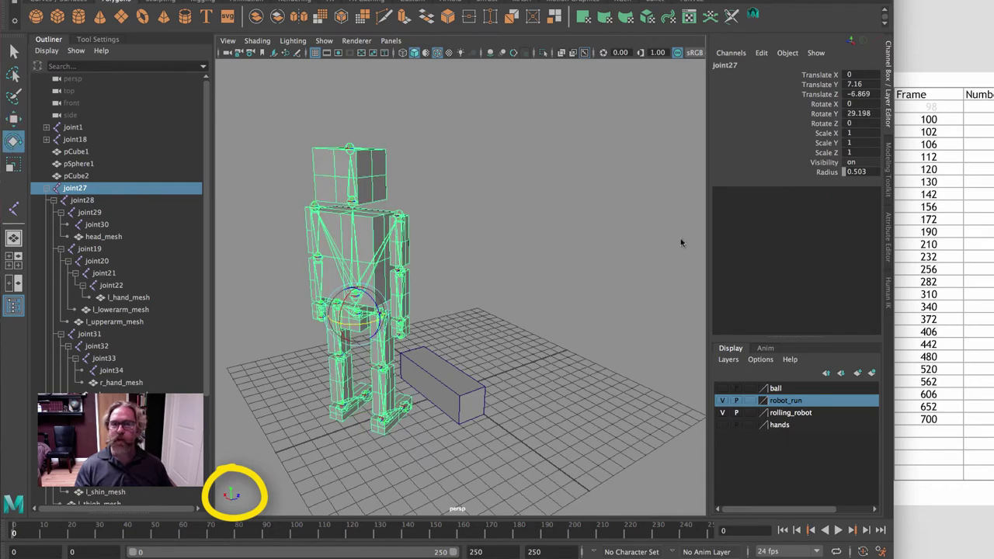
pyautogui.click(854, 113)
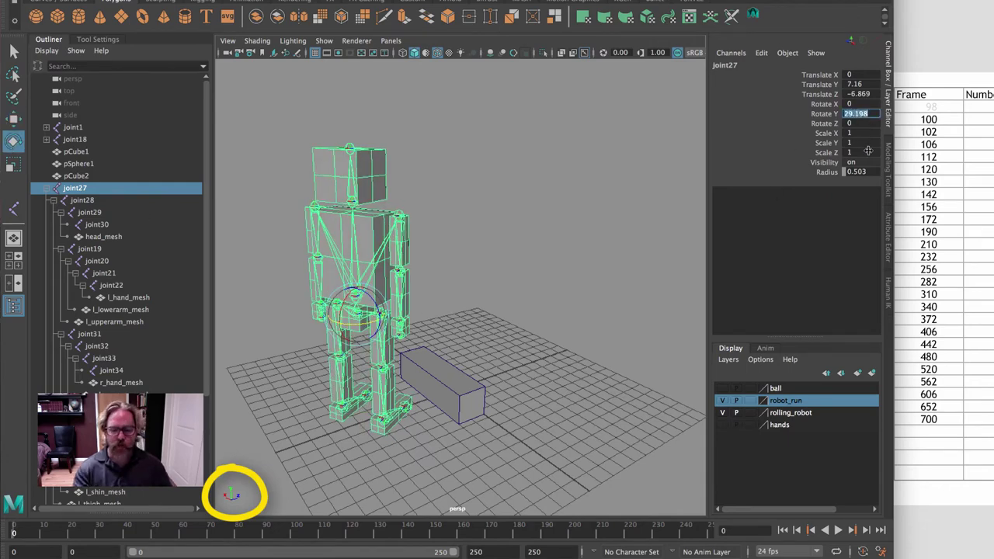
pyautogui.write('180')
pyautogui.press('Return')
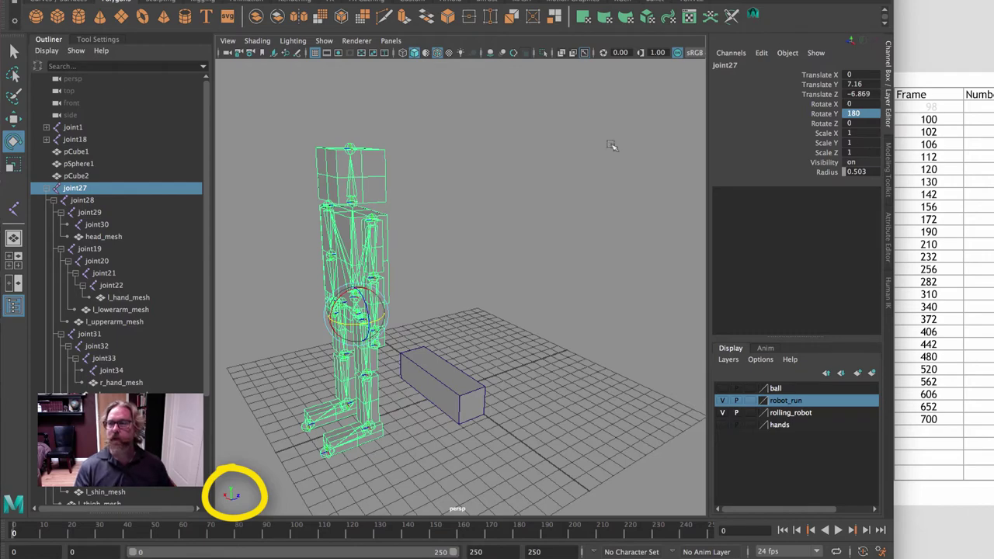
# Step: Move the robot's root joint along Z to about 44, well away from the block and grid
pyautogui.press('w')
pyautogui.moveTo(385, 312); pyautogui.dragTo(702, 291)
pyautogui.keyDown('alt'); pyautogui.moveTo(685, 232); pyautogui.dragTo(545, 226, button='right'); pyautogui.keyUp('alt')
pyautogui.keyDown('alt'); pyautogui.moveTo(545, 226); pyautogui.dragTo(519, 224, button='middle'); pyautogui.keyUp('alt')
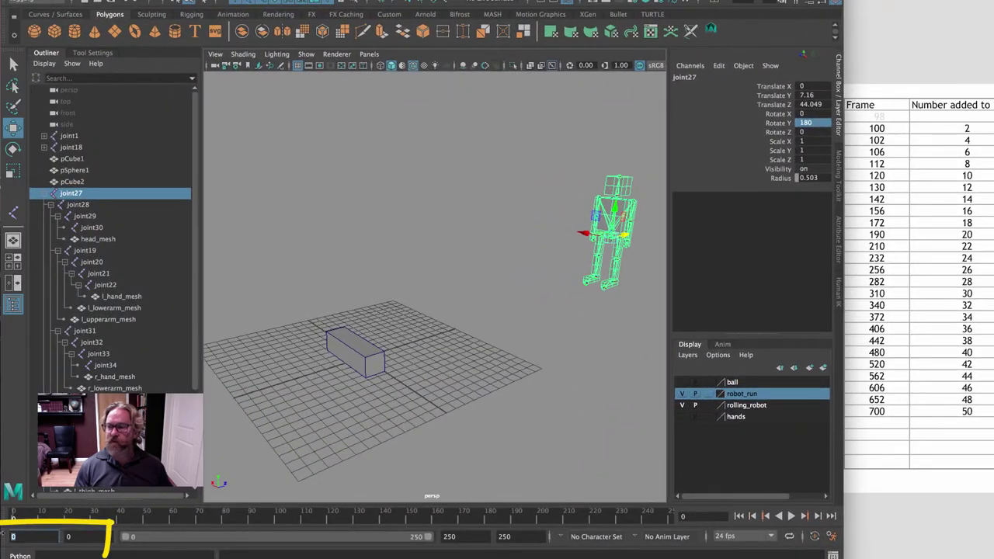
# Step: Set the start of the animation and playback range to 70 and bring the current time to frame 70
pyautogui.write('0')
pyautogui.press('Return')
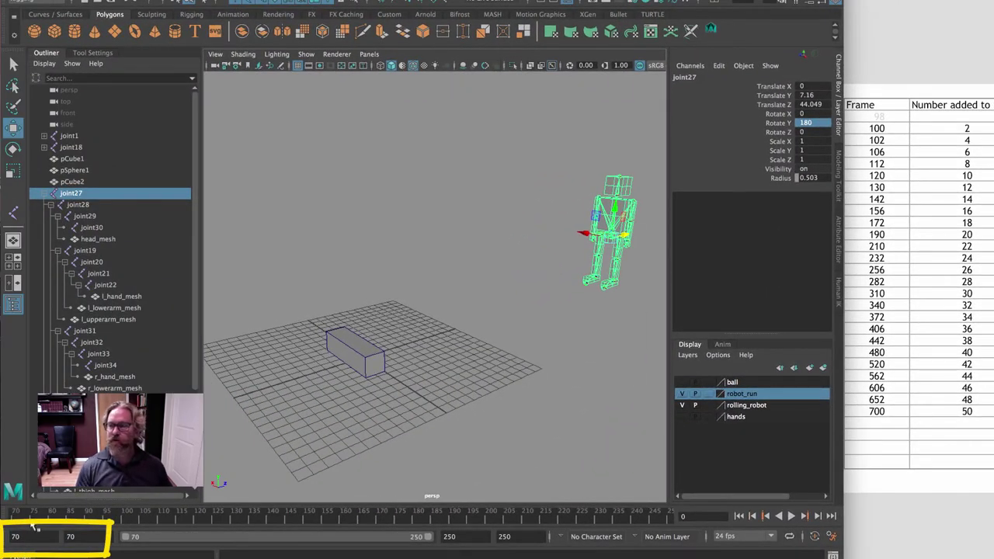
pyautogui.hotkey('alt', 'v')
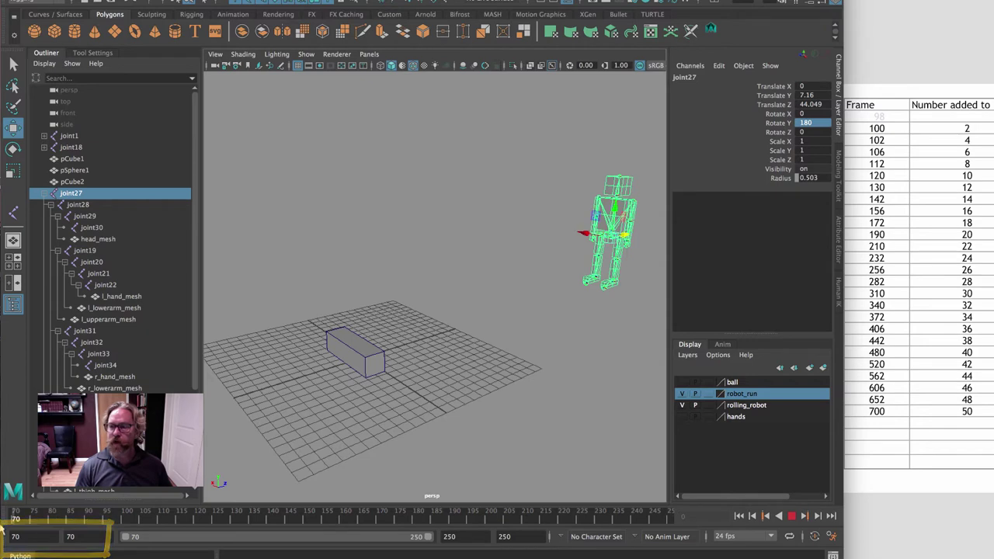
pyautogui.hotkey('alt', 'v')
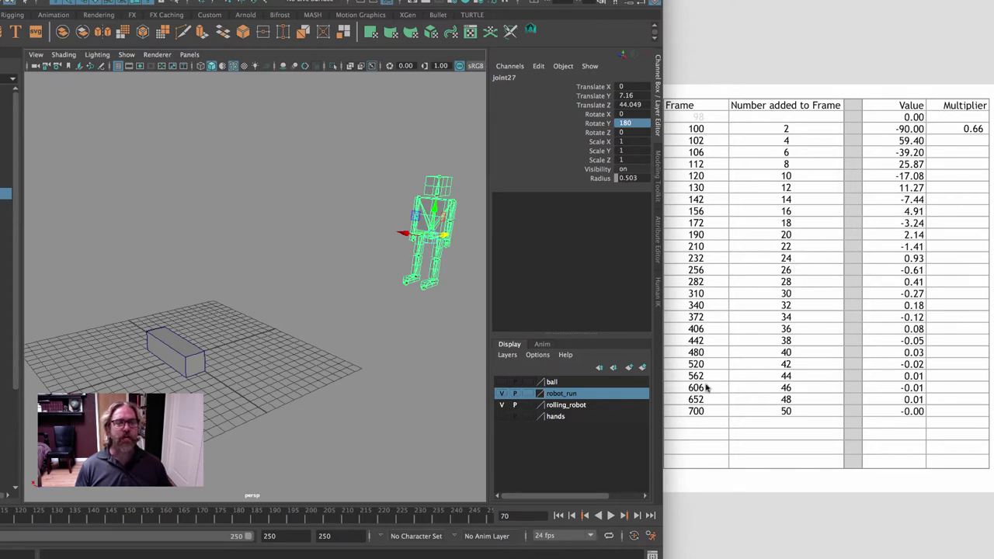
# Step: Switch to the spreadsheet to review its frame and value table, and return to Maya
pyautogui.click(734, 65)
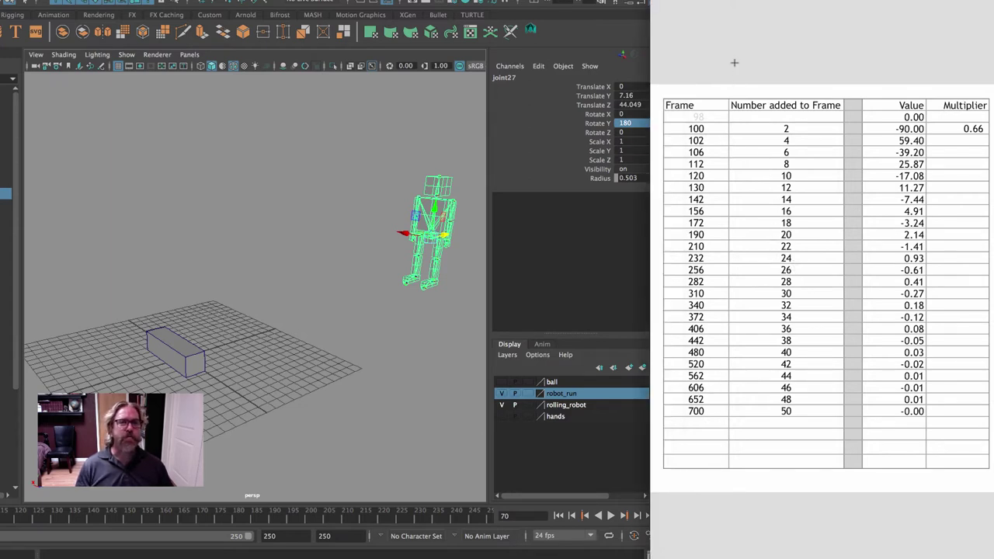
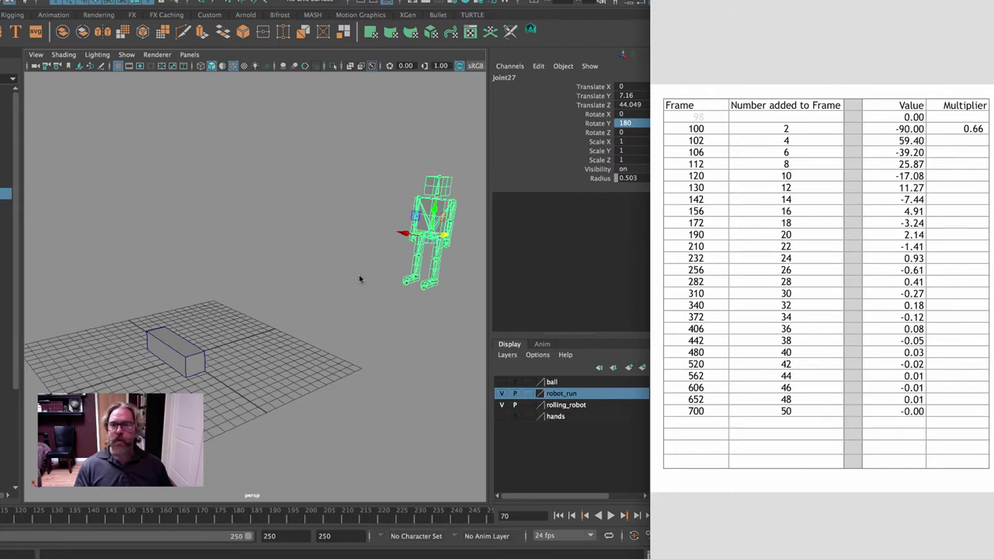
pyautogui.click(388, 300)
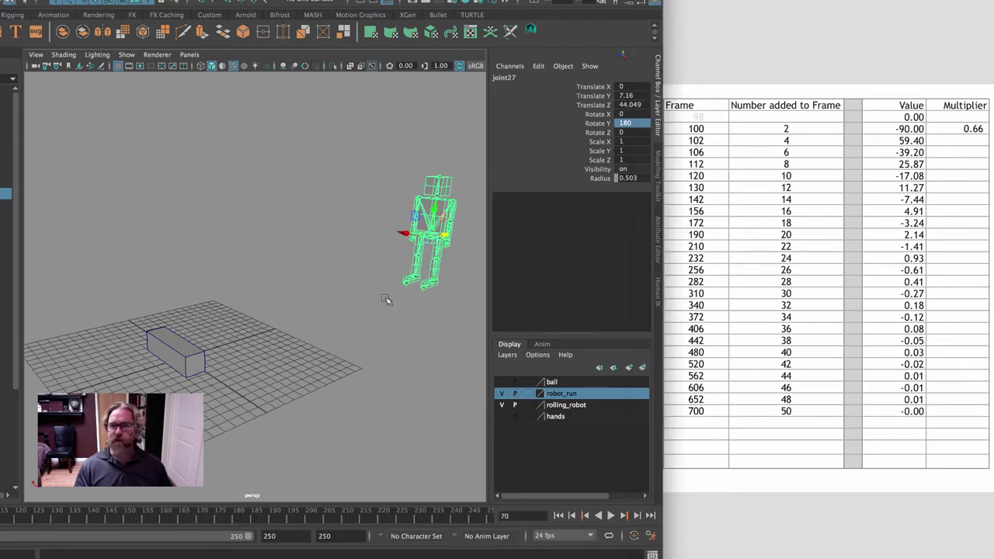
# Step: Set the root joint's Translate Z to 50
pyautogui.keyDown('alt'); pyautogui.moveTo(382, 264); pyautogui.dragTo(301, 266); pyautogui.keyUp('alt')
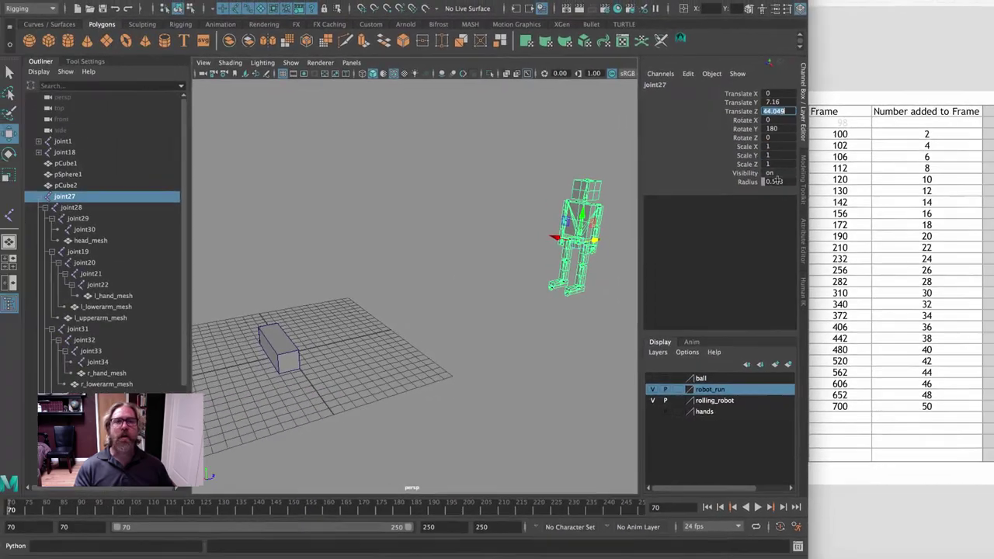
pyautogui.click(677, 106)
pyautogui.write('50')
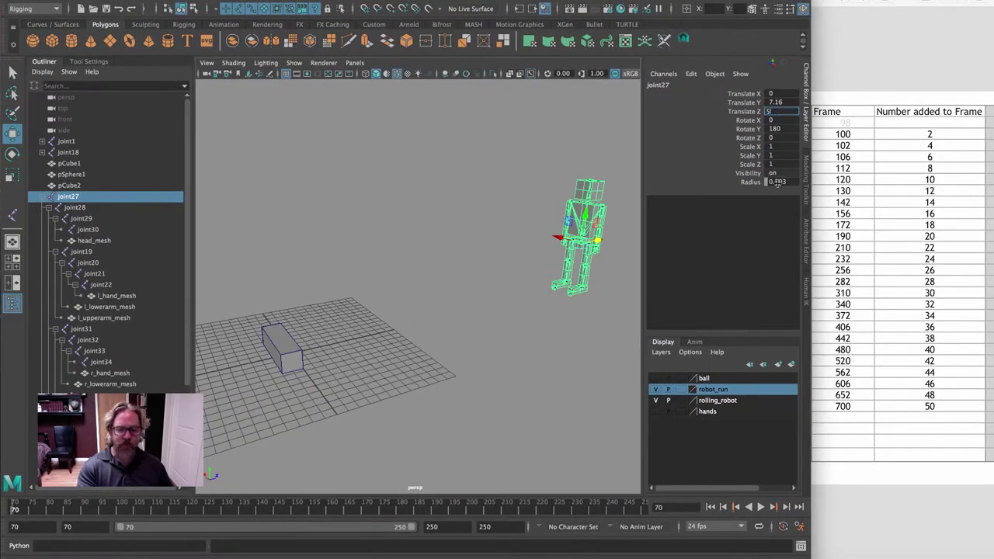
pyautogui.press('Return')
# Step: Test-move the robot along Z toward the block and undo the move
pyautogui.keyDown('alt'); pyautogui.moveTo(543, 277); pyautogui.dragTo(566, 272); pyautogui.keyUp('alt')
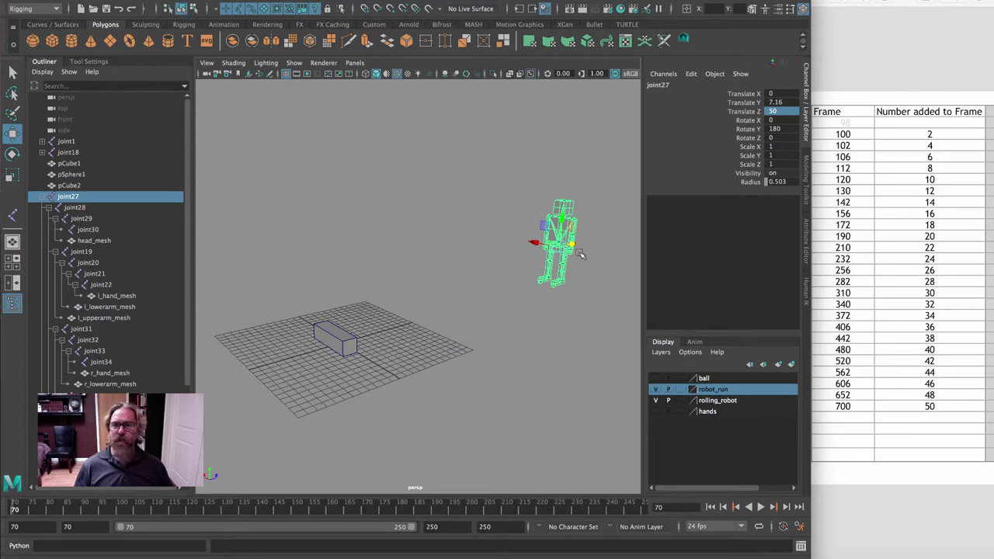
pyautogui.keyDown('alt'); pyautogui.moveTo(587, 255); pyautogui.dragTo(562, 257); pyautogui.keyUp('alt')
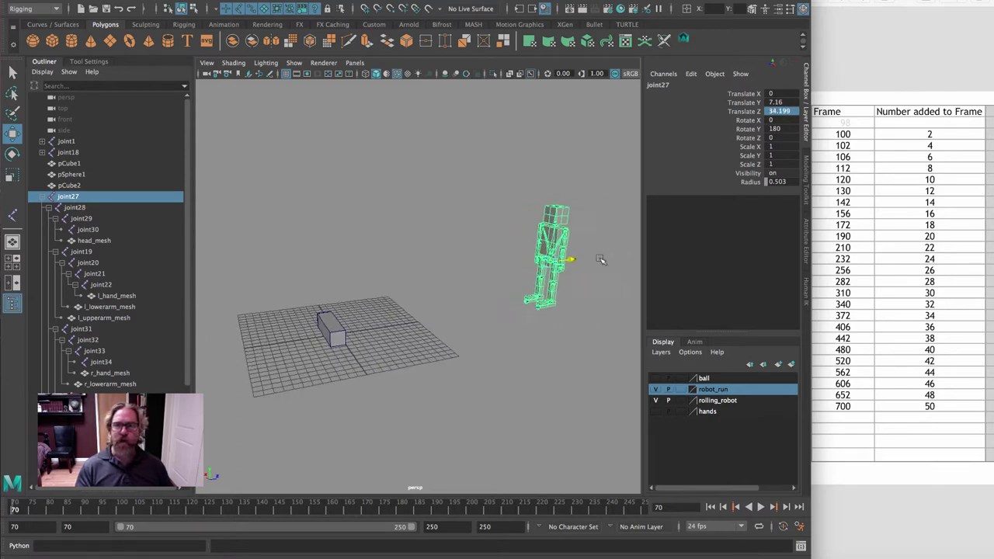
pyautogui.hotkey('ctrl', 'z')
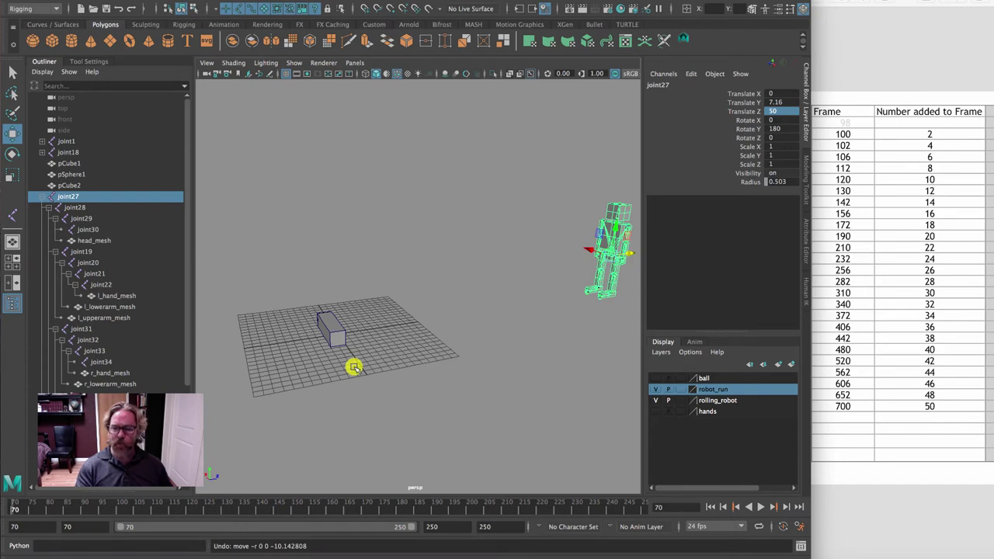
# Step: Key the root joint's Translate Z channel with the value 50 at frame 70
pyautogui.click(743, 112)
pyautogui.rightClick(743, 112)
pyautogui.click(767, 135)
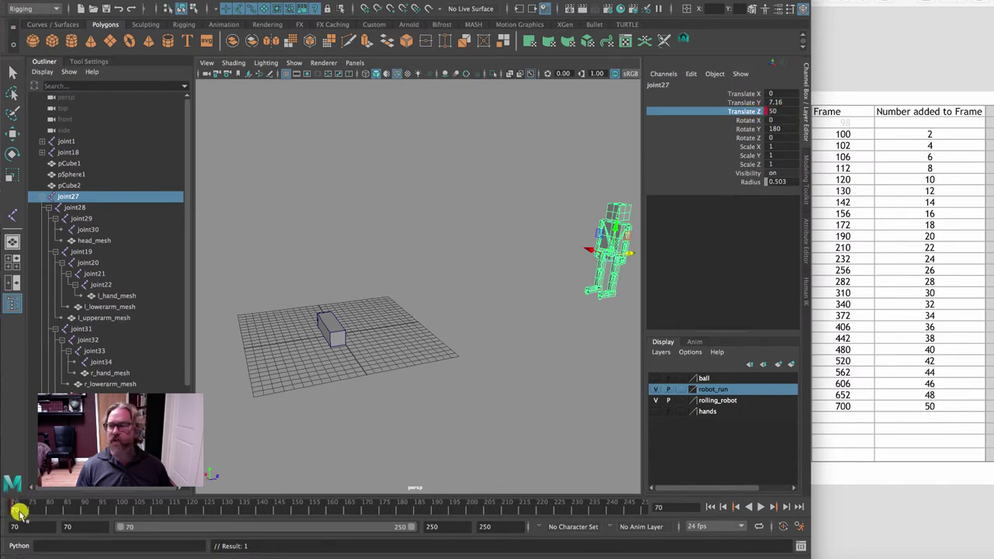
# Step: At frame 100, move the robot along Z until its feet meet the block, at Translate Z 2.817, and key the root joint's Translate Z
pyautogui.click(122, 511)
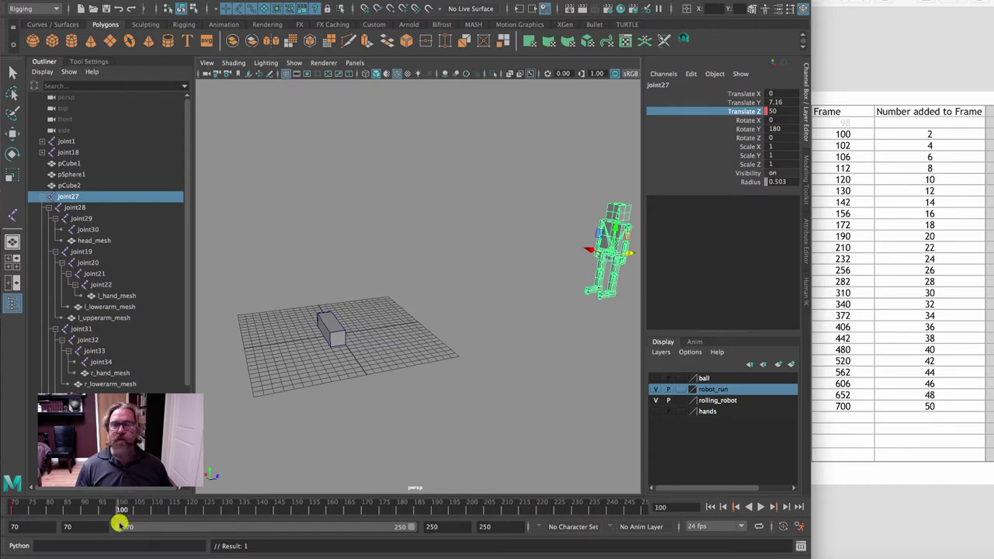
pyautogui.moveTo(628, 255); pyautogui.dragTo(402, 288)
pyautogui.press('space')
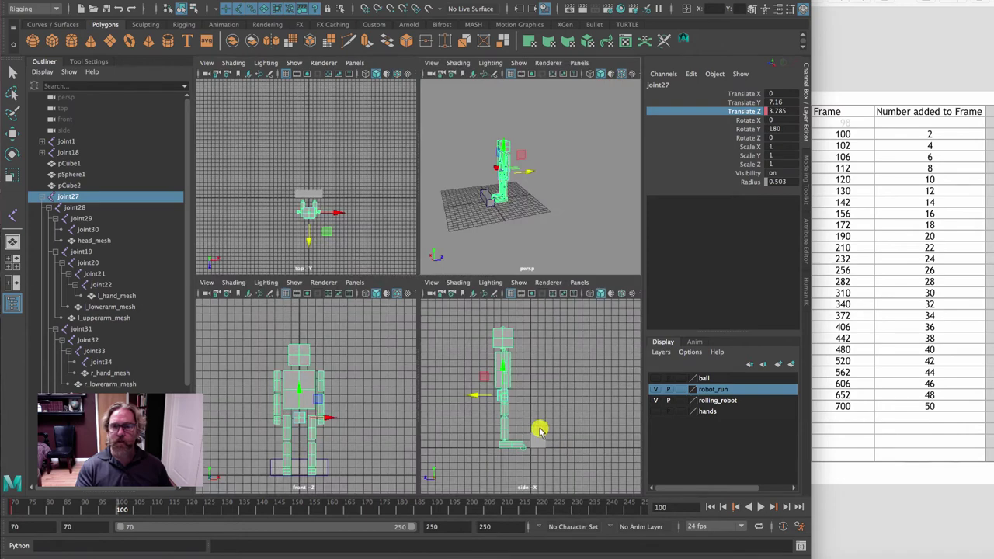
pyautogui.press('space')
pyautogui.moveTo(333, 284); pyautogui.dragTo(351, 286)
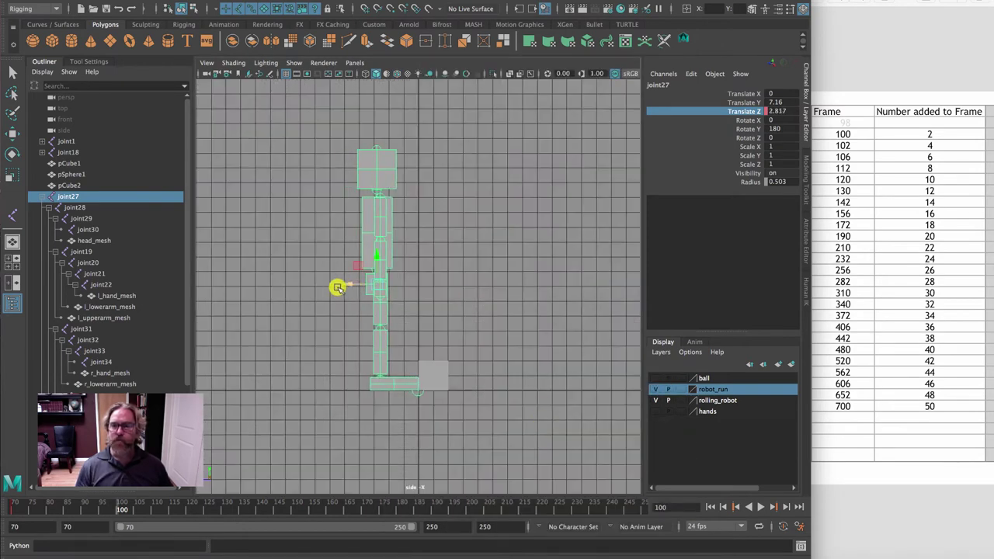
pyautogui.rightClick(744, 113)
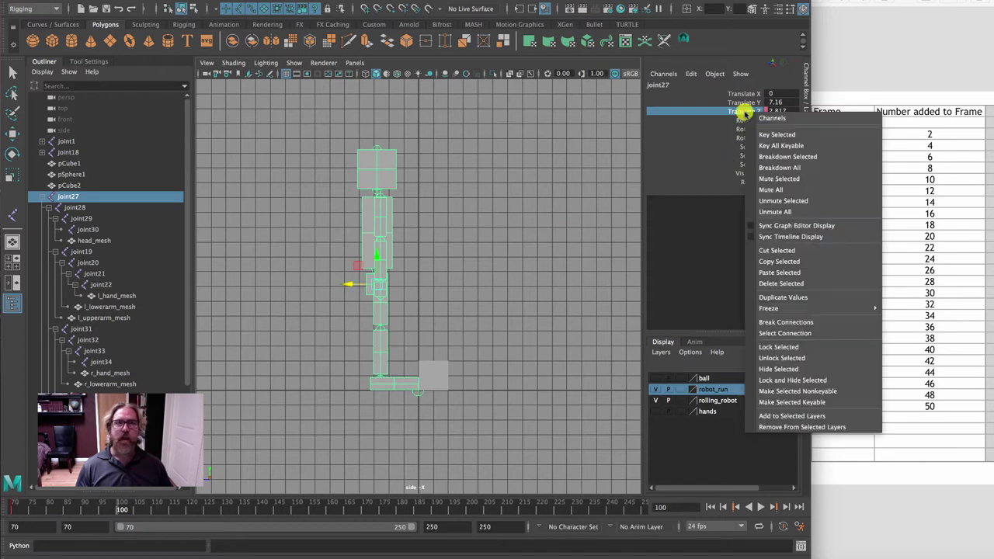
pyautogui.click(761, 137)
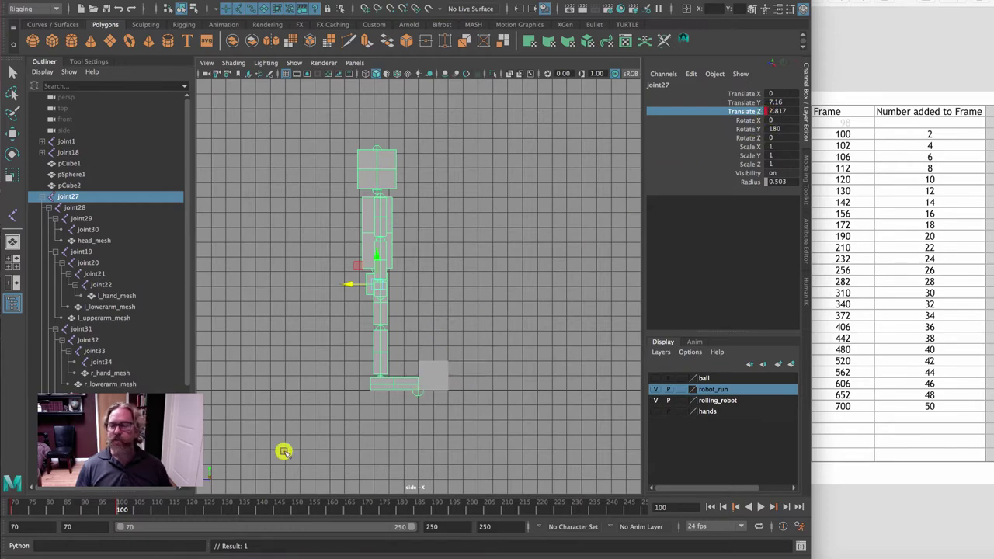
# Step: Deselect the robot in the perspective view and play its move toward the block from frame 70 twice
pyautogui.press('space')
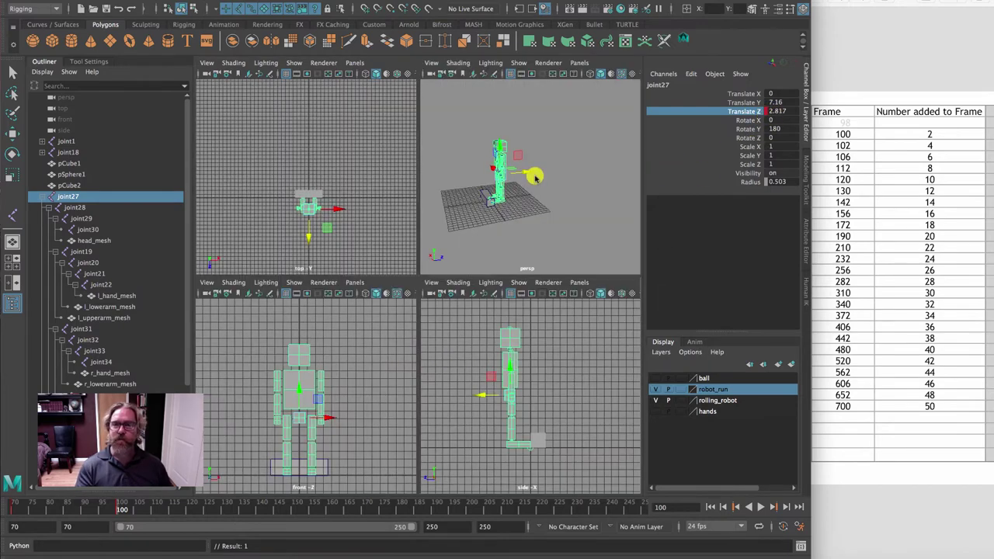
pyautogui.press('space')
pyautogui.keyDown('alt'); pyautogui.moveTo(432, 292); pyautogui.dragTo(475, 302); pyautogui.keyUp('alt')
pyautogui.click(465, 333)
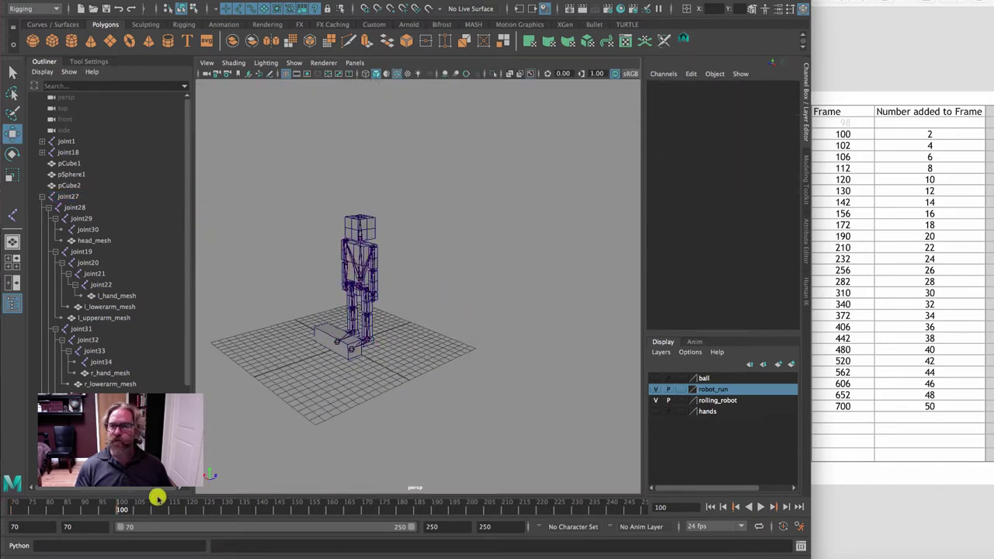
pyautogui.moveTo(109, 510); pyautogui.dragTo(13, 507)
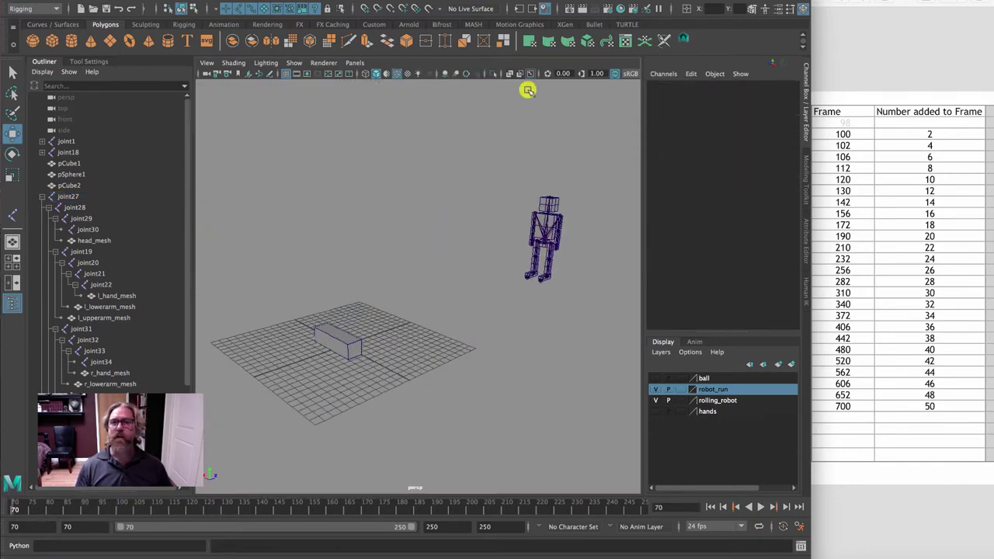
pyautogui.click(759, 506)
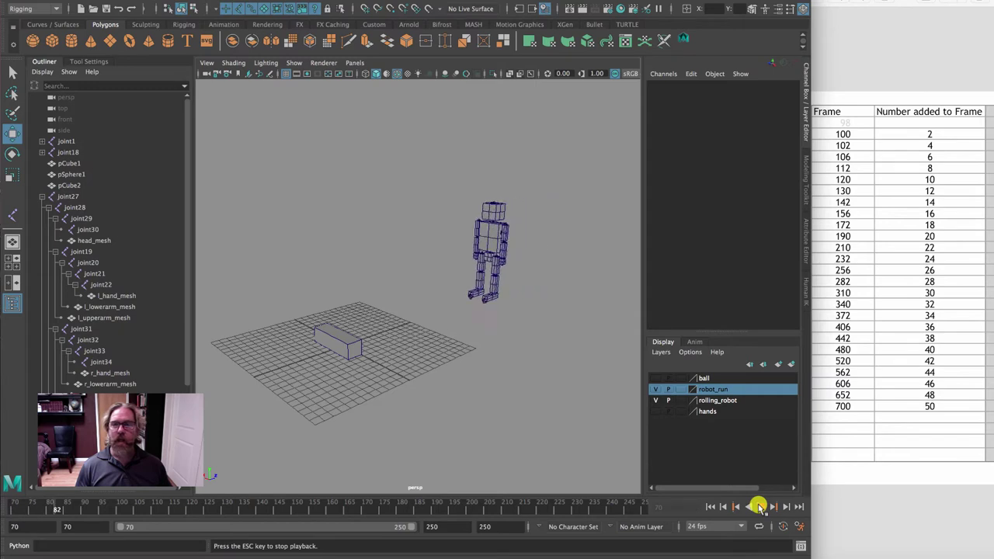
pyautogui.click(760, 507)
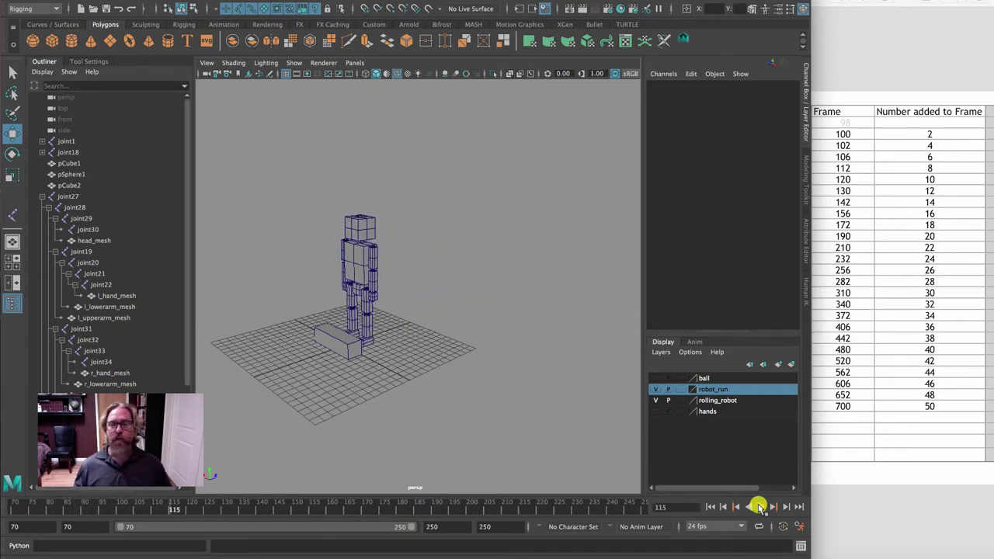
pyautogui.click(12, 506)
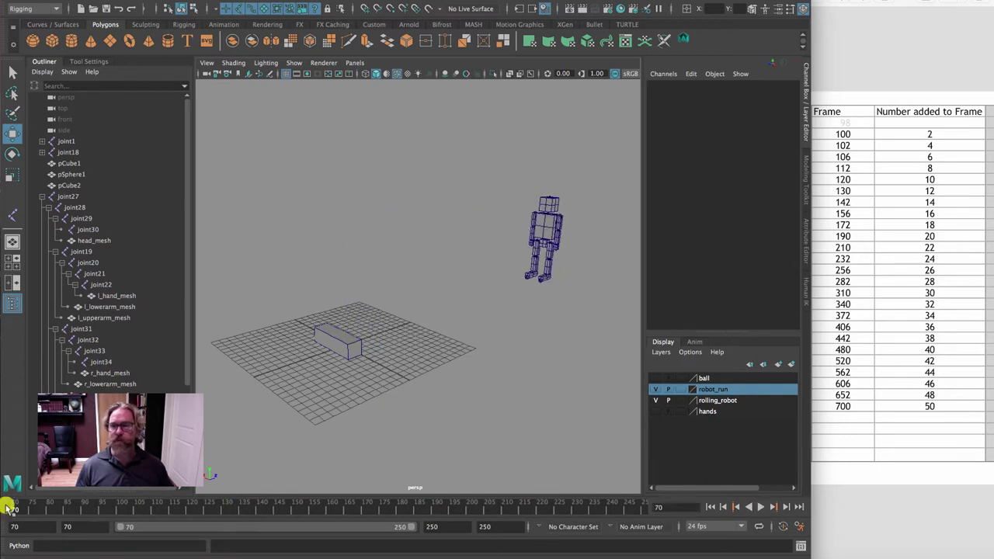
pyautogui.click(761, 506)
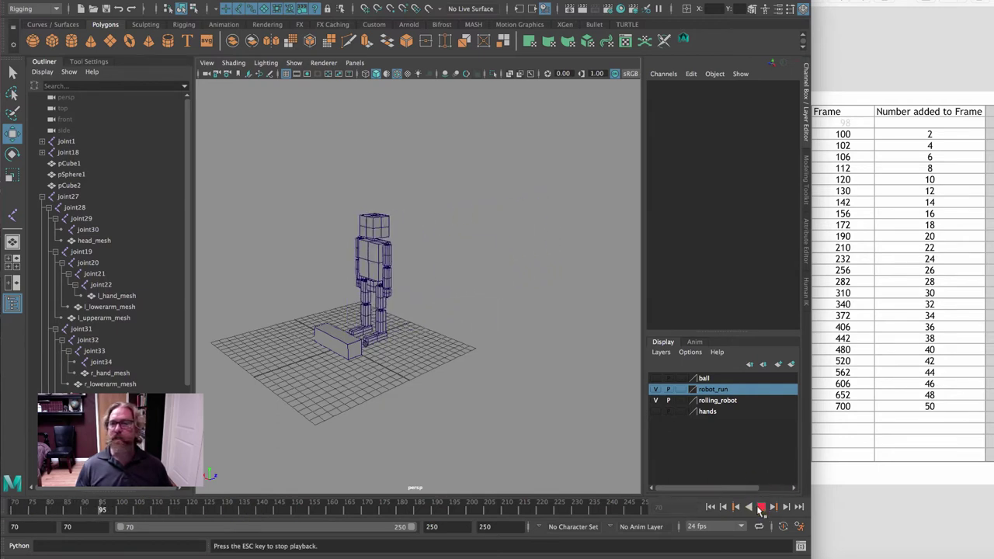
pyautogui.click(761, 506)
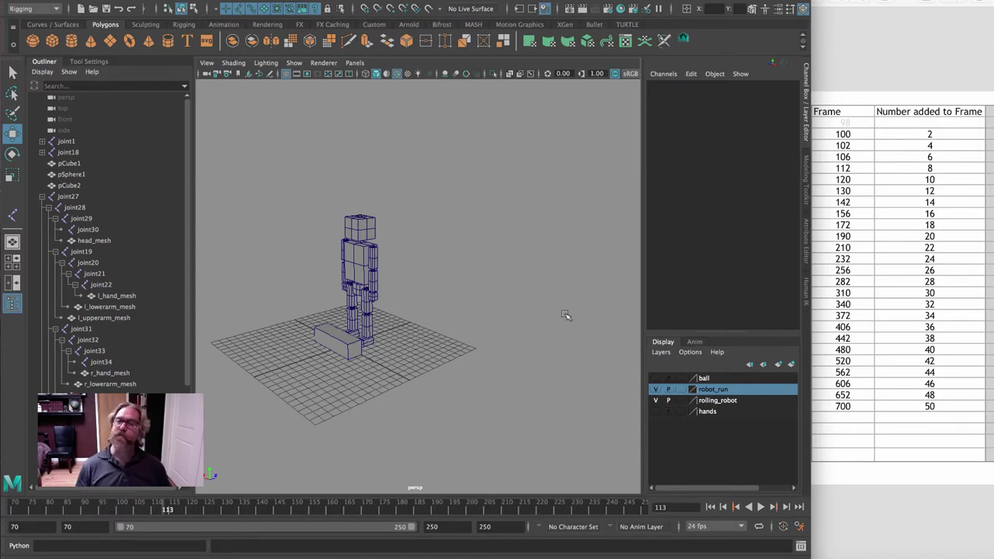
# Step: In the Graph Editor, raise the incoming tangent of the root joint's Translate Z key at frame 100 for a steeper ending, and minimize the editor
pyautogui.click(69, 196)
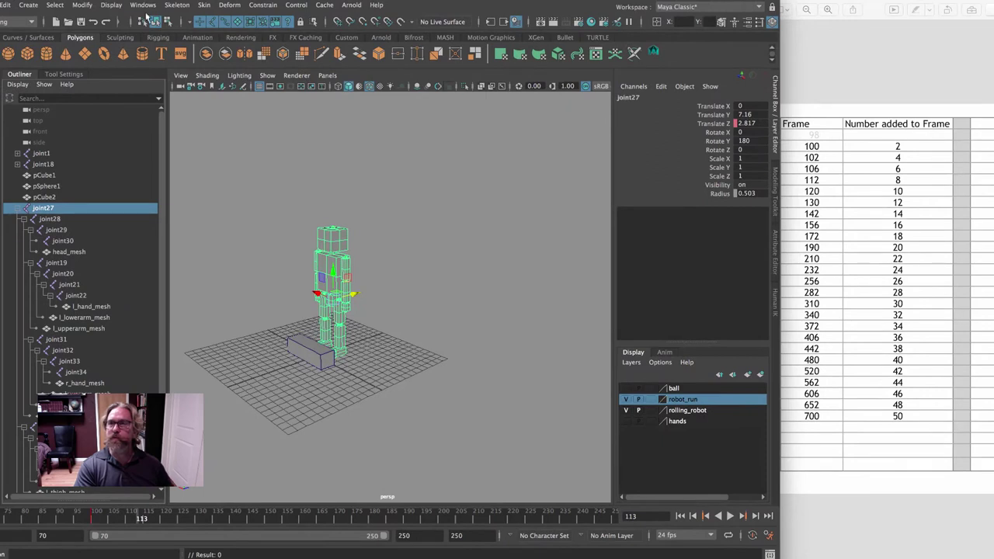
pyautogui.click(143, 5)
pyautogui.moveTo(179, 65)
pyautogui.click(288, 75)
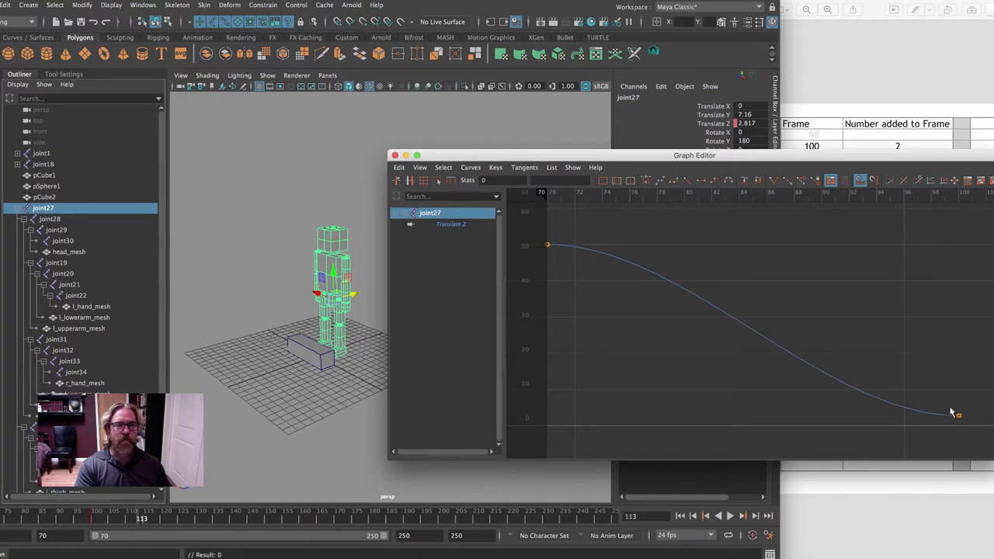
pyautogui.moveTo(986, 436); pyautogui.dragTo(875, 410)
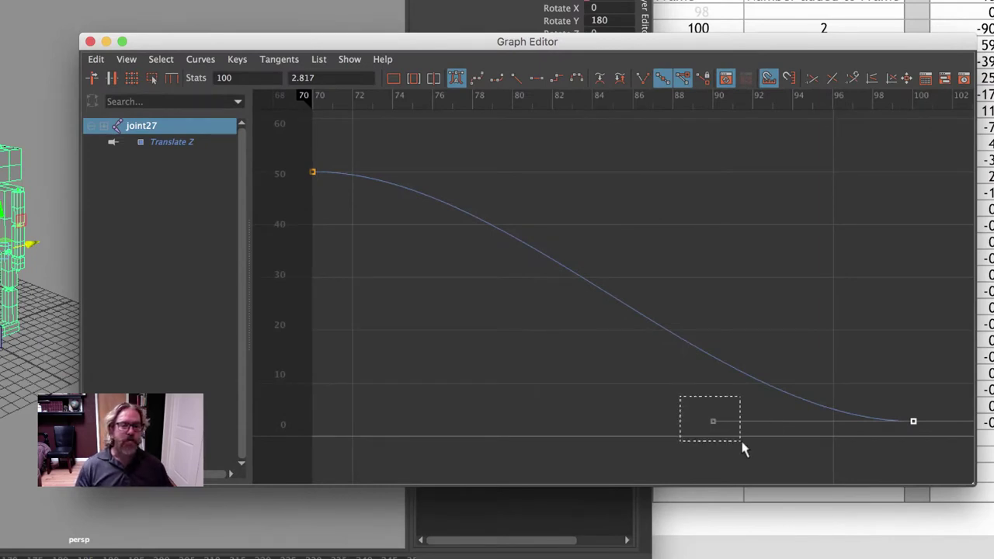
pyautogui.moveTo(741, 442); pyautogui.dragTo(742, 442)
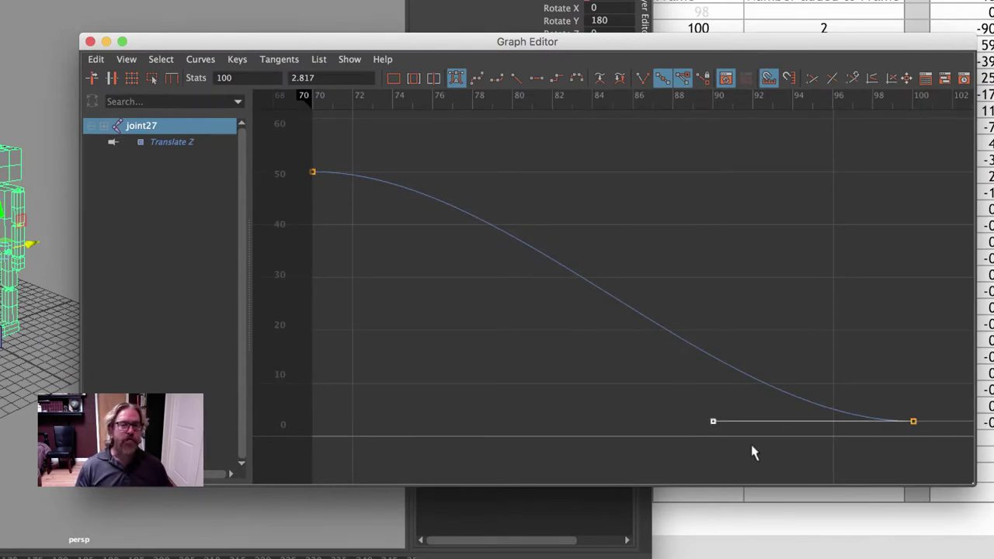
pyautogui.press('a')
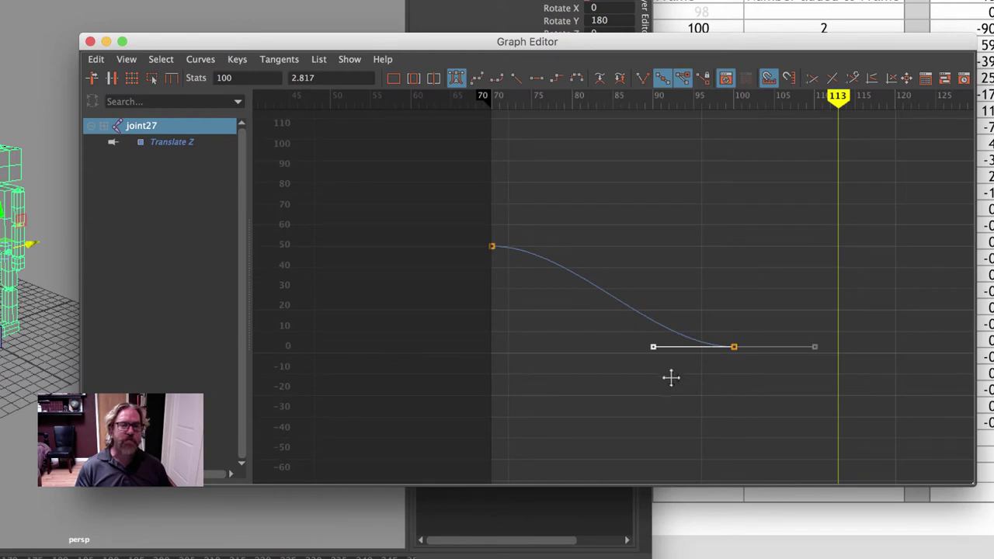
pyautogui.moveTo(671, 378); pyautogui.dragTo(683, 314, button='middle')
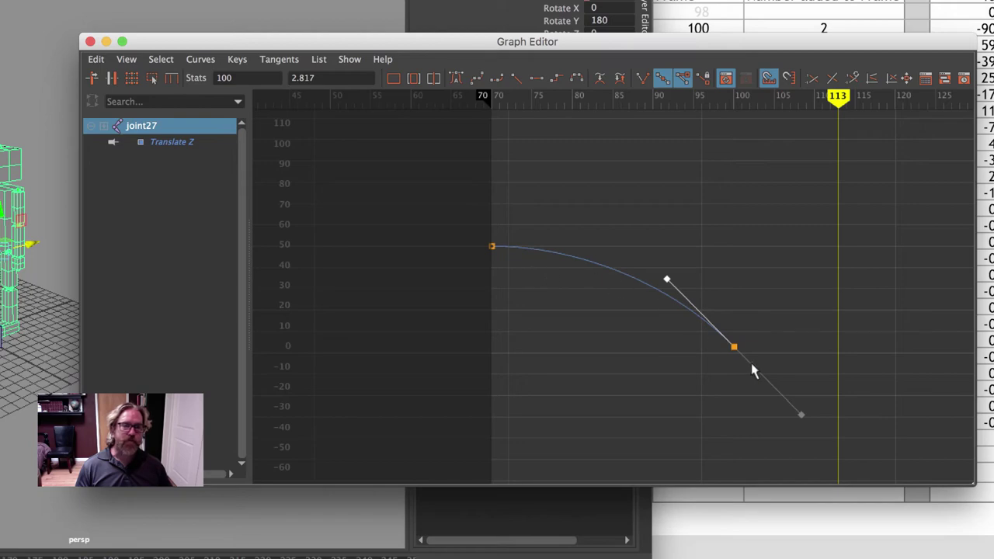
pyautogui.click(106, 41)
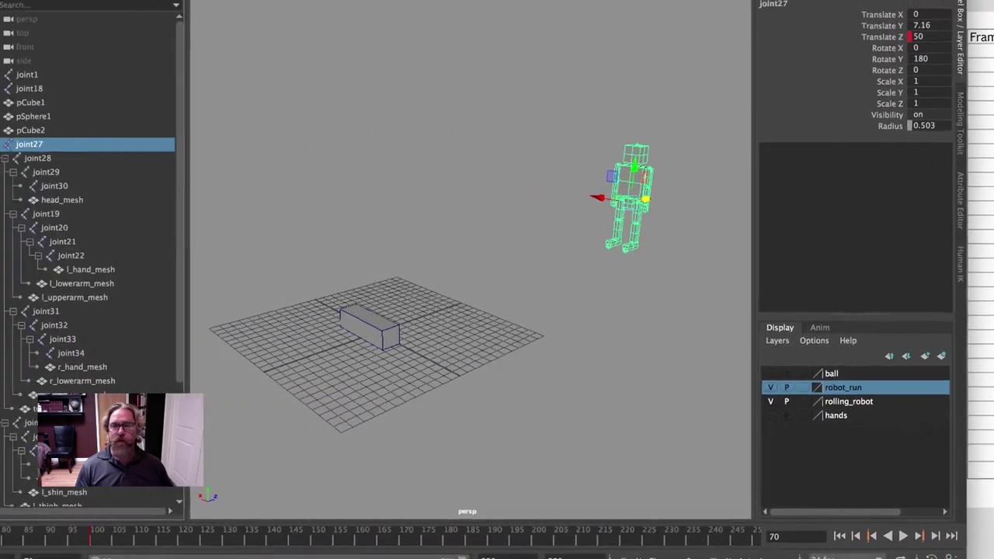
# Step: Play the robot's motion with the reshaped Translate Z curve, stop it, and return to frame 70
pyautogui.click(903, 536)
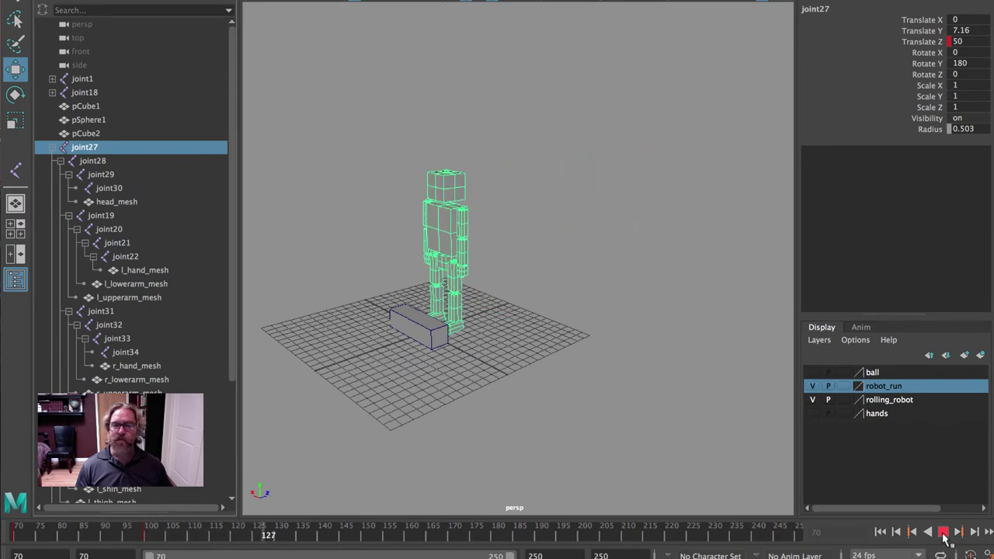
pyautogui.click(944, 533)
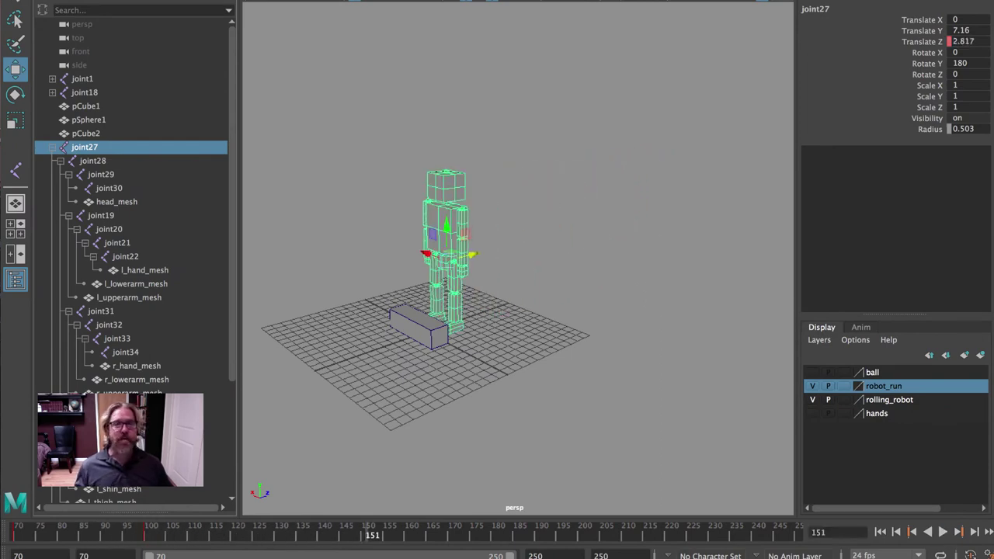
pyautogui.hotkey('alt', 'shift', 'v')
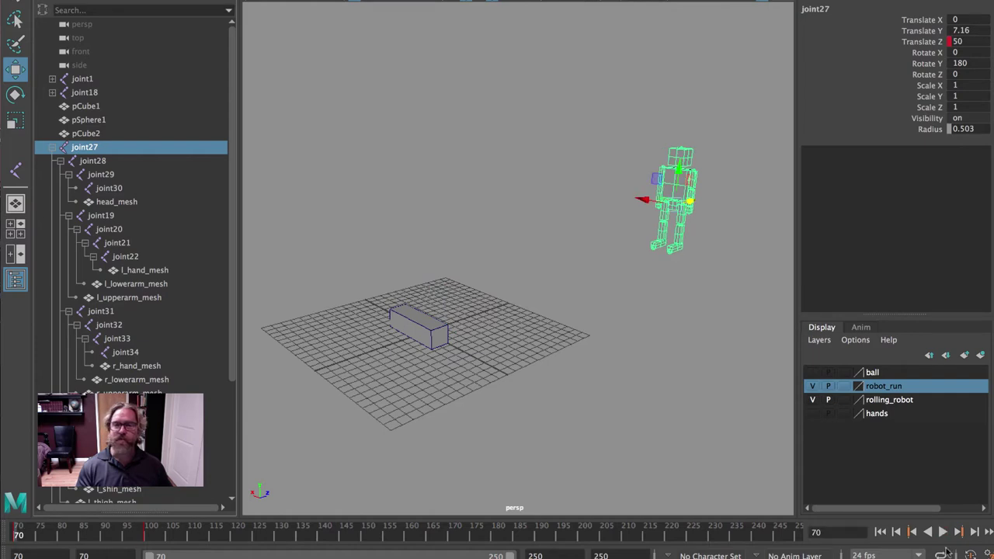
# Step: Play back the robot's run toward the box from frame 70
pyautogui.click(943, 532)
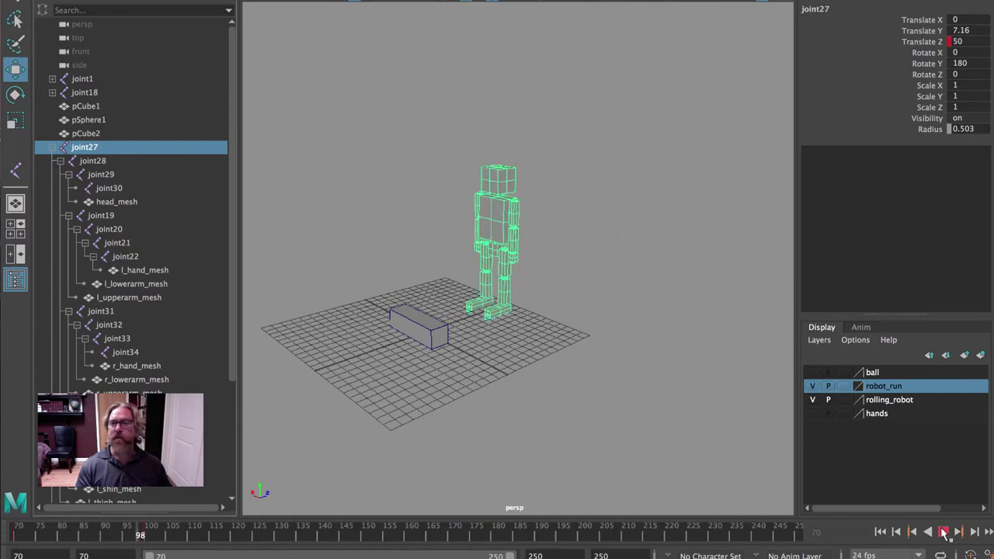
pyautogui.click(944, 533)
pyautogui.hotkey('alt', 'v')
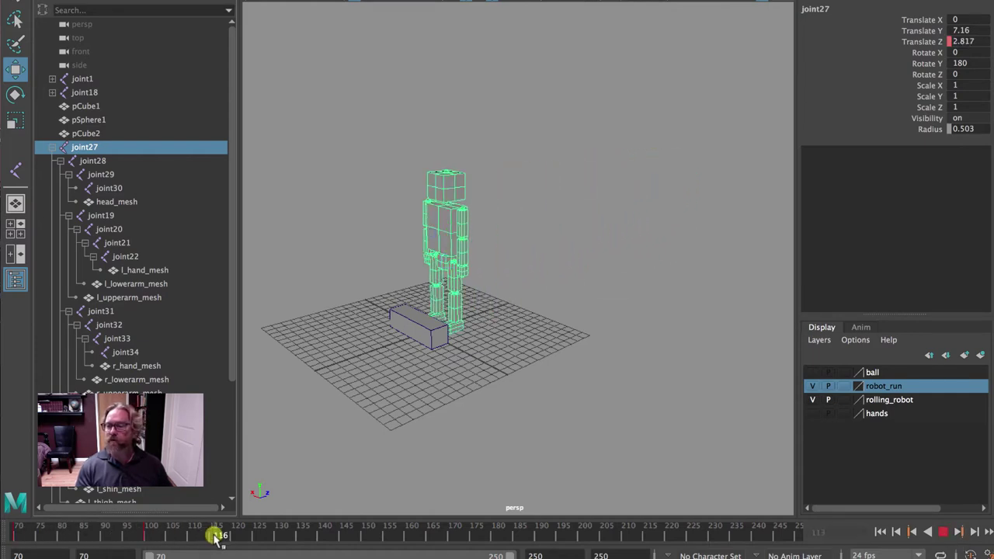
# Step: At frame 115, move joint27 back from the box to about Translate Z 9.089 and key Translate Z
pyautogui.click(215, 536)
pyautogui.moveTo(461, 257); pyautogui.dragTo(518, 246)
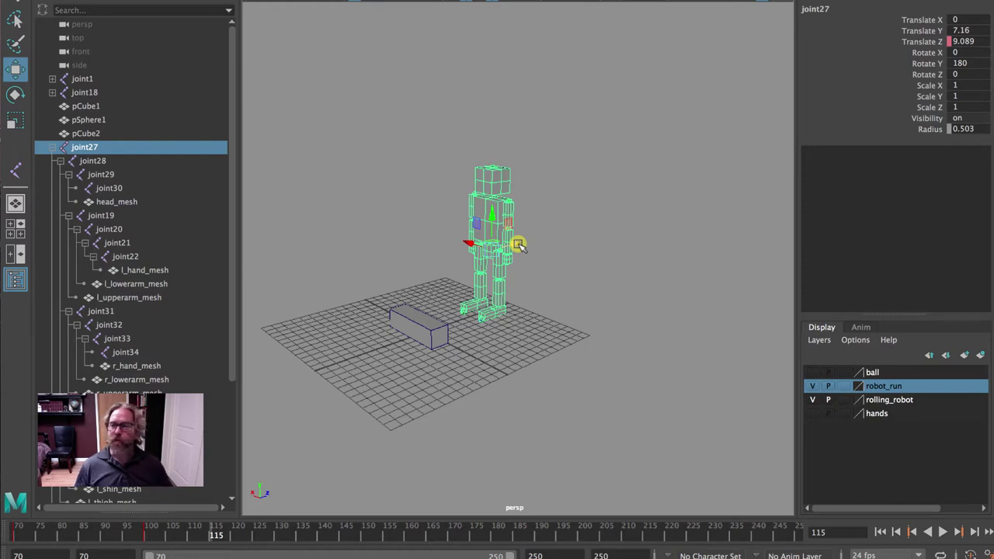
pyautogui.rightClick(926, 44)
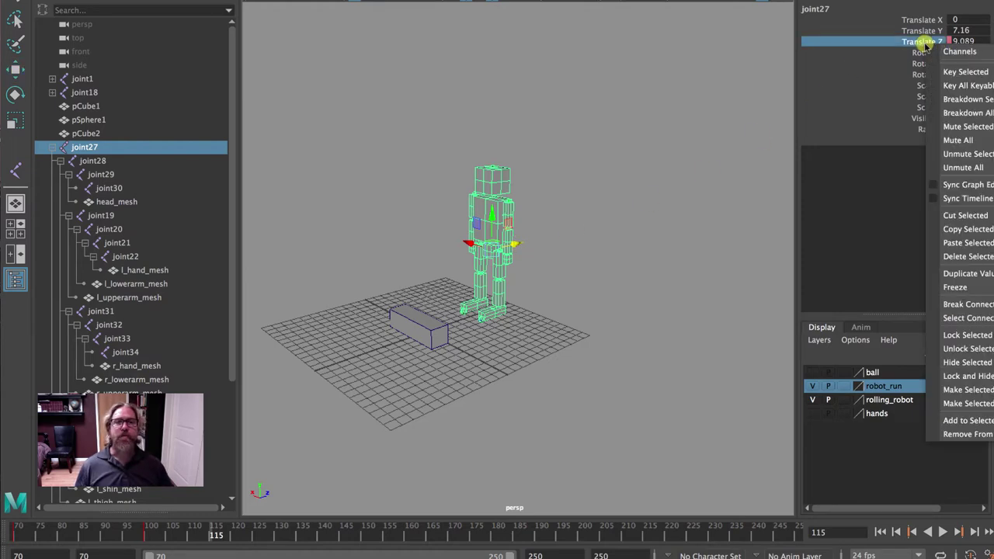
pyautogui.click(951, 71)
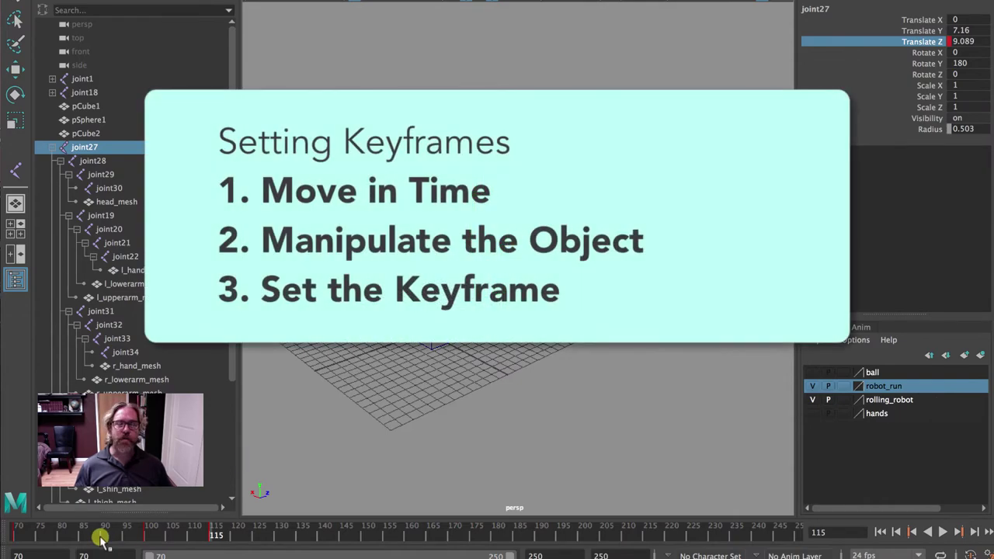
# Step: Review the robot's keyed positions at frames 70, 100 and 115
pyautogui.moveTo(103, 537); pyautogui.dragTo(18, 535)
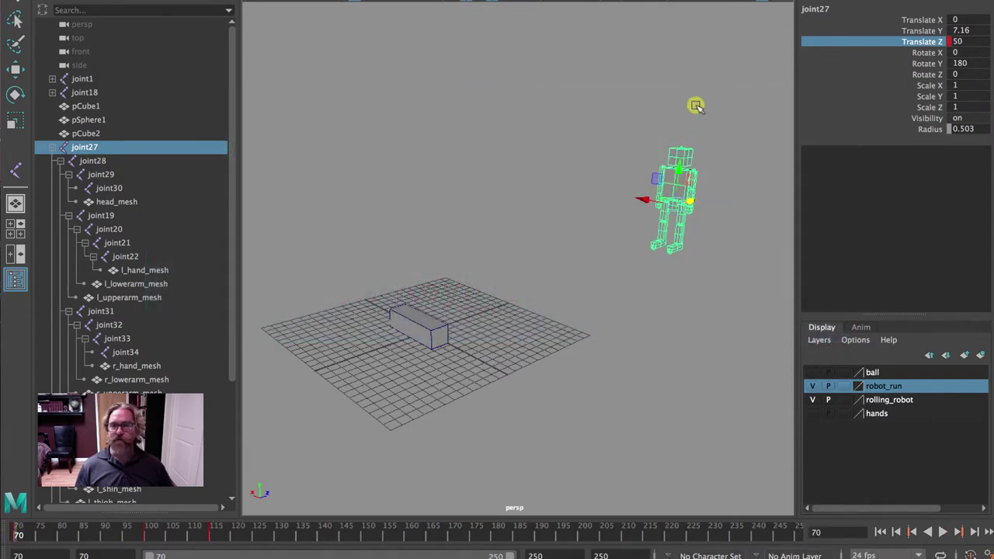
pyautogui.click(149, 536)
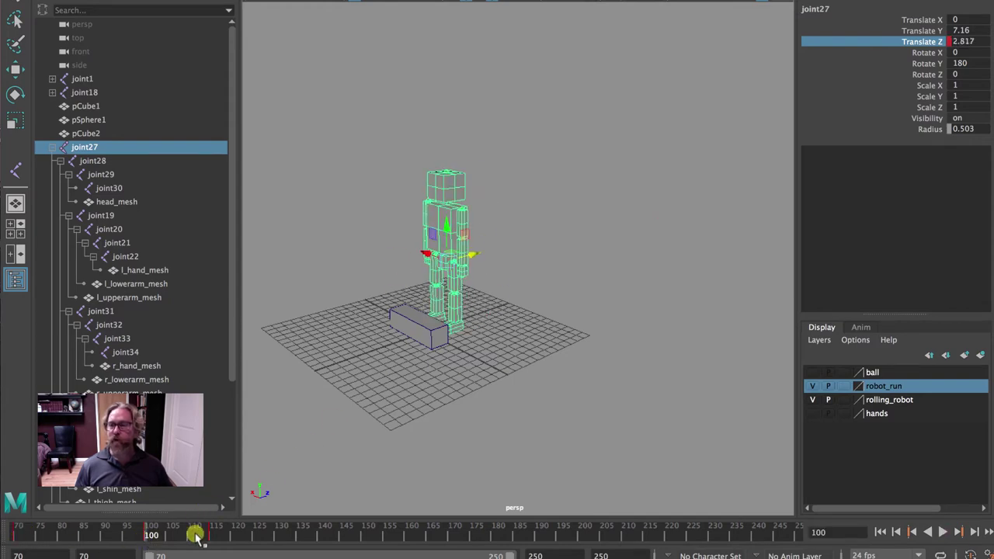
pyautogui.moveTo(197, 536); pyautogui.dragTo(216, 536)
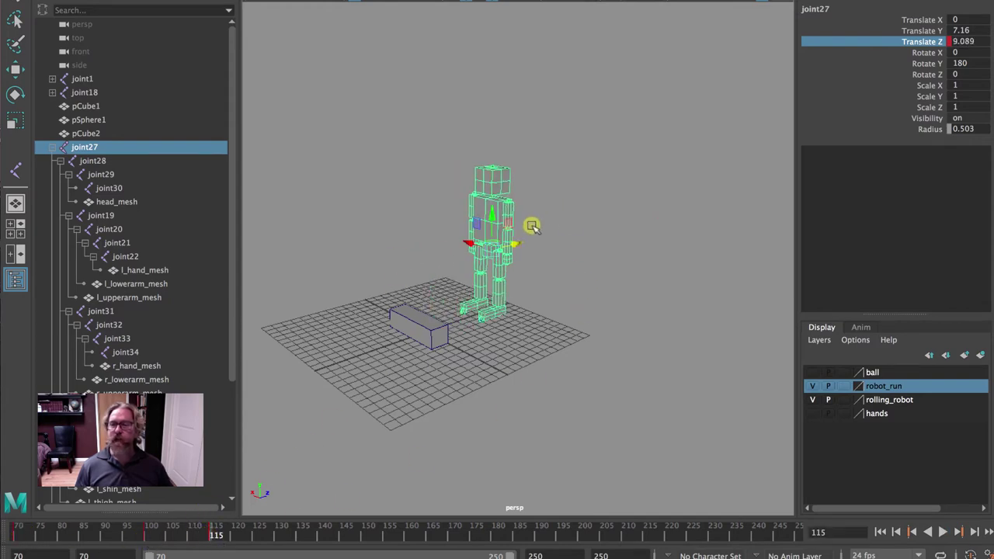
pyautogui.keyDown('alt'); pyautogui.moveTo(531, 319); pyautogui.dragTo(492, 327); pyautogui.keyUp('alt')
pyautogui.keyDown('alt'); pyautogui.moveTo(492, 326); pyautogui.dragTo(593, 289, button='middle'); pyautogui.keyUp('alt')
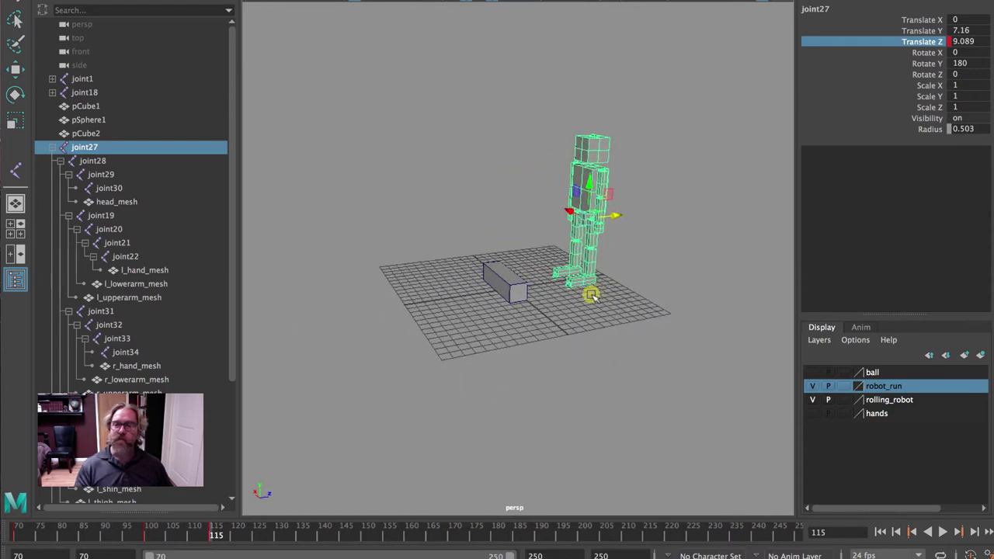
# Step: Play the run animation with the new rebound key, then rewind to frame 70
pyautogui.hotkey('alt', 'v')
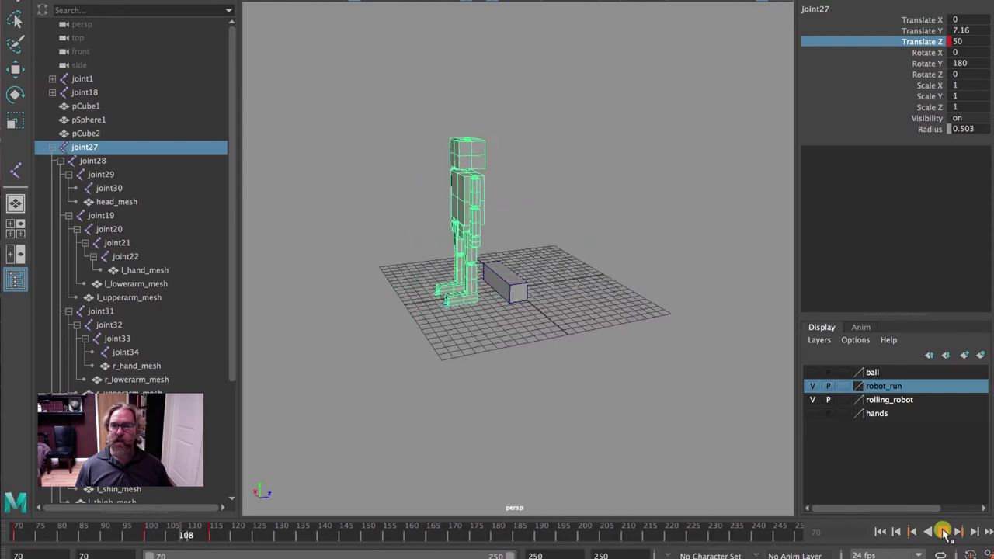
pyautogui.click(944, 532)
pyautogui.moveTo(247, 527); pyautogui.dragTo(14, 522)
pyautogui.hotkey('alt', 'v')
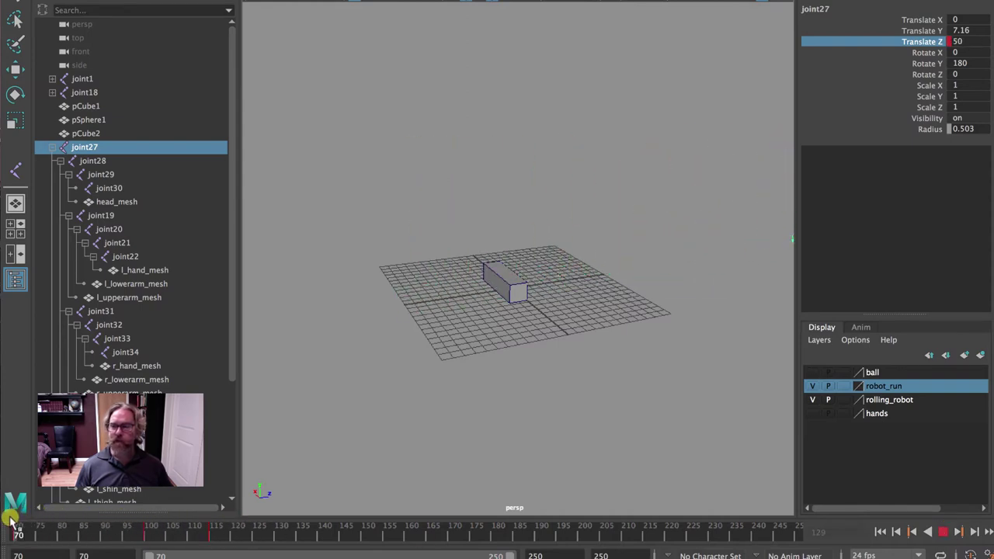
pyautogui.hotkey('alt', 'shift', 'v')
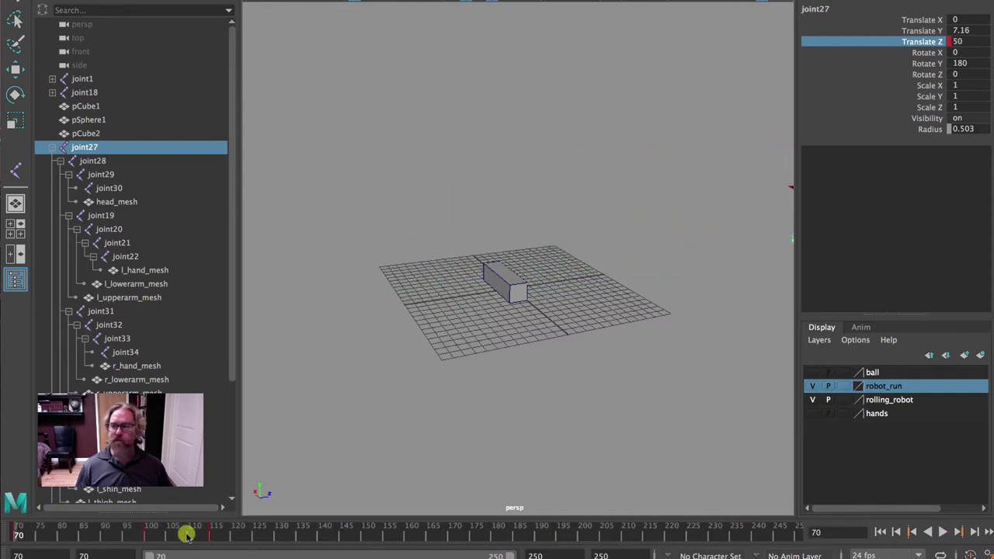
# Step: Step through the keys at frames 100 and 115 and inspect the robot's motion between them
pyautogui.click(961, 532)
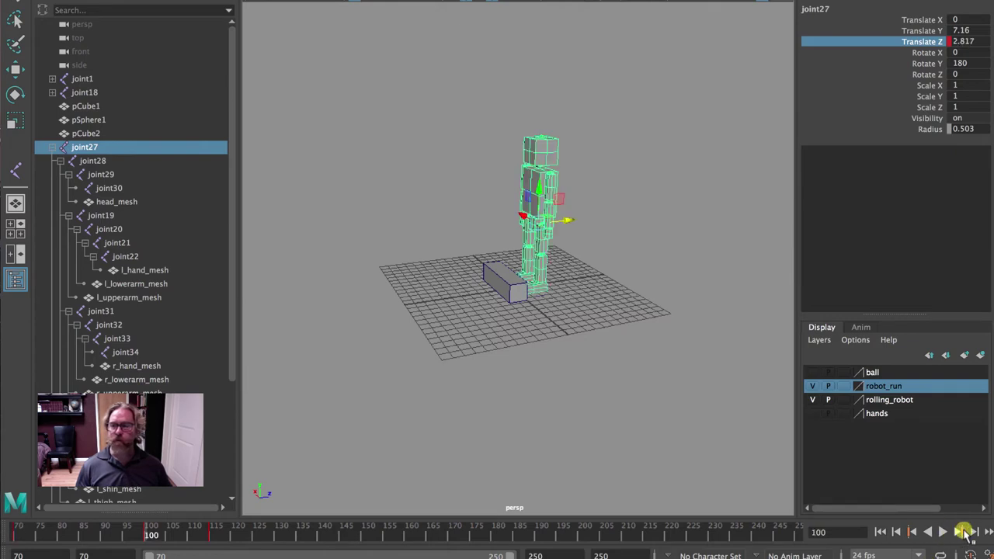
pyautogui.click(963, 532)
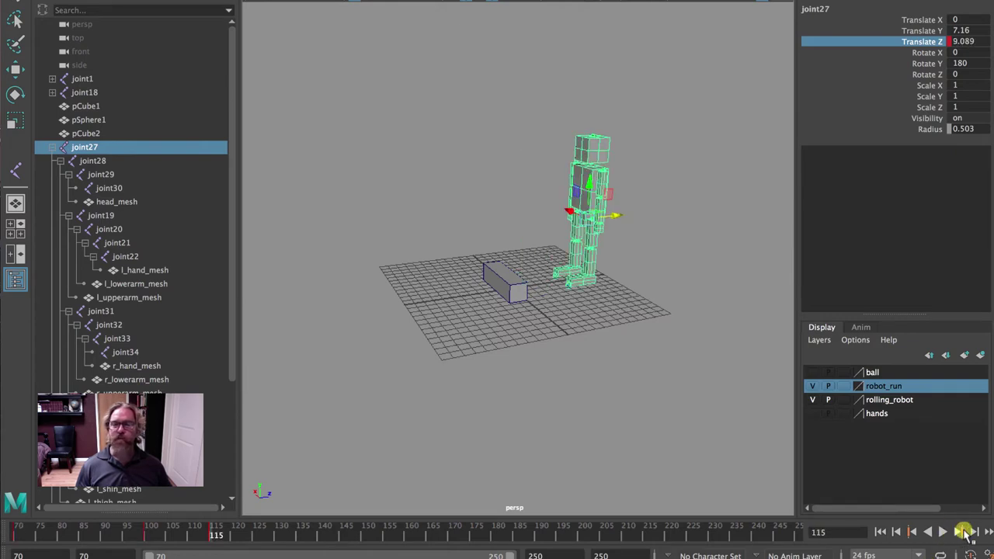
pyautogui.hotkey('alt', 'v')
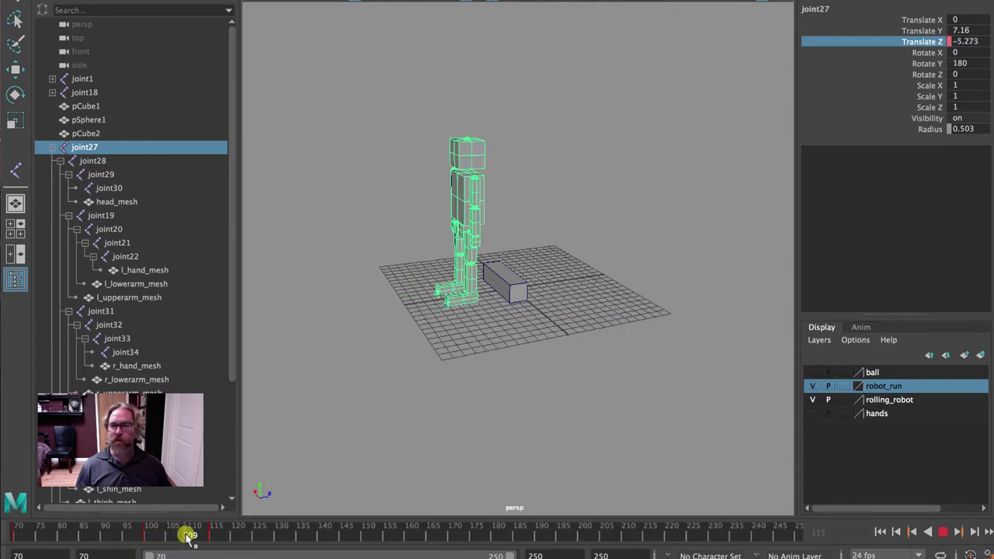
pyautogui.click(204, 536)
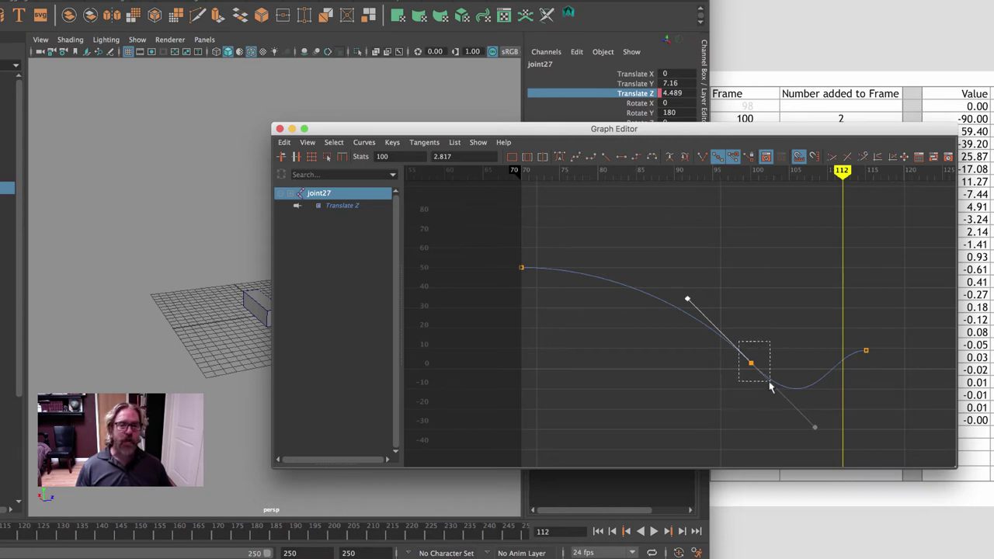
# Step: Break the tangents of joint27's Translate Z key at frame 100 and raise its outgoing handle above the key
pyautogui.moveTo(770, 386); pyautogui.dragTo(770, 387)
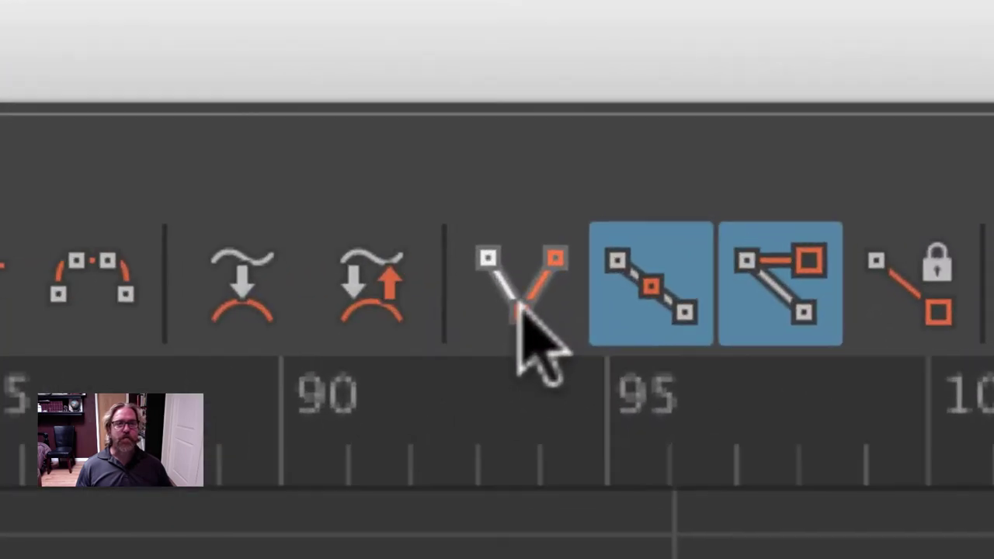
pyautogui.click(522, 303)
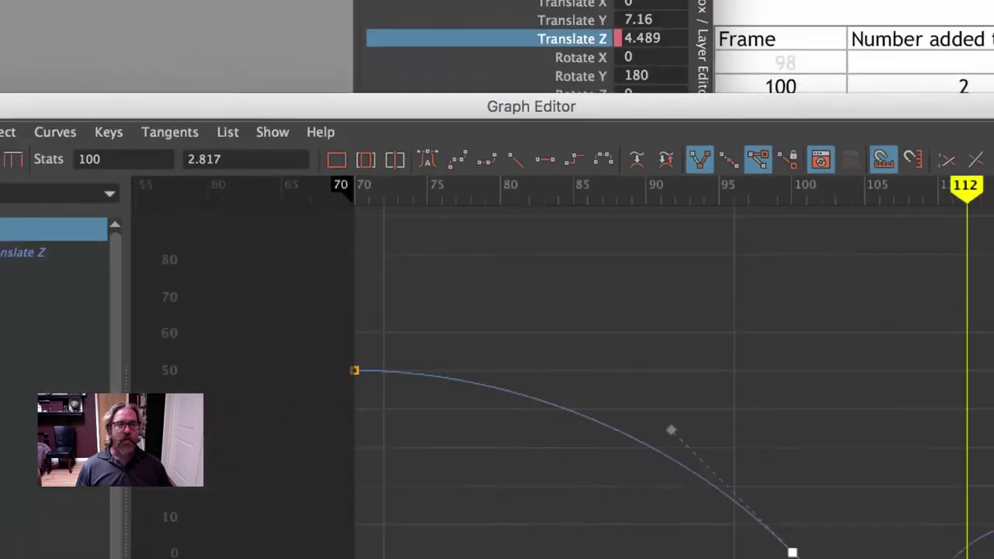
pyautogui.moveTo(817, 427); pyautogui.dragTo(862, 460)
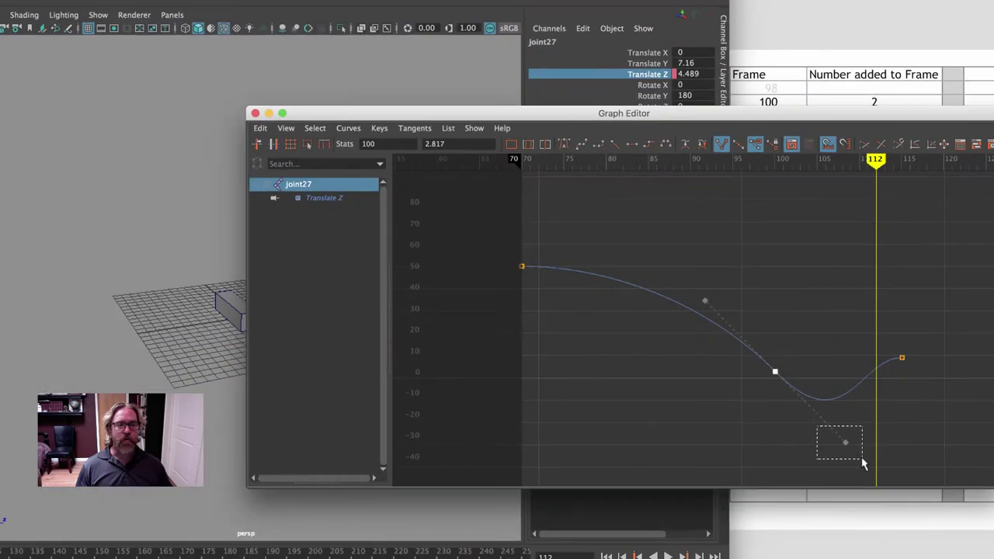
pyautogui.moveTo(862, 464); pyautogui.dragTo(783, 320, button='middle')
pyautogui.press('a')
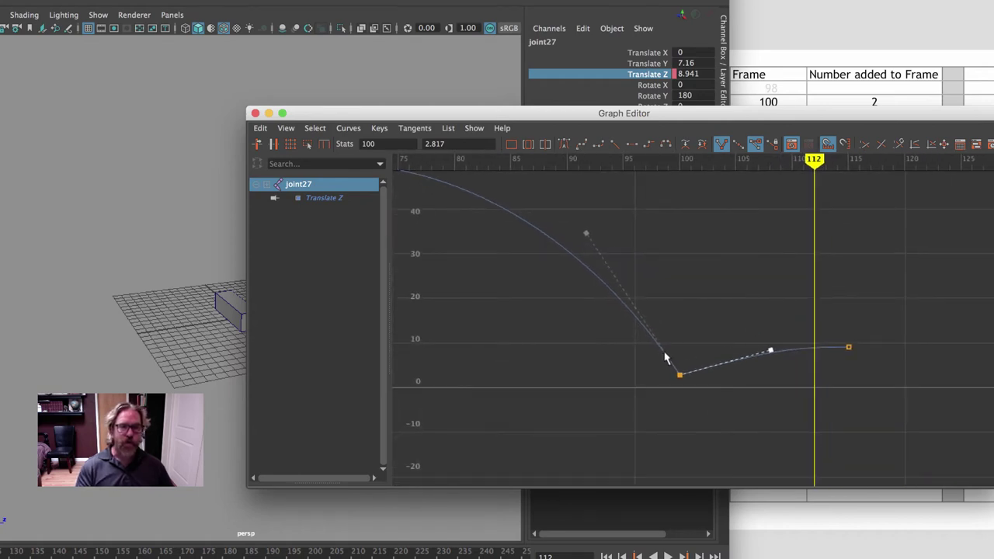
# Step: Fine-tune the outgoing tangent at frame 100 so the Translate Z curve eases smoothly into the key at frame 115
pyautogui.keyDown('alt'); pyautogui.moveTo(705, 407); pyautogui.dragTo(634, 344, button='middle'); pyautogui.keyUp('alt')
pyautogui.keyDown('alt'); pyautogui.moveTo(635, 344); pyautogui.dragTo(768, 386, button='right'); pyautogui.keyUp('alt')
pyautogui.keyDown('alt'); pyautogui.moveTo(768, 386); pyautogui.dragTo(576, 397, button='middle'); pyautogui.keyUp('alt')
pyautogui.moveTo(696, 274); pyautogui.dragTo(752, 329)
pyautogui.moveTo(752, 328)
pyautogui.mouseDown(button='middle')
pyautogui.moveTo(722, 311)
pyautogui.moveTo(733, 315)
pyautogui.moveTo(748, 251)
pyautogui.moveTo(749, 314)
pyautogui.mouseUp(button='middle')
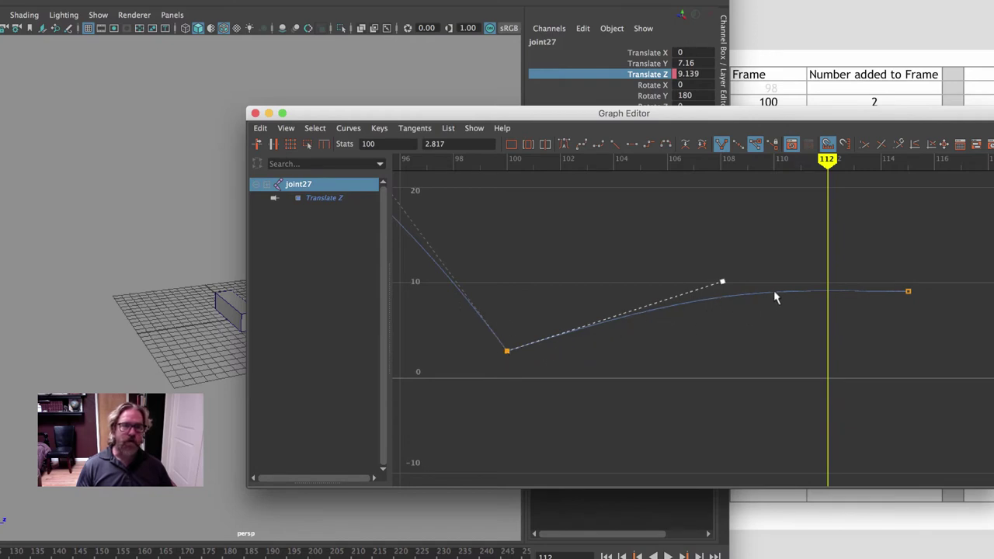
pyautogui.moveTo(744, 264); pyautogui.dragTo(746, 271, button='middle')
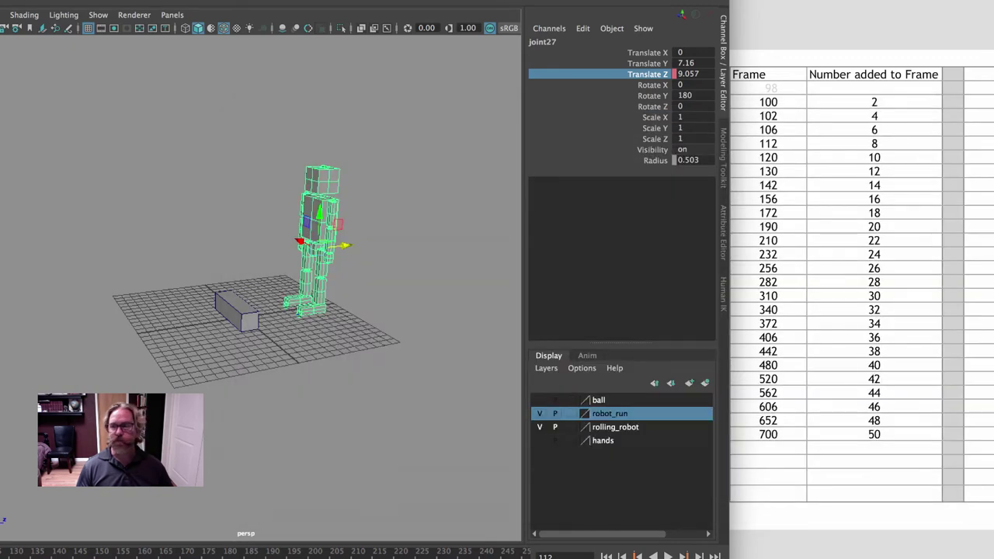
# Step: Close the Graph Editor, deselect the robot and play back the corrected collision from frame 70
pyautogui.click(254, 113)
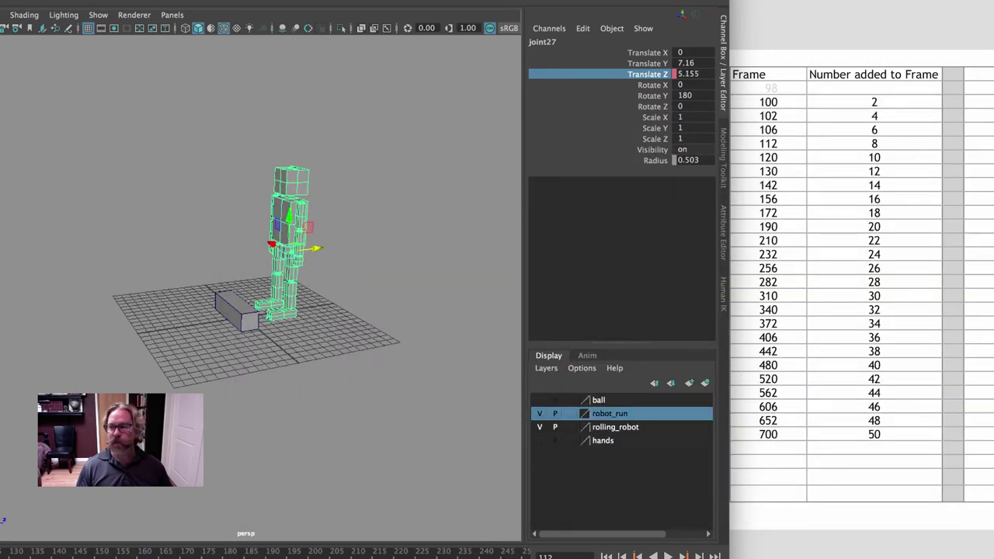
pyautogui.click(365, 415)
pyautogui.press('a')
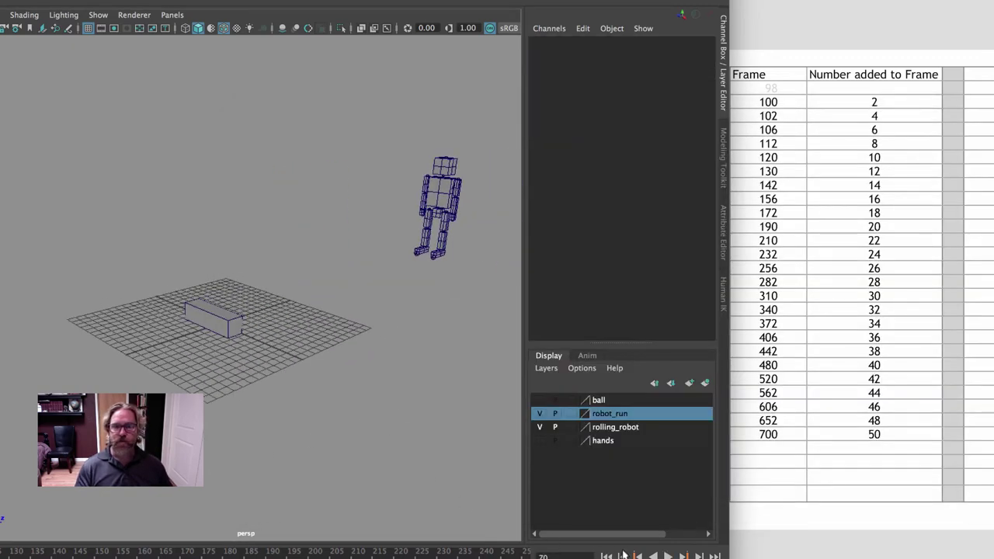
pyautogui.hotkey('alt', 'v')
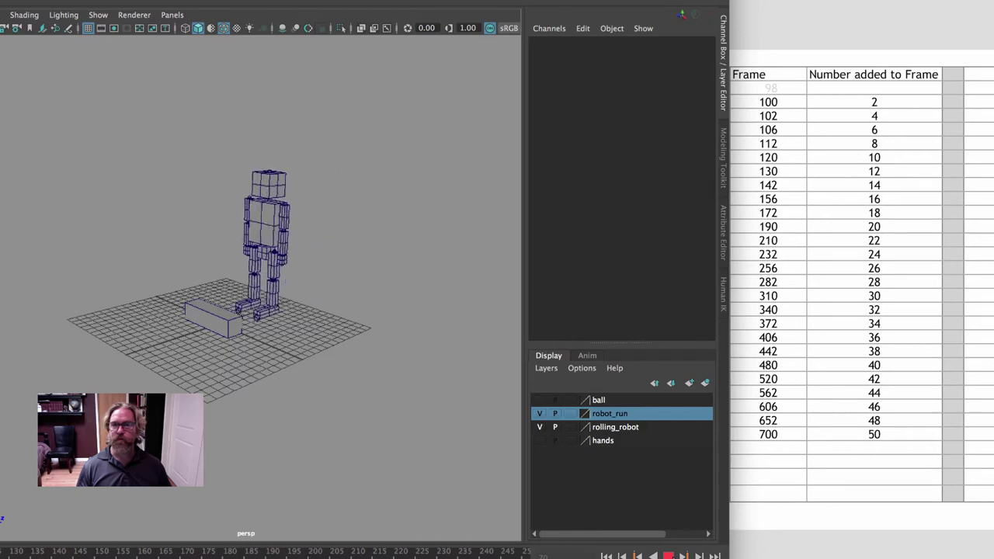
pyautogui.hotkey('alt', 'v')
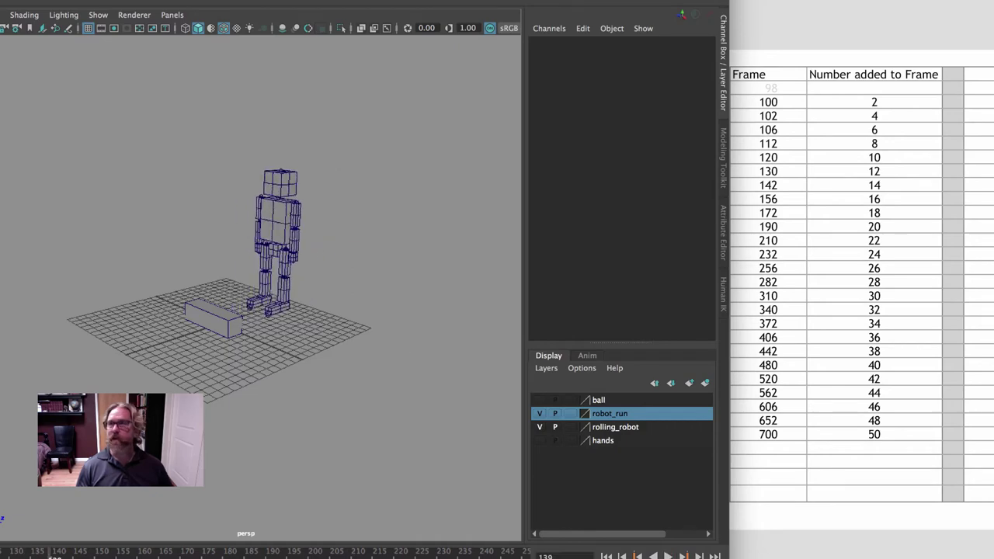
# Step: Create a playblast of the robot animation, watch the resulting movie and close it
pyautogui.click(186, 5)
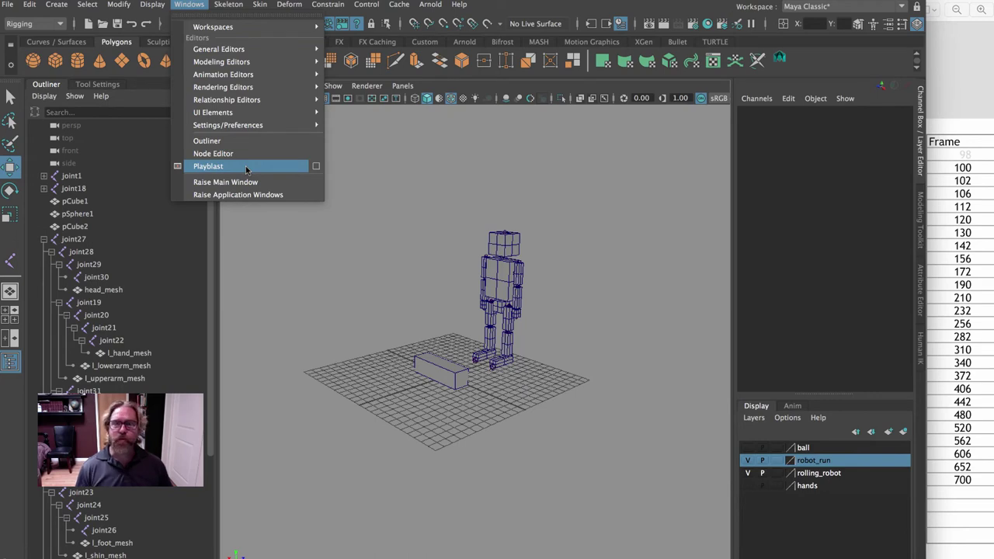
pyautogui.click(247, 170)
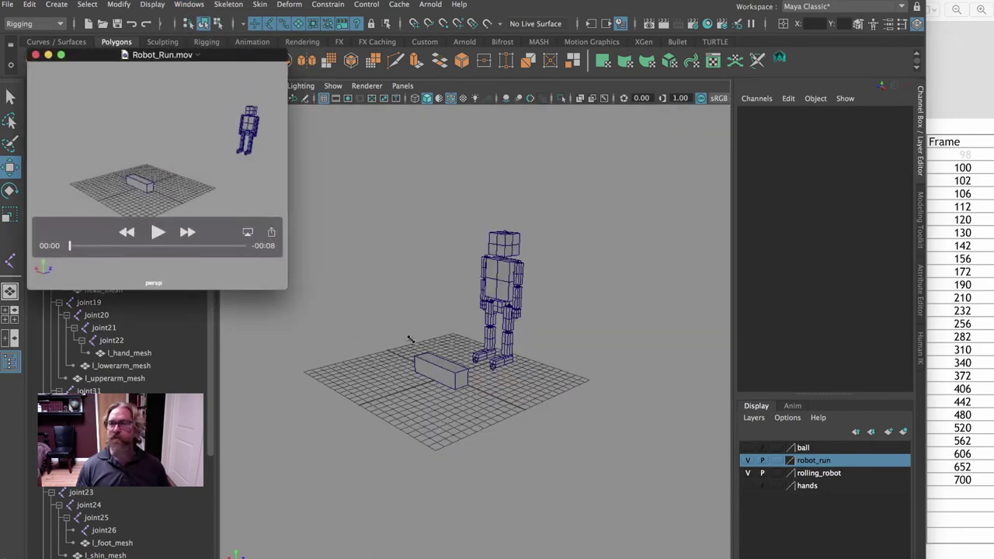
pyautogui.click(263, 359)
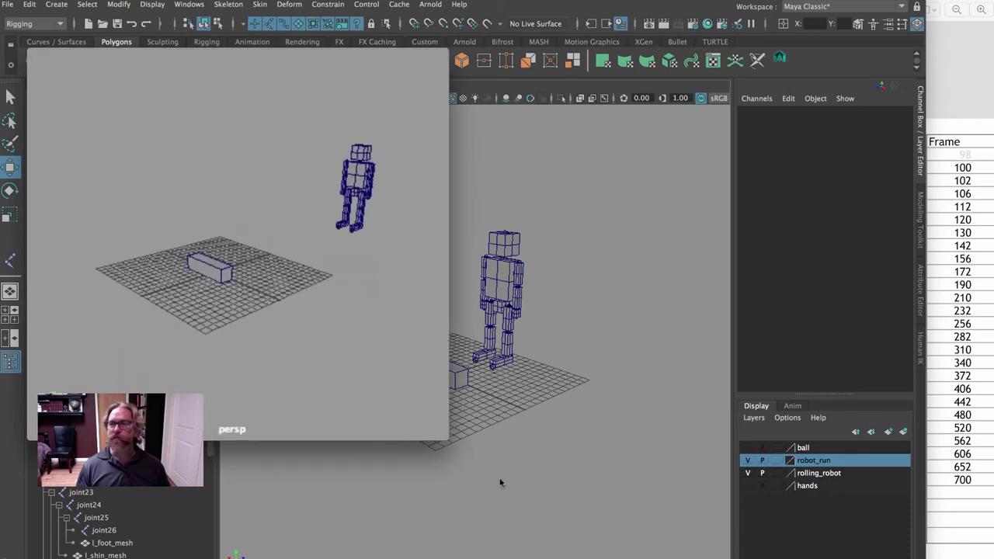
pyautogui.moveTo(257, 341)
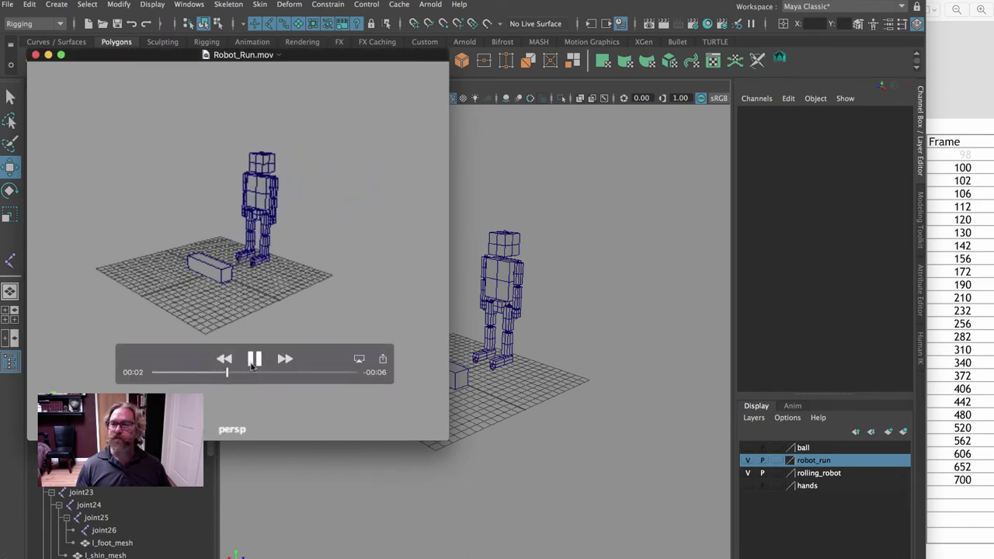
pyautogui.click(256, 358)
pyautogui.click(36, 55)
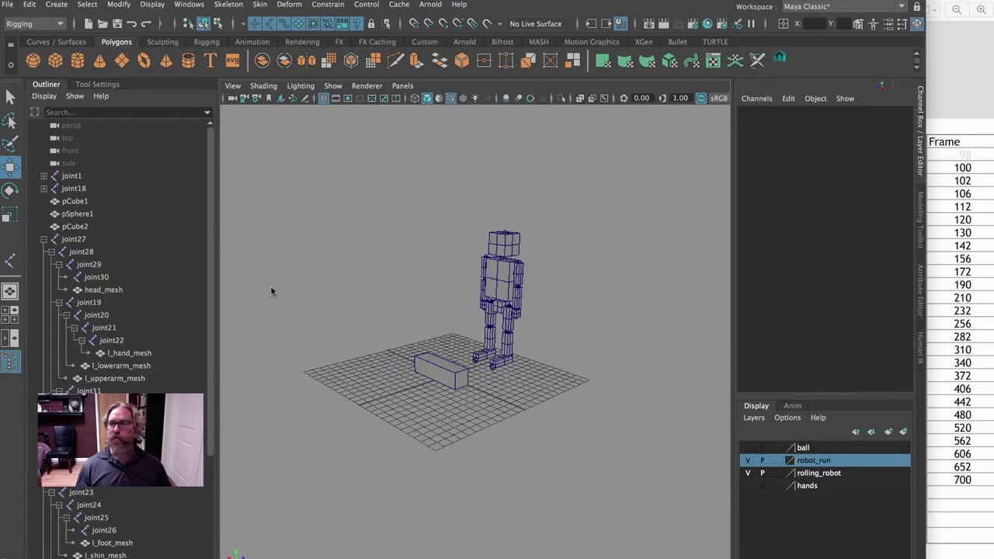
# Step: Select joint28 and, at frame 98, rotate the robot's upper body forward to about 28 degrees in Rotate X
pyautogui.click(81, 252)
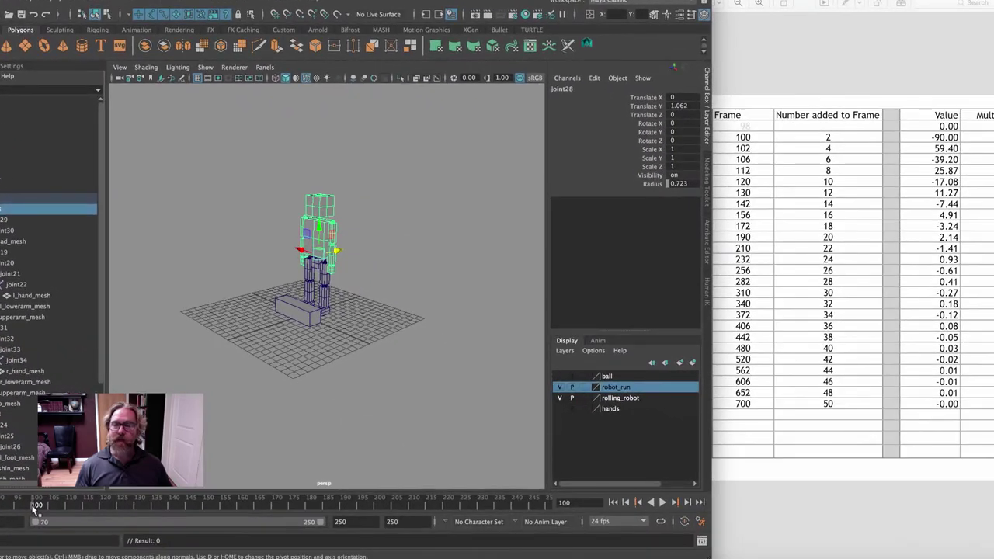
pyautogui.keyDown('alt'); pyautogui.moveTo(364, 352); pyautogui.dragTo(392, 419); pyautogui.keyUp('alt')
pyautogui.scroll(6, 419, 376)
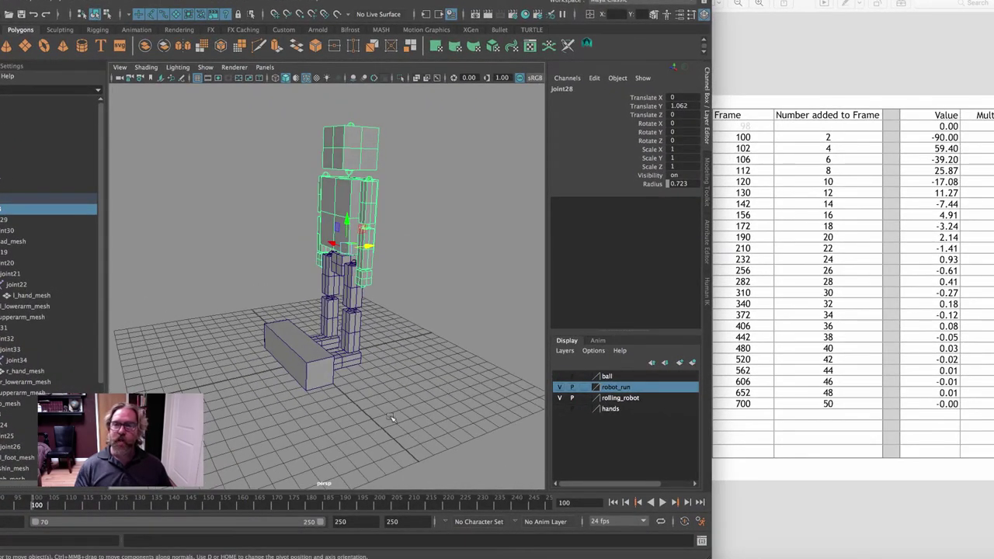
pyautogui.click(31, 506)
pyautogui.hotkey('alt', 'v')
pyautogui.click(25, 505)
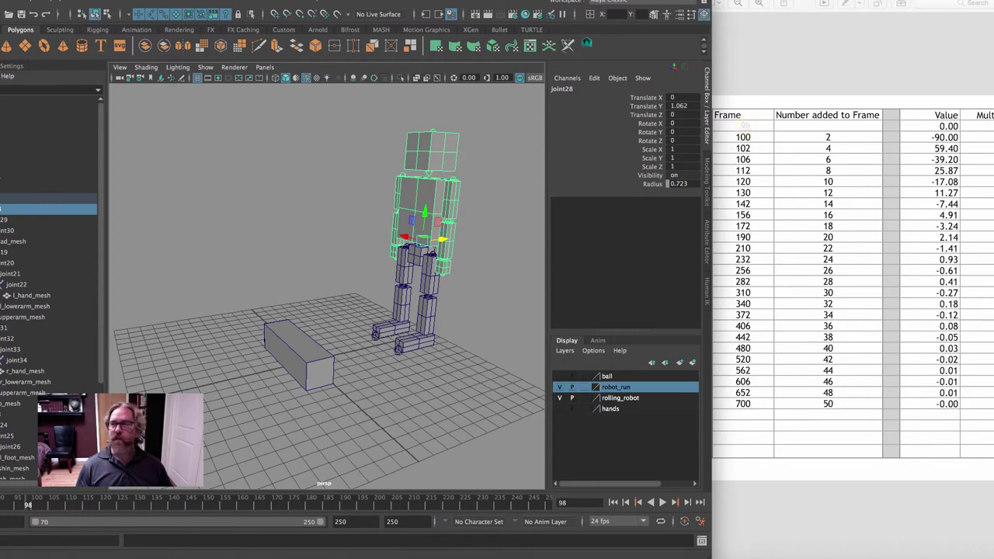
pyautogui.press('e')
pyautogui.moveTo(408, 229); pyautogui.dragTo(394, 237)
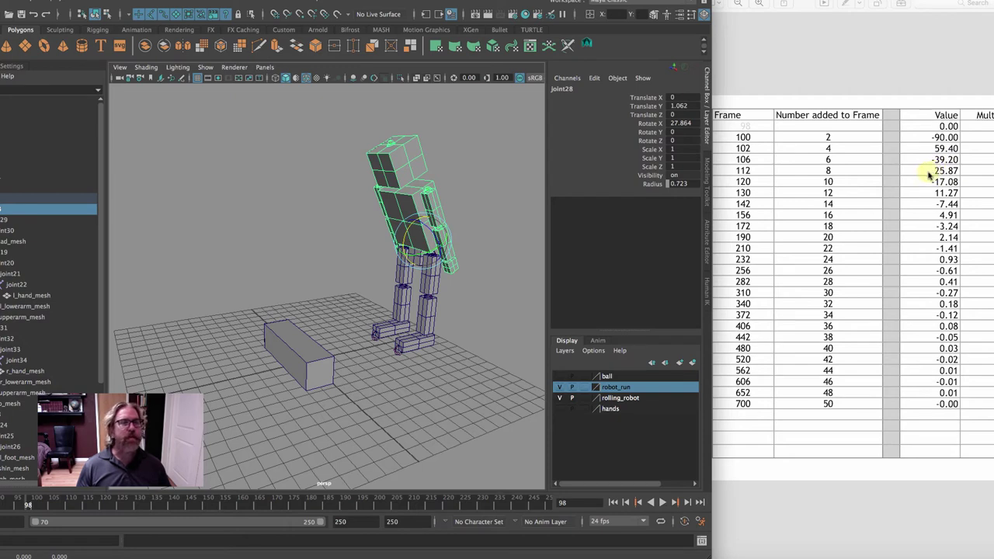
# Step: At frame 98, set joint28's Rotate X to 0 and key only that channel
pyautogui.click(567, 215)
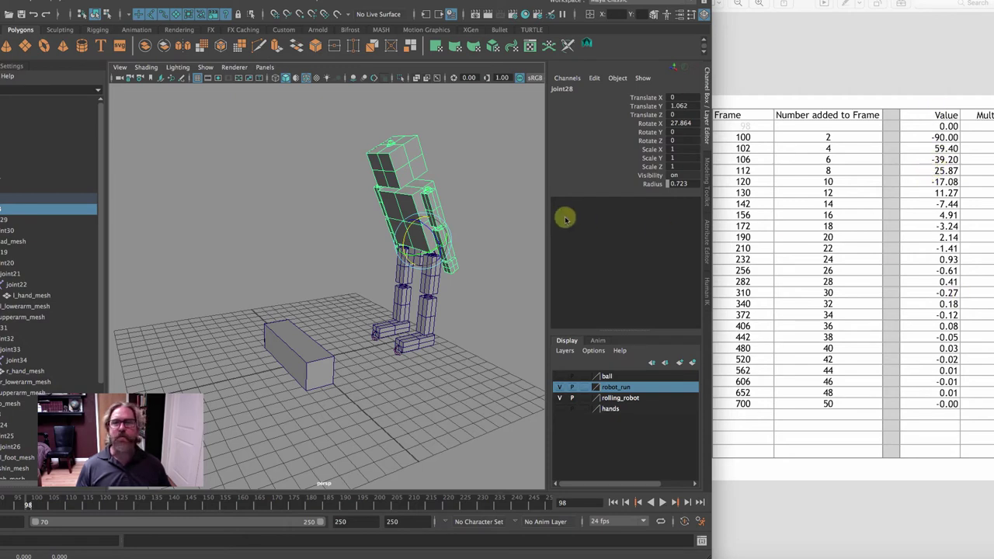
pyautogui.click(16, 495)
pyautogui.hotkey('alt', 'v')
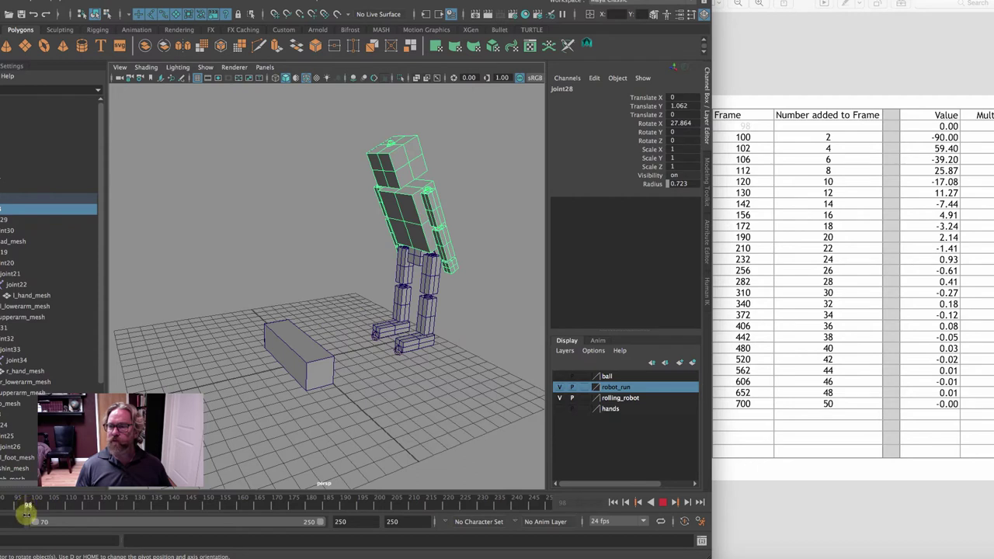
pyautogui.click(26, 506)
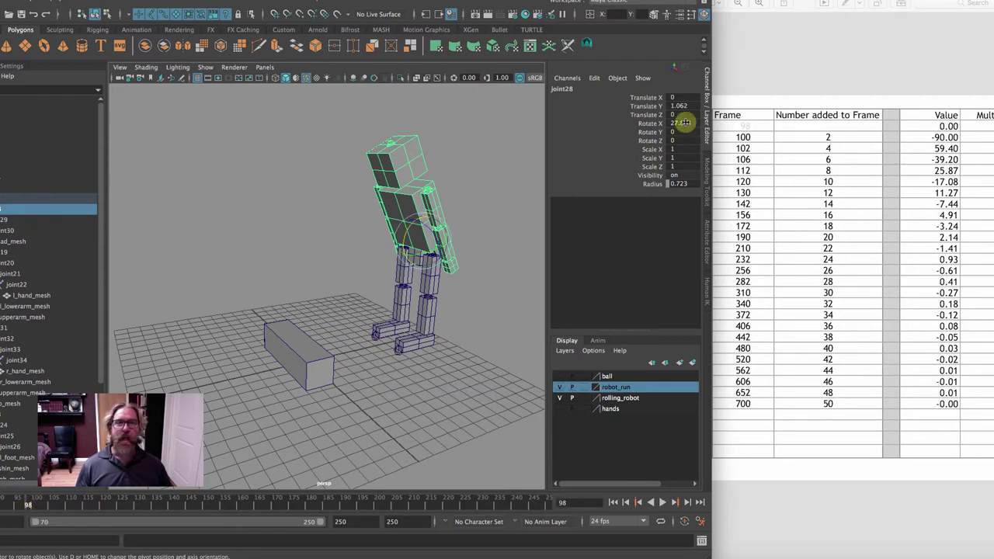
pyautogui.click(686, 122)
pyautogui.write('0')
pyautogui.press('Return')
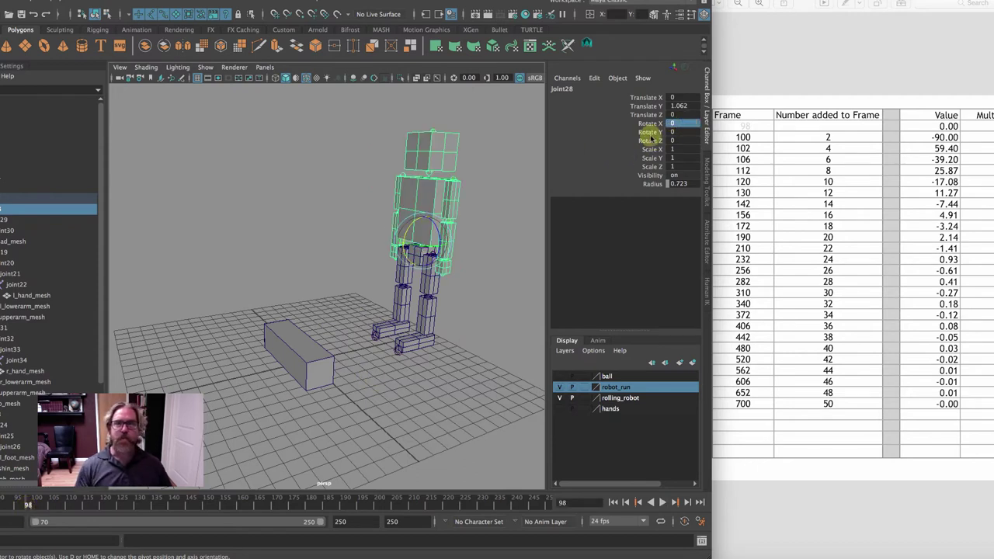
pyautogui.click(650, 124)
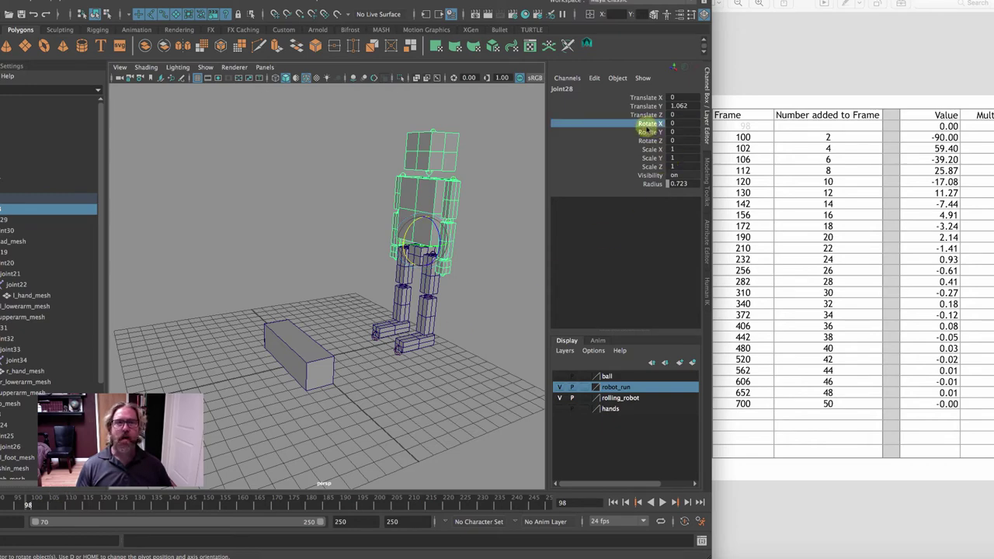
pyautogui.rightClick(649, 128)
pyautogui.click(668, 148)
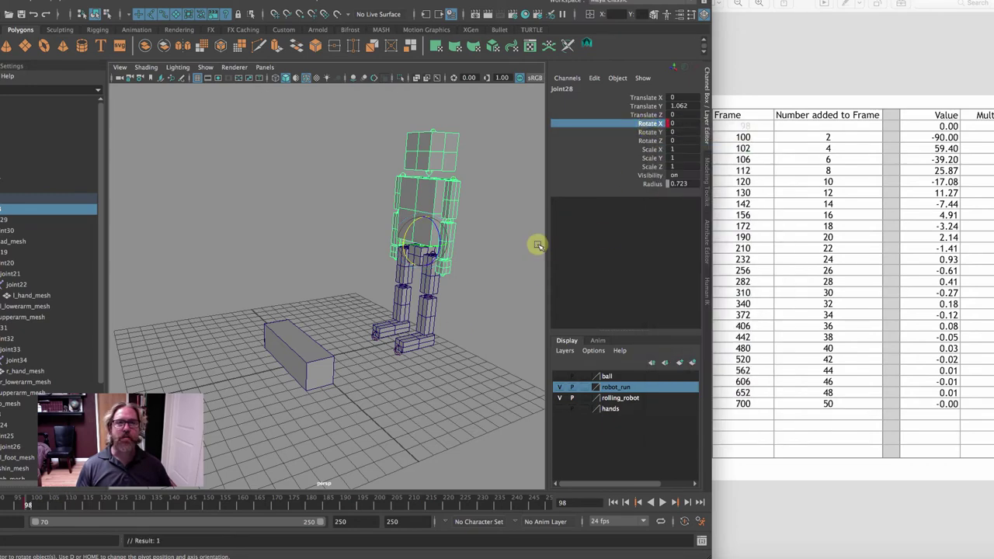
# Step: At frame 100, set joint28's Rotate X to 90 and key it so the upper body folds forward over the box
pyautogui.moveTo(31, 509); pyautogui.dragTo(35, 511)
pyautogui.moveTo(347, 249); pyautogui.dragTo(311, 221)
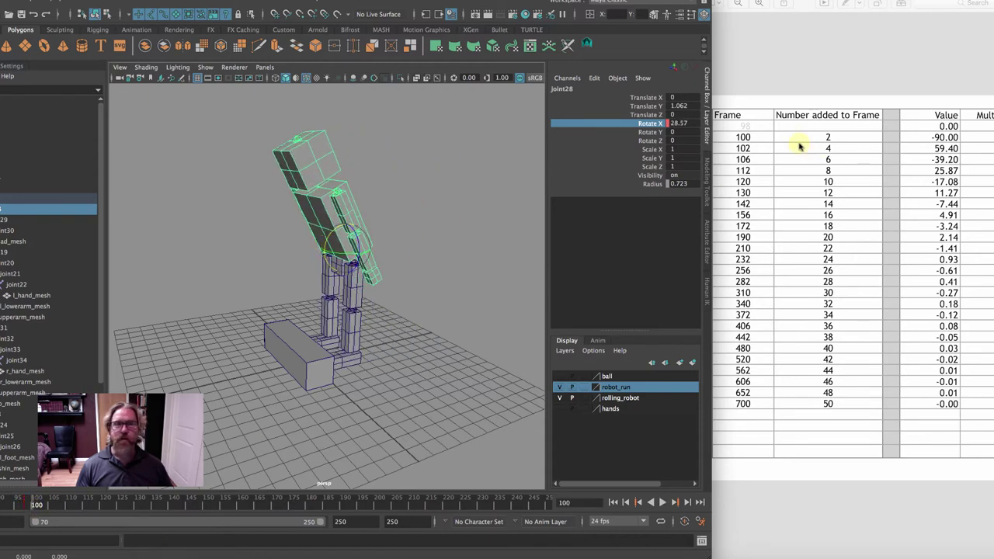
pyautogui.click(679, 124)
pyautogui.write('90')
pyautogui.press('Return')
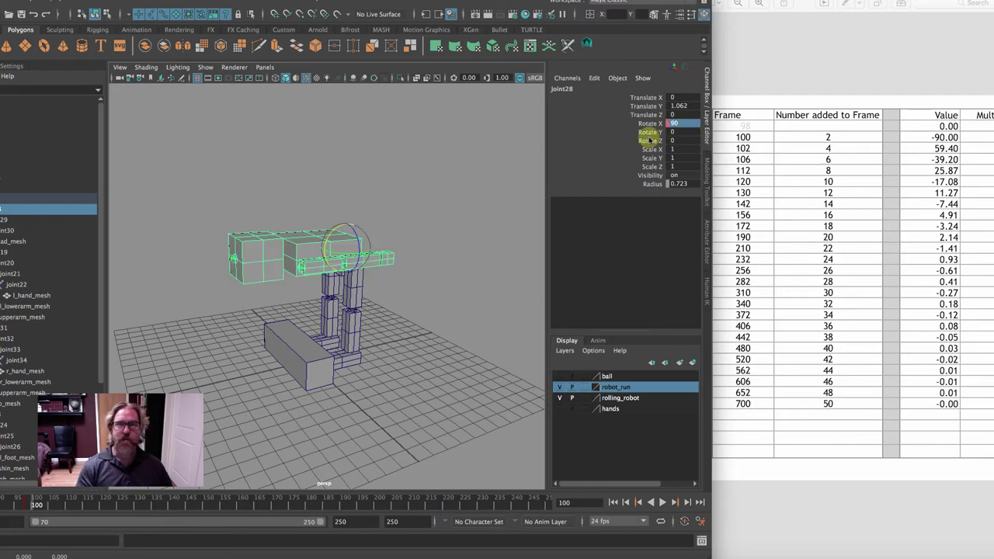
pyautogui.click(647, 124)
pyautogui.rightClick(650, 126)
pyautogui.click(669, 147)
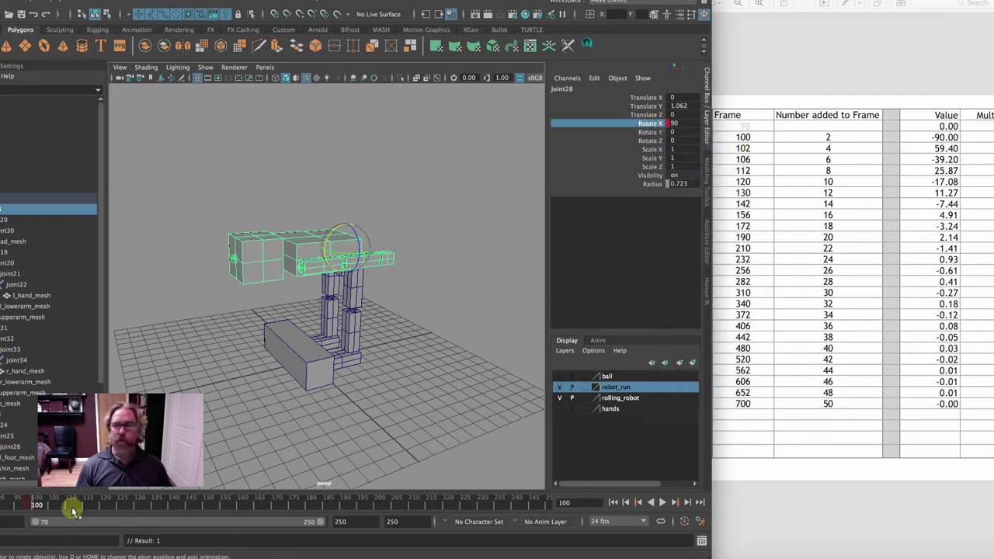
# Step: At frame 102, set joint28's Rotate X to -60 and key it so the upper body whips backward
pyautogui.click(39, 506)
pyautogui.click(42, 506)
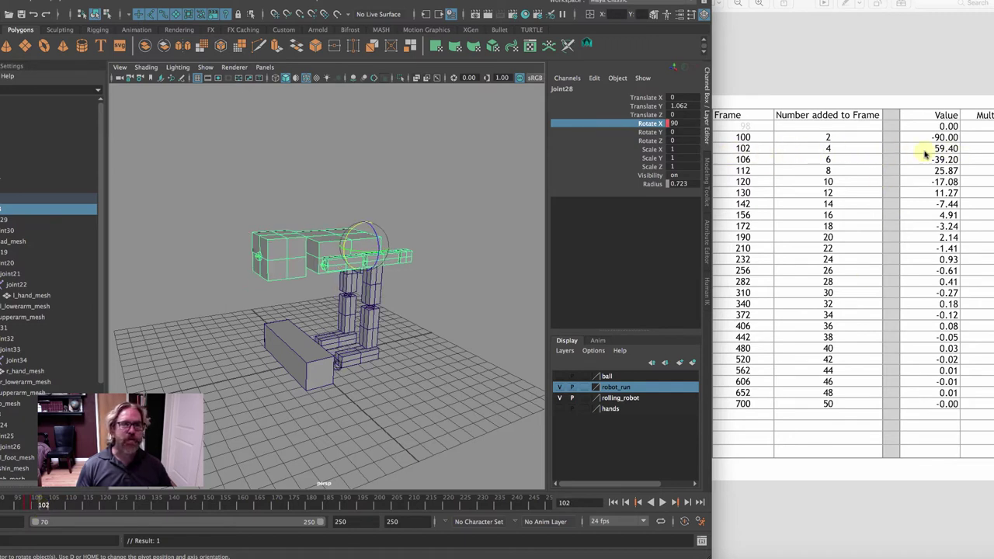
pyautogui.click(685, 123)
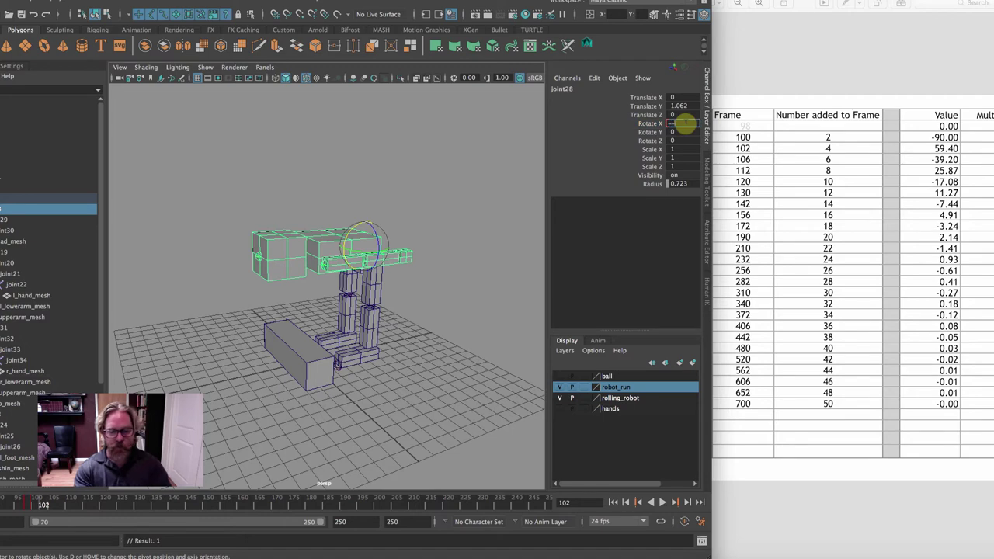
pyautogui.write('-')
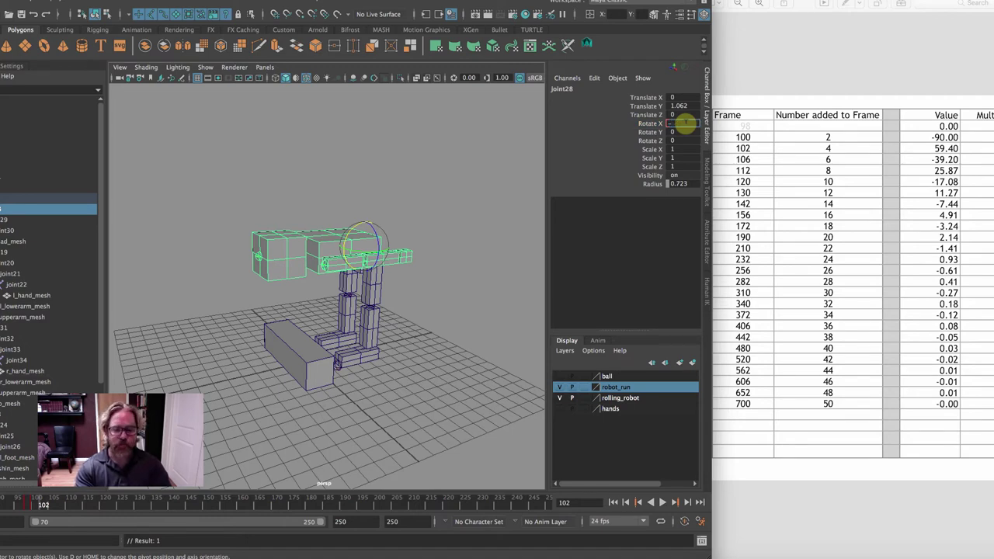
pyautogui.write('59.4')
pyautogui.press('Return')
pyautogui.click(649, 123)
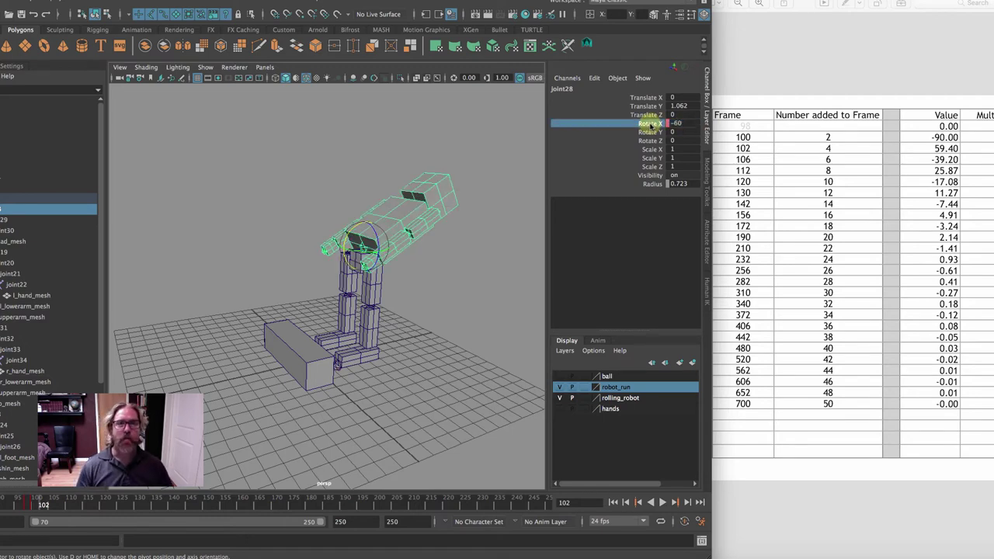
pyautogui.rightClick(650, 124)
pyautogui.click(668, 147)
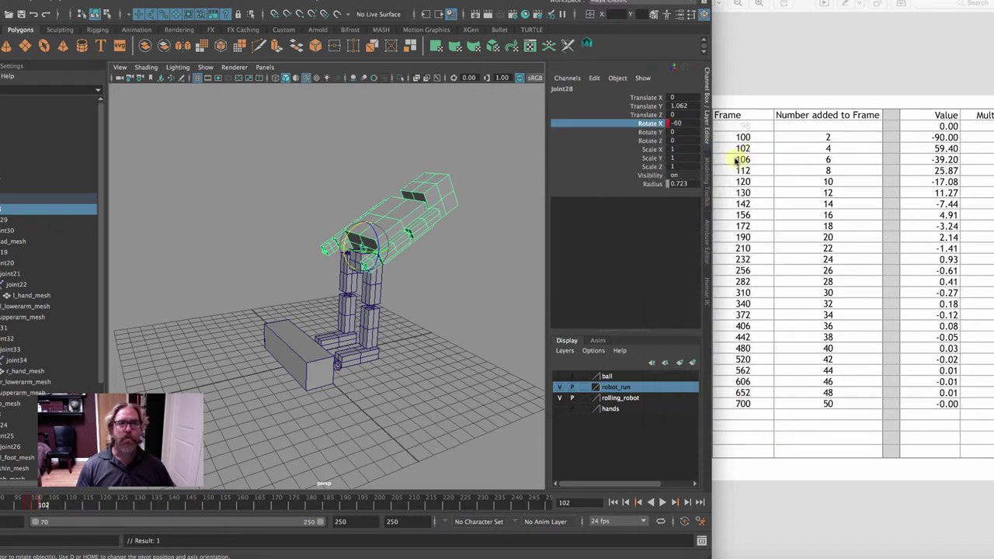
# Step: At frame 106, set joint28's Rotate X to 40 and key the channel
pyautogui.moveTo(43, 506); pyautogui.dragTo(57, 507)
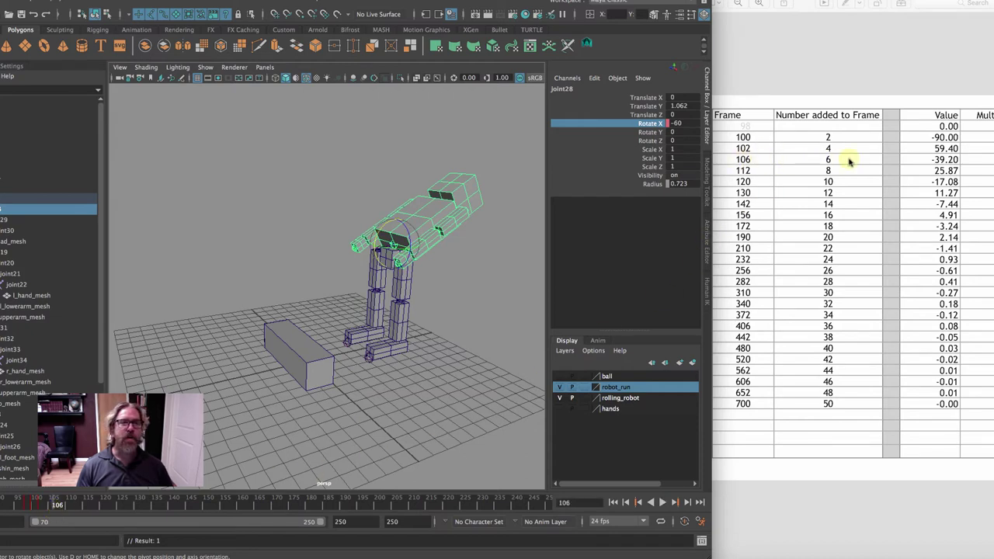
pyautogui.click(677, 124)
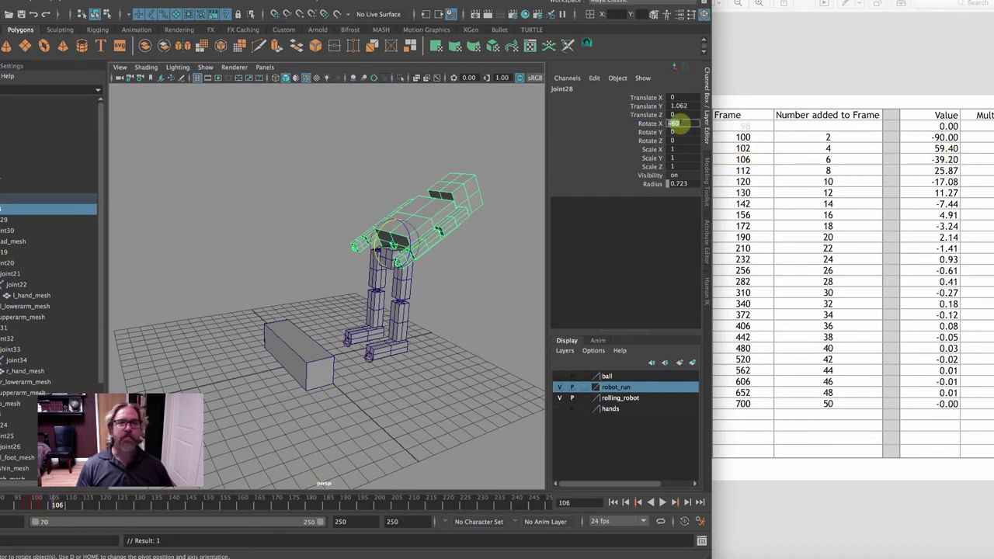
pyautogui.write('40')
pyautogui.press('Return')
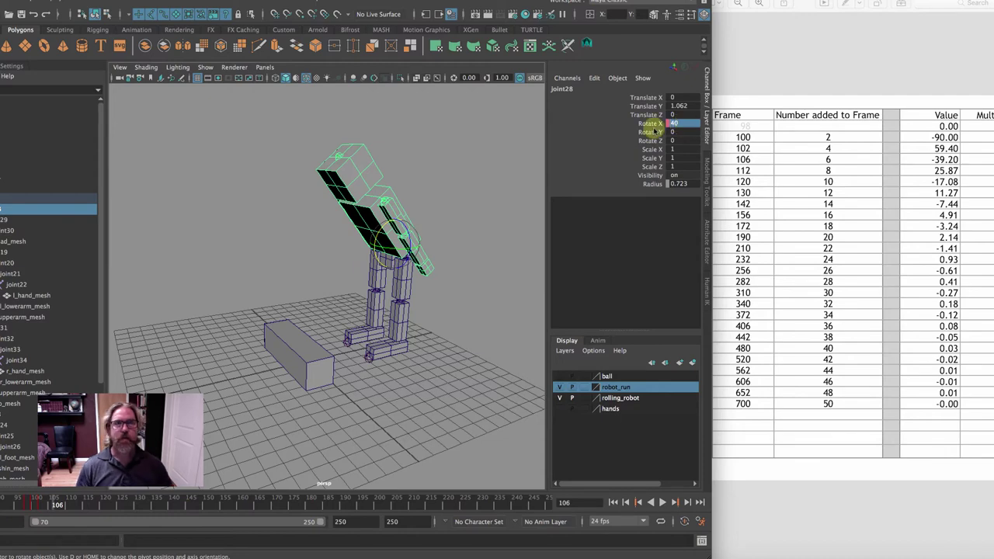
pyautogui.click(650, 124)
pyautogui.rightClick(649, 126)
pyautogui.click(667, 143)
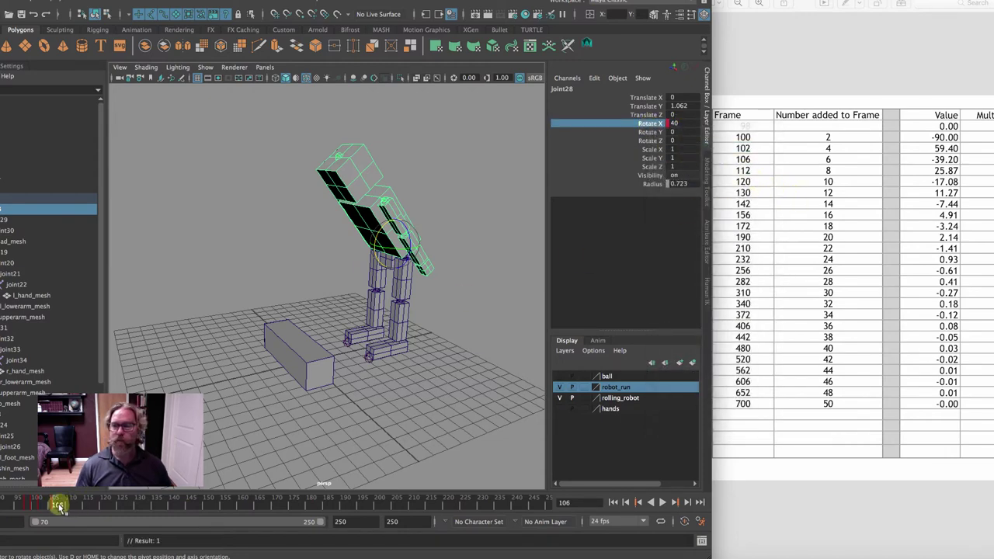
# Step: At frame 112, set joint28's Rotate X to -25 and key the channel
pyautogui.moveTo(61, 504); pyautogui.dragTo(78, 507)
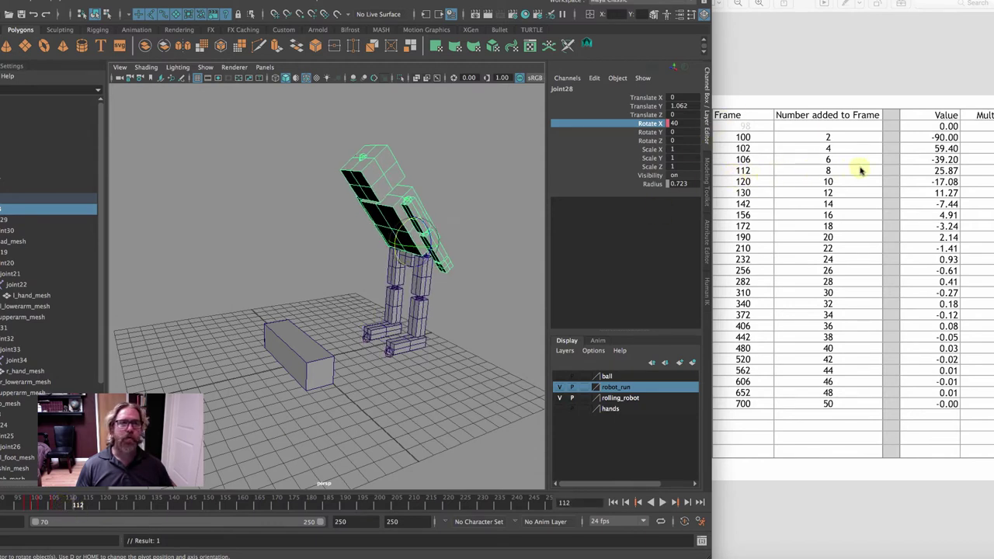
pyautogui.click(687, 122)
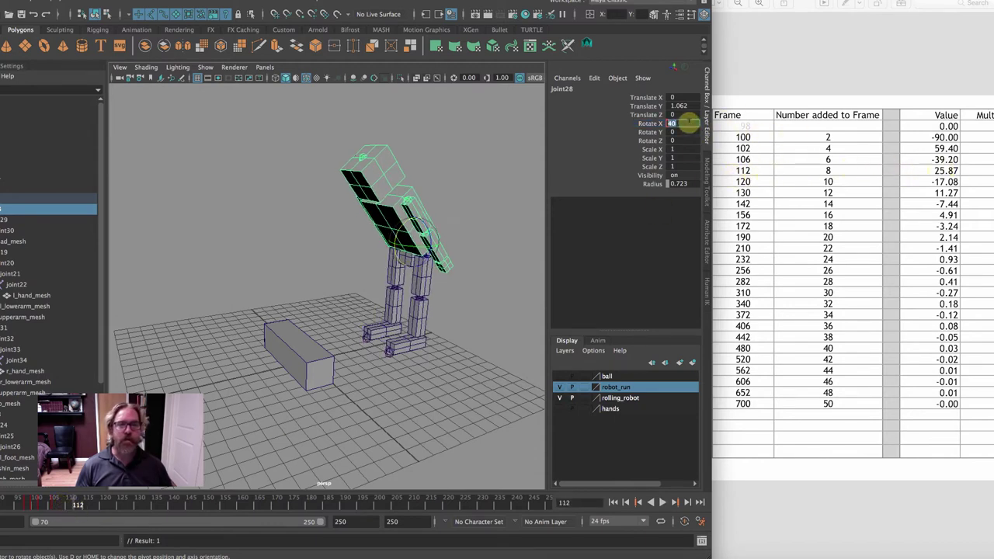
pyautogui.write('-25')
pyautogui.press('Return')
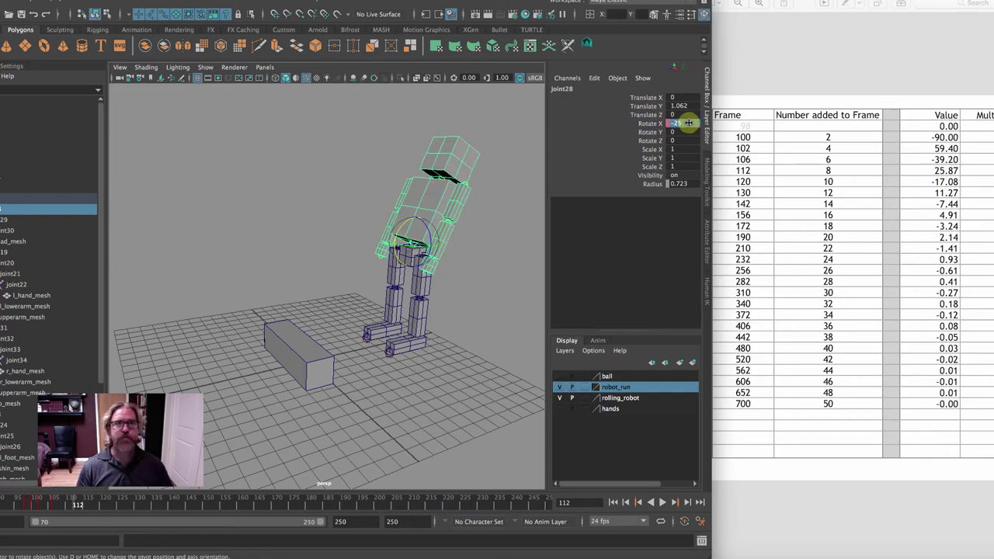
pyautogui.click(647, 124)
pyautogui.rightClick(649, 125)
pyautogui.click(681, 147)
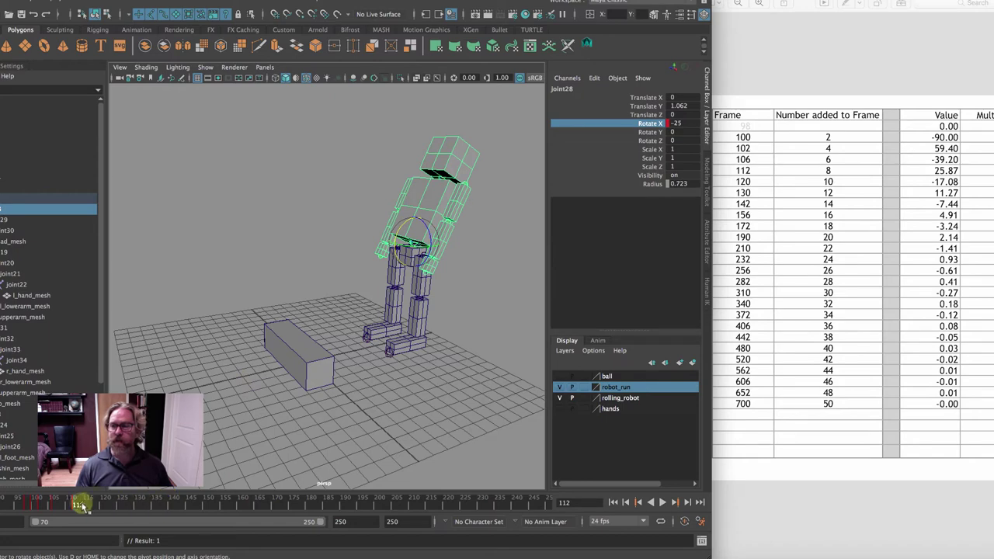
# Step: Key joint28's Rotate X at frames 120, 130, 142 and 156 with rounded, sign-flipped table values, including -11 at 130 and 7 at 142
pyautogui.press('.')
pyautogui.press('.')
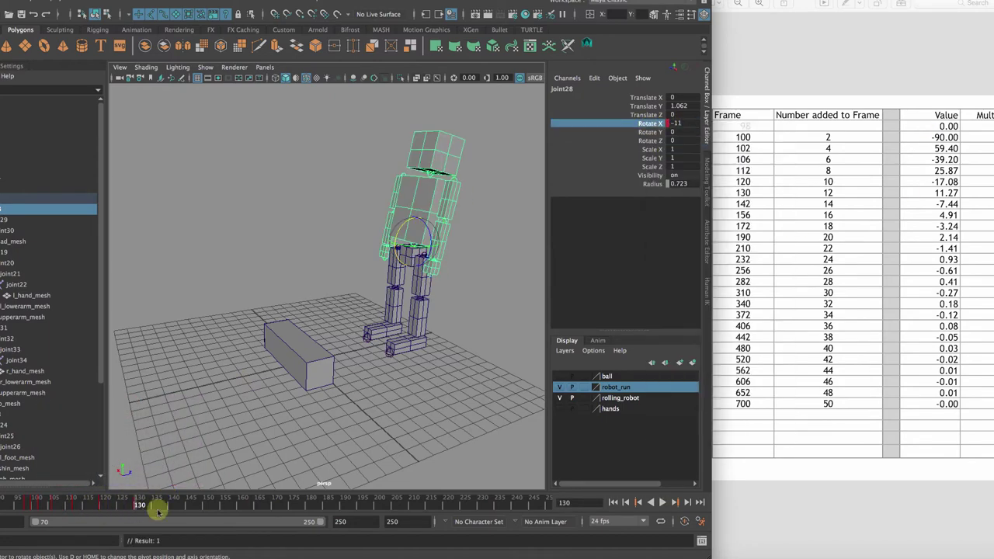
pyautogui.press('.')
pyautogui.click(657, 127)
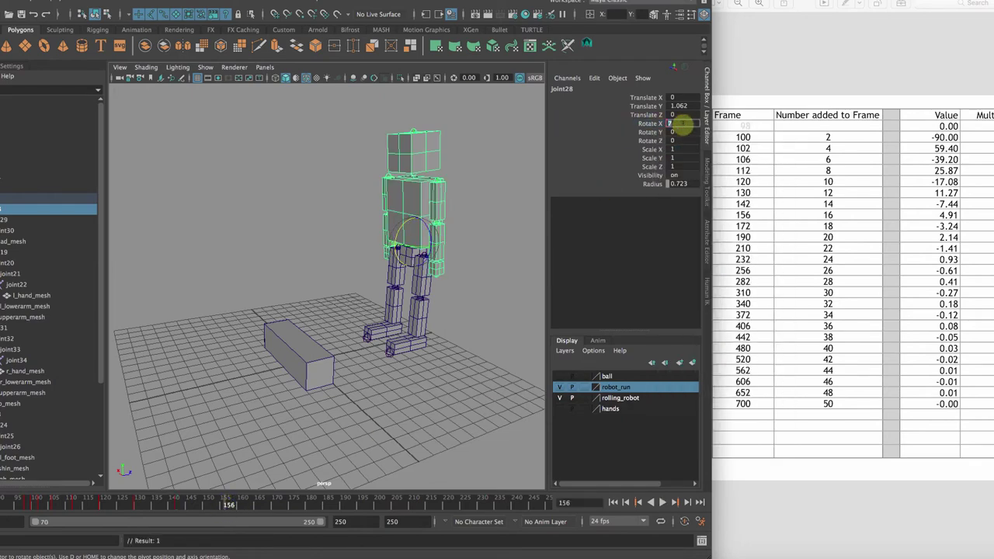
pyautogui.rightClick(684, 118)
pyautogui.click(668, 132)
# Step: Key joint28's Rotate X as 3 at frame 172 and -2 at frame 190
pyautogui.click(238, 506)
pyautogui.press('.')
pyautogui.click(342, 508)
pyautogui.click(686, 130)
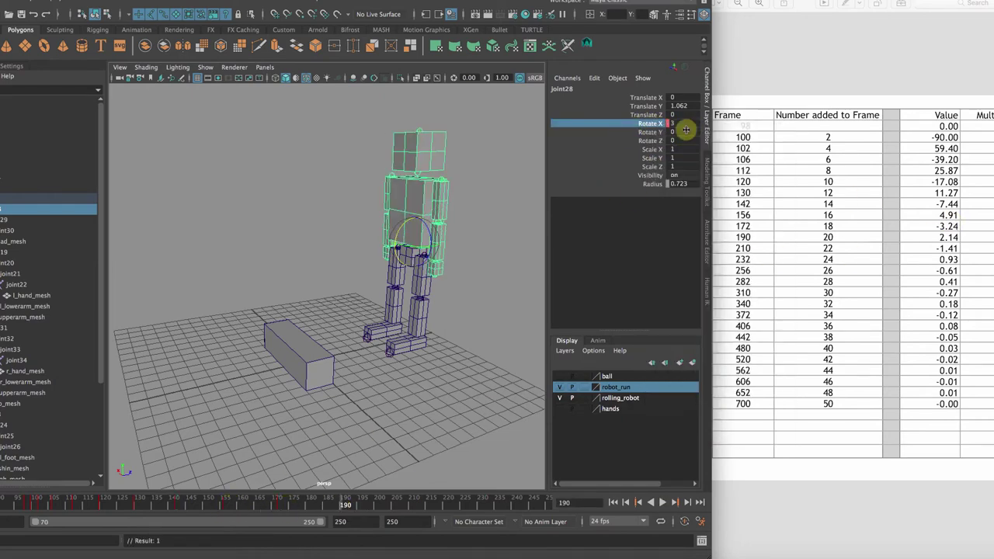
# Step: At frame 210, set joint28's Rotate X to 1 and key the channel
pyautogui.click(410, 505)
pyautogui.click(742, 256)
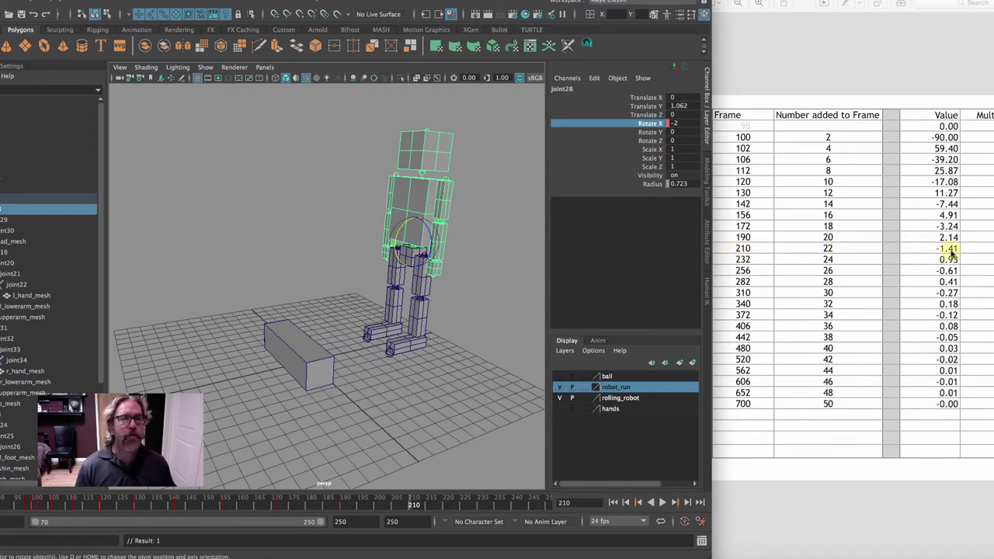
pyautogui.doubleClick(682, 123)
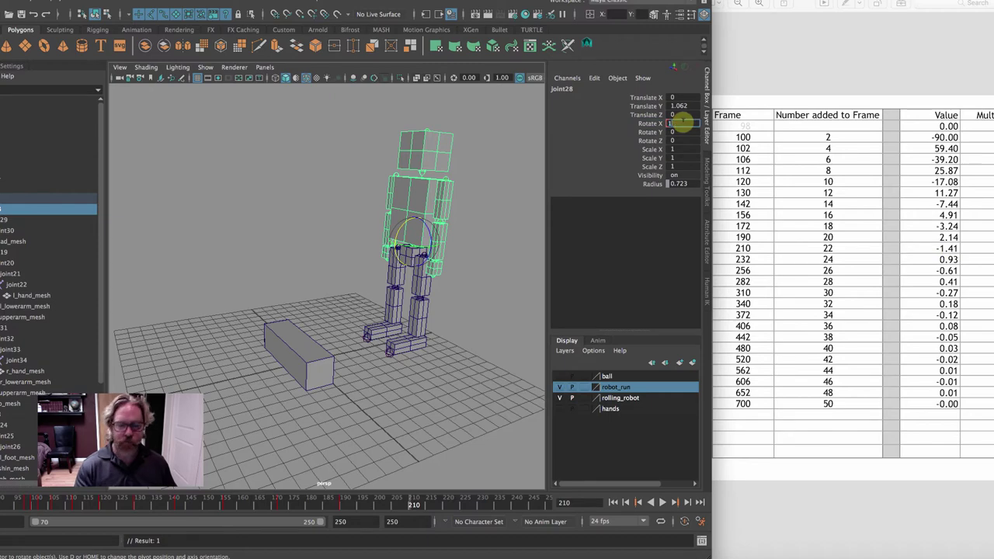
pyautogui.press('Return')
pyautogui.click(652, 123)
pyautogui.rightClick(662, 125)
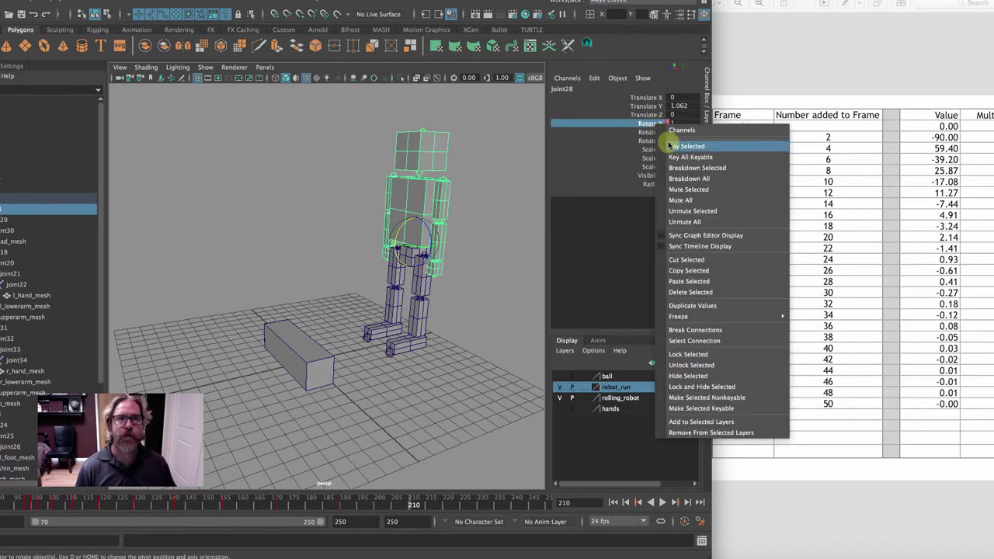
pyautogui.click(670, 146)
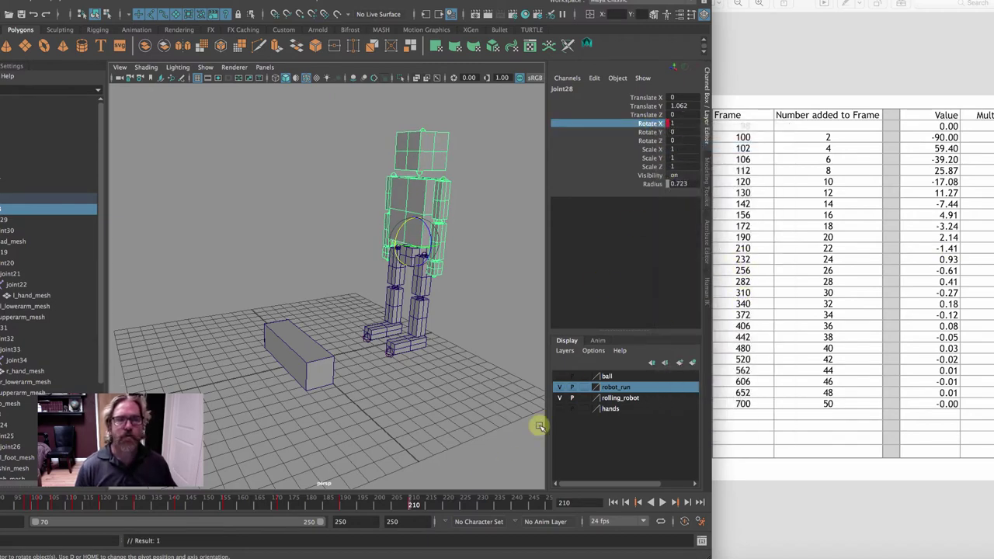
# Step: At frame 232, set joint28's Rotate X to 0 and key it to end the upper-body wobble
pyautogui.moveTo(481, 507); pyautogui.dragTo(487, 506)
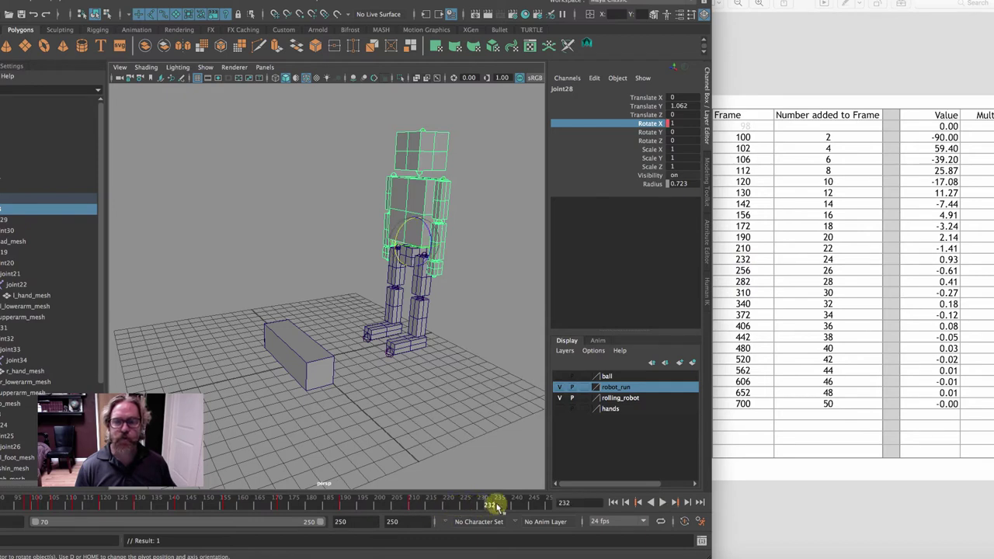
pyautogui.click(682, 124)
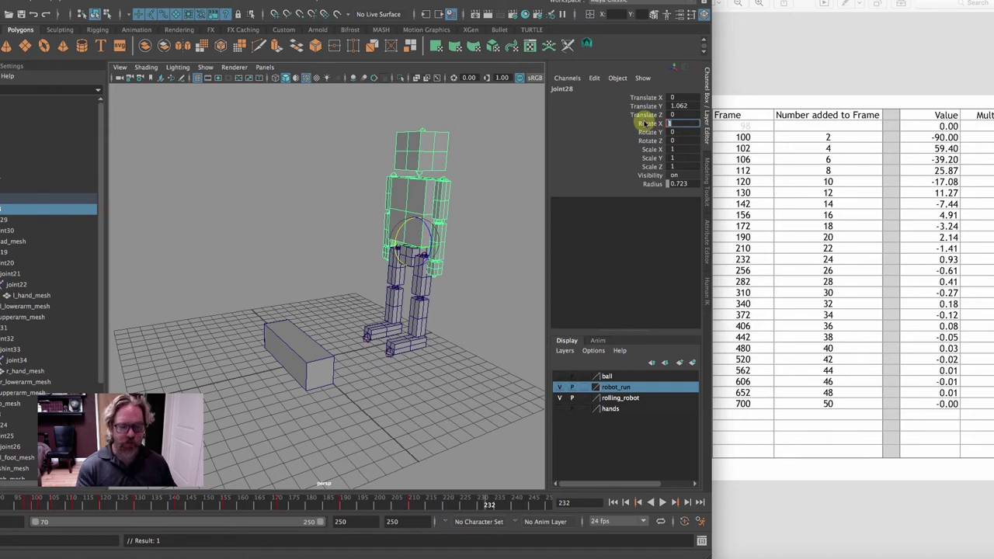
pyautogui.click(645, 124)
pyautogui.rightClick(646, 125)
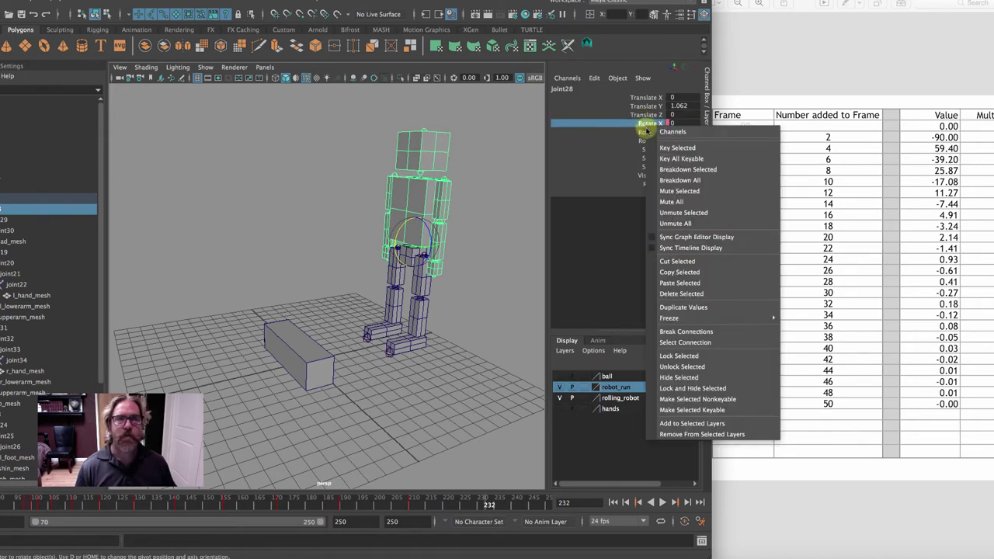
pyautogui.click(677, 148)
# Step: Return to frame 70 and play back the collision with the upper-body rotation
pyautogui.click(485, 506)
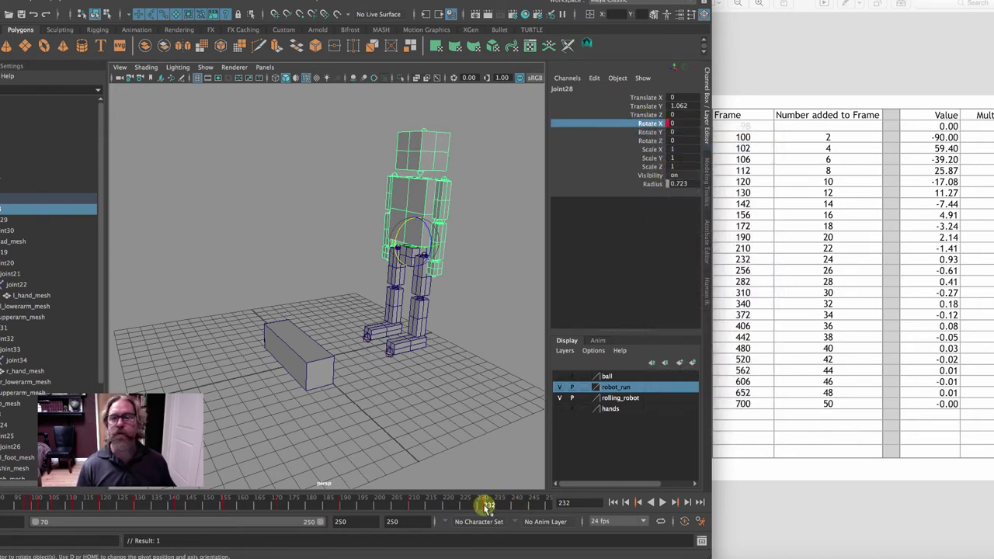
pyautogui.moveTo(484, 506)
pyautogui.mouseDown()
pyautogui.moveTo(493, 503)
pyautogui.moveTo(292, 489)
pyautogui.moveTo(3, 503)
pyautogui.mouseUp()
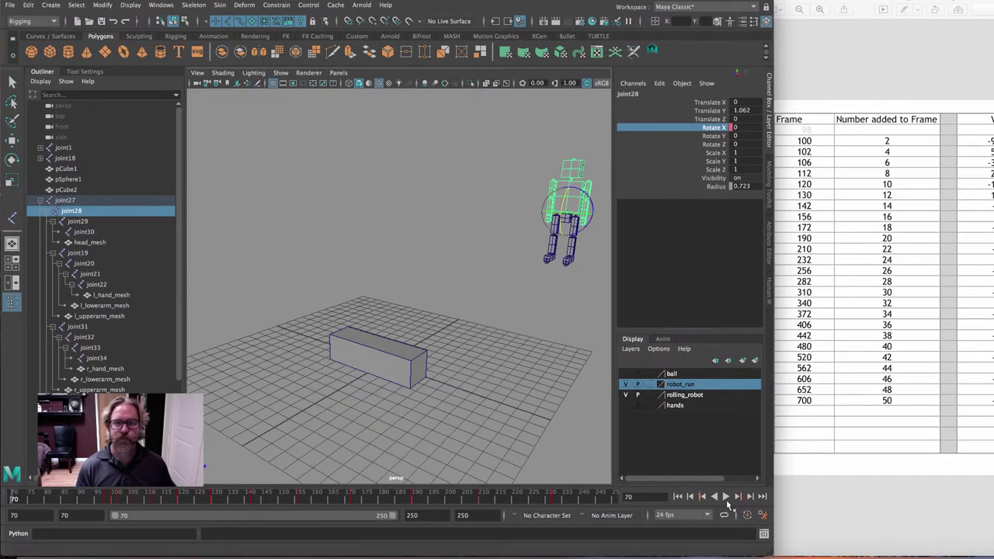
pyautogui.click(662, 502)
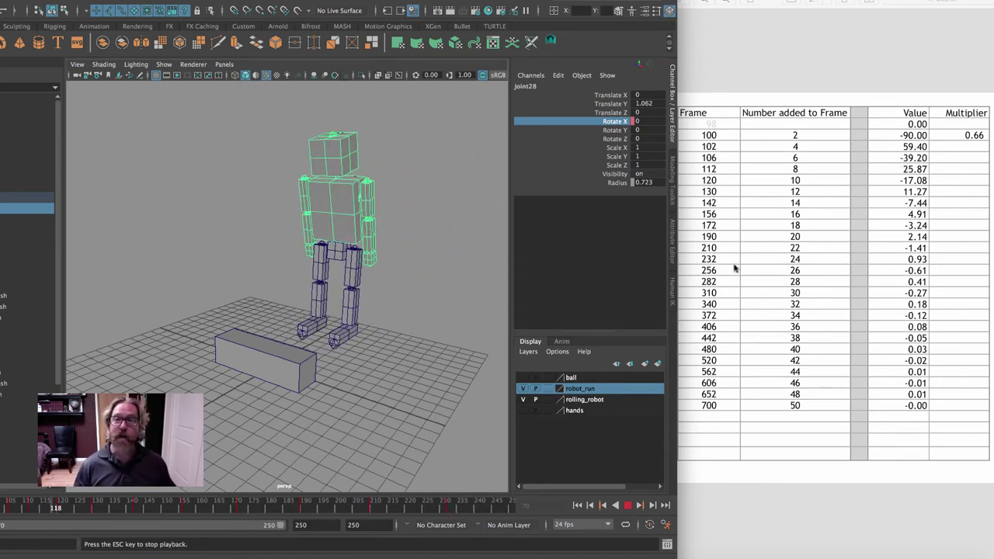
# Step: Stop playback, open the Graph Editor for joint28 and select all keys on its Rotate X curve
pyautogui.press('Escape')
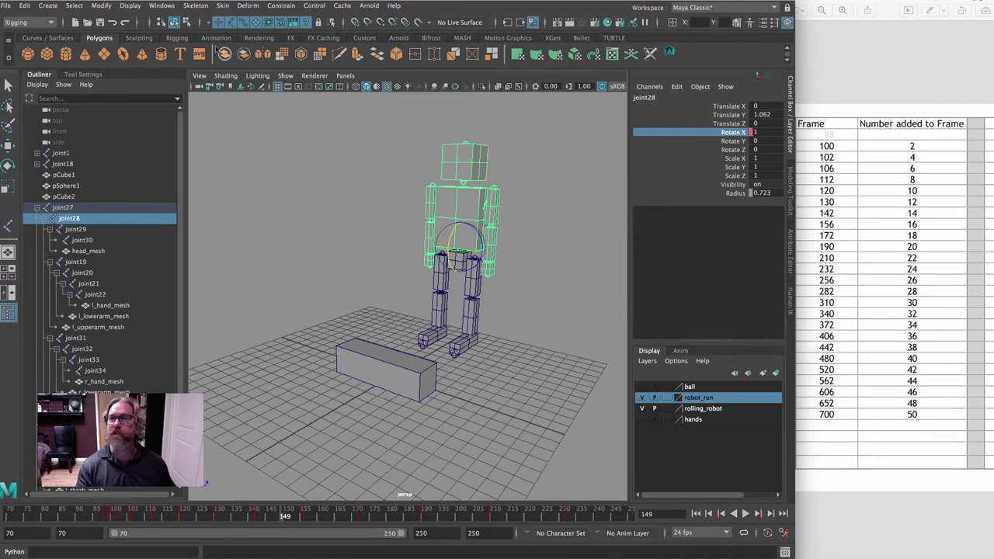
pyautogui.click(162, 5)
pyautogui.moveTo(233, 66)
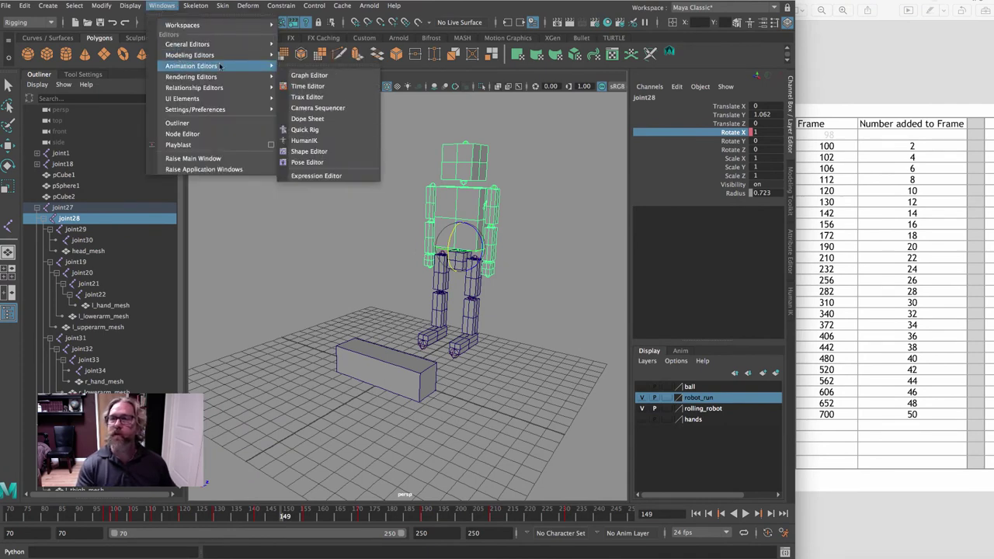
pyautogui.click(338, 75)
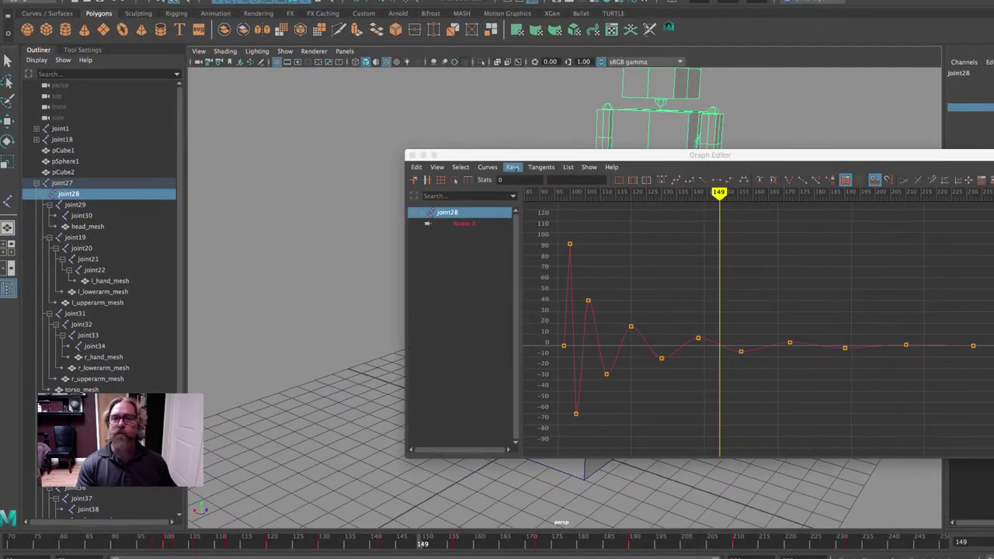
pyautogui.moveTo(542, 218); pyautogui.dragTo(988, 424)
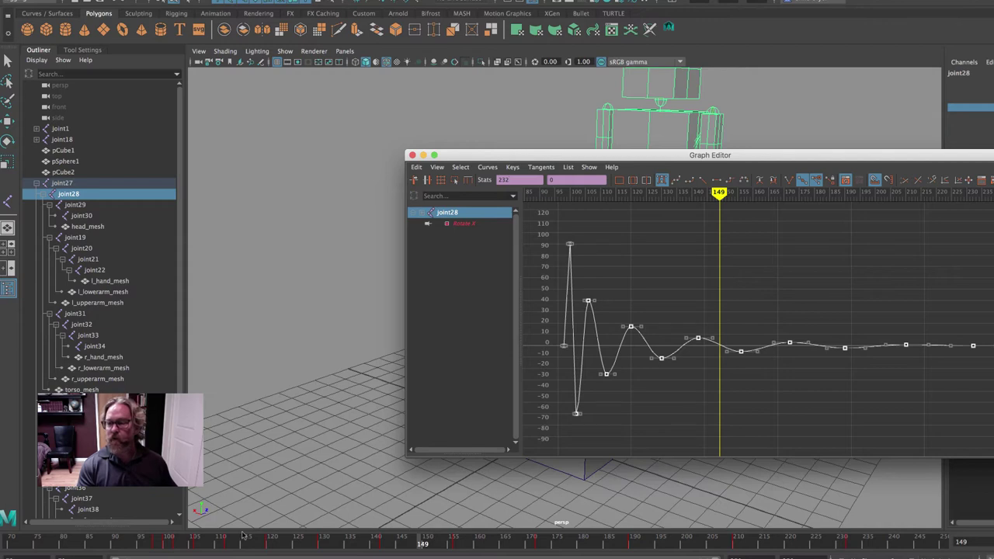
# Step: Go to frame 98 and turn on X-ray joint display in the viewport, moving the Graph Editor clear of the robot
pyautogui.click(155, 547)
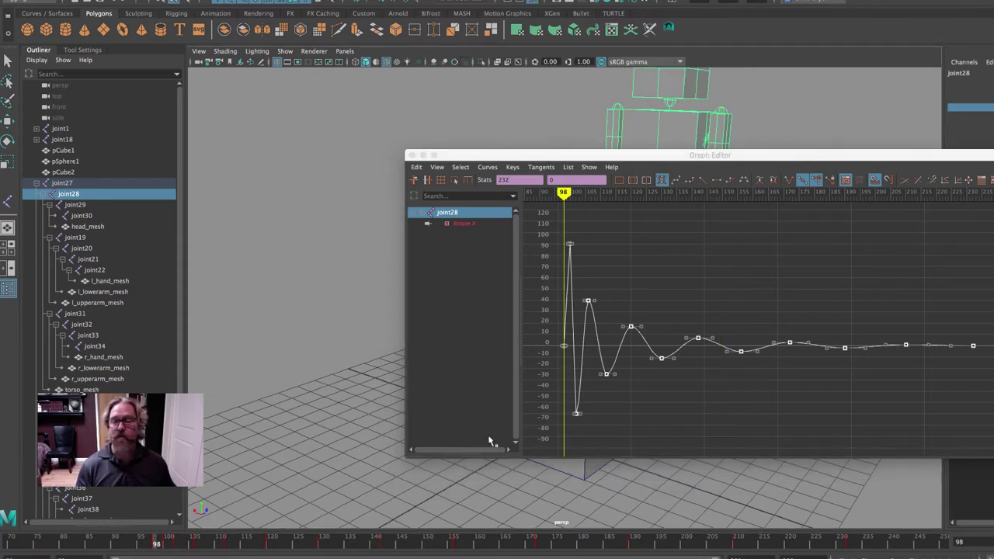
pyautogui.moveTo(646, 158); pyautogui.dragTo(413, 240)
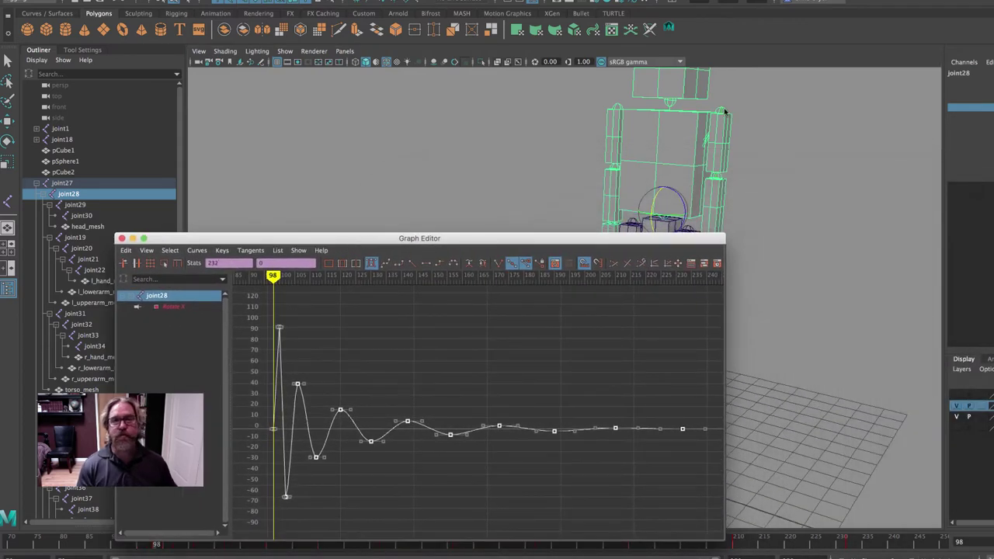
pyautogui.click(514, 61)
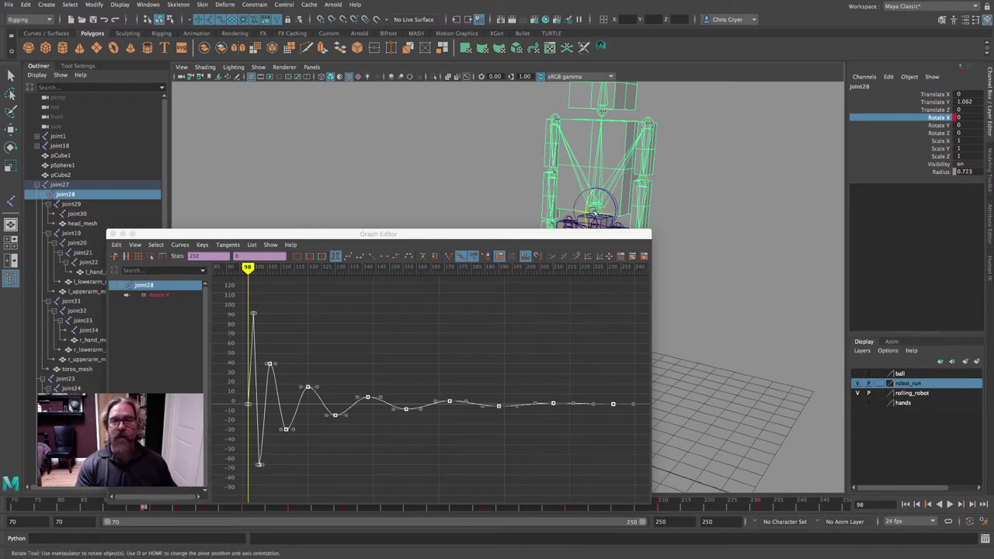
# Step: Copy all of joint28's Rotate X keys in the Graph Editor and move its window clear of the robot
pyautogui.click(236, 294)
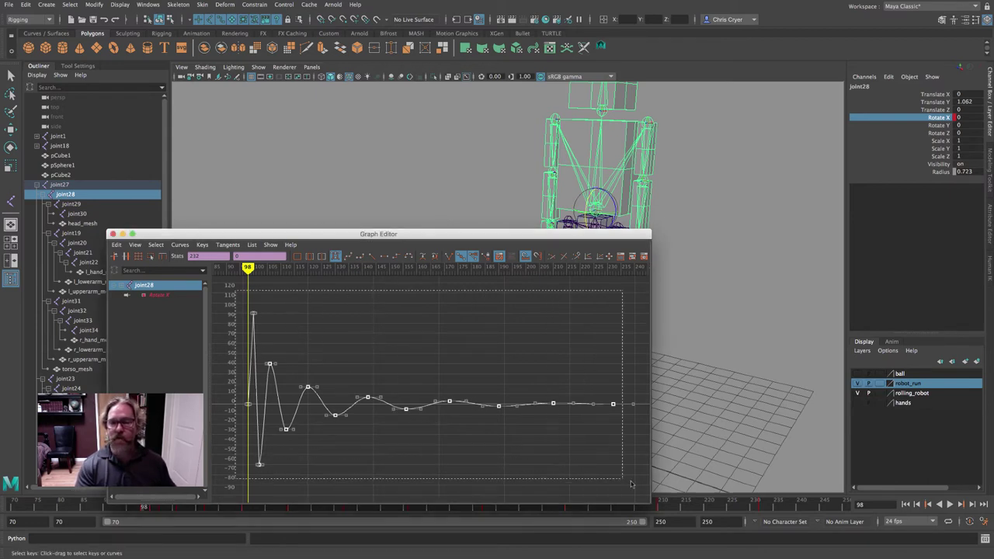
pyautogui.click(116, 244)
pyautogui.moveTo(135, 245)
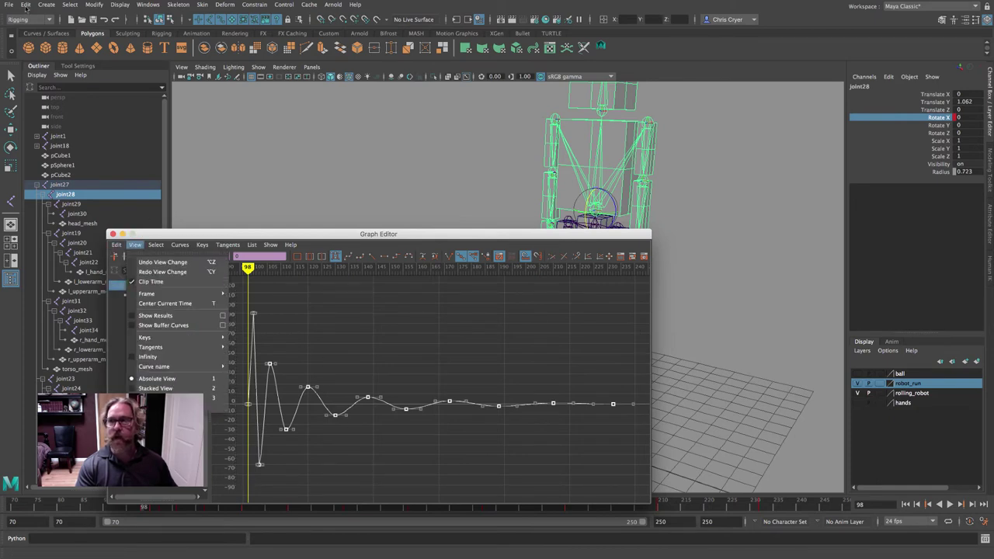
pyautogui.moveTo(165, 234); pyautogui.dragTo(221, 202)
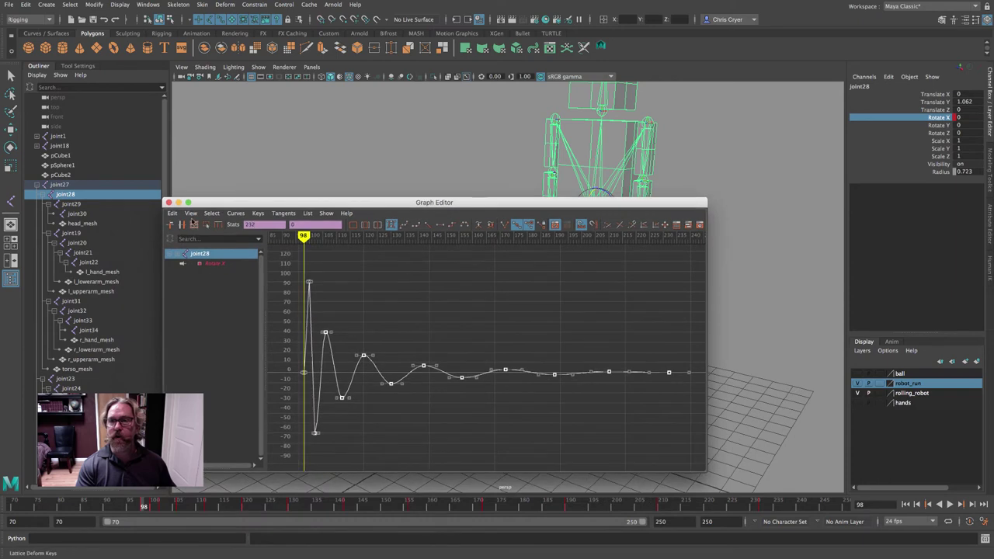
pyautogui.click(172, 213)
pyautogui.click(188, 253)
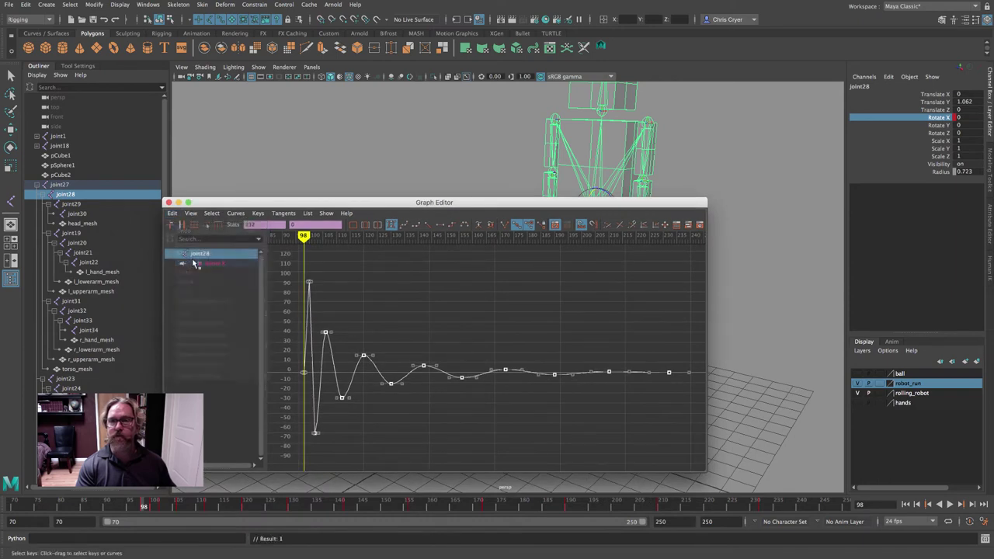
pyautogui.moveTo(267, 205); pyautogui.dragTo(548, 267)
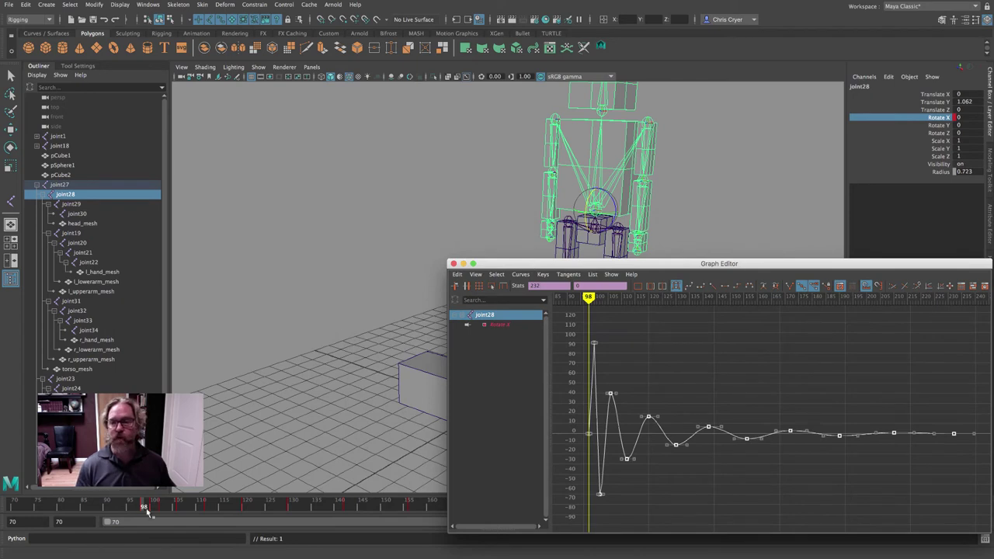
# Step: Select the shoulder joint joint19 and key only its Rotate X at 0 on frame 98
pyautogui.click(652, 125)
pyautogui.moveTo(644, 115); pyautogui.dragTo(647, 114)
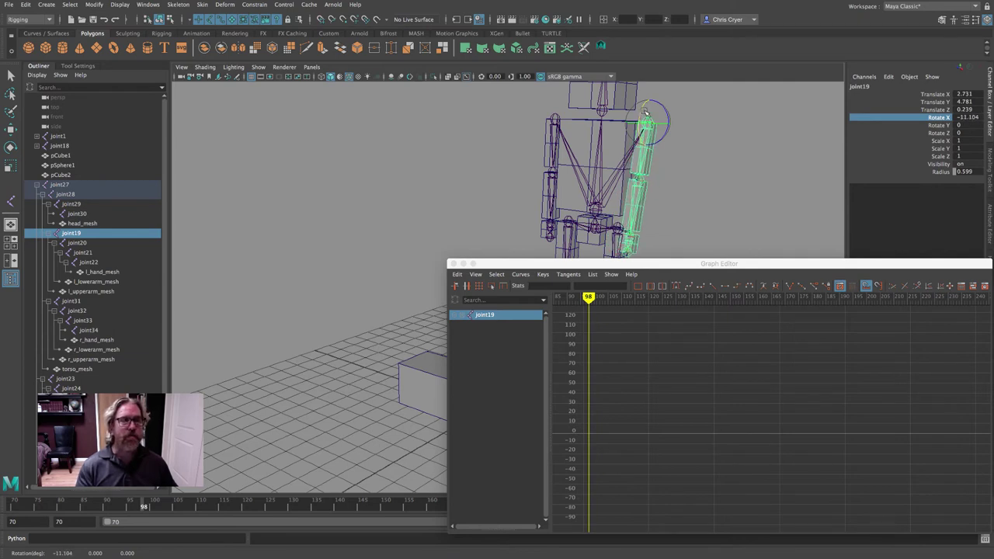
pyautogui.hotkey('ctrl', 'z')
pyautogui.rightClick(942, 116)
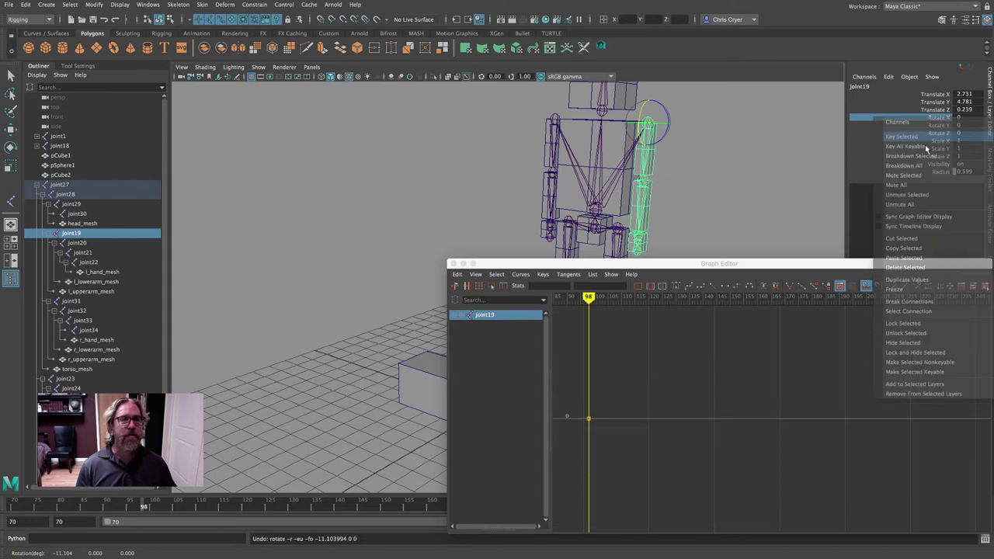
pyautogui.click(925, 148)
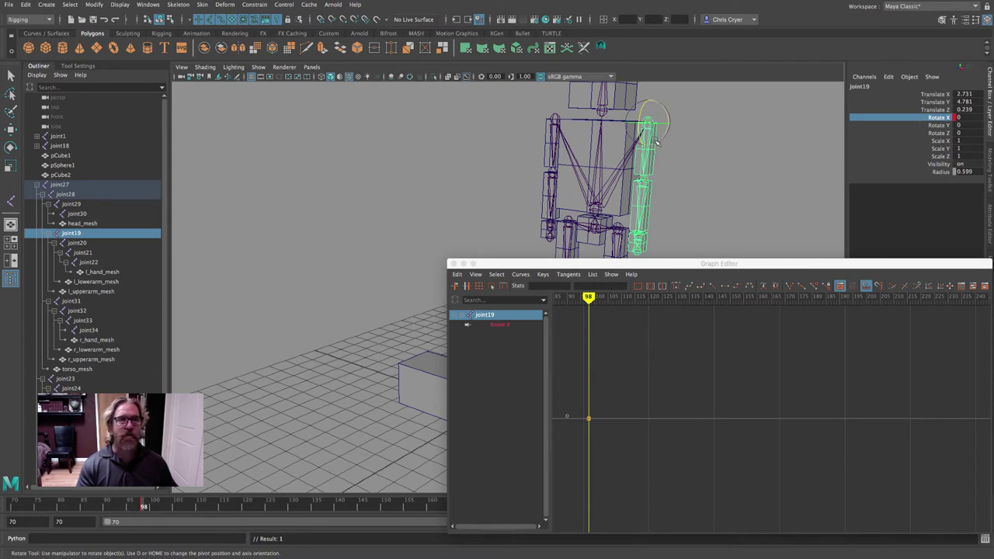
# Step: Paste the copied keys onto joint19 at frame 98, frame the resulting curve and close the Graph Editor
pyautogui.click(458, 274)
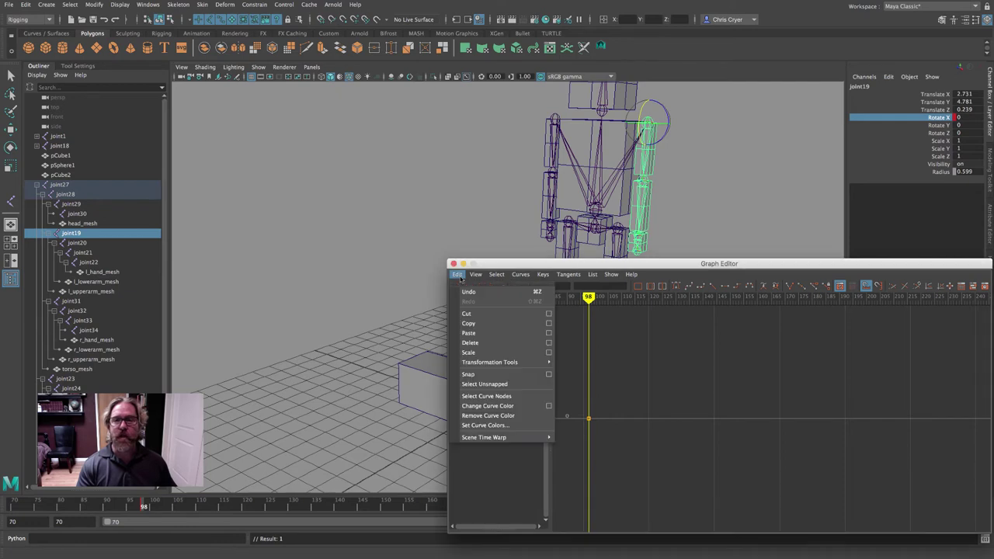
pyautogui.click(518, 333)
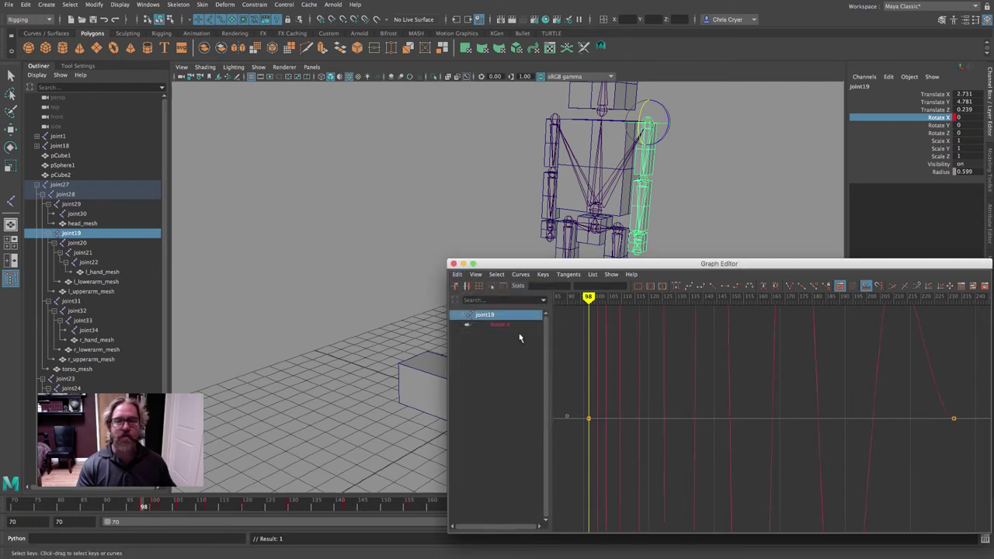
pyautogui.keyDown('alt'); pyautogui.moveTo(815, 359); pyautogui.dragTo(726, 360, button='right'); pyautogui.keyUp('alt')
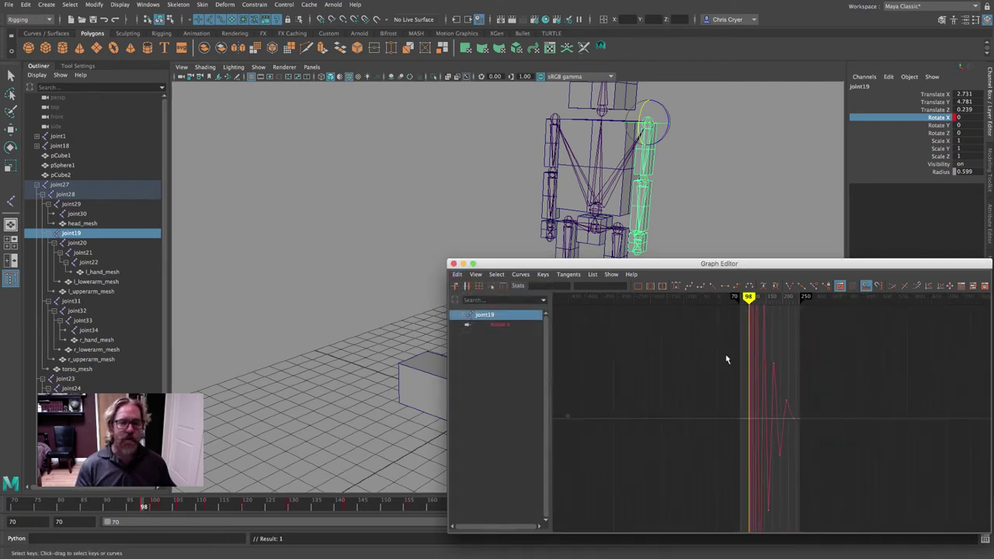
pyautogui.press('f')
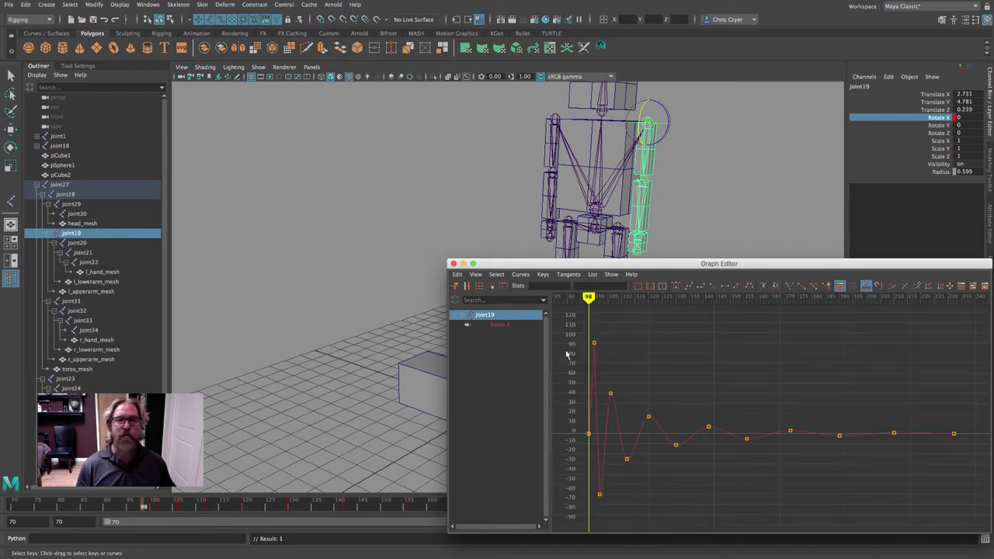
pyautogui.click(454, 264)
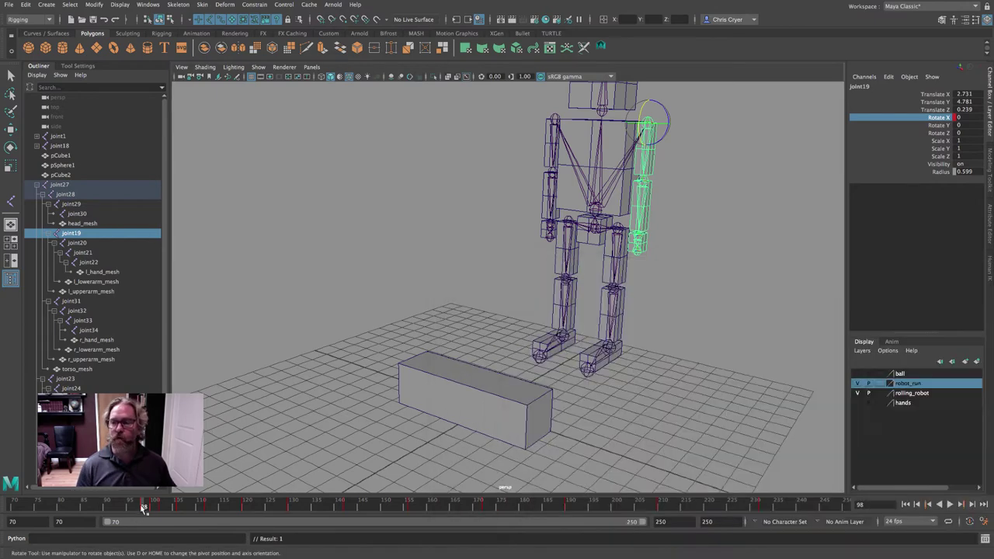
# Step: Scrub to frame 100 and examine the arm's pose against the bent upper body
pyautogui.moveTo(144, 508); pyautogui.dragTo(154, 506)
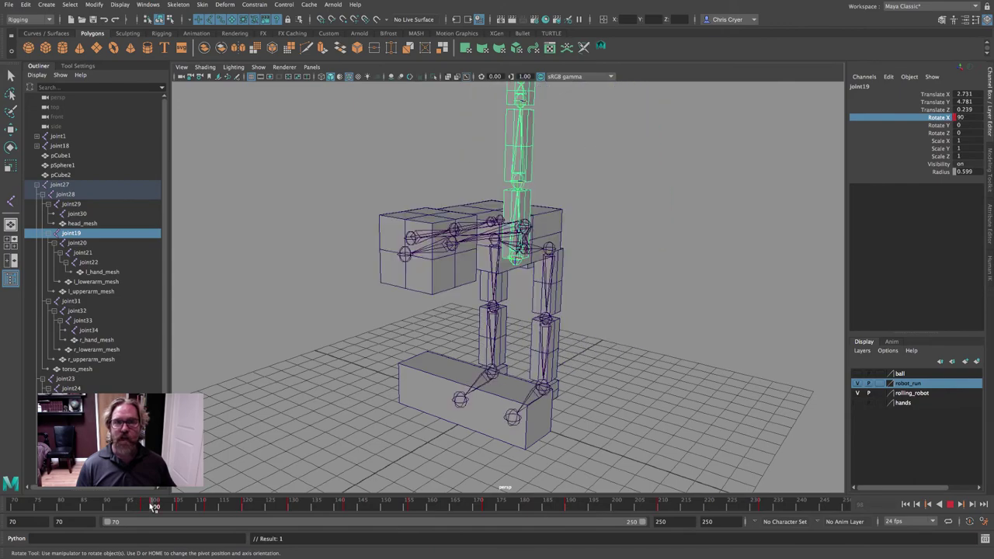
pyautogui.keyDown('alt'); pyautogui.moveTo(652, 310); pyautogui.dragTo(564, 330); pyautogui.keyUp('alt')
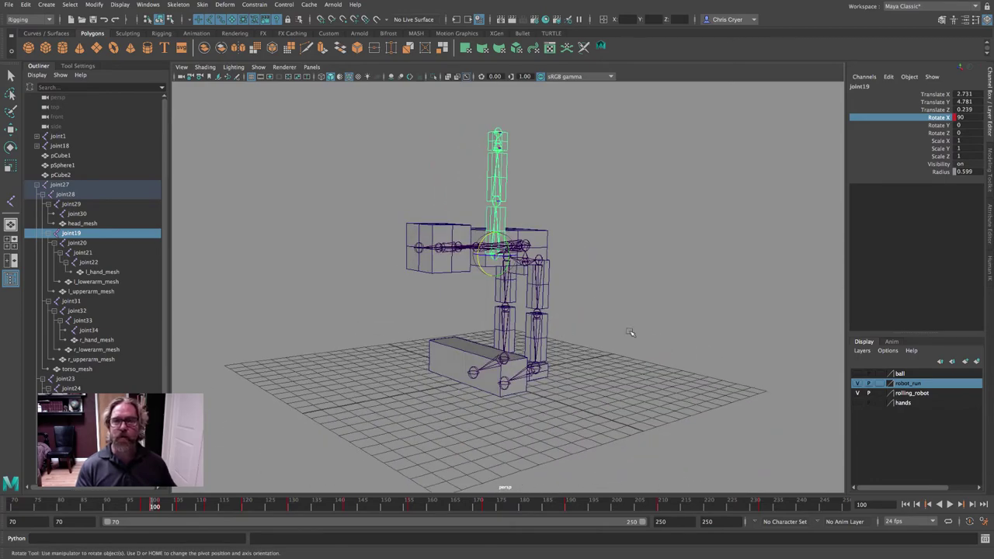
pyautogui.keyDown('alt'); pyautogui.moveTo(630, 332); pyautogui.dragTo(651, 341); pyautogui.keyUp('alt')
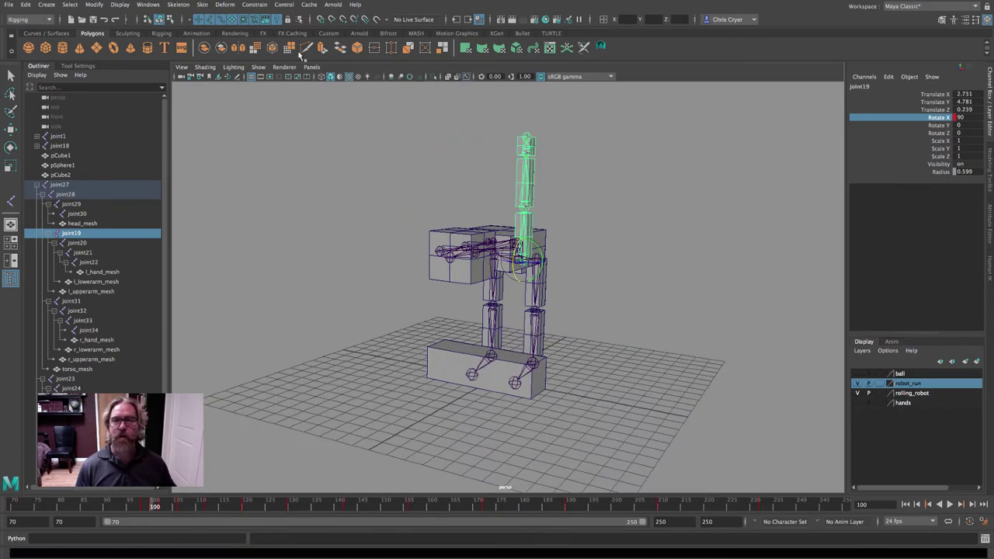
# Step: Reopen the Graph Editor beside the robot and select all of joint19's Rotate X keys
pyautogui.click(147, 3)
pyautogui.moveTo(230, 62)
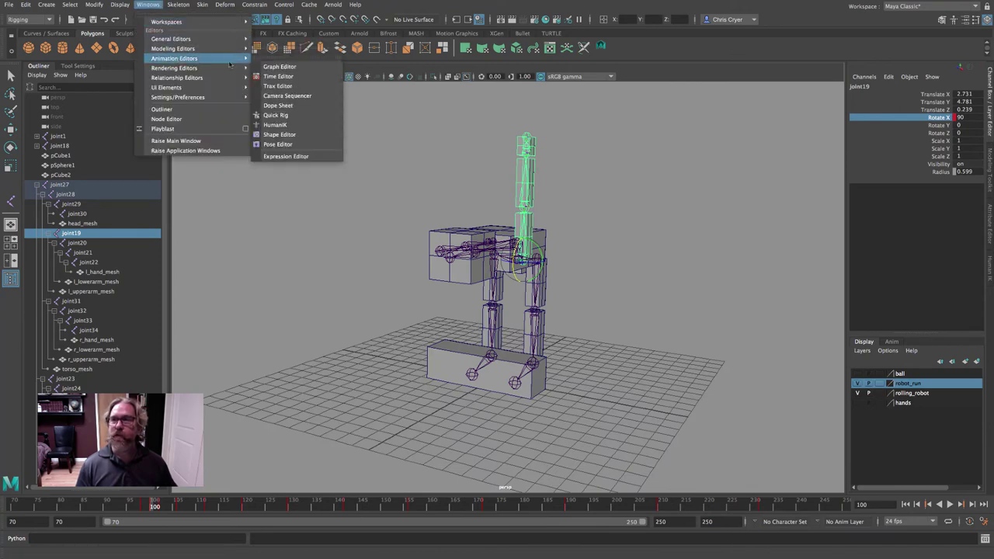
pyautogui.click(279, 67)
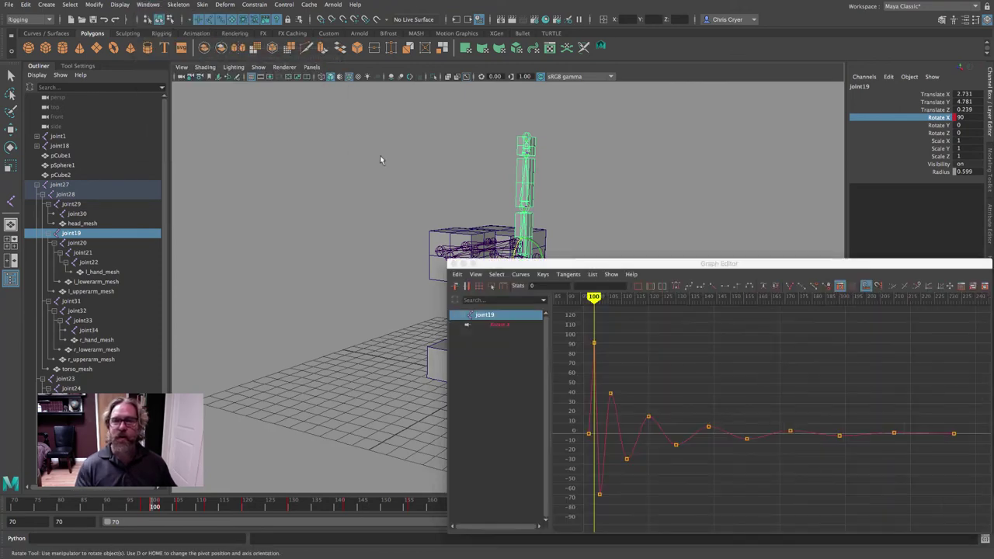
pyautogui.keyDown('alt'); pyautogui.moveTo(381, 160); pyautogui.dragTo(324, 152); pyautogui.keyUp('alt')
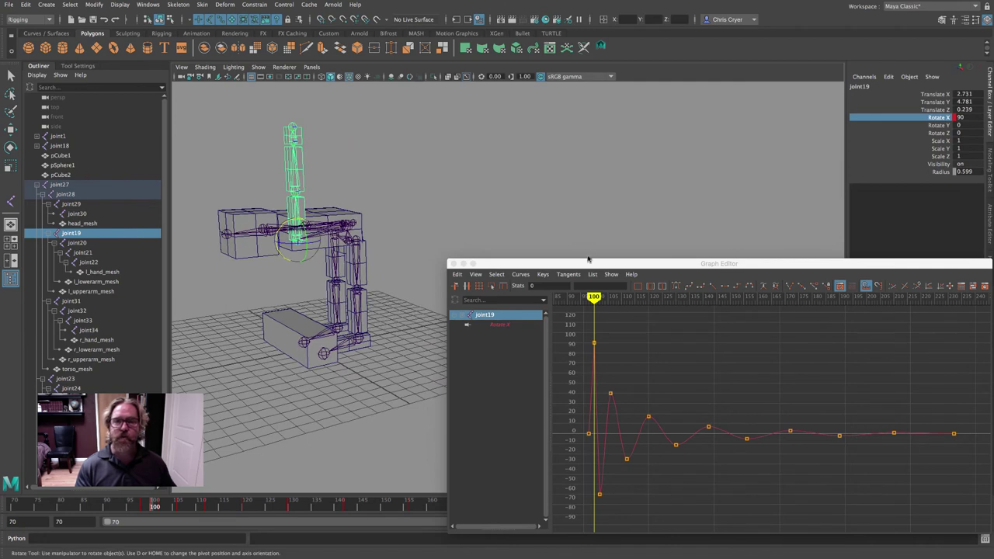
pyautogui.moveTo(588, 258); pyautogui.dragTo(517, 149)
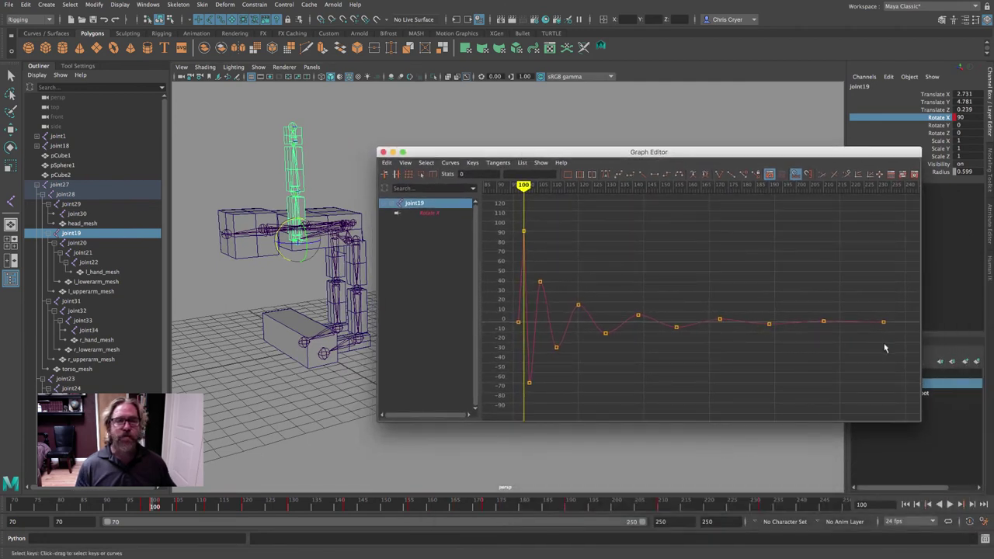
pyautogui.moveTo(547, 265); pyautogui.dragTo(899, 398)
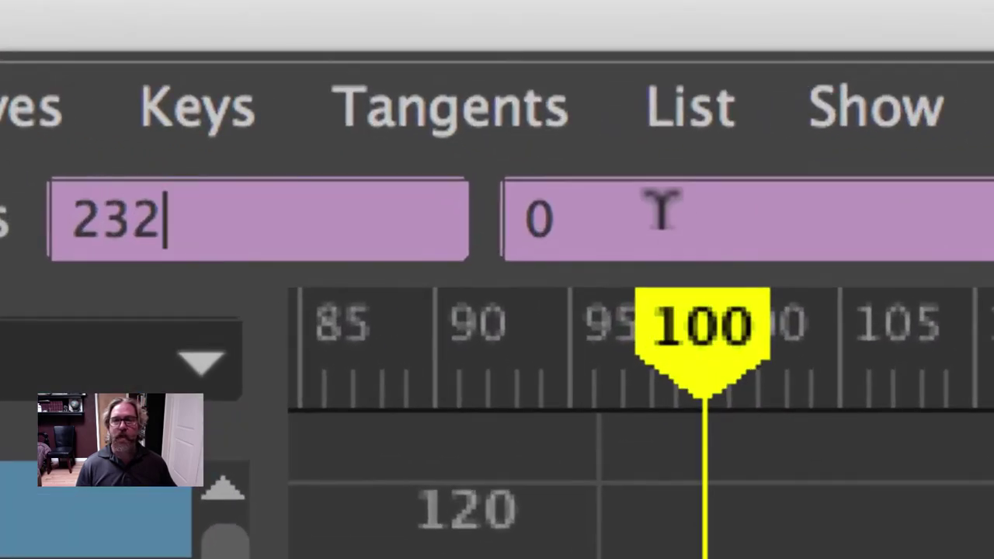
# Step: Invert joint19's Rotate X curve by multiplying the values of all selected keys with the expression *=-1
pyautogui.click(519, 172)
pyautogui.press('Return')
pyautogui.doubleClick(138, 225)
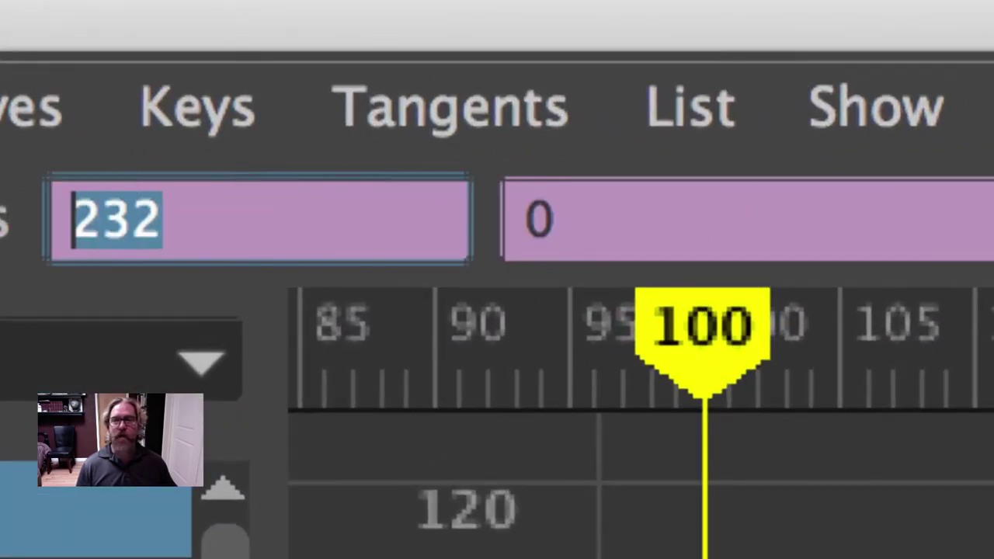
pyautogui.doubleClick(599, 217)
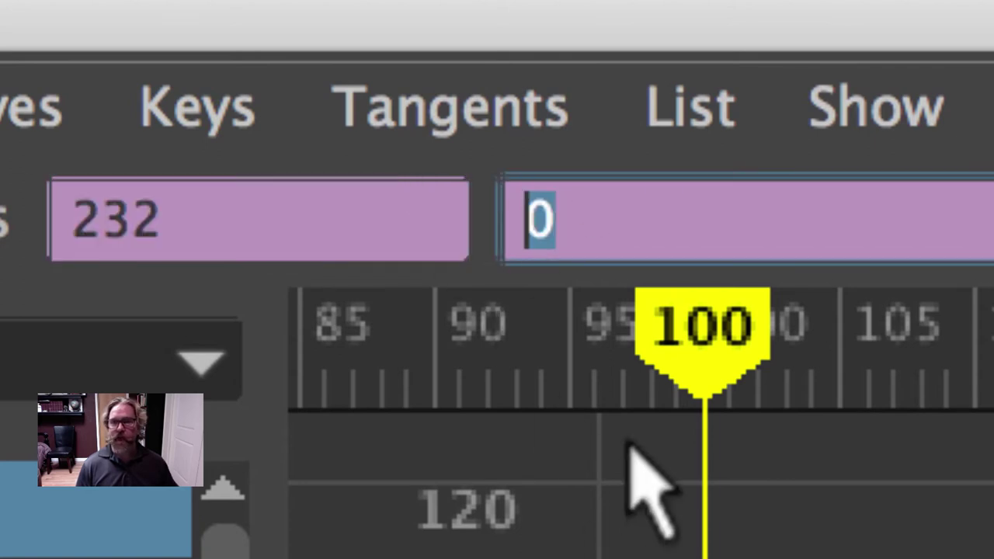
pyautogui.moveTo(677, 365)
pyautogui.mouseDown()
pyautogui.moveTo(625, 361)
pyautogui.moveTo(646, 353)
pyautogui.mouseUp()
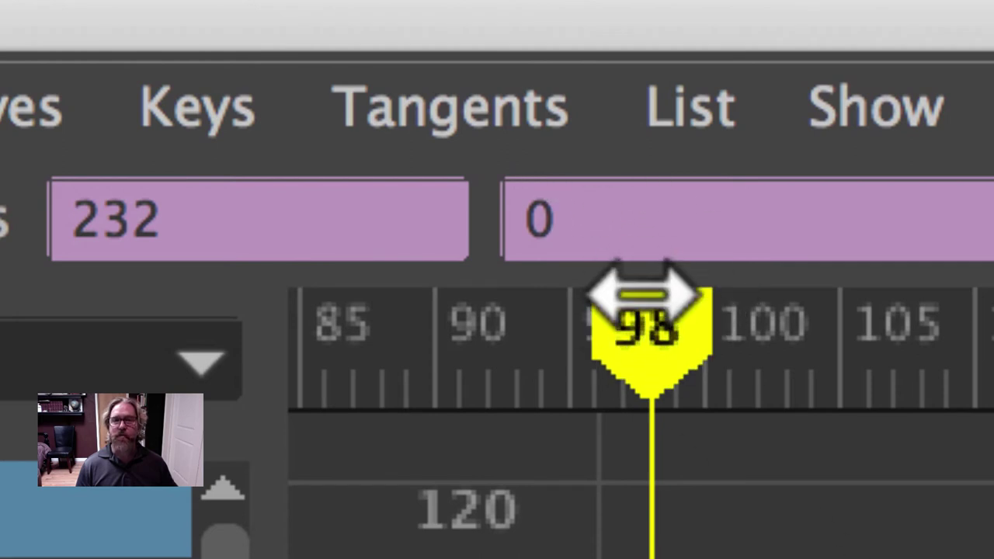
pyautogui.moveTo(639, 295); pyautogui.dragTo(703, 307)
pyautogui.click(644, 182)
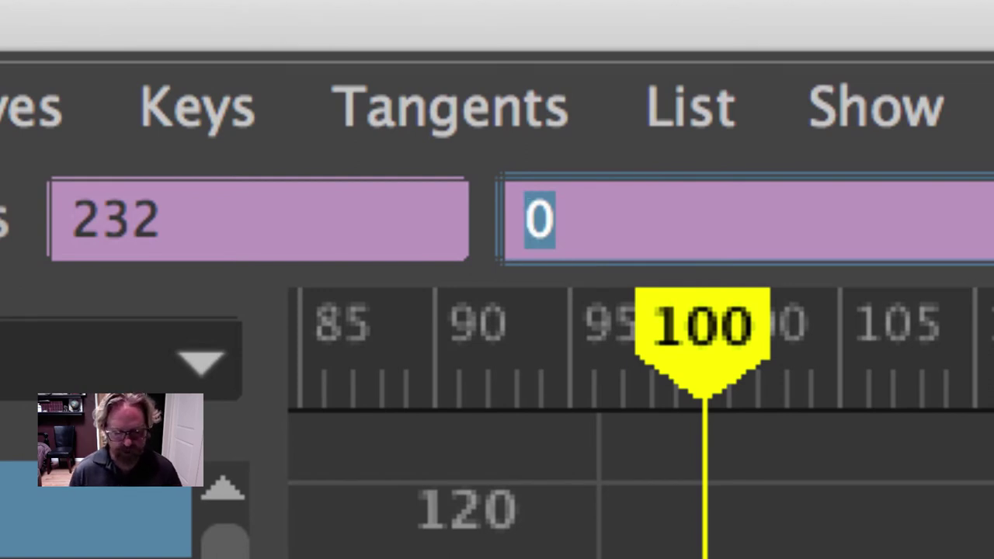
pyautogui.write('*')
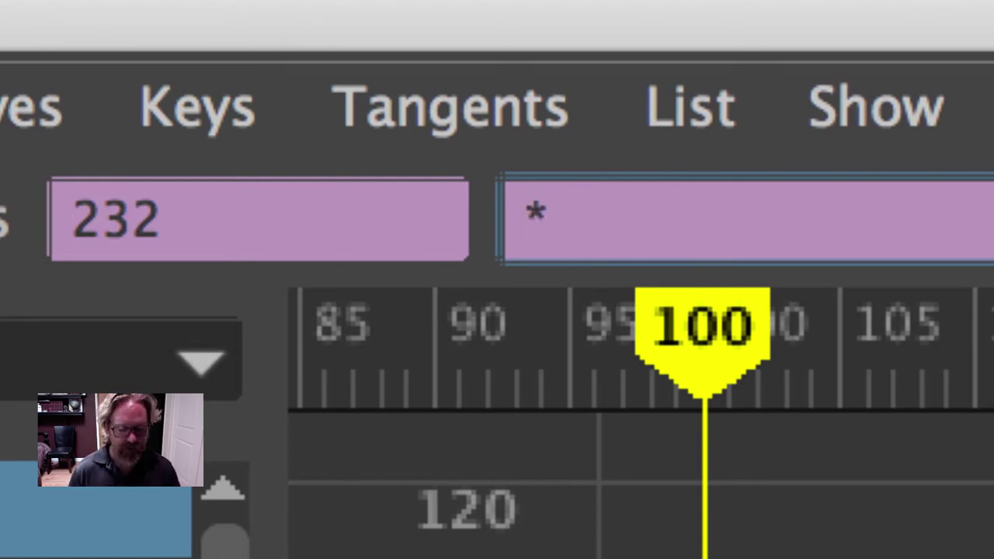
pyautogui.write('=-1')
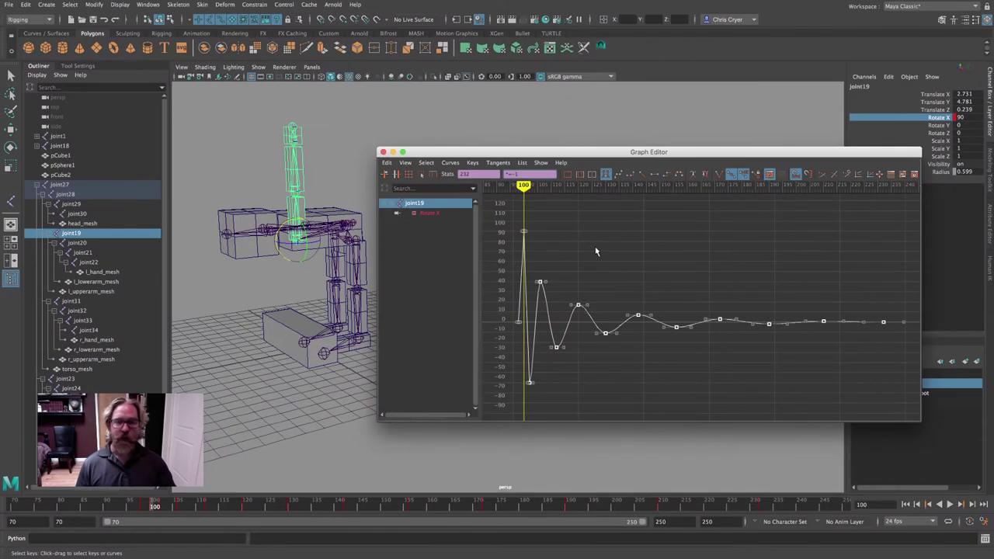
pyautogui.press('Return')
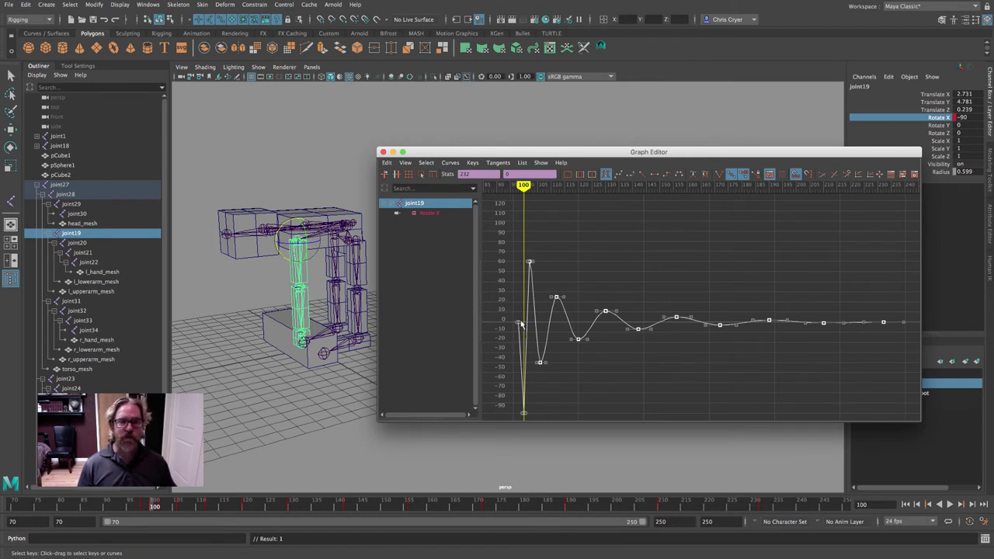
# Step: Close the Graph Editor, select the box at the robot's feet and hide the joints in the viewport
pyautogui.click(382, 152)
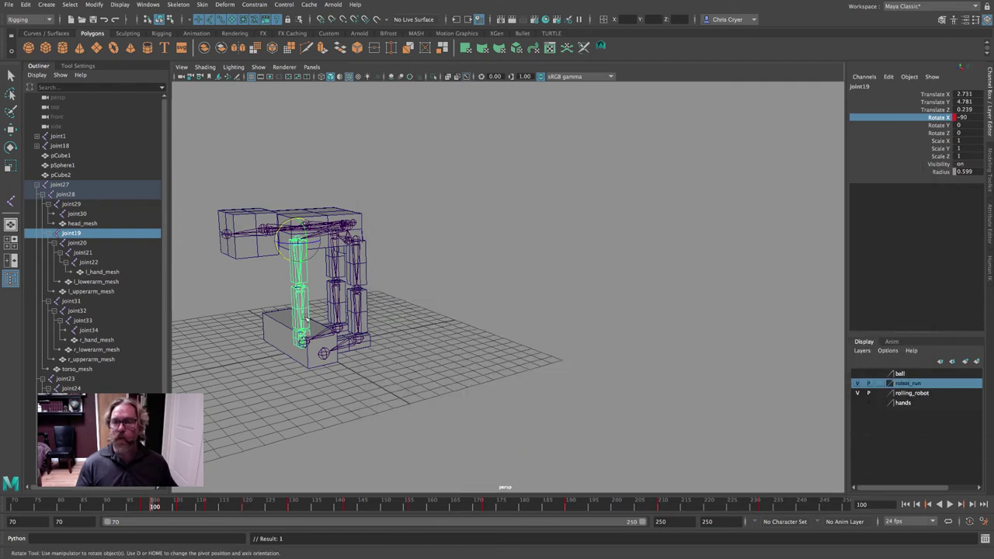
pyautogui.keyDown('alt'); pyautogui.moveTo(306, 320); pyautogui.dragTo(361, 328); pyautogui.keyUp('alt')
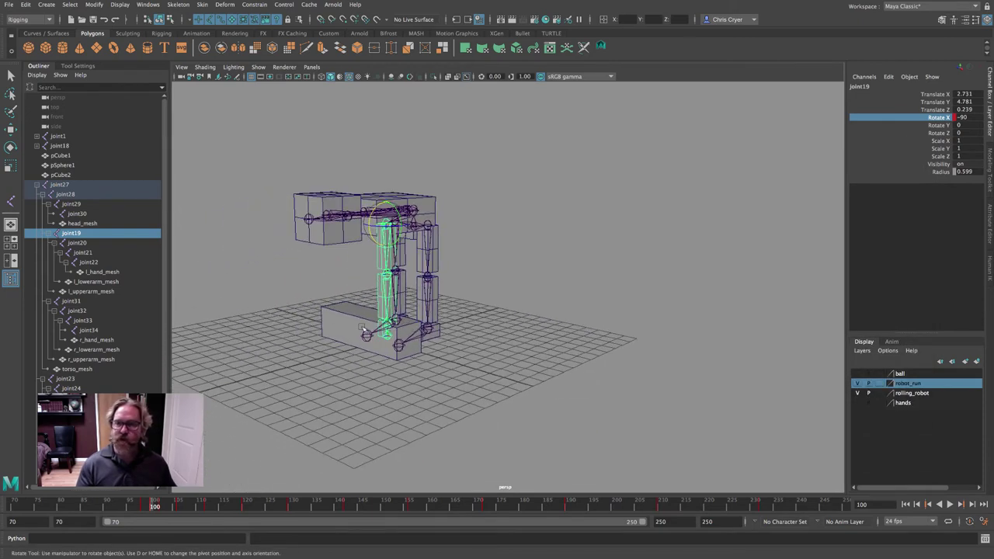
pyautogui.click(362, 328)
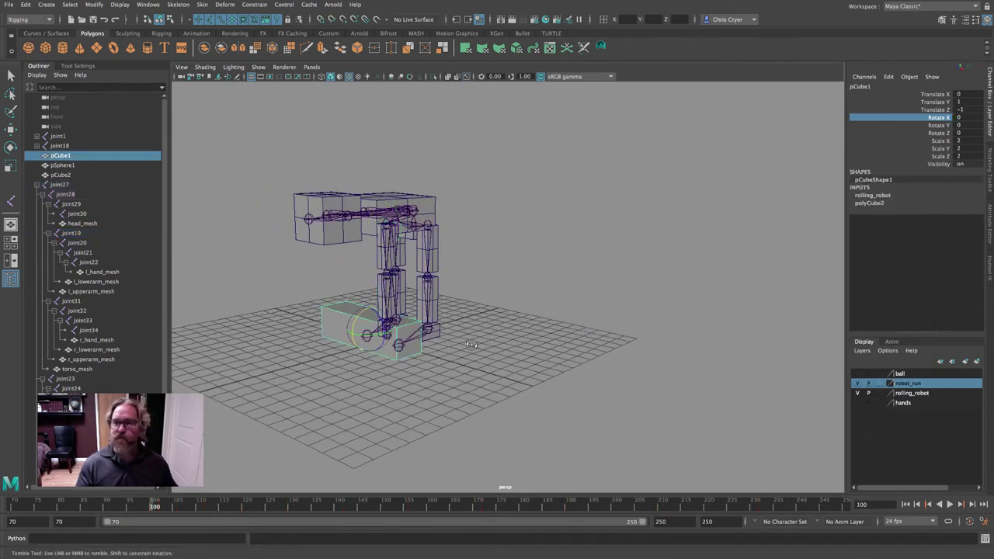
pyautogui.keyDown('alt'); pyautogui.moveTo(471, 344); pyautogui.dragTo(531, 350); pyautogui.keyUp('alt')
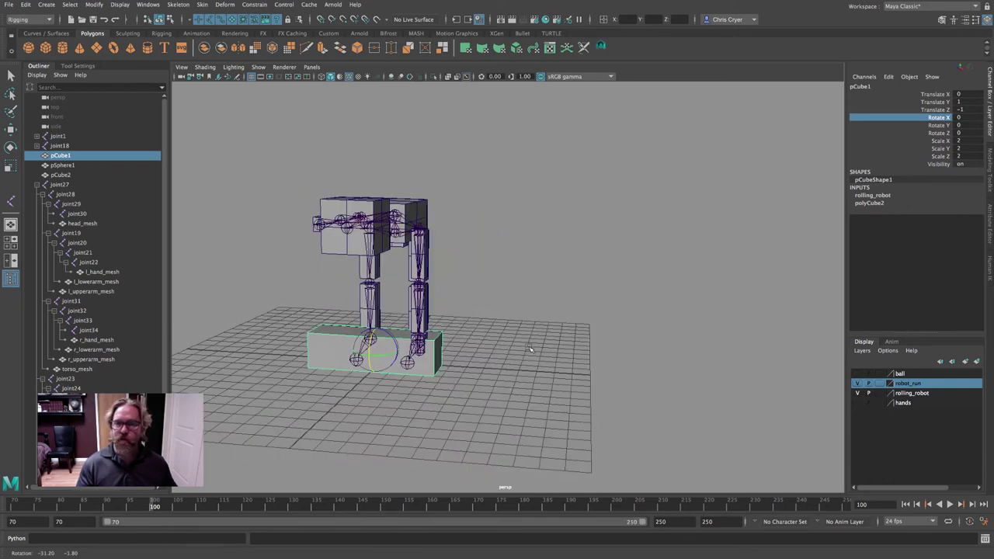
pyautogui.click(258, 67)
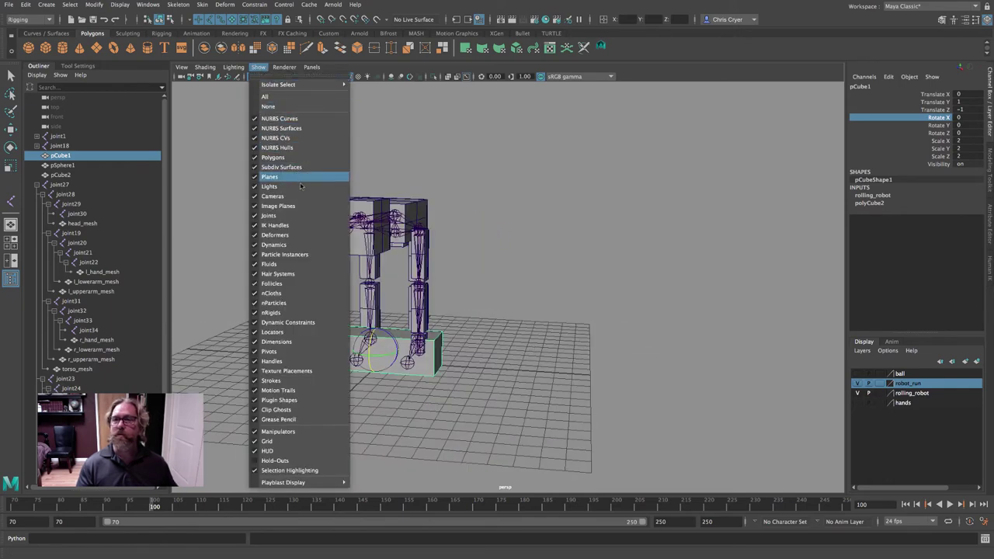
pyautogui.click(272, 215)
pyautogui.keyDown('alt'); pyautogui.moveTo(429, 293); pyautogui.dragTo(351, 289); pyautogui.keyUp('alt')
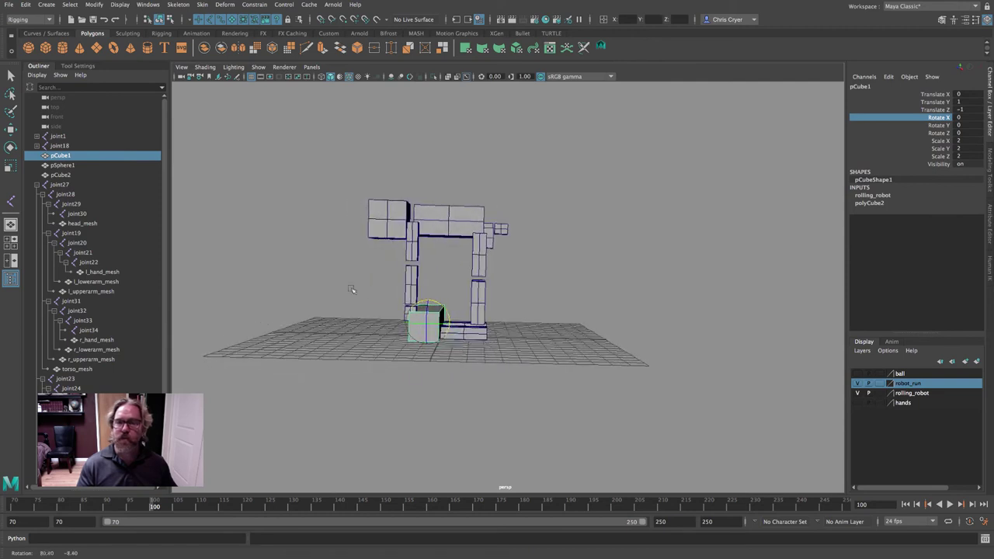
# Step: Lower the box's top vertices to about Y 1.125 so the box becomes flatter
pyautogui.click(359, 268)
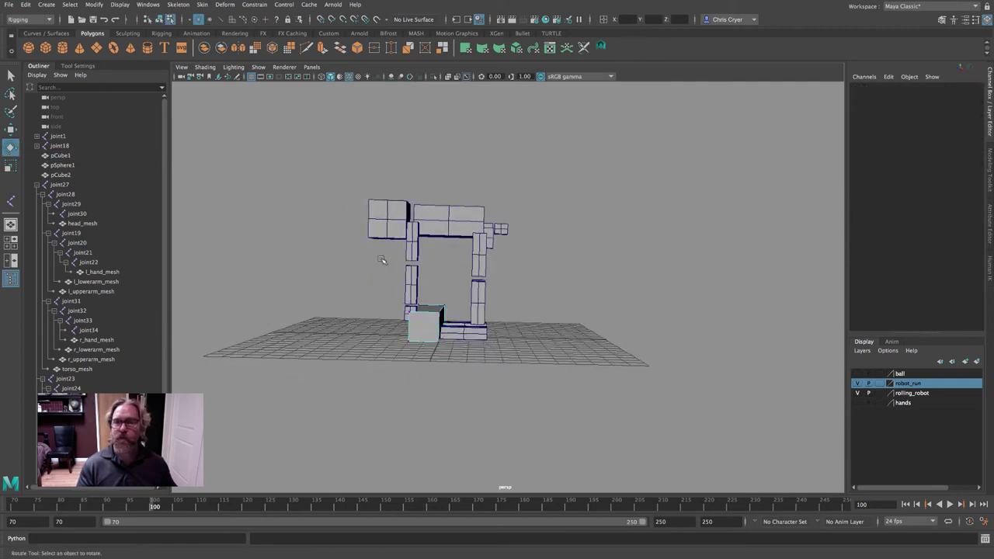
pyautogui.click(425, 319)
pyautogui.press('w')
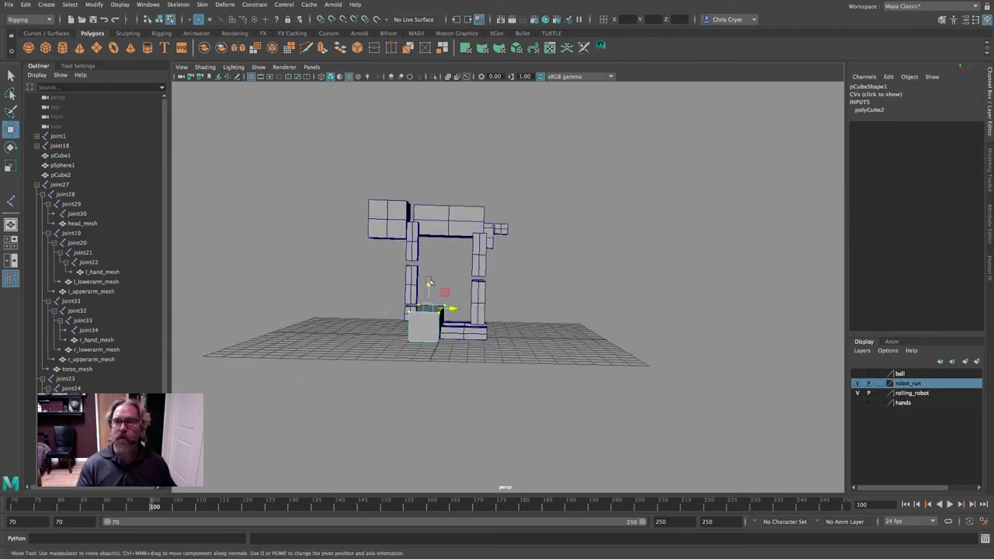
pyautogui.moveTo(428, 282); pyautogui.dragTo(428, 292)
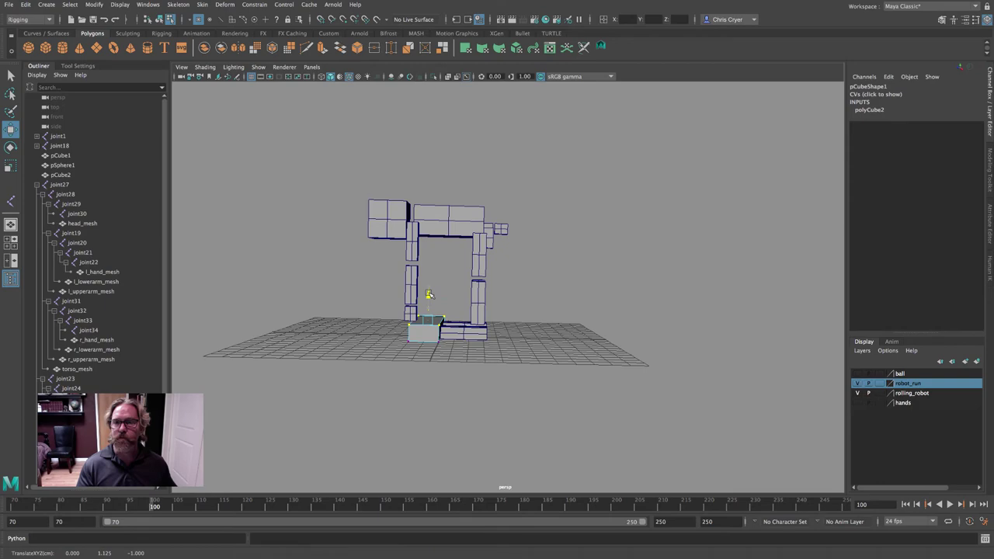
# Step: Return to object selection mode and show the joints in the viewport again
pyautogui.click(159, 17)
pyautogui.click(257, 67)
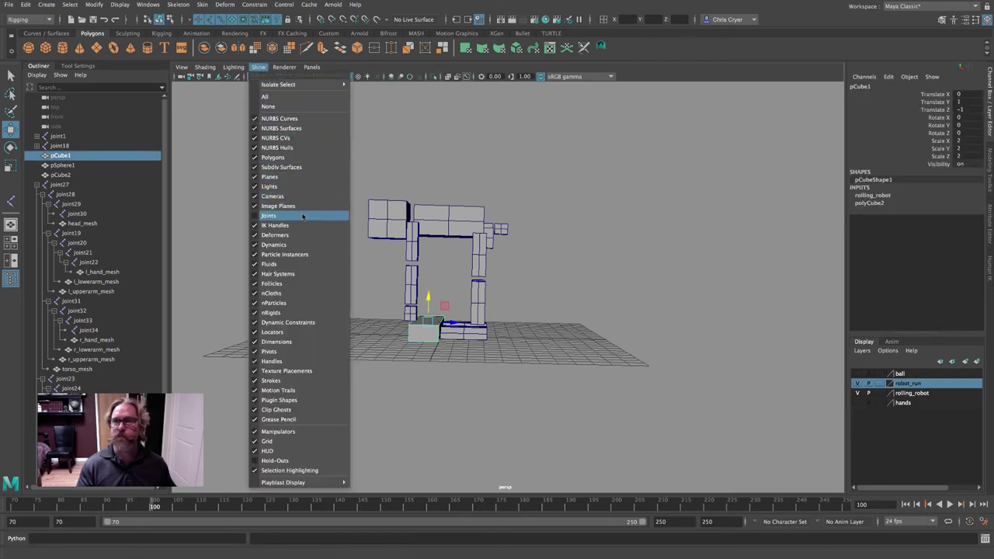
pyautogui.click(302, 216)
pyautogui.keyDown('alt'); pyautogui.moveTo(311, 155); pyautogui.dragTo(411, 160); pyautogui.keyUp('alt')
pyautogui.keyDown('alt'); pyautogui.moveTo(523, 195); pyautogui.dragTo(362, 241); pyautogui.keyUp('alt')
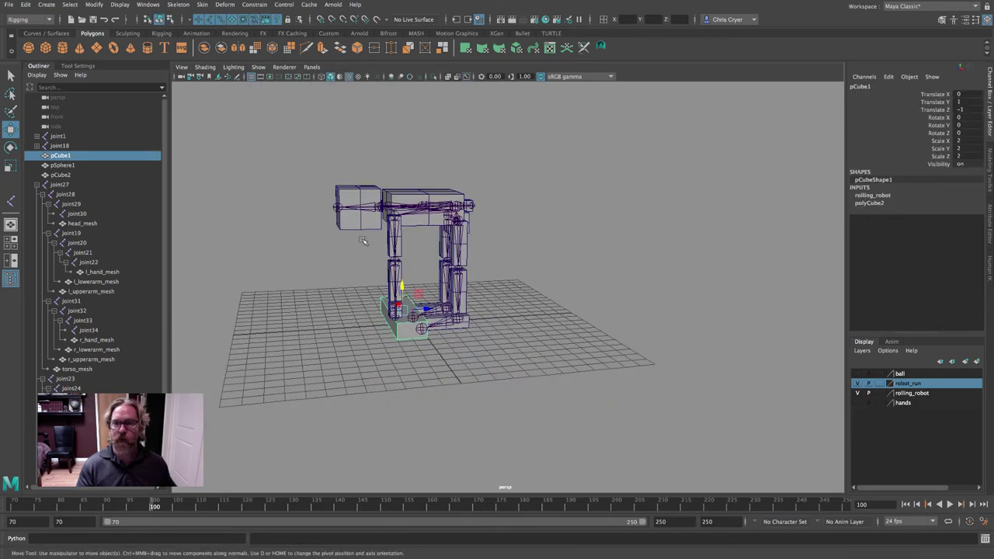
# Step: Play and scrub the animation to review the arm's counter-rotation against the wobbling upper body, stopping at frame 192
pyautogui.hotkey('alt', 'v')
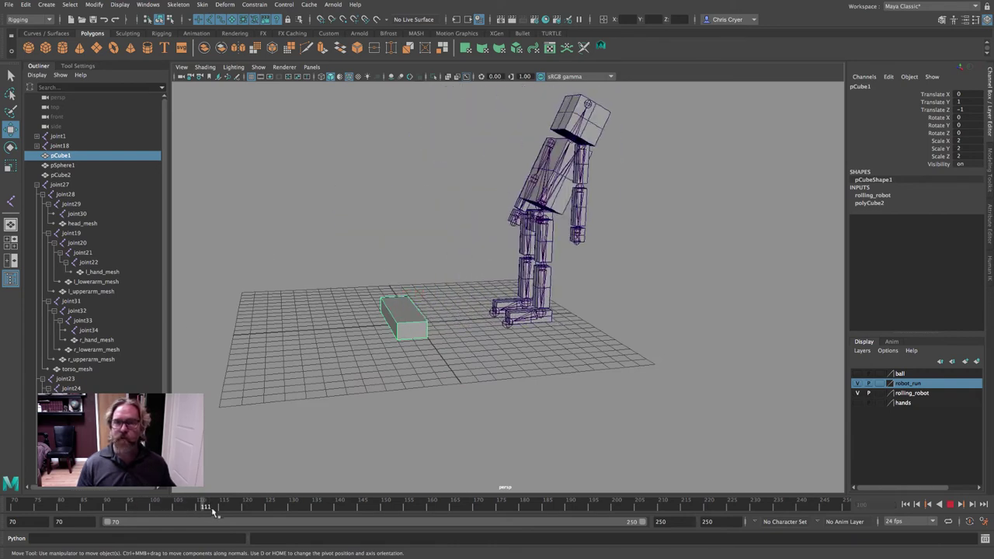
pyautogui.moveTo(316, 509); pyautogui.dragTo(121, 507)
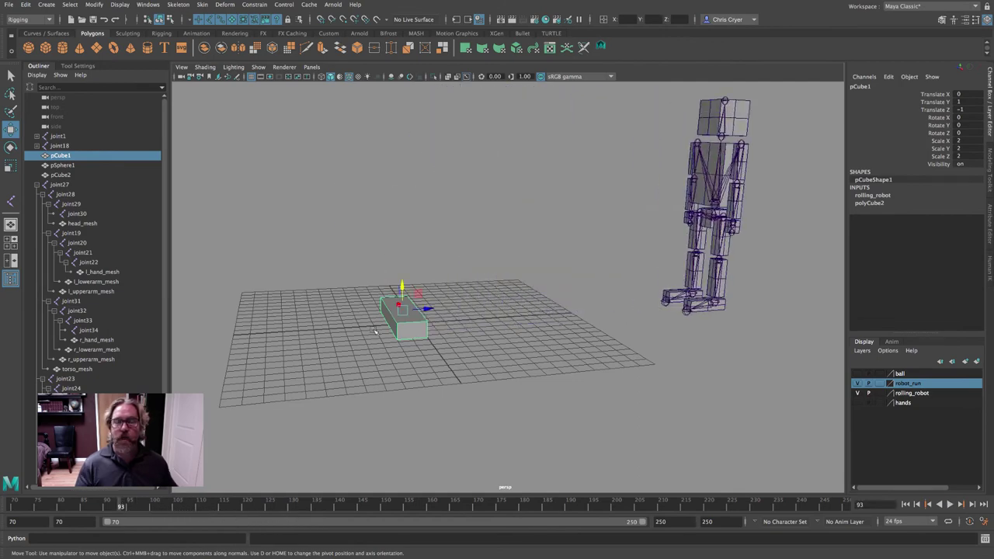
pyautogui.keyDown('alt'); pyautogui.moveTo(454, 353); pyautogui.dragTo(493, 363); pyautogui.keyUp('alt')
pyautogui.click(493, 362)
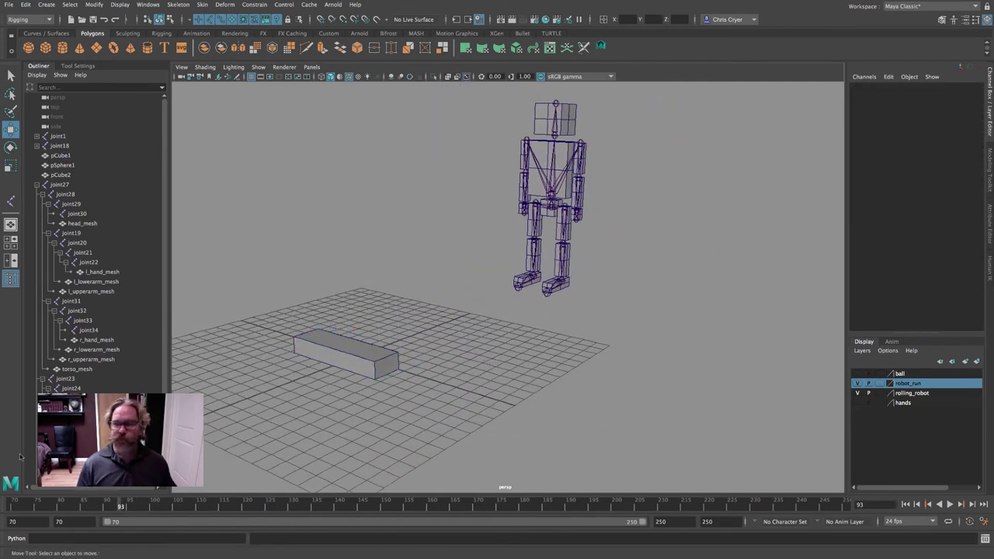
pyautogui.click(43, 506)
pyautogui.click(951, 504)
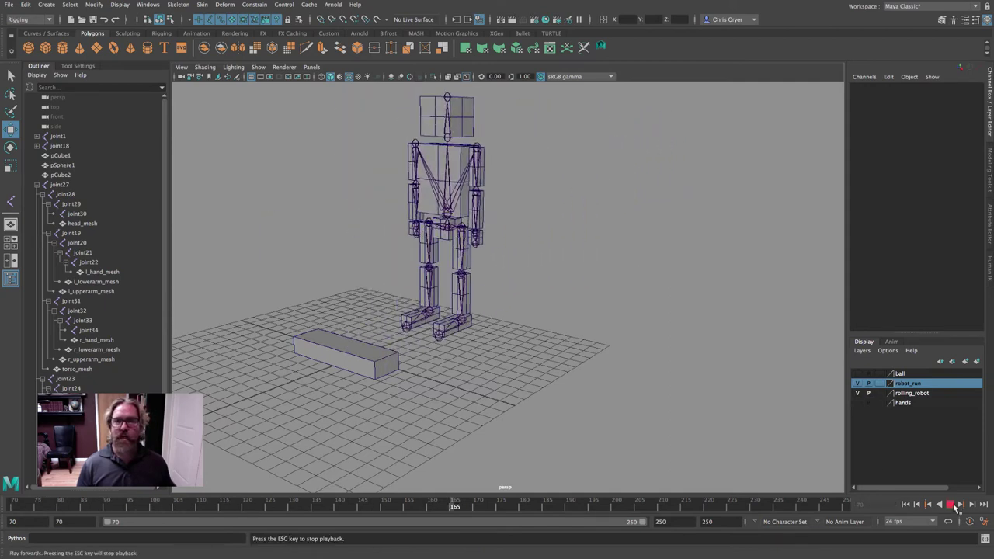
pyautogui.click(950, 504)
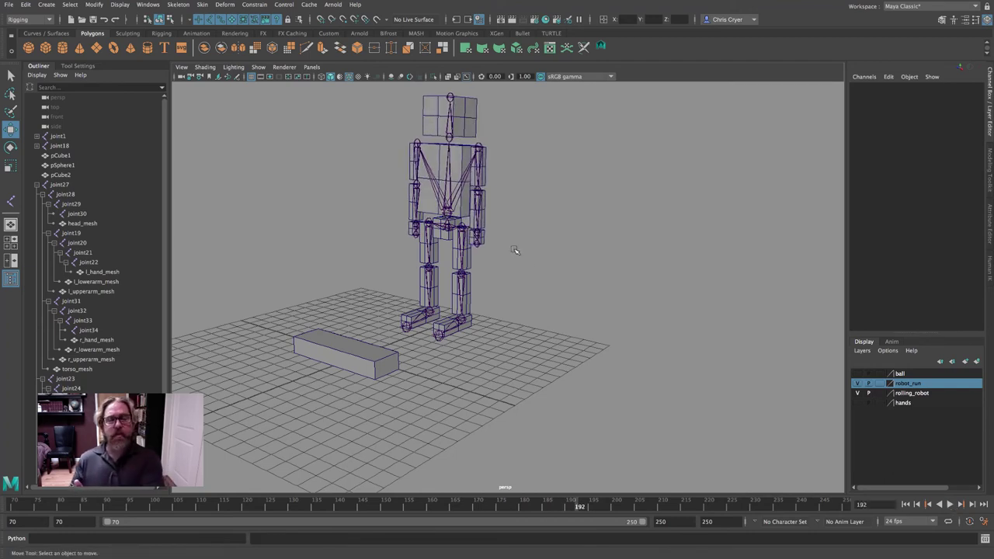
# Step: Compare the Rotate X curves of joint19 and joint28 together in the Graph Editor at frame 98
pyautogui.click(479, 148)
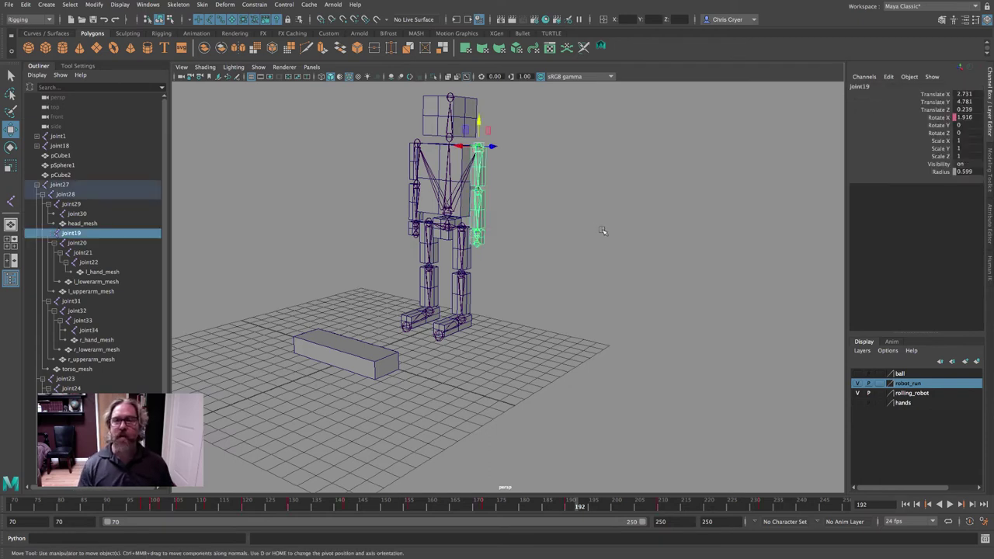
pyautogui.keyDown('shift'); pyautogui.click(450, 217); pyautogui.keyUp('shift')
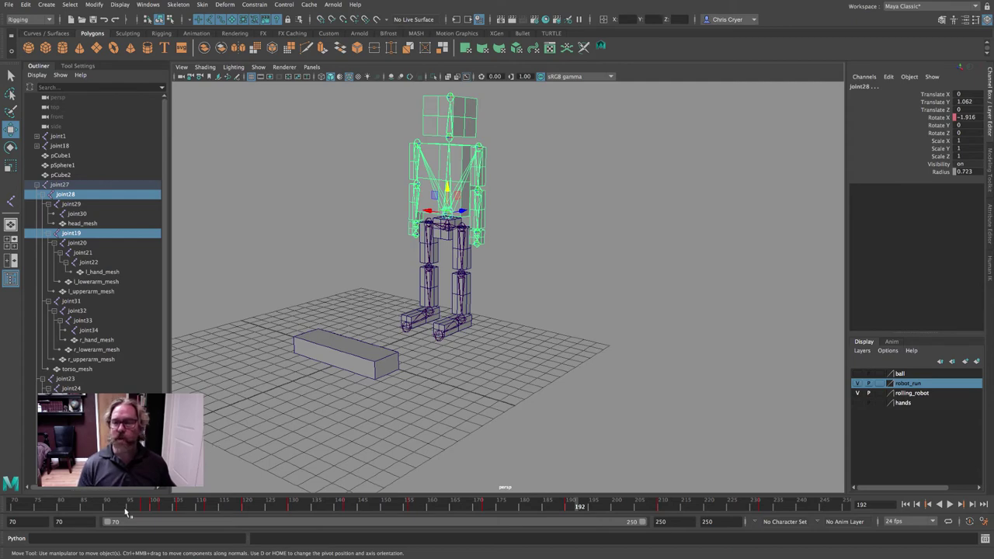
pyautogui.moveTo(126, 509)
pyautogui.mouseDown()
pyautogui.moveTo(156, 507)
pyautogui.moveTo(144, 506)
pyautogui.mouseUp()
pyautogui.click(148, 5)
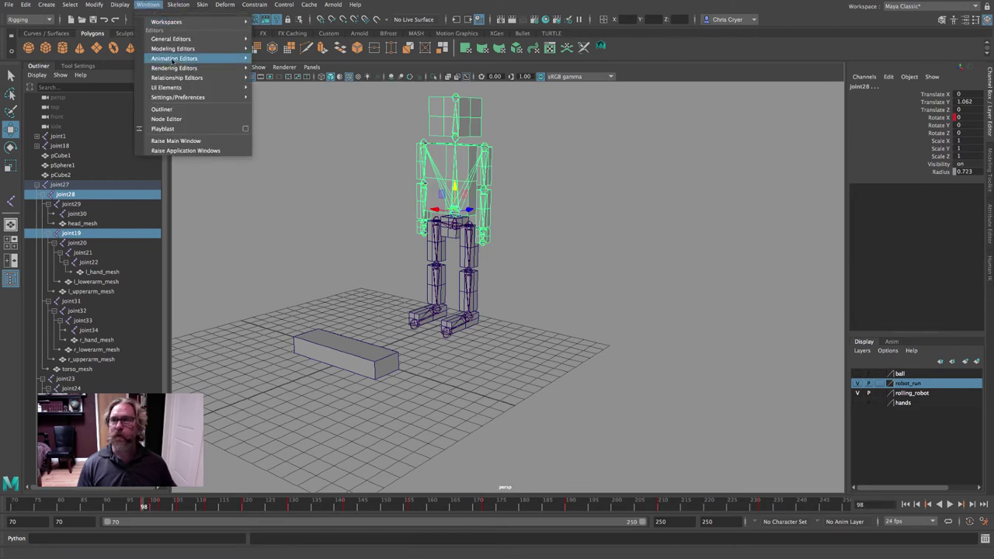
pyautogui.moveTo(172, 60)
pyautogui.click(281, 68)
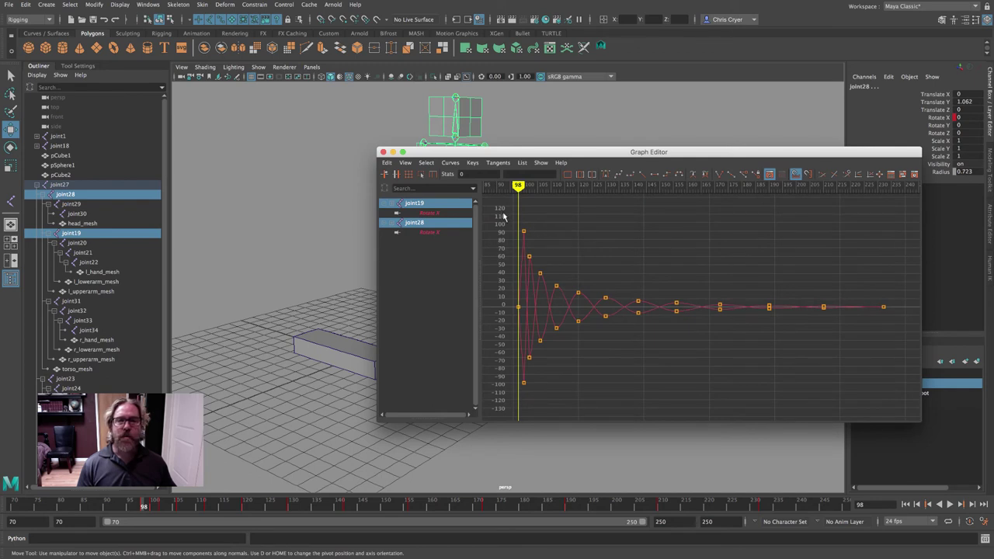
pyautogui.moveTo(504, 216); pyautogui.dragTo(889, 414)
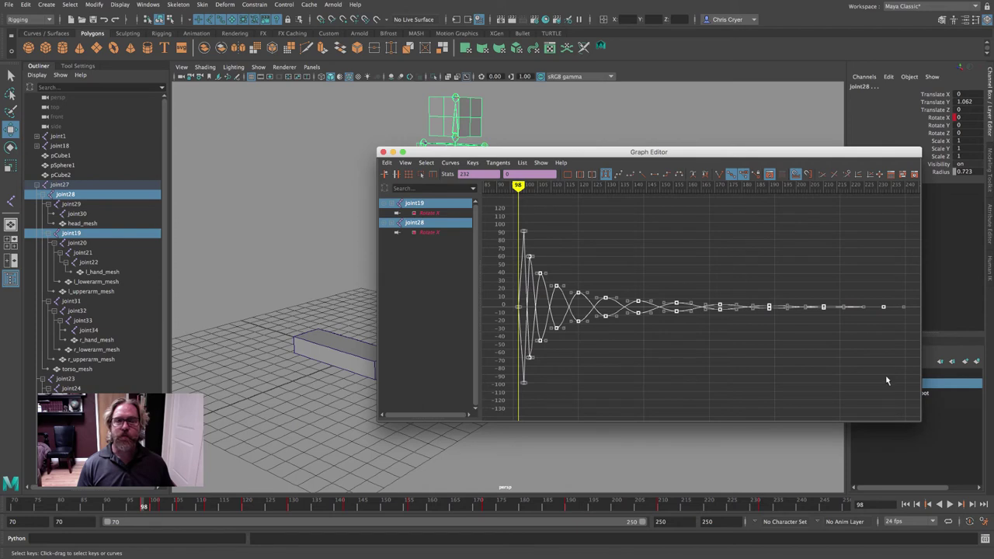
pyautogui.click(434, 233)
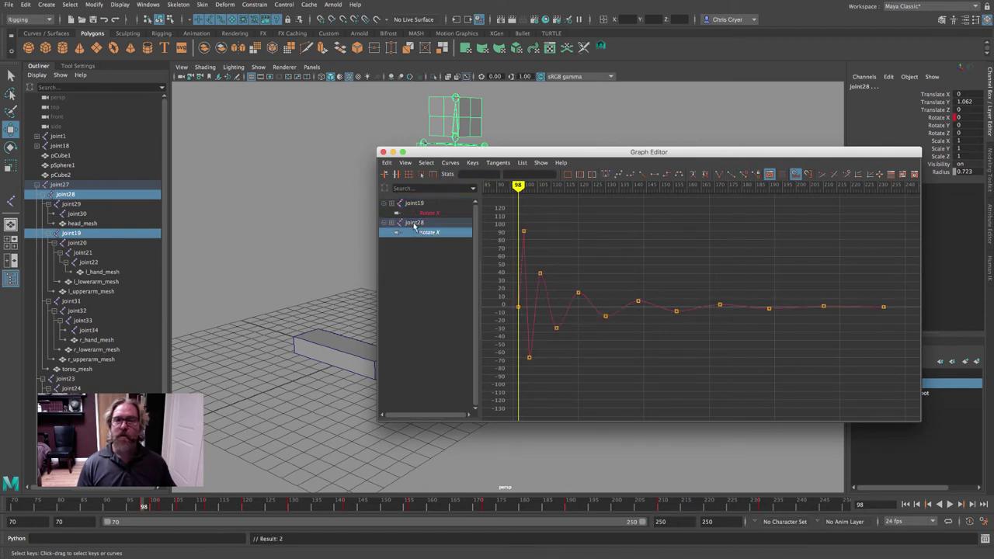
# Step: Show only joint19's Rotate X curve in the Graph Editor and select all of its keys
pyautogui.click(71, 233)
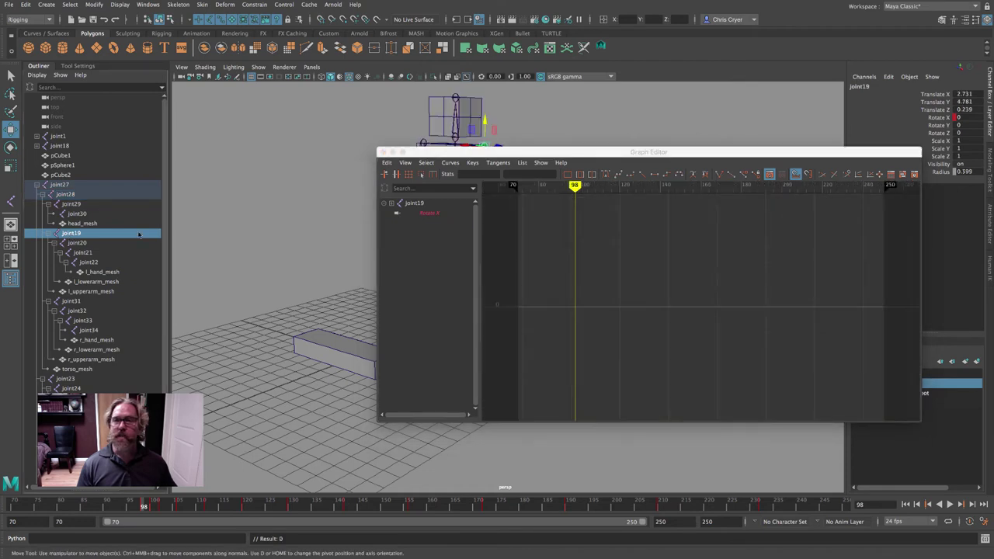
pyautogui.moveTo(450, 151); pyautogui.dragTo(688, 220)
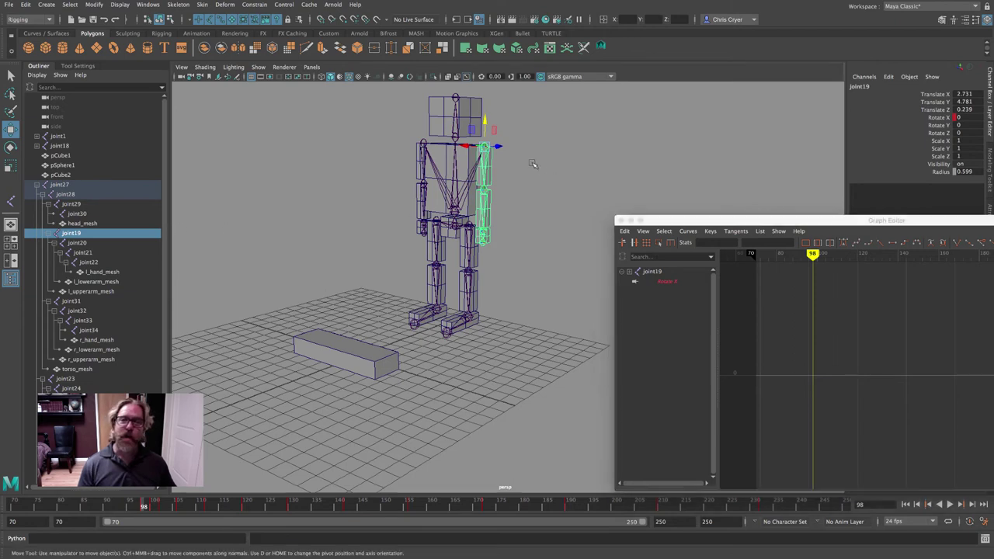
pyautogui.click(536, 202)
pyautogui.hotkey('ctrl', 'z')
pyautogui.moveTo(744, 214); pyautogui.dragTo(433, 153)
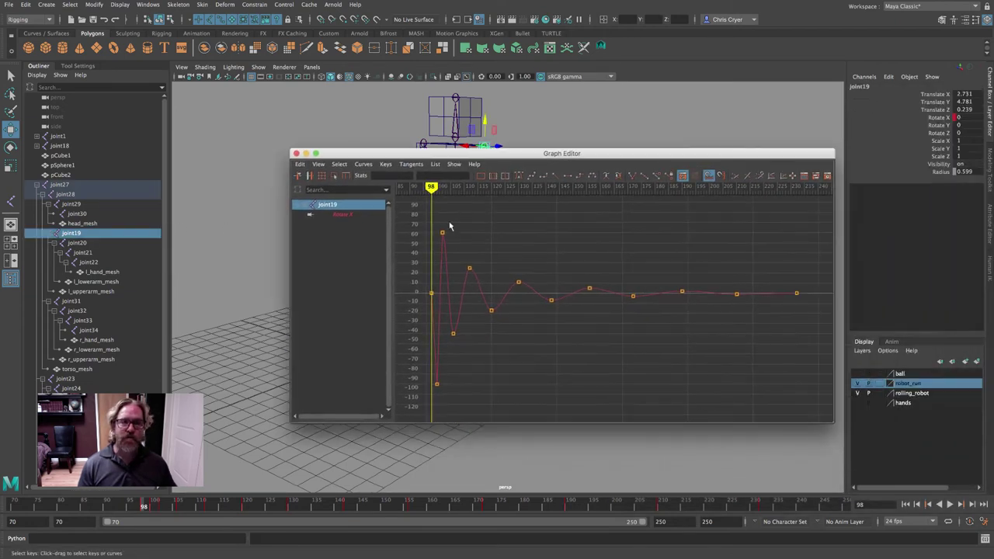
pyautogui.moveTo(407, 208); pyautogui.dragTo(822, 416)
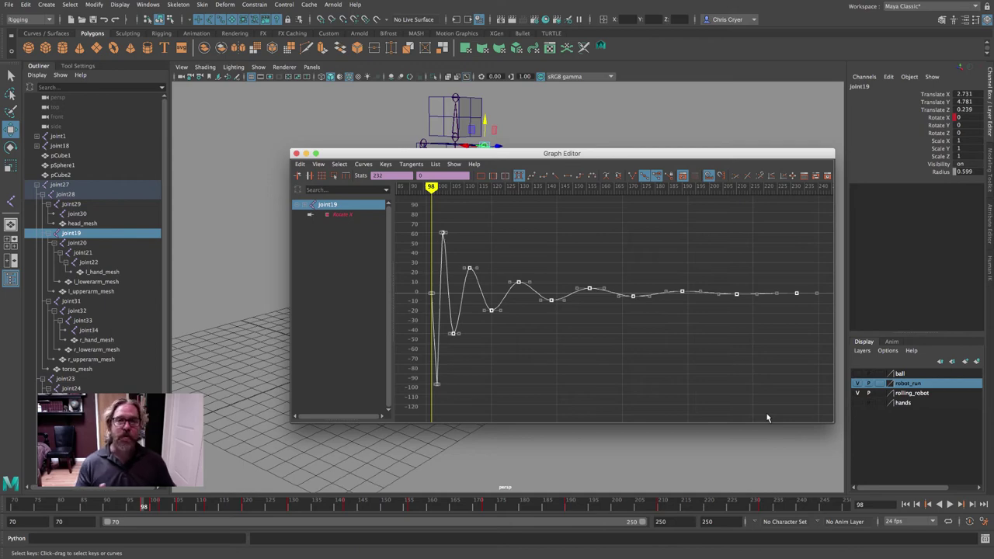
# Step: Offset all of joint19's Rotate X keys 3 frames later in time, keeping their values unchanged
pyautogui.moveTo(376, 155); pyautogui.dragTo(682, 205)
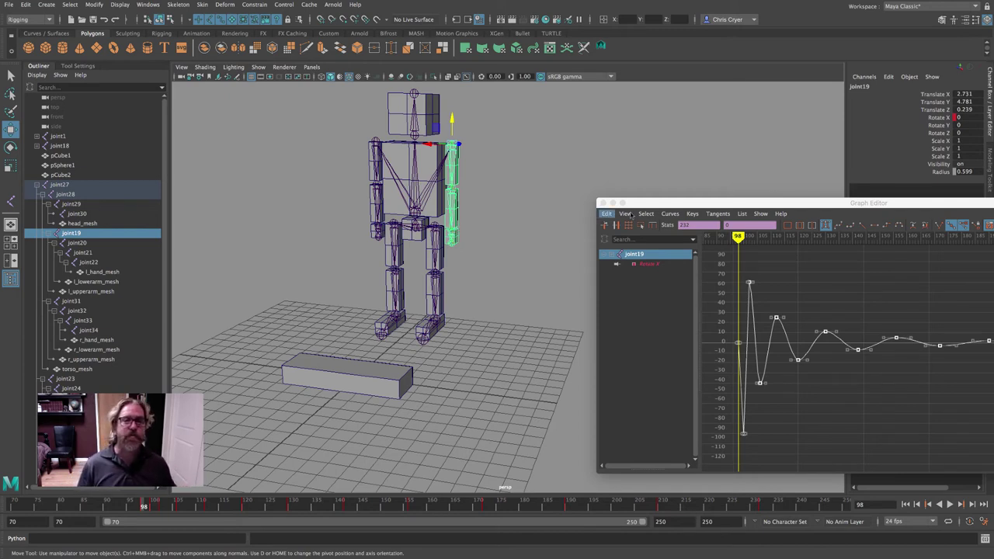
pyautogui.moveTo(675, 205); pyautogui.dragTo(314, 111)
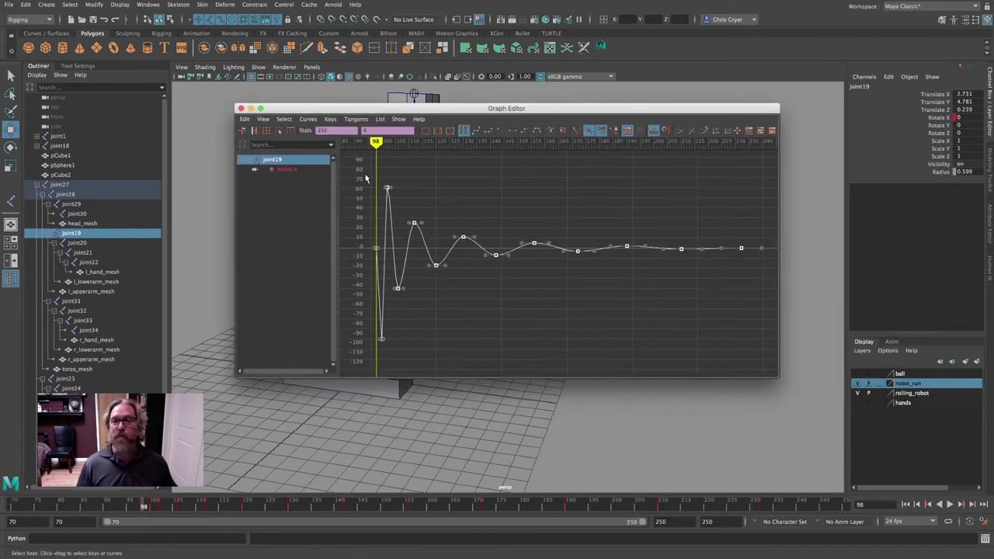
pyautogui.moveTo(366, 179); pyautogui.dragTo(767, 360)
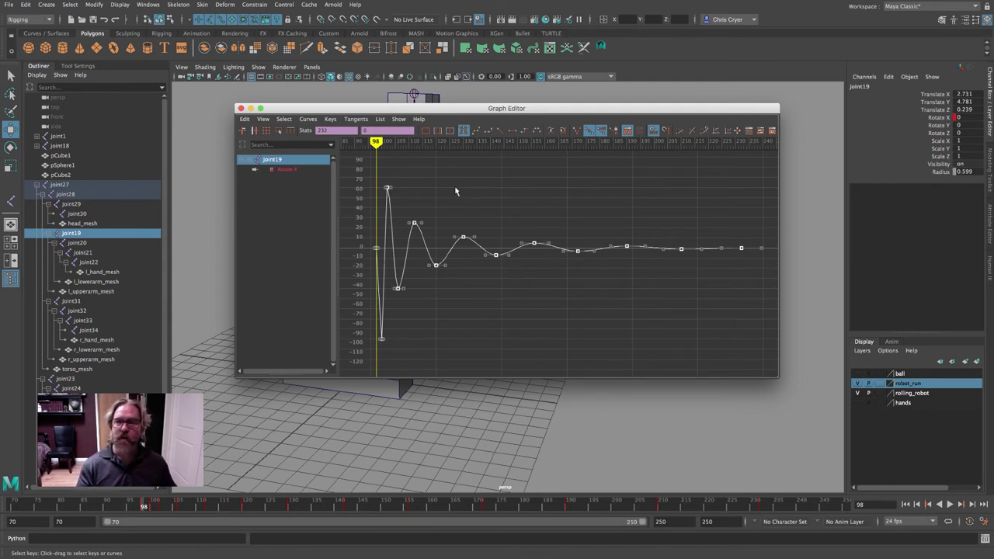
pyautogui.press('w')
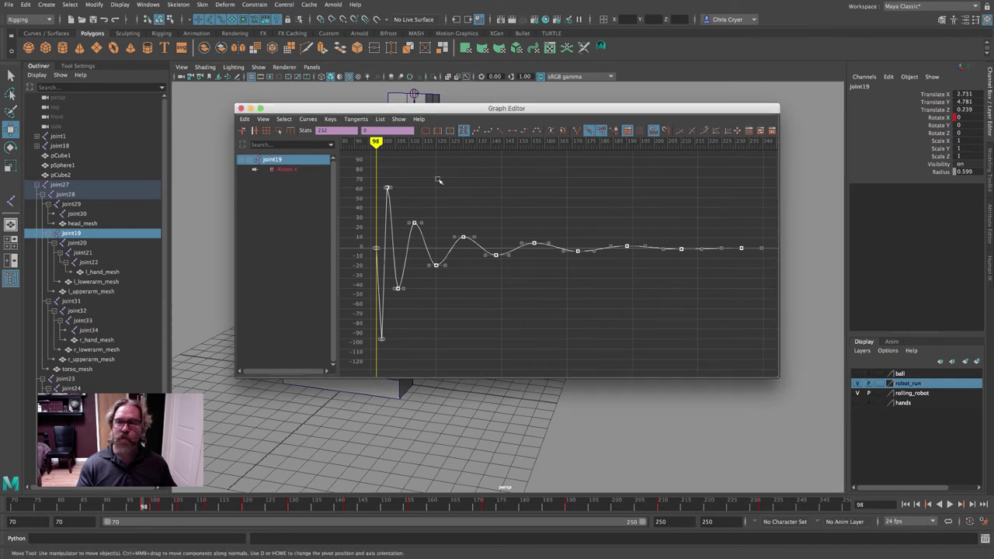
pyautogui.press('q')
pyautogui.moveTo(362, 163); pyautogui.dragTo(770, 365)
pyautogui.keyDown('shift'); pyautogui.moveTo(493, 216); pyautogui.dragTo(497, 202, button='middle'); pyautogui.keyUp('shift')
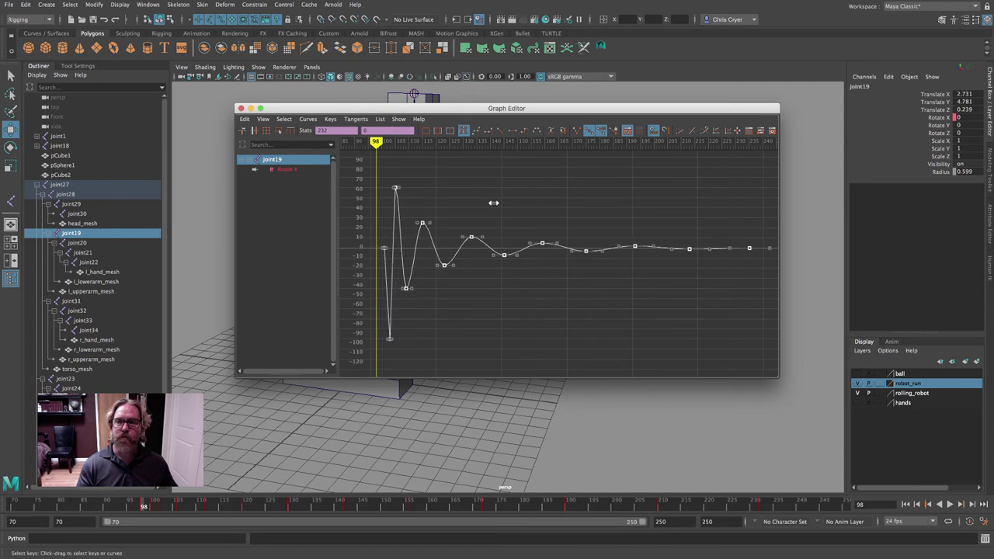
pyautogui.hotkey('ctrl', 'z')
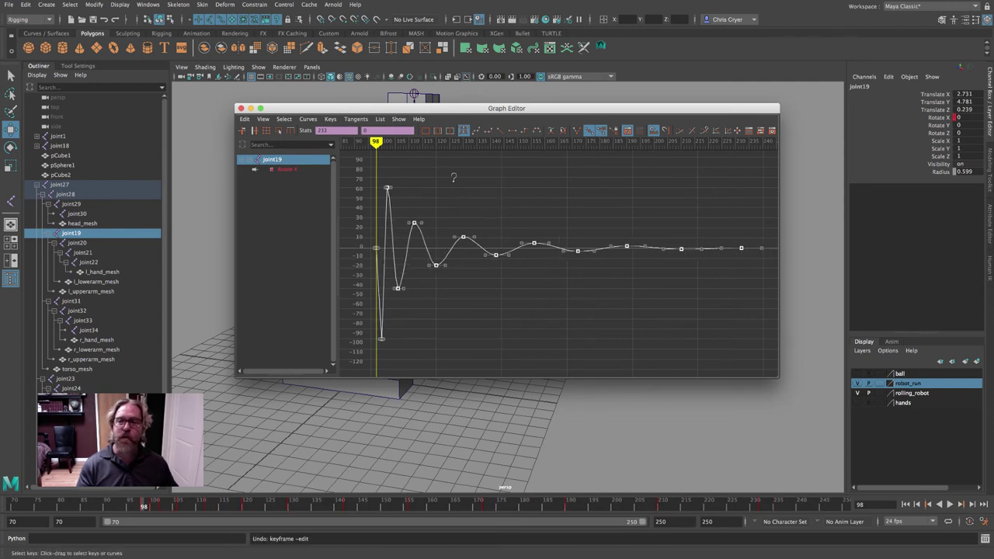
pyautogui.keyDown('shift'); pyautogui.moveTo(454, 177); pyautogui.dragTo(462, 183, button='middle'); pyautogui.keyUp('shift')
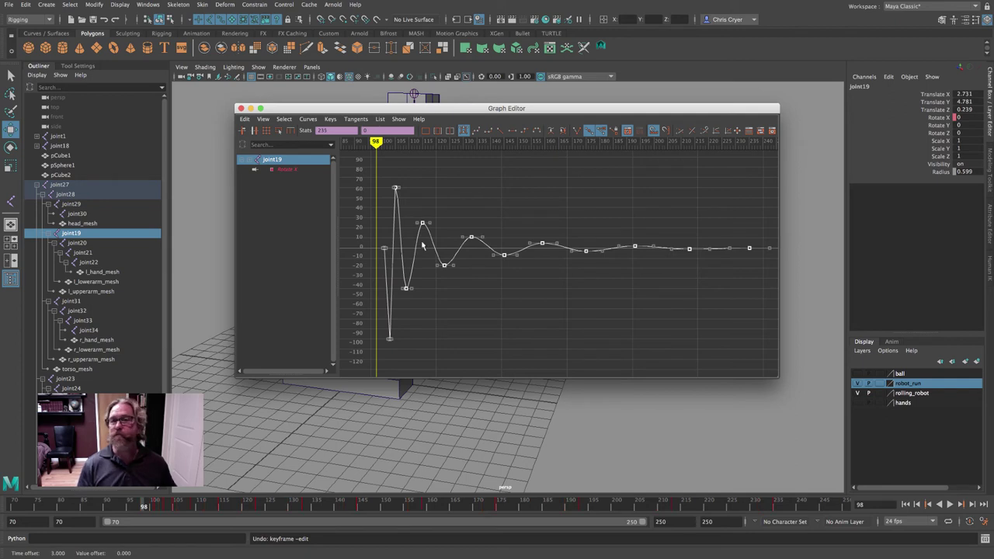
# Step: Close the Graph Editor and play the animation from just before the box impact to review joint19's delayed swing, stopping at frame 175
pyautogui.click(241, 108)
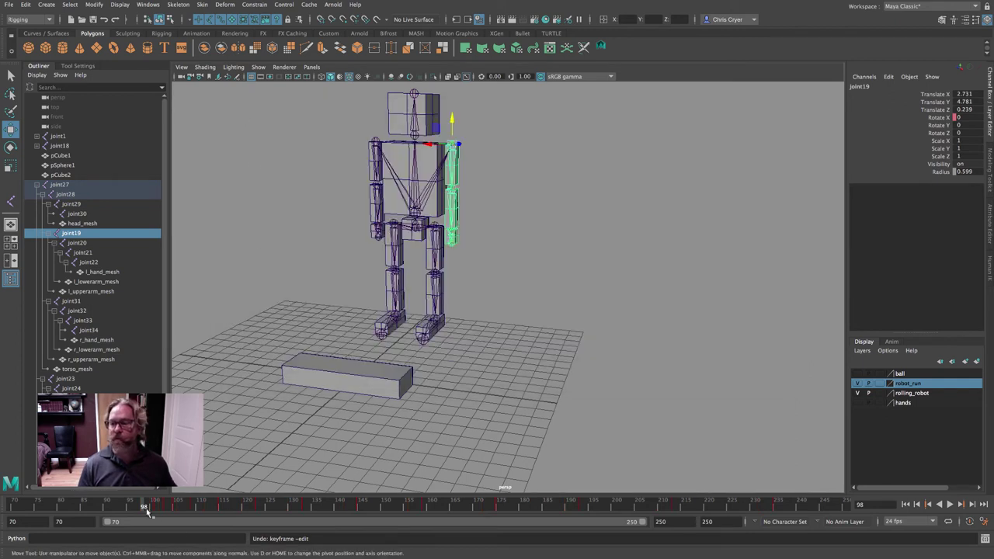
pyautogui.moveTo(148, 511)
pyautogui.mouseDown()
pyautogui.moveTo(159, 511)
pyautogui.moveTo(130, 505)
pyautogui.mouseUp()
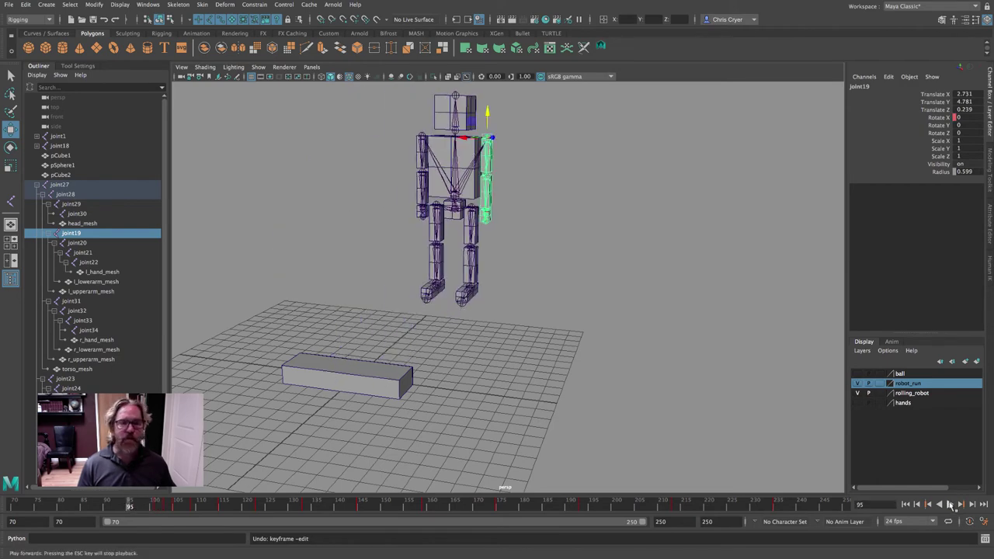
pyautogui.click(950, 504)
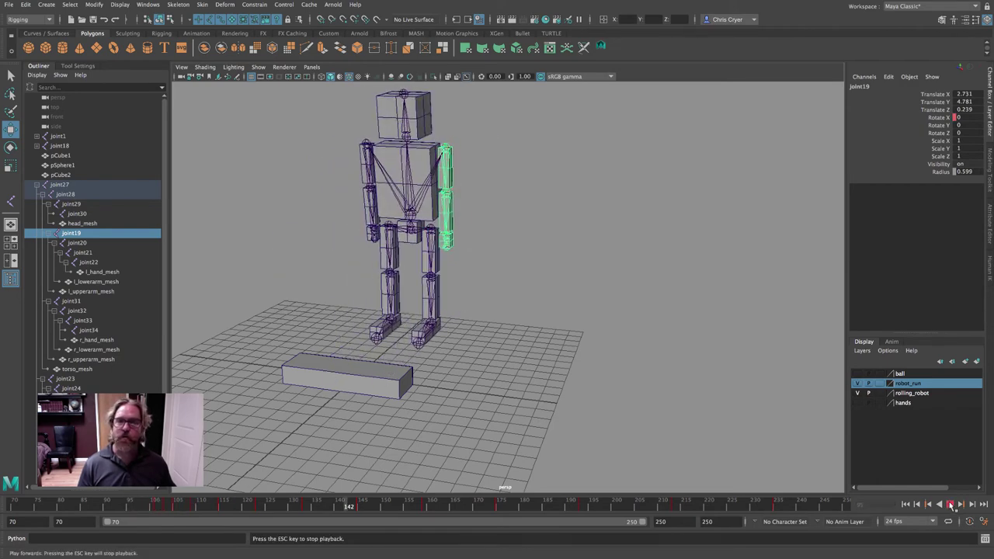
pyautogui.keyDown('alt'); pyautogui.moveTo(660, 365); pyautogui.dragTo(702, 384); pyautogui.keyUp('alt')
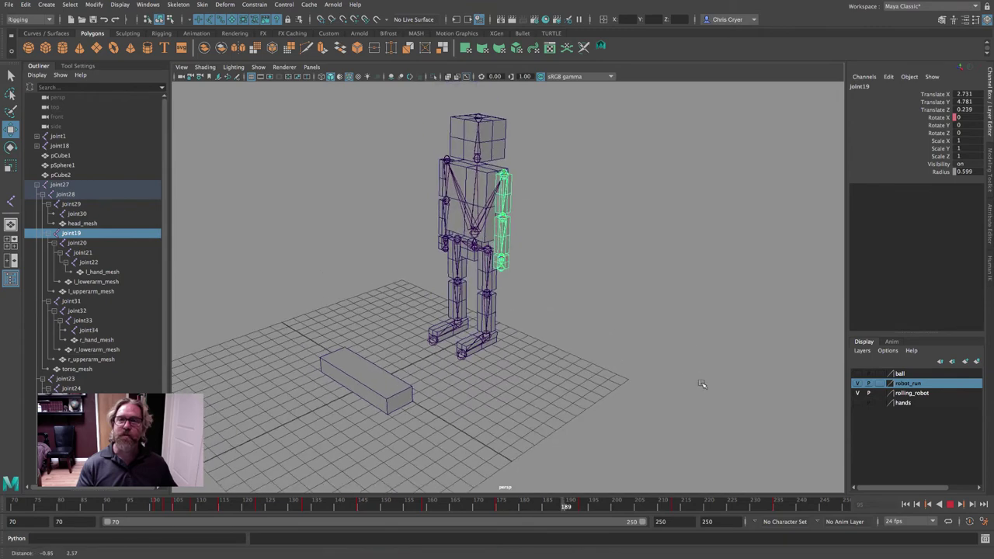
pyautogui.press('Escape')
pyautogui.press('w')
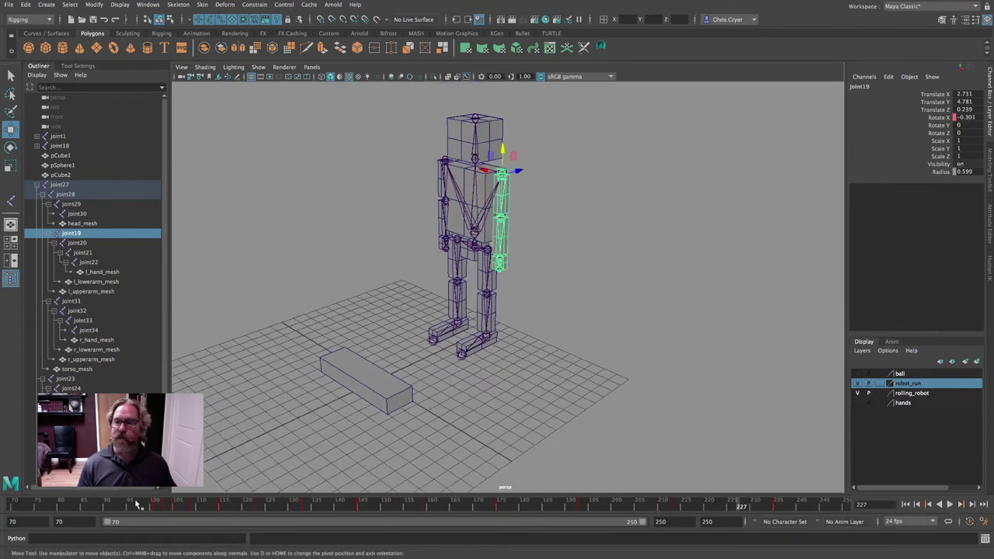
pyautogui.click(137, 505)
pyautogui.click(949, 505)
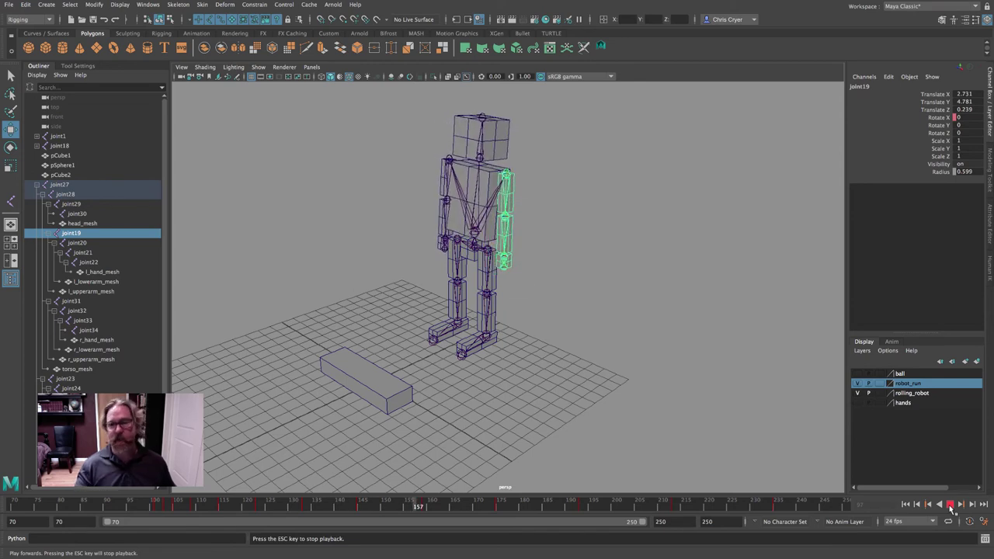
pyautogui.click(949, 505)
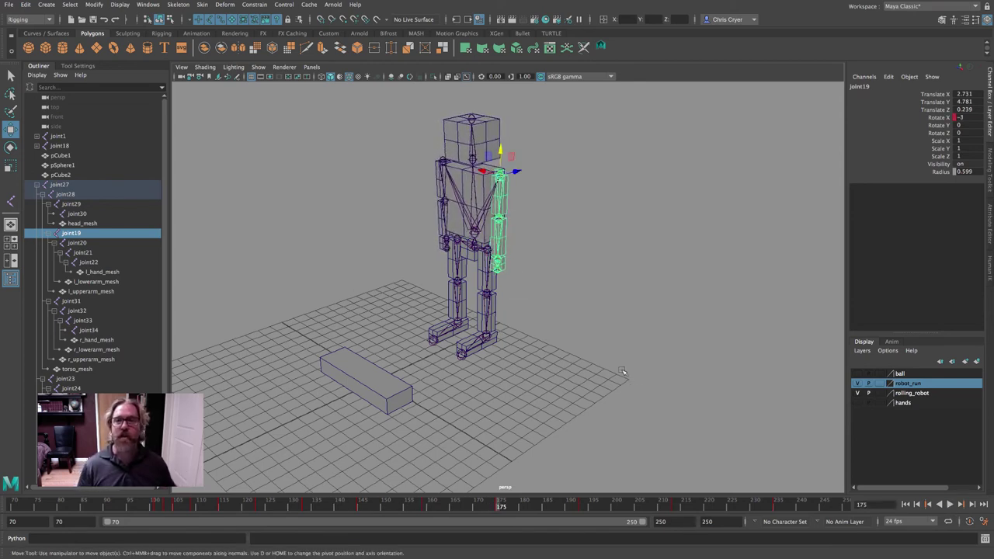
# Step: Reopen the Graph Editor and copy all of joint19's Rotate X keys
pyautogui.click(147, 5)
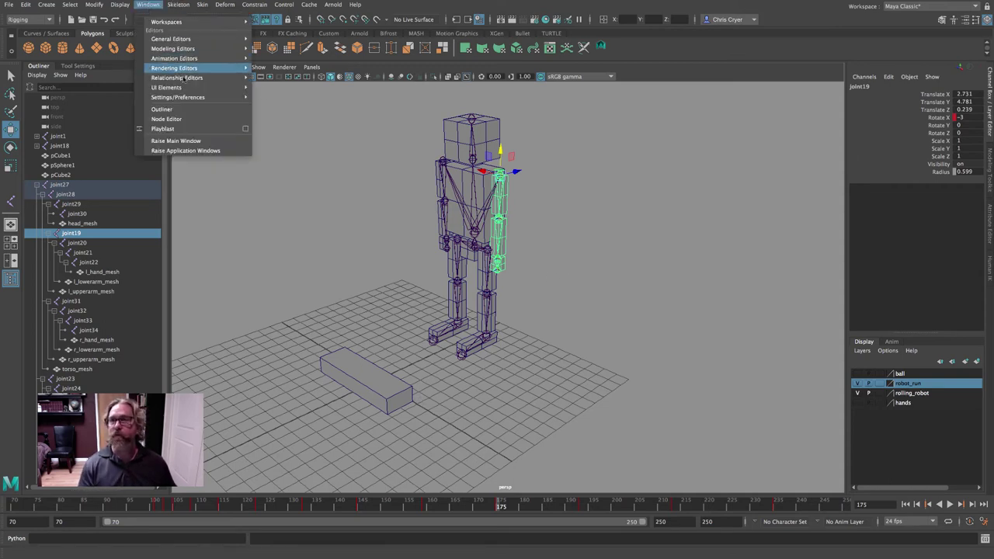
pyautogui.moveTo(225, 58)
pyautogui.click(287, 68)
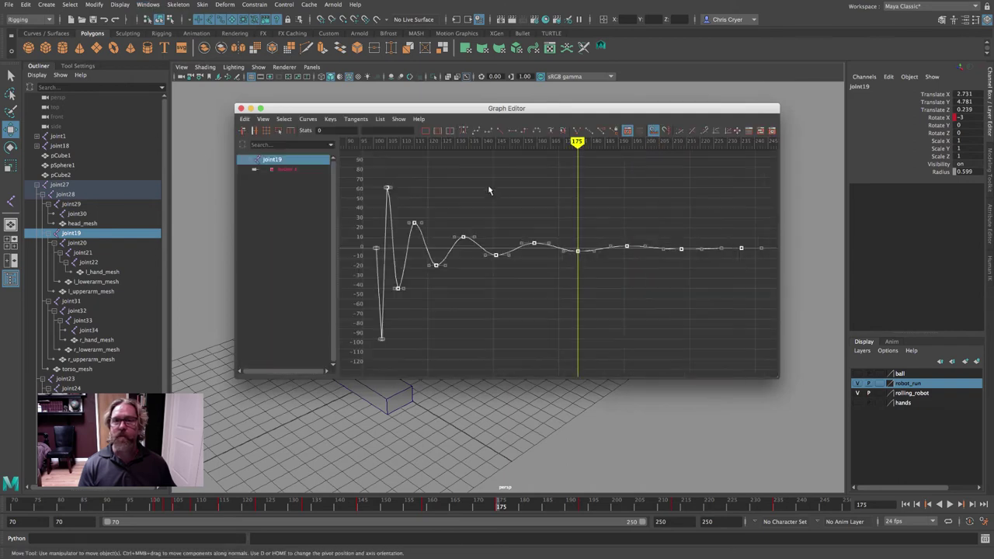
pyautogui.click(358, 161)
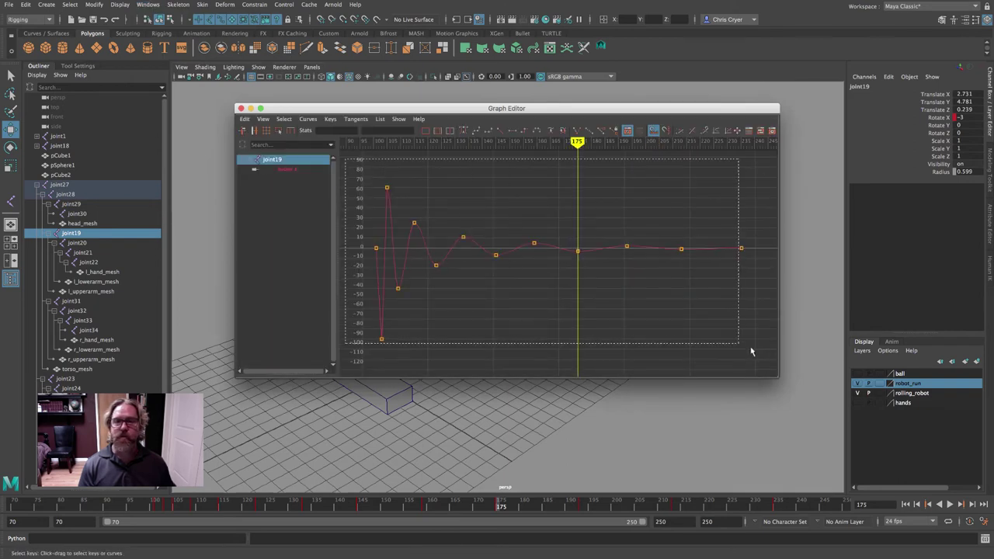
pyautogui.moveTo(761, 357); pyautogui.dragTo(365, 175)
pyautogui.click(245, 119)
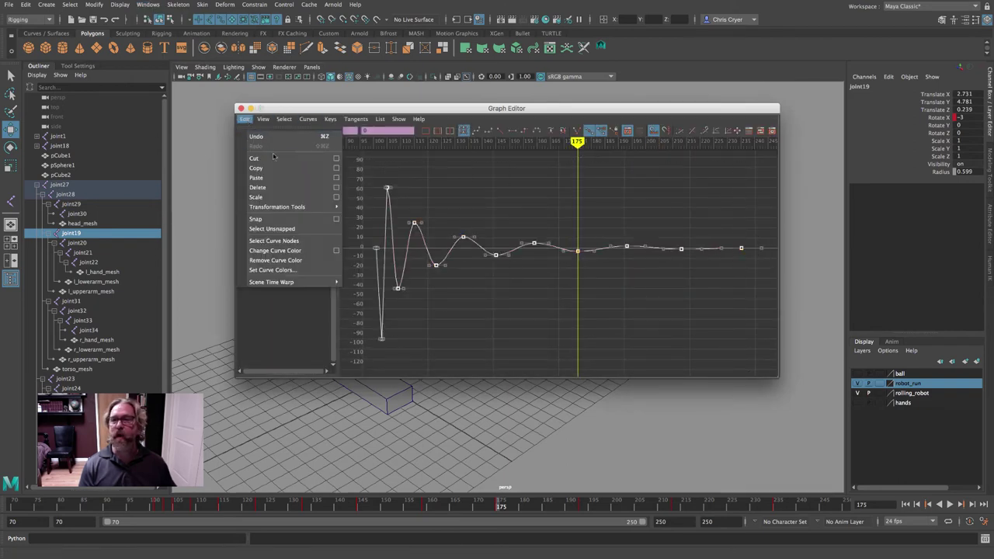
pyautogui.click(277, 168)
# Step: Select the opposite arm's shoulder joint, joint31, and key its Rotate X at 0 on frame 101
pyautogui.moveTo(403, 108); pyautogui.dragTo(807, 170)
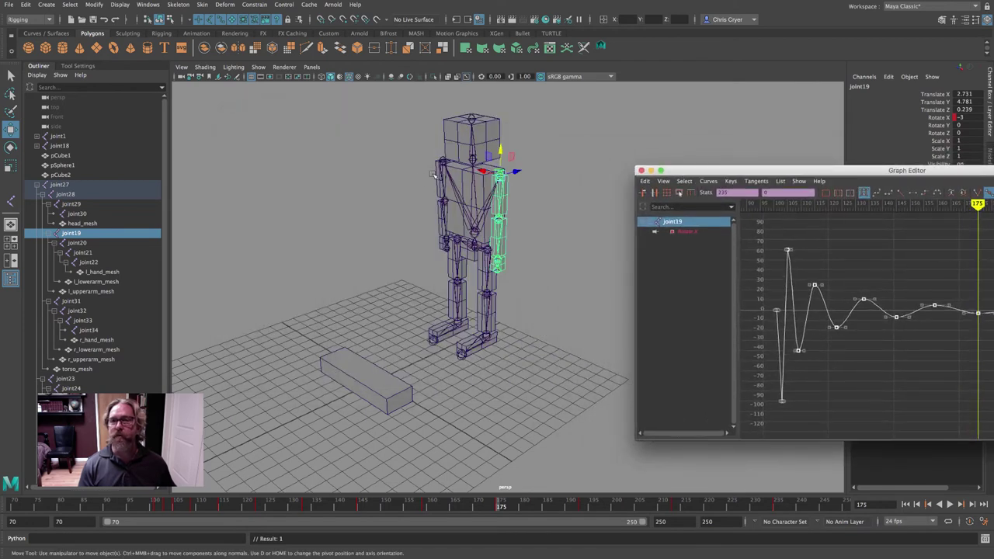
pyautogui.click(434, 223)
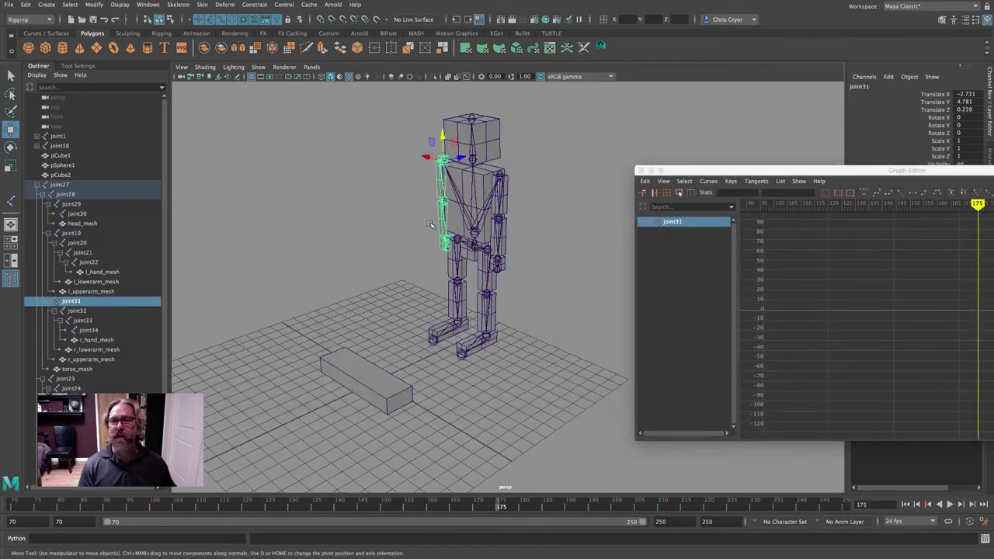
pyautogui.click(159, 507)
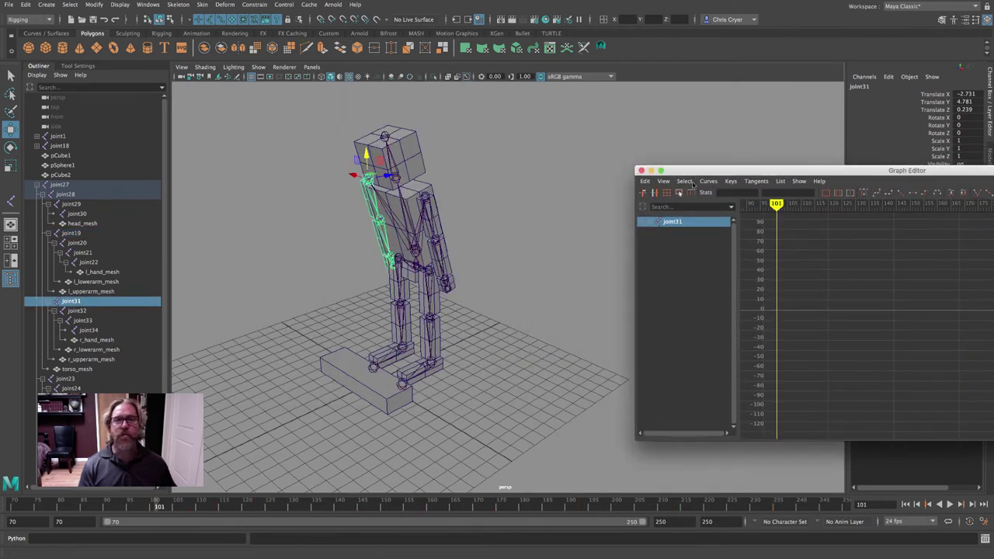
pyautogui.moveTo(687, 172); pyautogui.dragTo(624, 251)
pyautogui.click(938, 117)
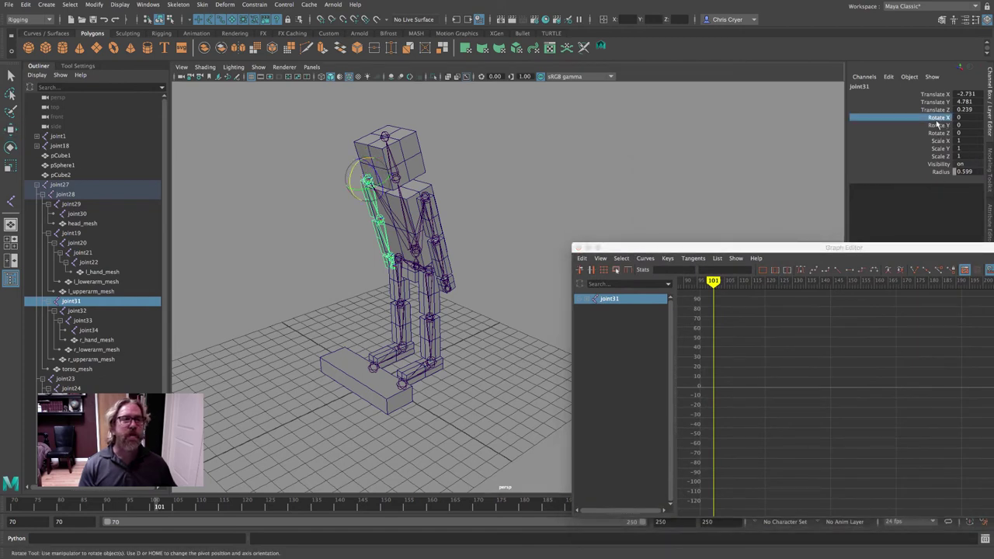
pyautogui.rightClick(940, 119)
pyautogui.click(939, 137)
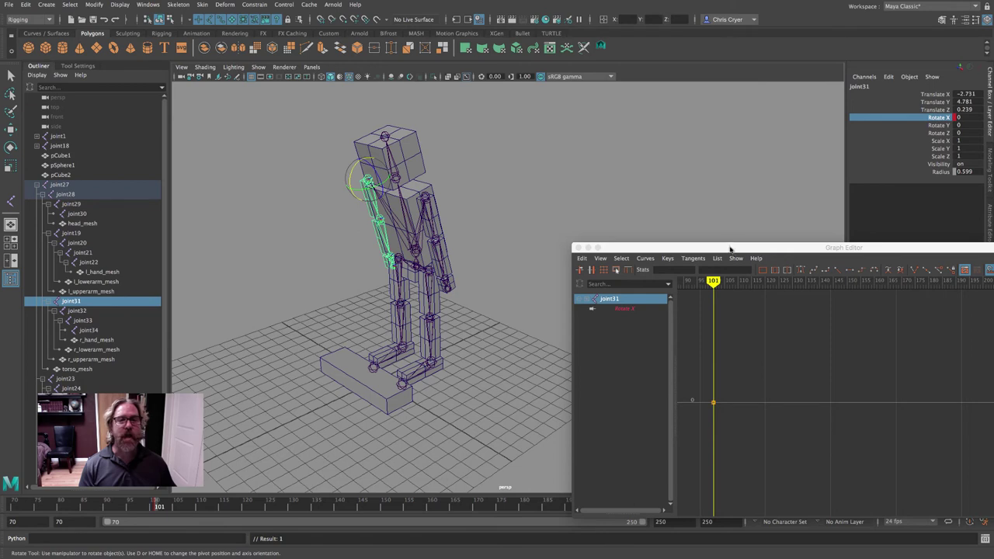
# Step: Paste the copied Rotate X keys onto joint31 in the Graph Editor, starting at frame 101
pyautogui.moveTo(732, 248); pyautogui.dragTo(609, 125)
pyautogui.click(460, 134)
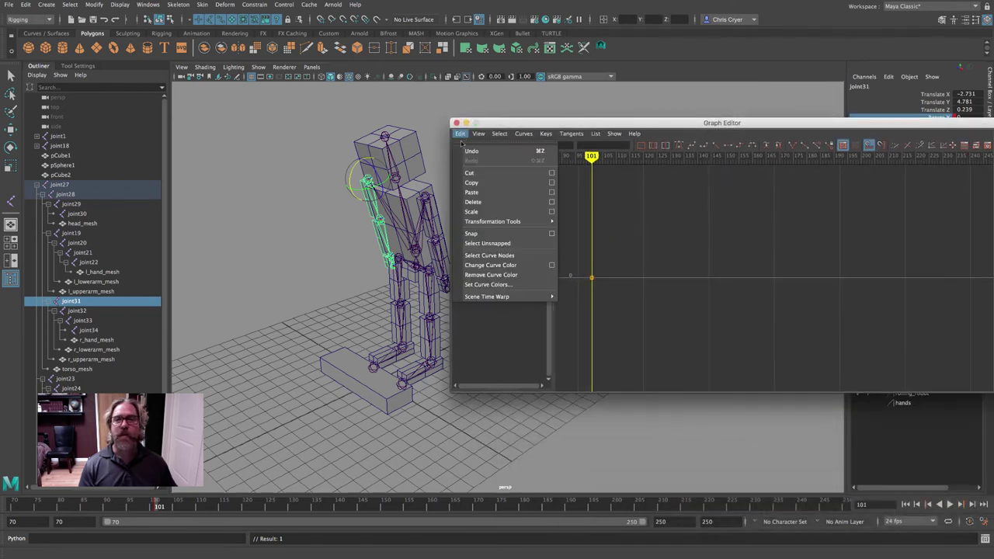
pyautogui.click(481, 200)
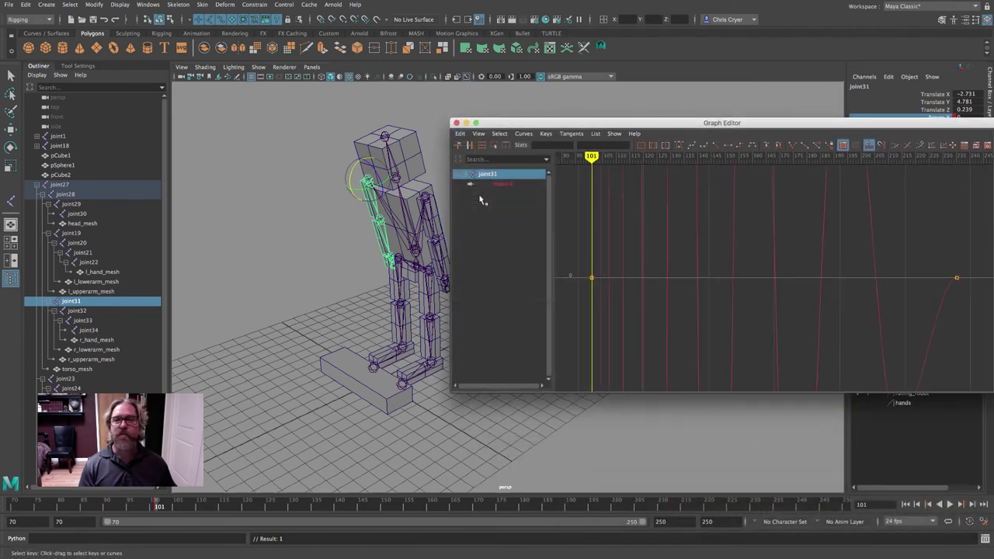
# Step: Scrub around frames 100 to 102 and play the animation to check both arms swinging, orbiting around the robot
pyautogui.click(164, 507)
pyautogui.moveTo(541, 125); pyautogui.dragTo(837, 176)
pyautogui.keyDown('alt'); pyautogui.moveTo(557, 251); pyautogui.dragTo(466, 257); pyautogui.keyUp('alt')
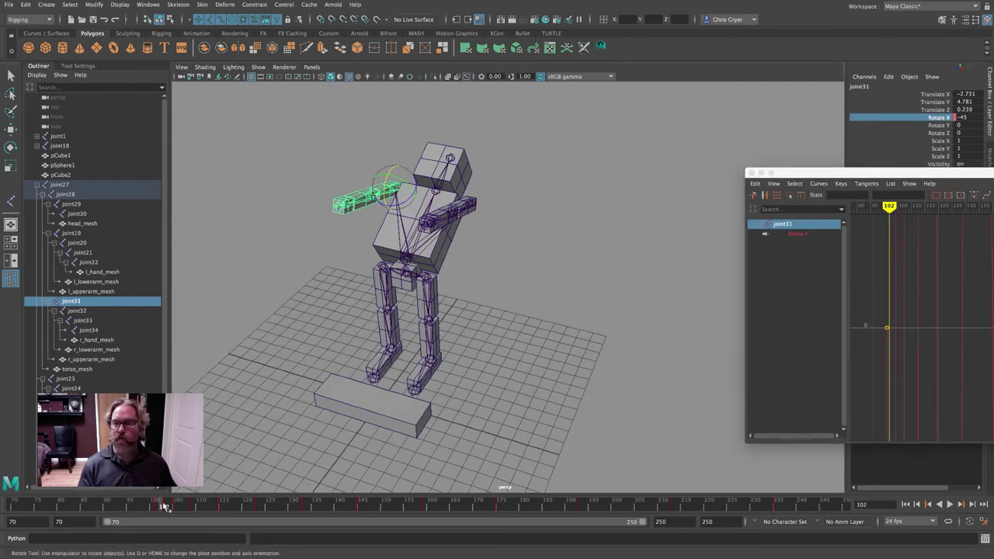
pyautogui.moveTo(163, 507); pyautogui.dragTo(155, 507)
pyautogui.keyDown('alt'); pyautogui.moveTo(373, 342); pyautogui.dragTo(683, 404); pyautogui.keyUp('alt')
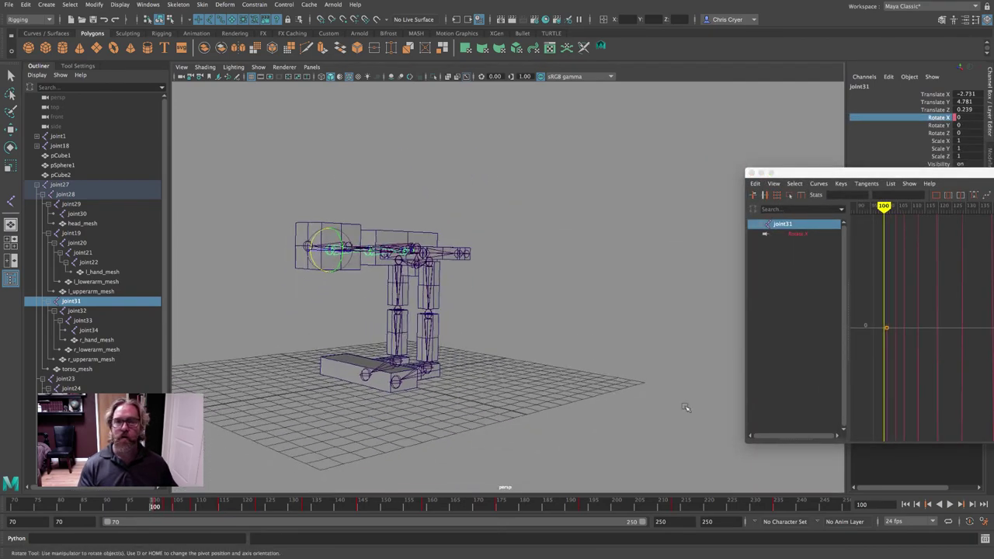
pyautogui.click(949, 505)
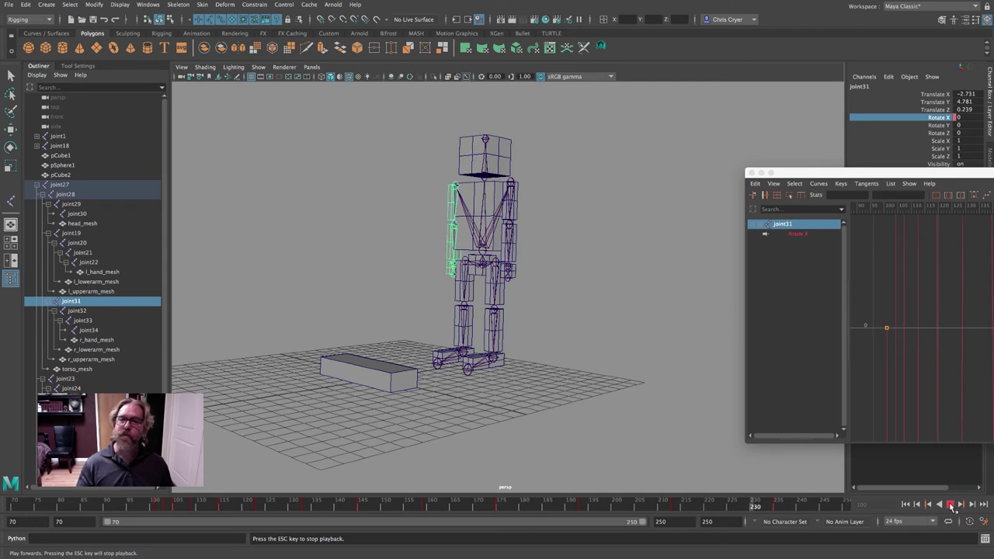
pyautogui.click(949, 505)
# Step: Select the head joint, joint29, and key its Rotate X at 0 on frame 101
pyautogui.click(158, 505)
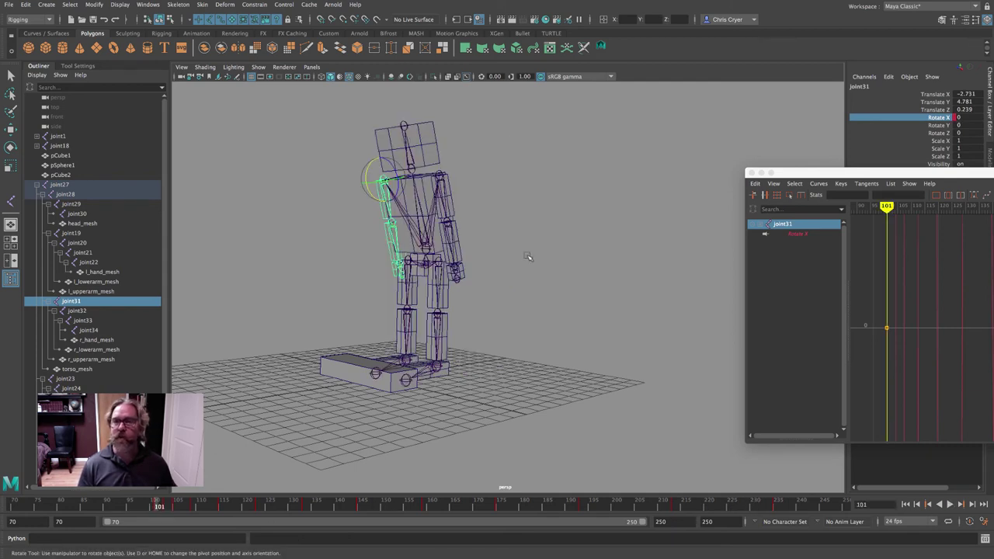
pyautogui.click(414, 167)
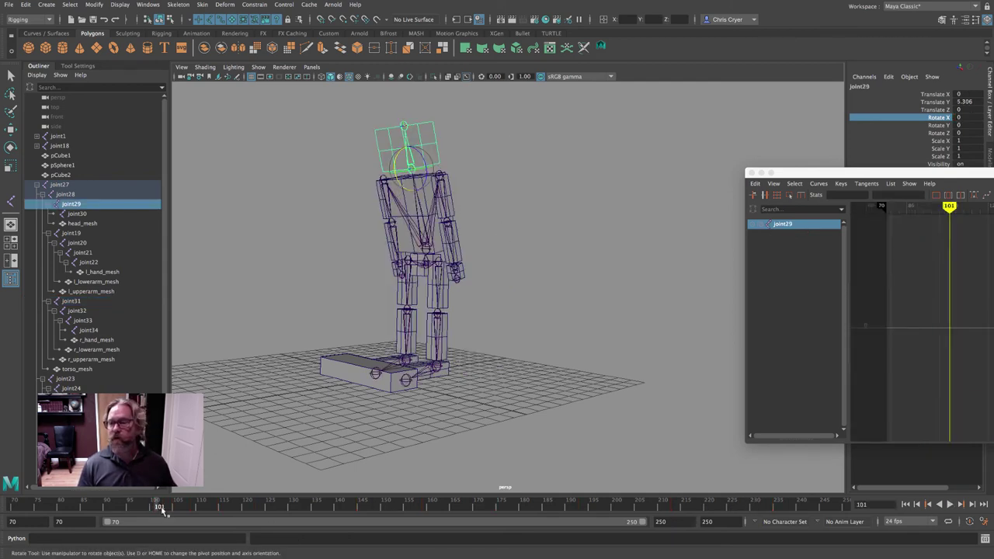
pyautogui.keyDown('alt'); pyautogui.moveTo(533, 222); pyautogui.dragTo(457, 171); pyautogui.keyUp('alt')
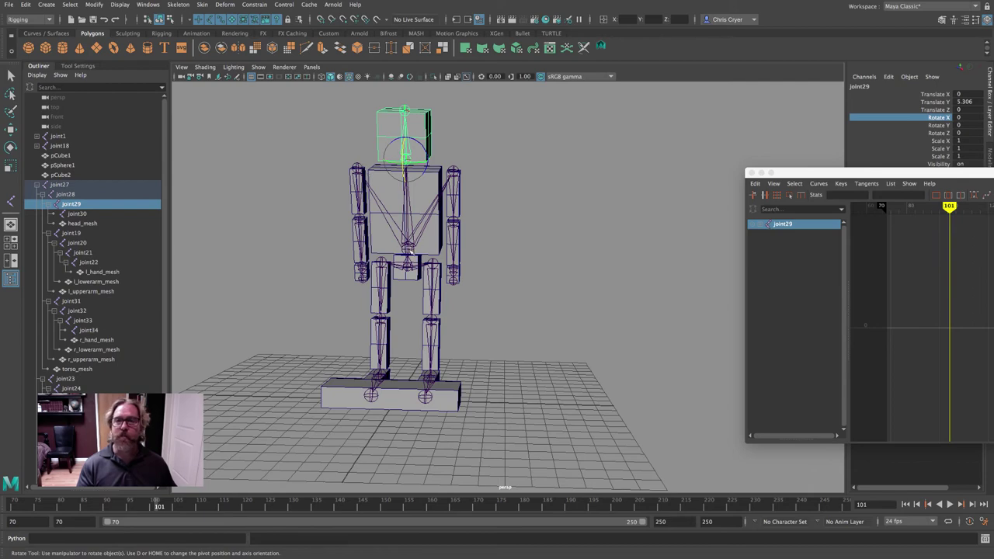
pyautogui.keyDown('alt'); pyautogui.moveTo(509, 202); pyautogui.dragTo(497, 208); pyautogui.keyUp('alt')
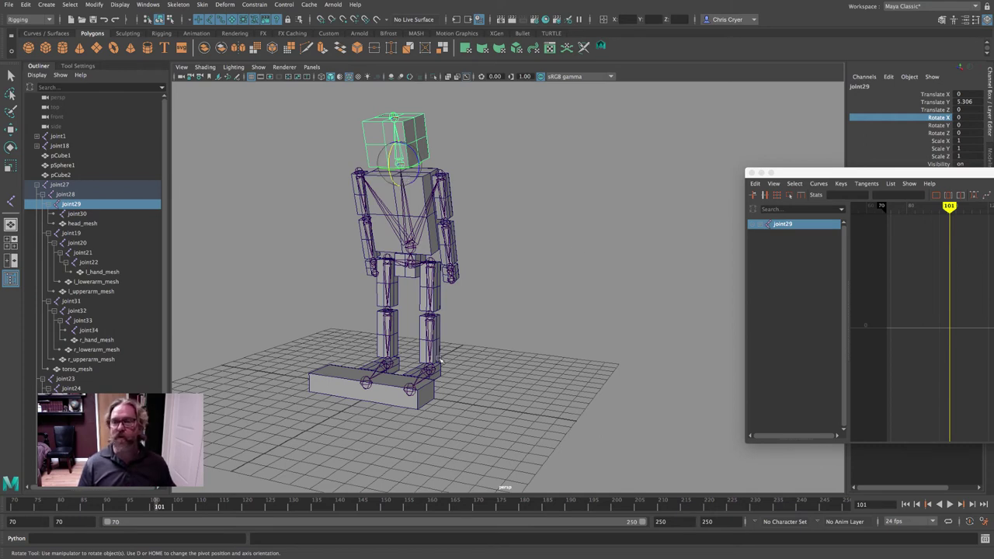
pyautogui.moveTo(800, 174); pyautogui.dragTo(583, 234)
pyautogui.rightClick(937, 118)
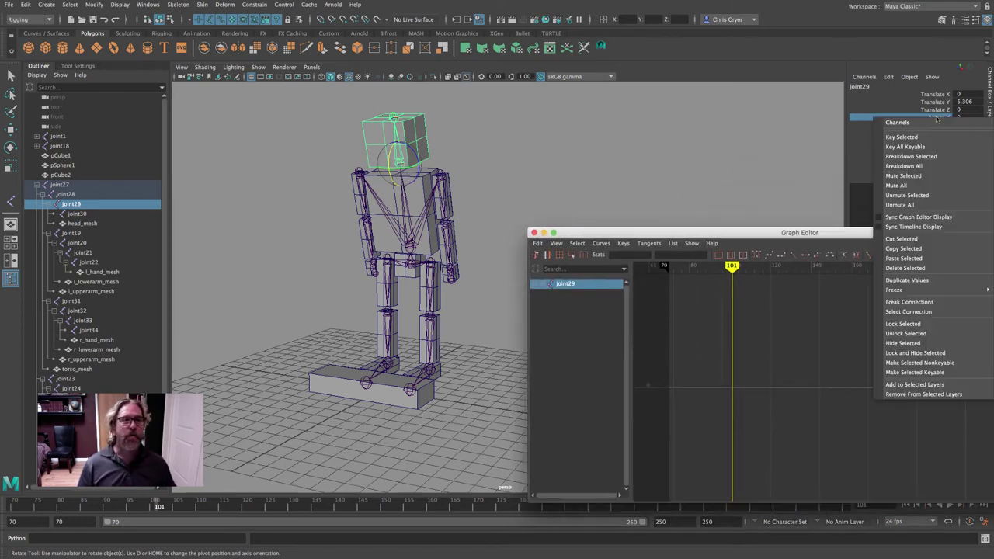
pyautogui.click(901, 137)
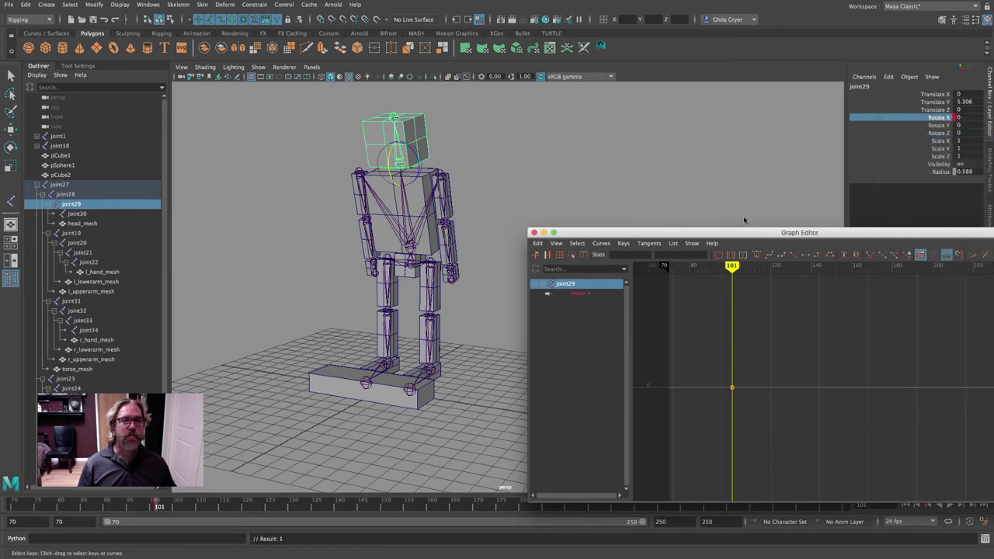
# Step: Paste the copied Rotate X keys onto joint29 at frame 101 and close the Graph Editor
pyautogui.click(537, 243)
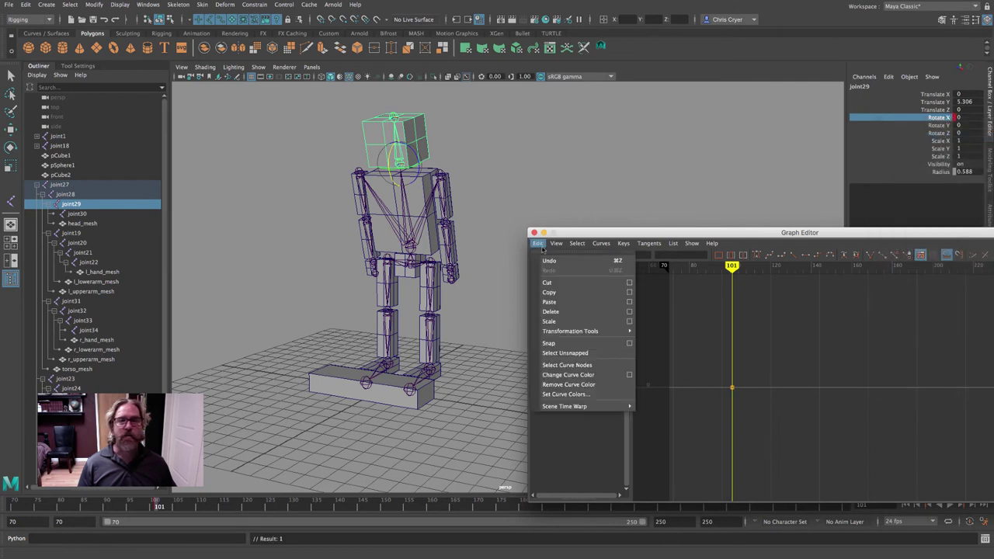
pyautogui.click(565, 304)
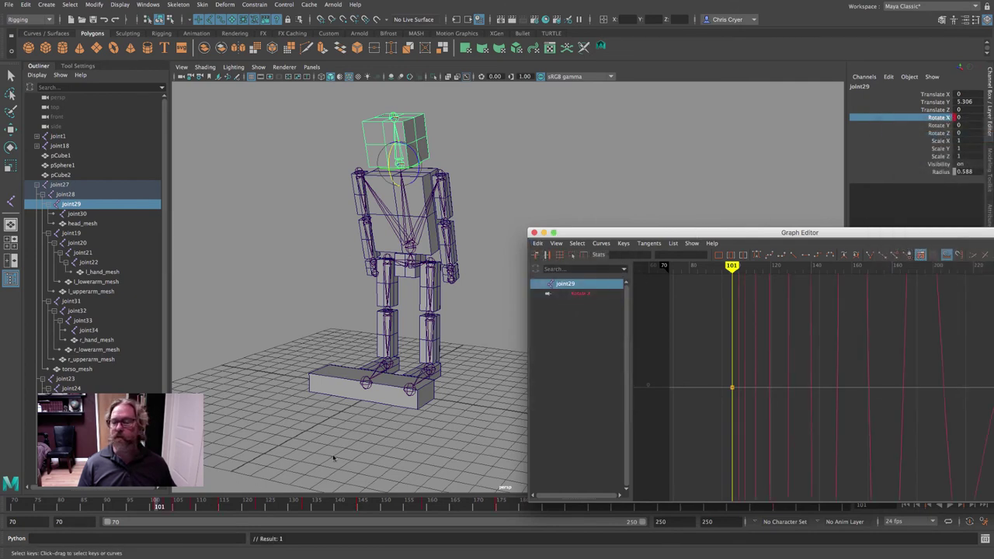
pyautogui.click(533, 232)
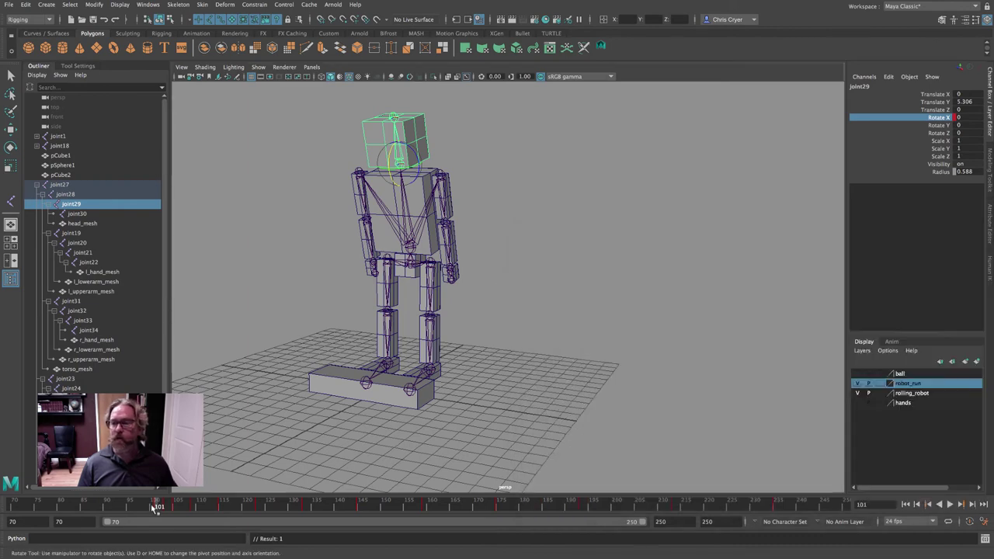
# Step: Scrub the animation from frame 101 to 149 and back to frame 99, examining the head's rotation from the side
pyautogui.moveTo(159, 507); pyautogui.dragTo(168, 506)
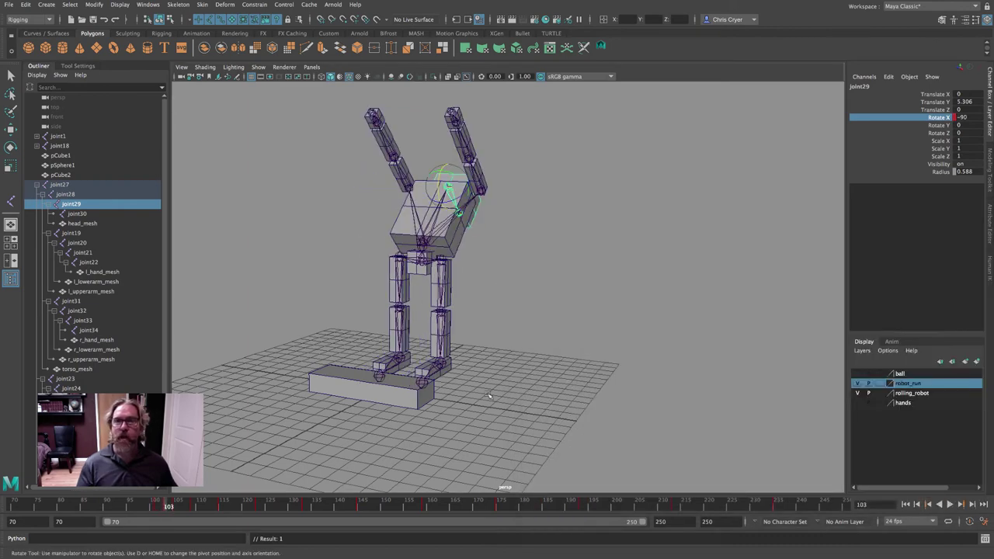
pyautogui.keyDown('alt'); pyautogui.moveTo(489, 395); pyautogui.dragTo(373, 392); pyautogui.keyUp('alt')
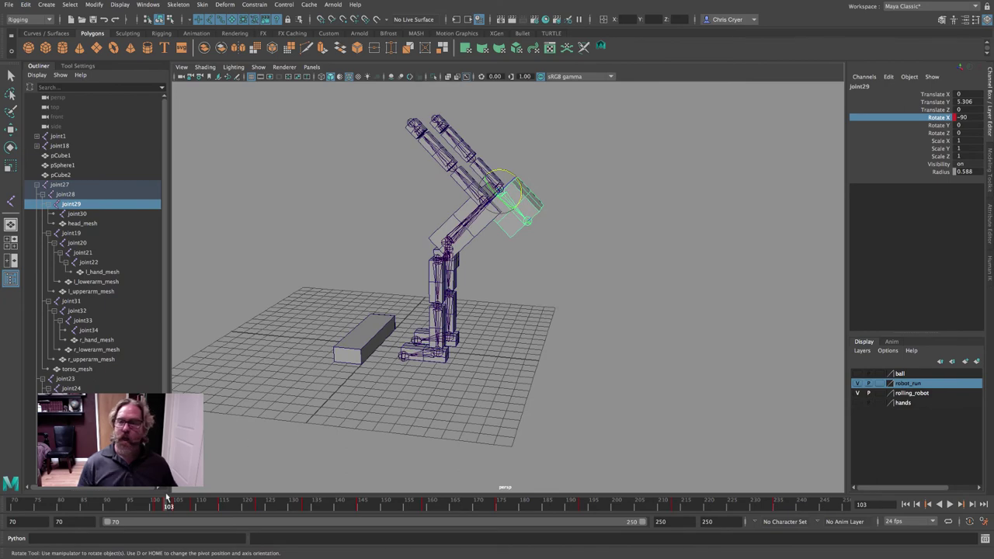
pyautogui.moveTo(167, 506)
pyautogui.mouseDown()
pyautogui.moveTo(155, 506)
pyautogui.moveTo(164, 505)
pyautogui.mouseUp()
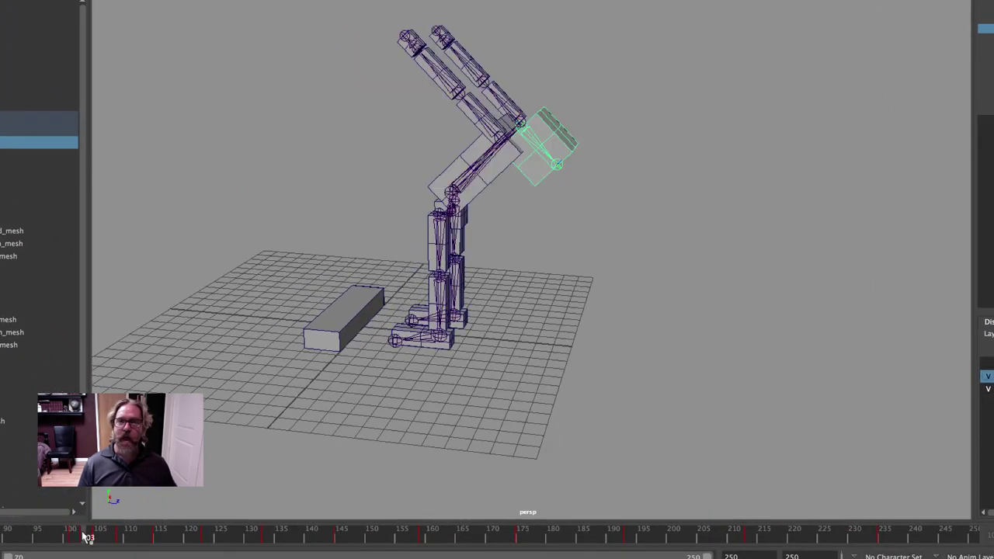
pyautogui.moveTo(87, 538); pyautogui.dragTo(367, 540)
pyautogui.keyDown('alt'); pyautogui.moveTo(627, 352); pyautogui.dragTo(678, 350); pyautogui.keyUp('alt')
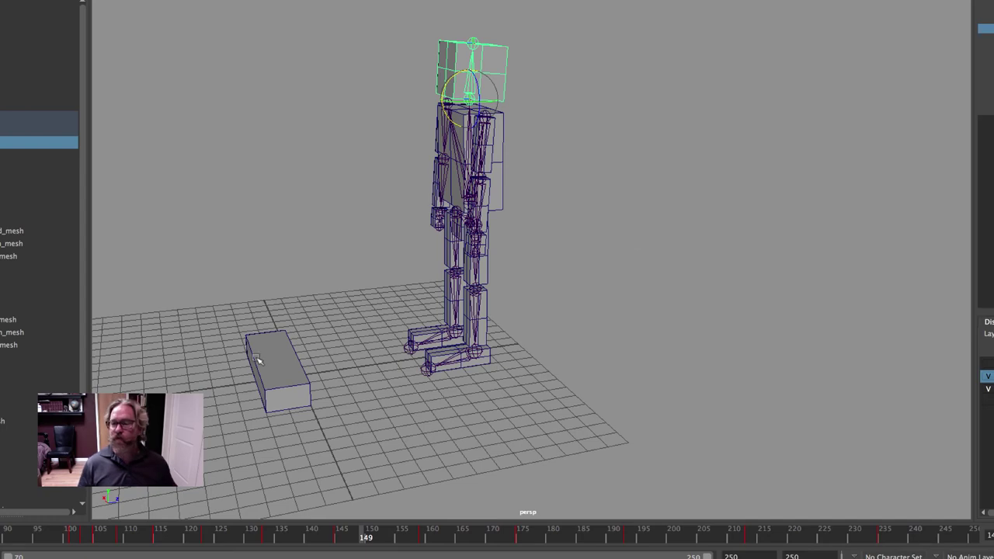
pyautogui.click(67, 535)
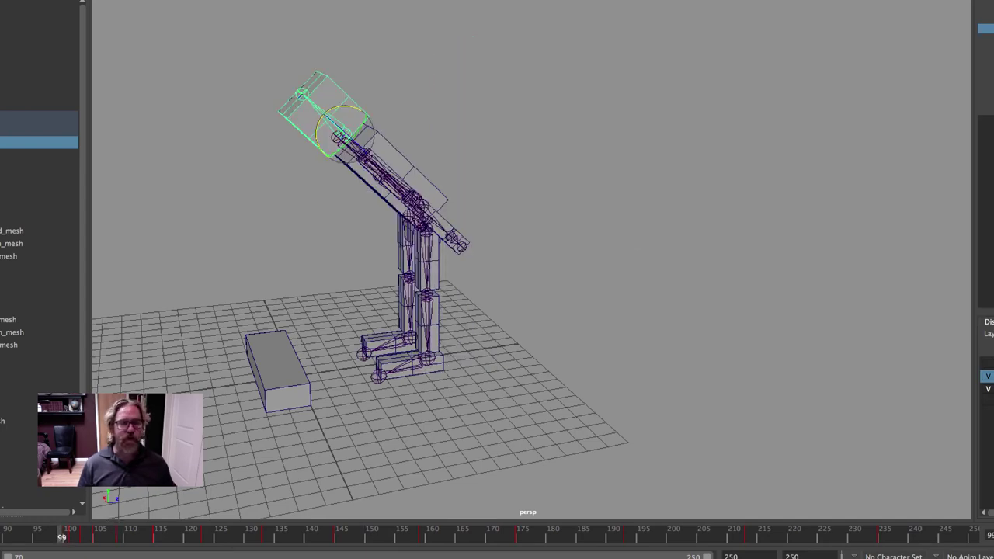
# Step: Play the animation and scrub to frame 118, orbiting around the robot to examine the head and arm motion
pyautogui.hotkey('alt', 'v')
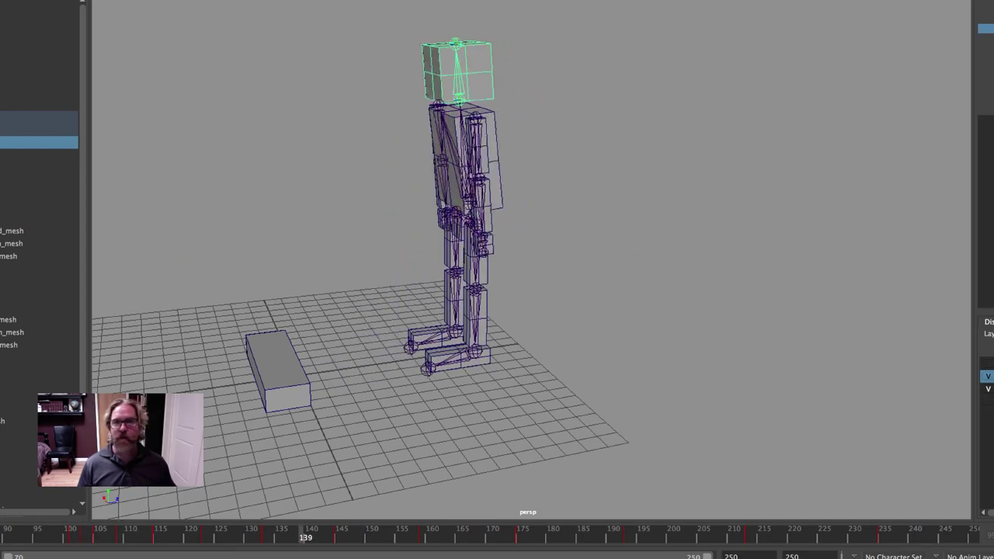
pyautogui.keyDown('alt'); pyautogui.moveTo(644, 277); pyautogui.dragTo(752, 286); pyautogui.keyUp('alt')
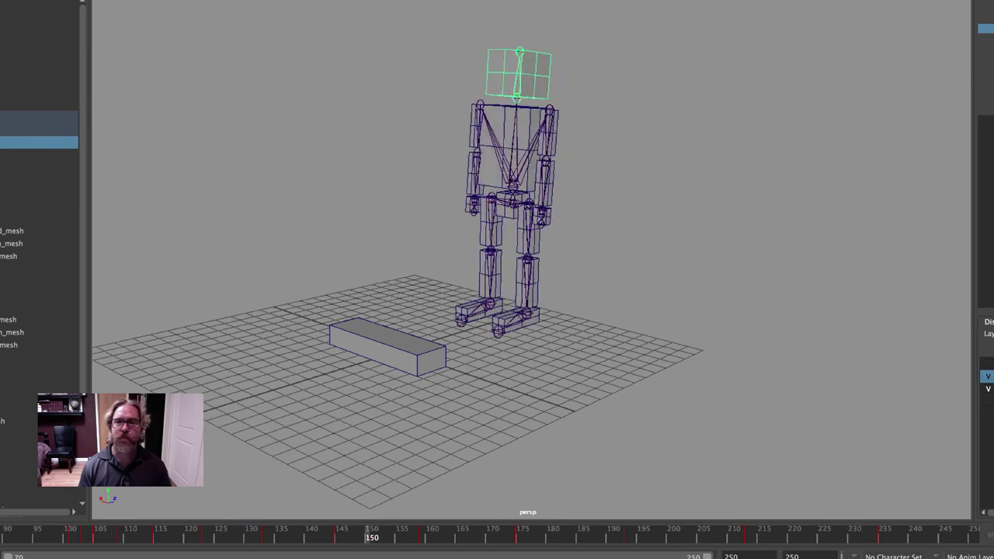
pyautogui.press('Escape')
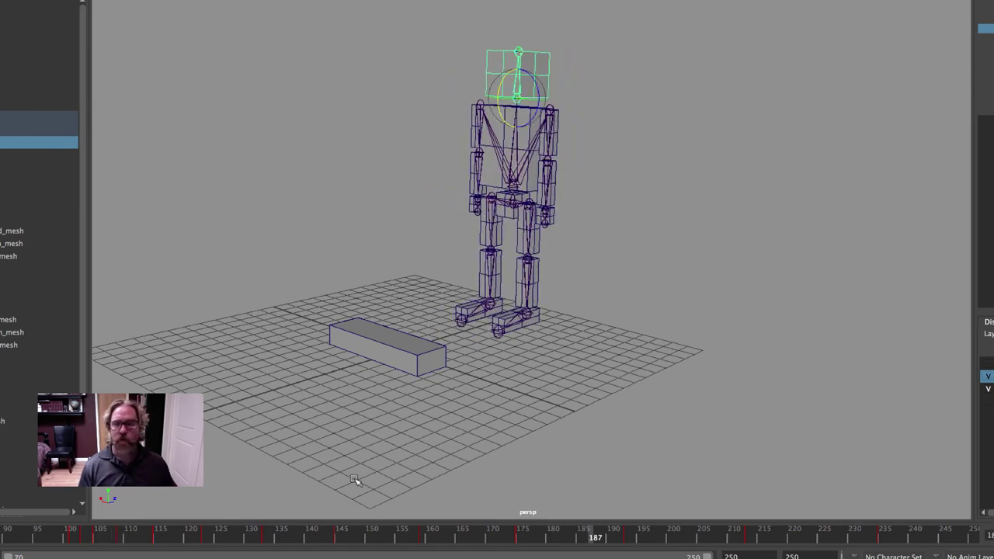
pyautogui.moveTo(88, 536); pyautogui.dragTo(179, 537)
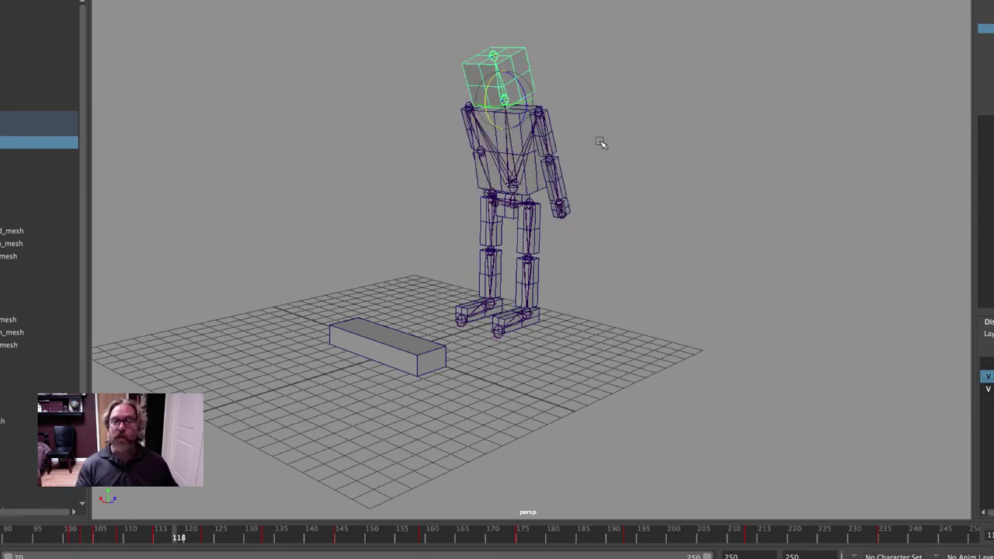
pyautogui.keyDown('alt'); pyautogui.moveTo(608, 139); pyautogui.dragTo(542, 111); pyautogui.keyUp('alt')
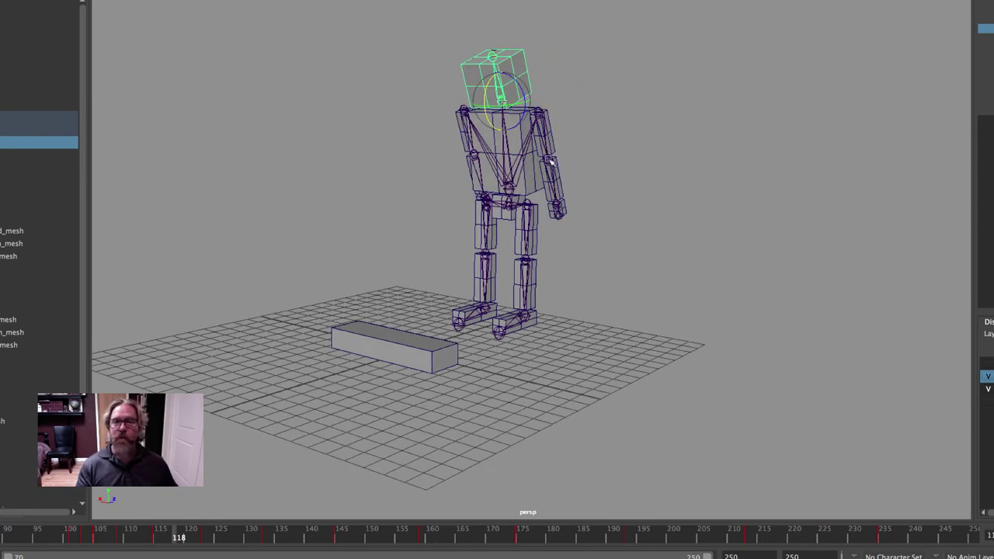
# Step: Select the left elbow joint, joint20, and key its Rotate X at 0 on frame 101
pyautogui.keyDown('alt'); pyautogui.moveTo(550, 161); pyautogui.dragTo(556, 180); pyautogui.keyUp('alt')
pyautogui.click(555, 180)
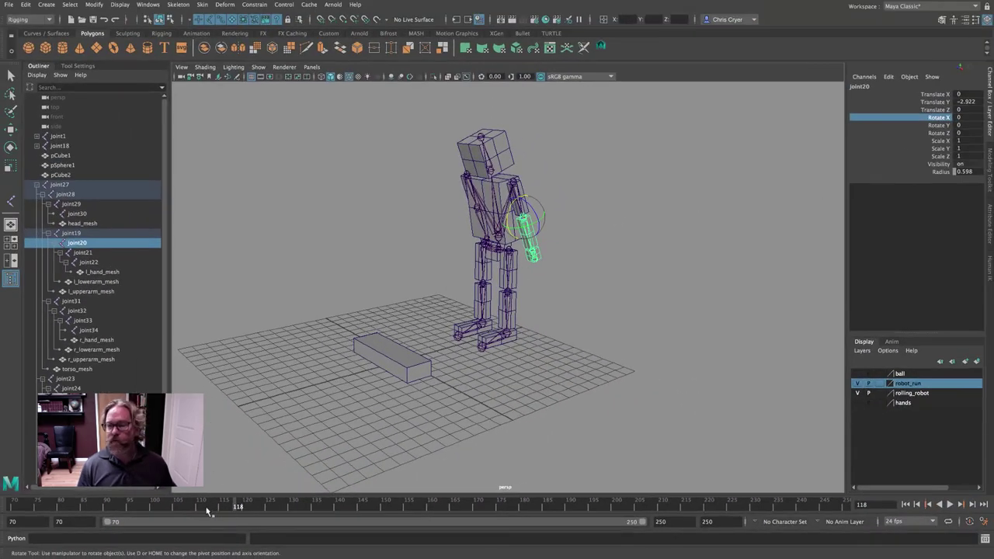
pyautogui.moveTo(208, 511); pyautogui.dragTo(158, 509)
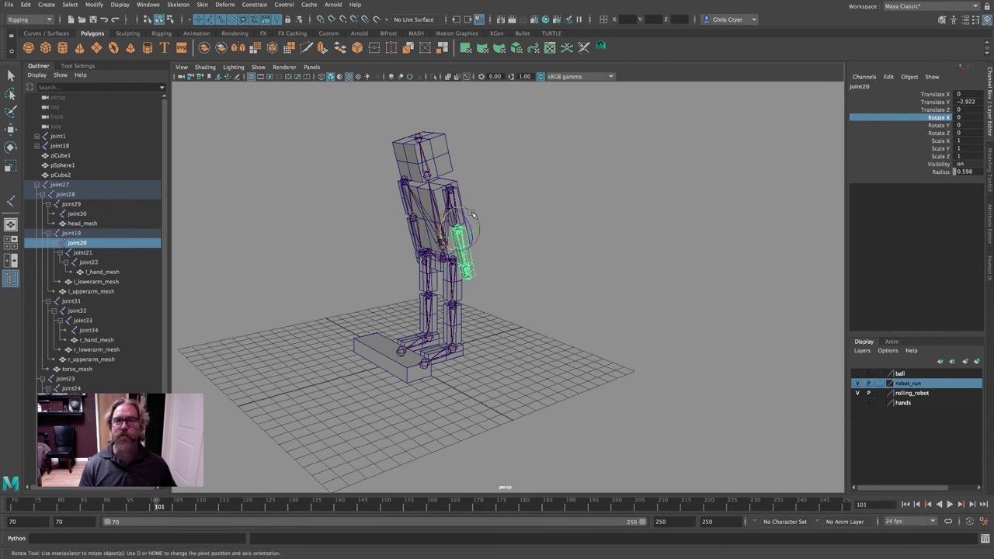
pyautogui.rightClick(940, 122)
pyautogui.click(940, 137)
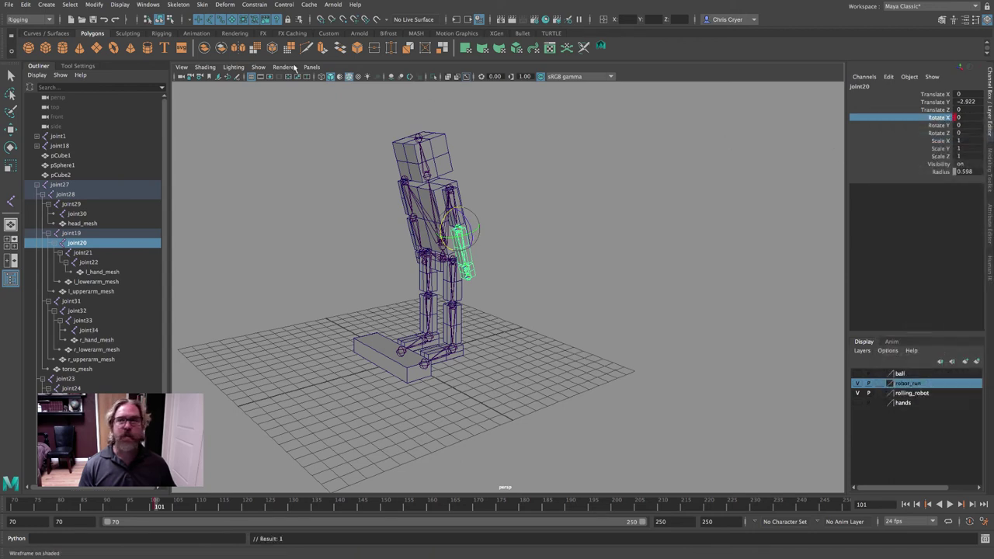
# Step: Paste the copied Rotate X keys onto joint20 at frame 101 in the Graph Editor and frame the whole curve
pyautogui.click(148, 4)
pyautogui.moveTo(175, 59)
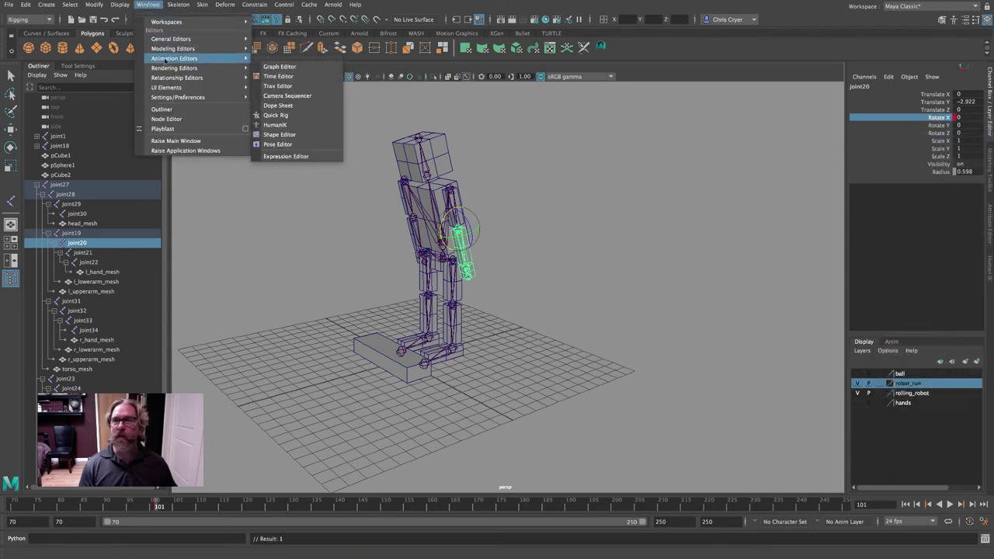
pyautogui.click(268, 67)
pyautogui.click(459, 243)
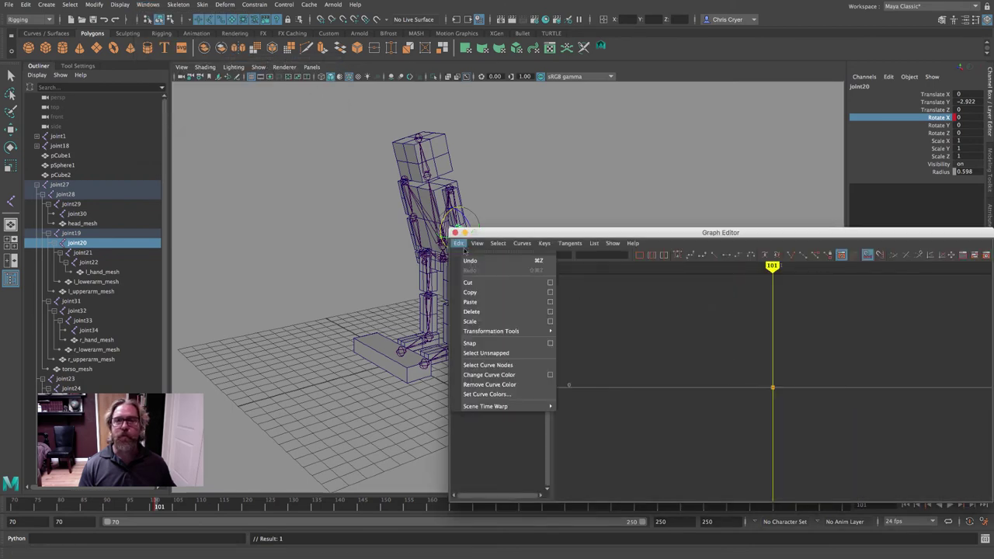
pyautogui.click(481, 312)
pyautogui.moveTo(611, 232); pyautogui.dragTo(866, 341)
pyautogui.press('f')
pyautogui.moveTo(158, 504)
pyautogui.mouseDown()
pyautogui.moveTo(288, 505)
pyautogui.moveTo(158, 507)
pyautogui.mouseUp()
pyautogui.doubleClick(813, 307)
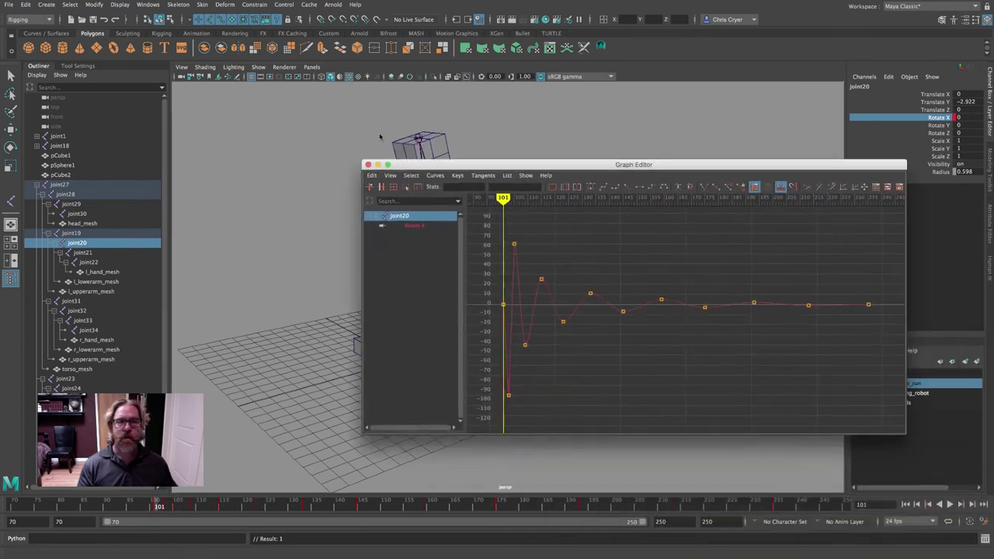
# Step: Shift all of joint20's Rotate X keys three frames later so that the first key sits on frame 104
pyautogui.moveTo(556, 279); pyautogui.dragTo(820, 379)
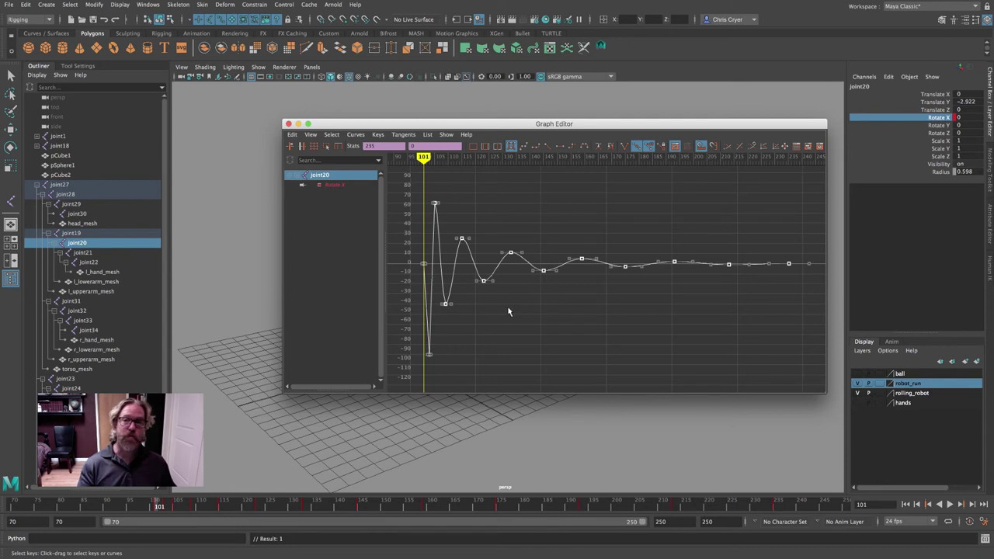
pyautogui.keyDown('shift'); pyautogui.moveTo(507, 303); pyautogui.dragTo(516, 307, button='middle'); pyautogui.keyUp('shift')
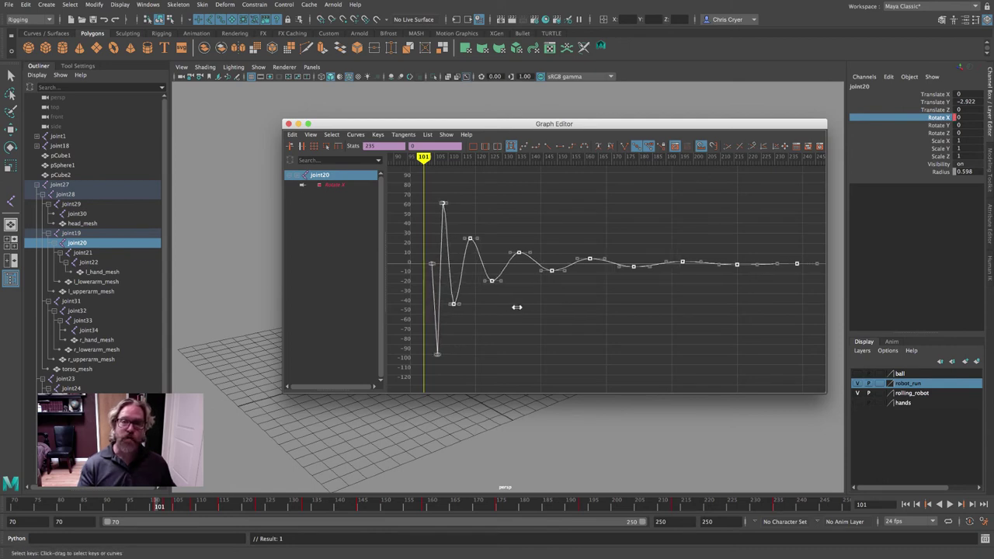
pyautogui.click(431, 264)
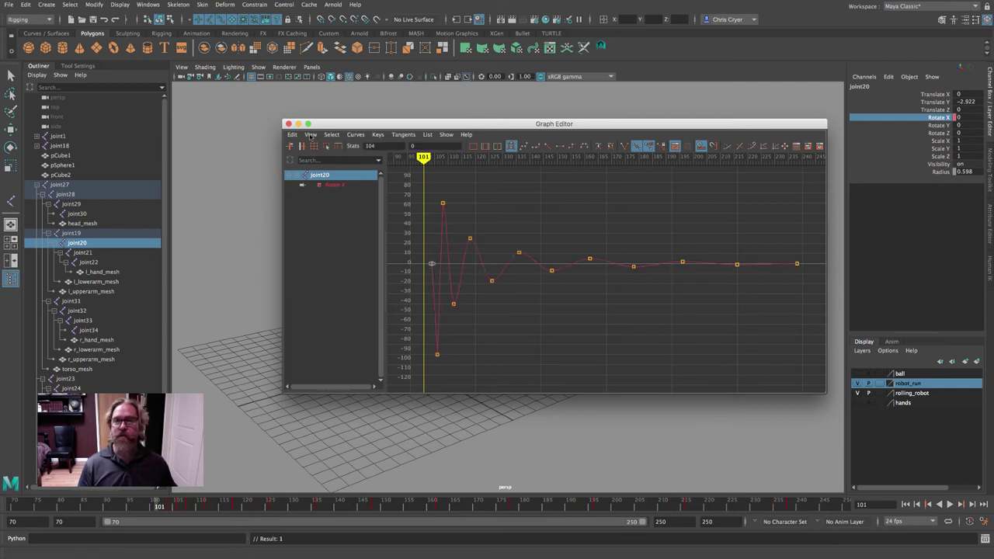
# Step: Close the Graph Editor and play the animation to check the left forearm's delayed swing
pyautogui.click(287, 124)
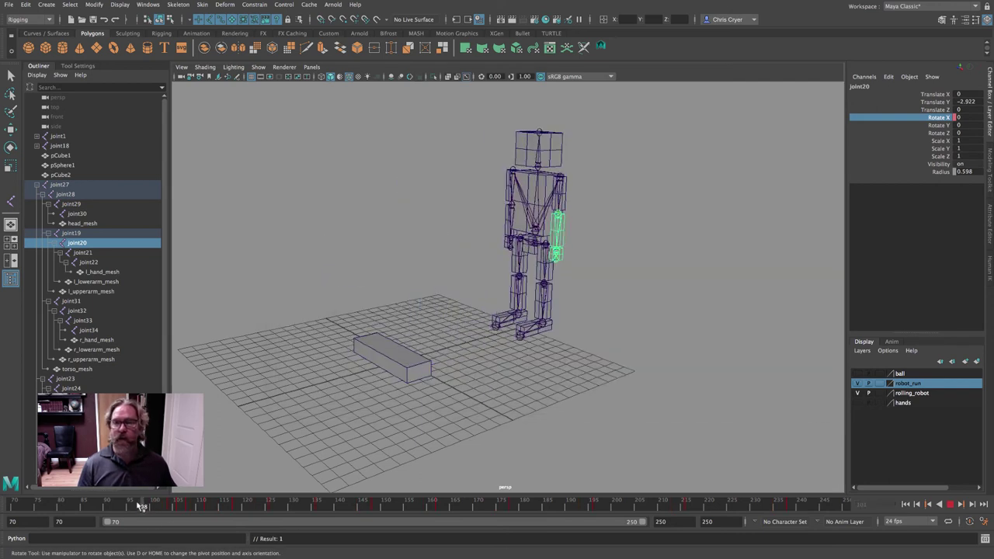
pyautogui.click(951, 505)
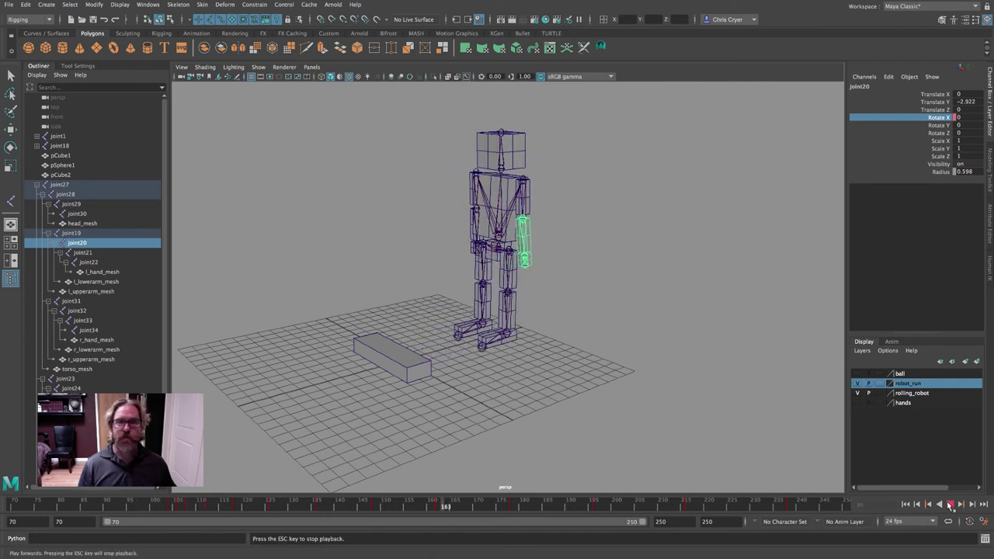
pyautogui.click(951, 506)
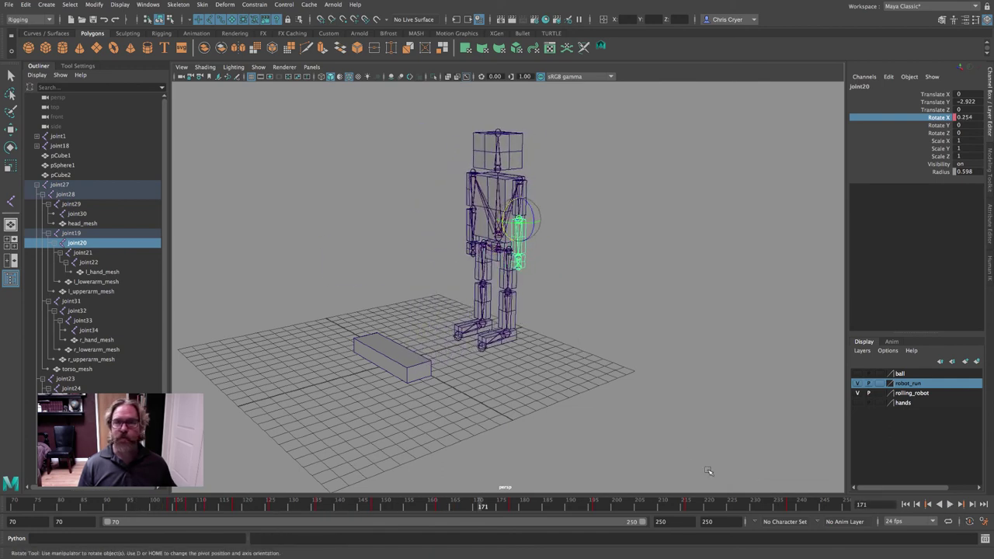
# Step: Go to frame 104, select the right elbow joint, joint32, and key its Rotate X at 0
pyautogui.click(171, 507)
pyautogui.click(437, 220)
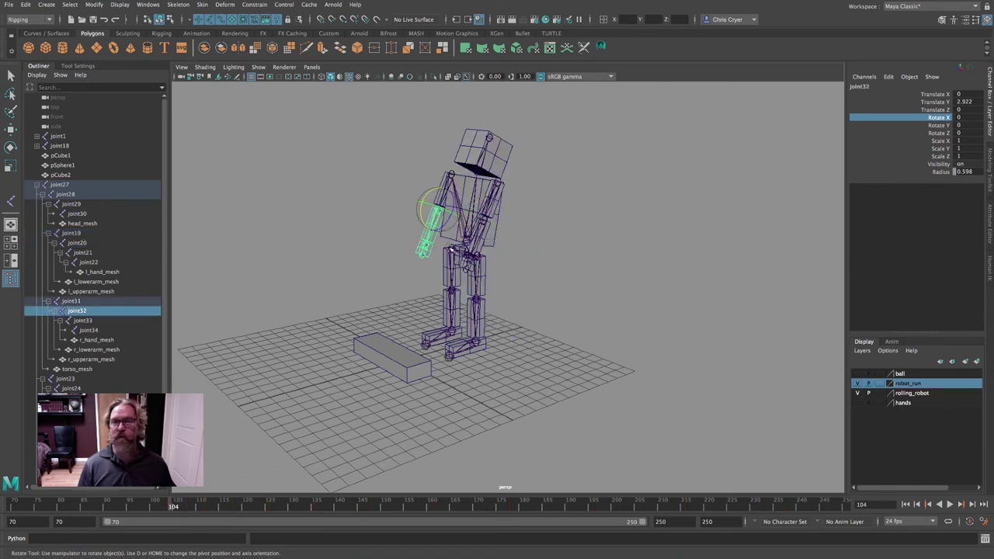
pyautogui.click(146, 5)
pyautogui.click(146, 5)
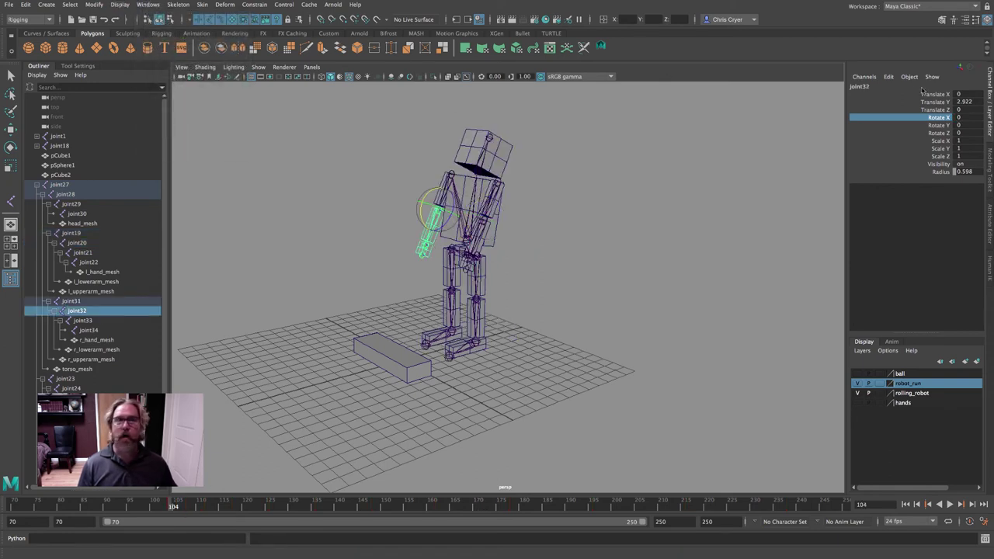
pyautogui.rightClick(938, 119)
pyautogui.click(932, 140)
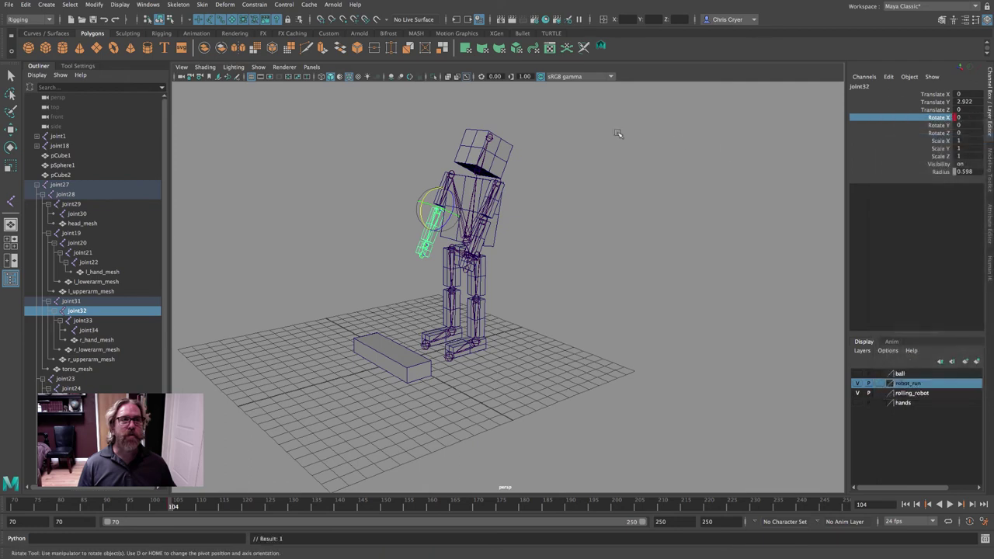
# Step: Paste the copied Rotate X keys onto joint32 at frame 104 and close the Graph Editor
pyautogui.click(147, 4)
pyautogui.moveTo(177, 58)
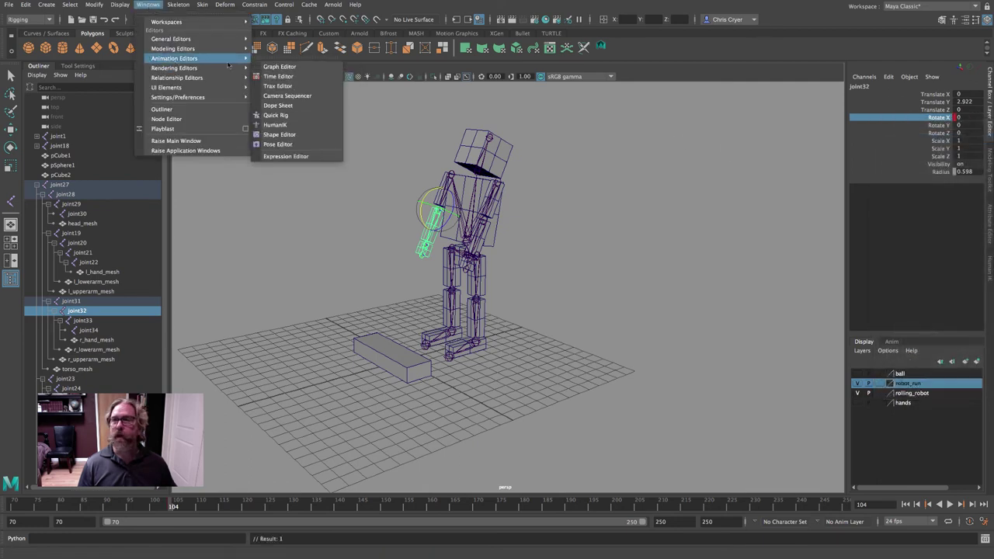
pyautogui.click(281, 66)
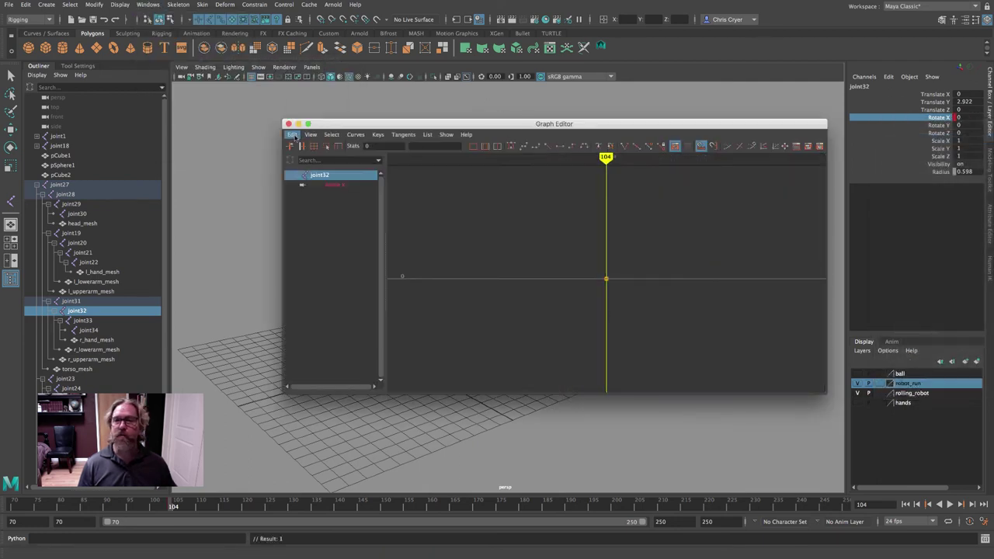
pyautogui.click(293, 135)
pyautogui.click(326, 194)
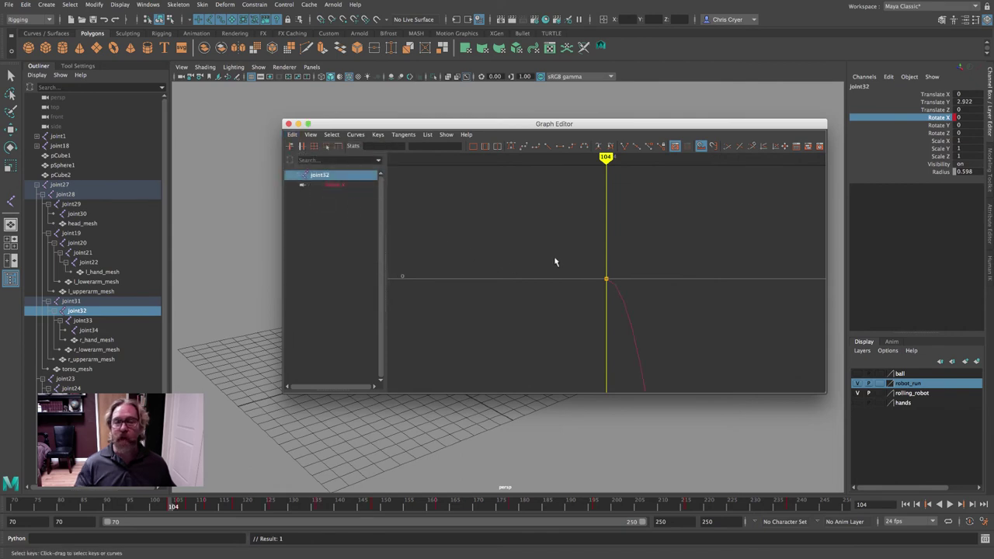
pyautogui.press('f')
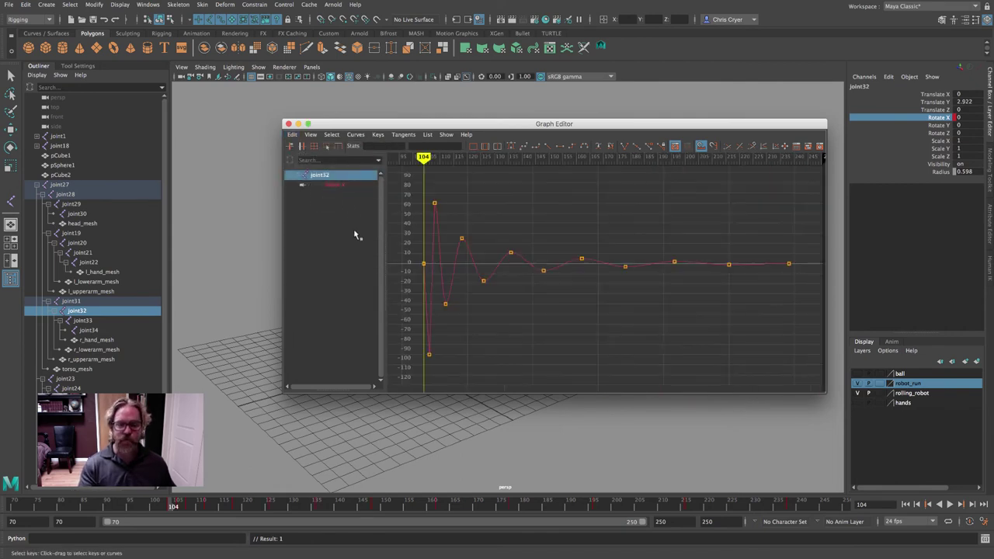
pyautogui.click(288, 124)
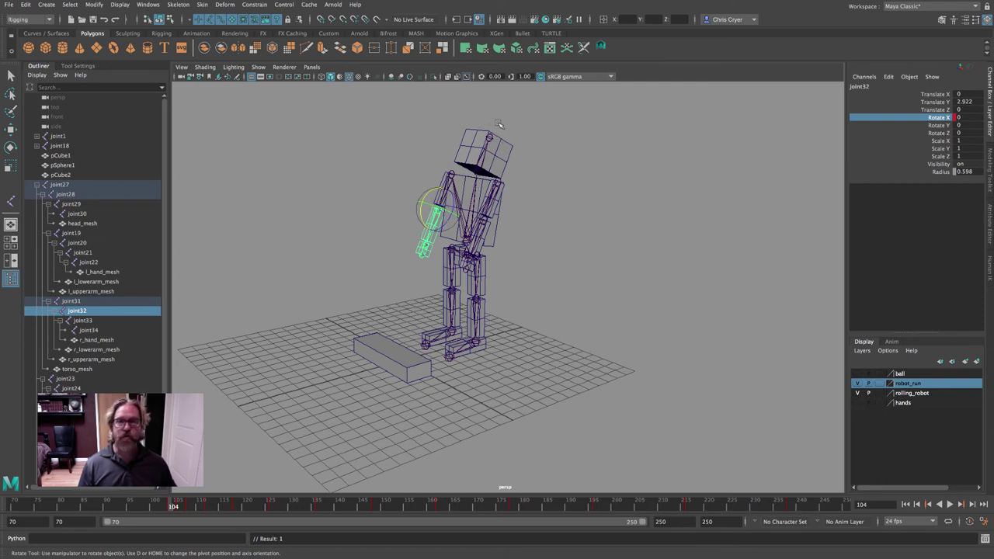
# Step: Play the animation to check both forearms swinging with the delay, and stop playback
pyautogui.hotkey('alt', 'v')
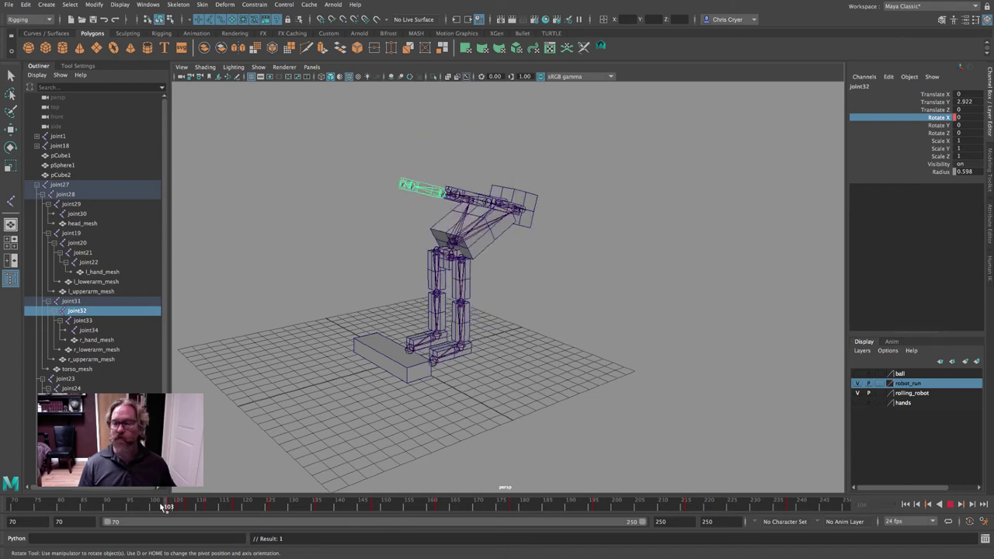
pyautogui.click(949, 505)
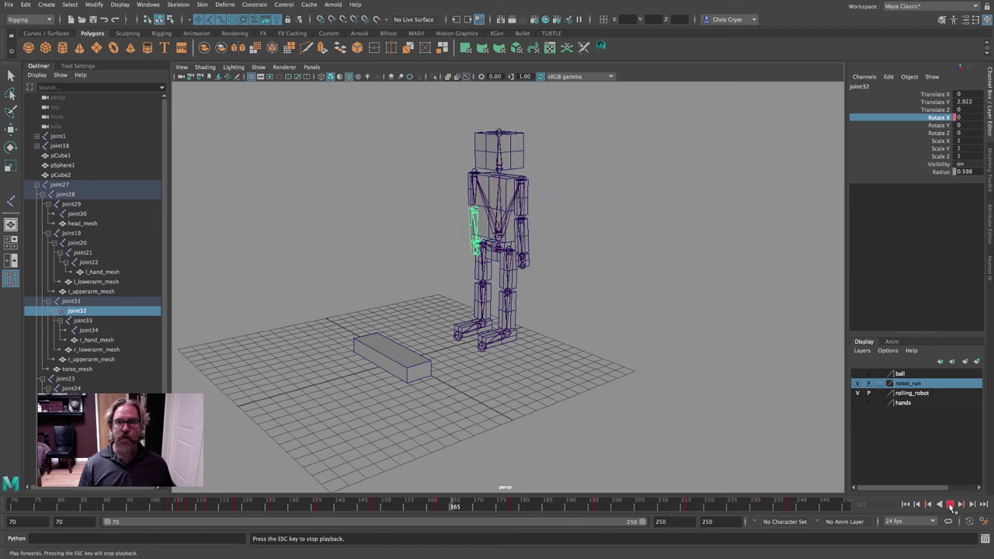
pyautogui.press('Escape')
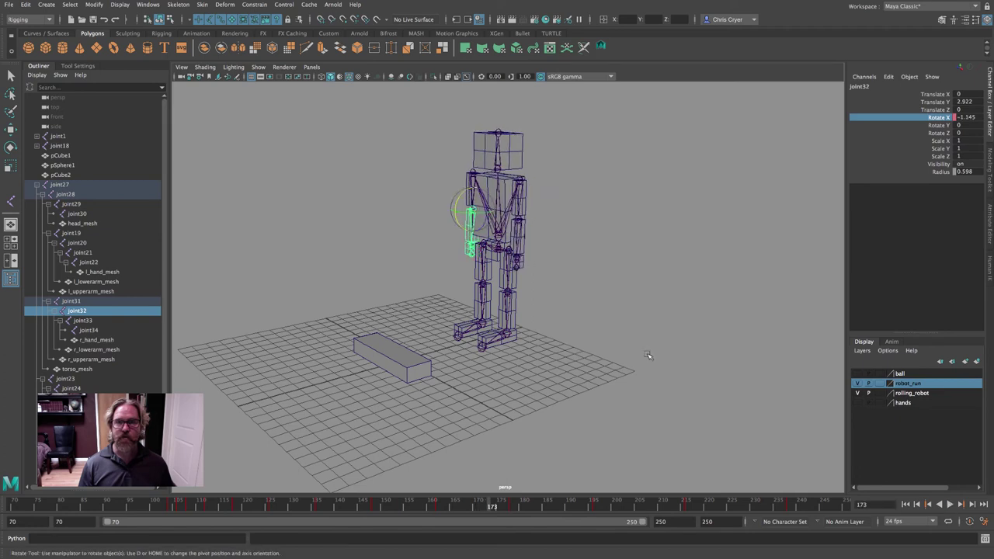
# Step: Return to frame 104, copy all of joint32's Rotate X keys in the Graph Editor, and close the editor
pyautogui.click(172, 507)
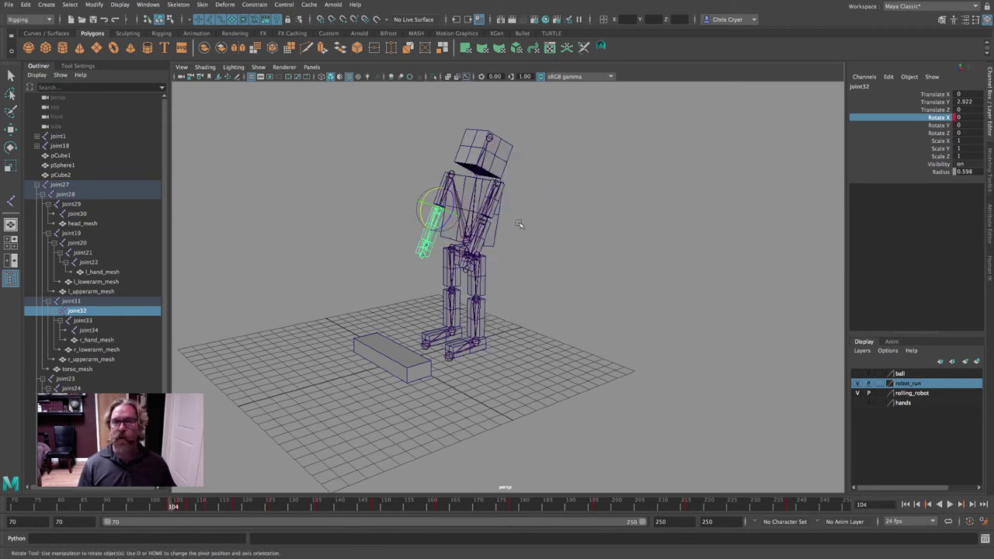
pyautogui.click(148, 6)
pyautogui.moveTo(202, 59)
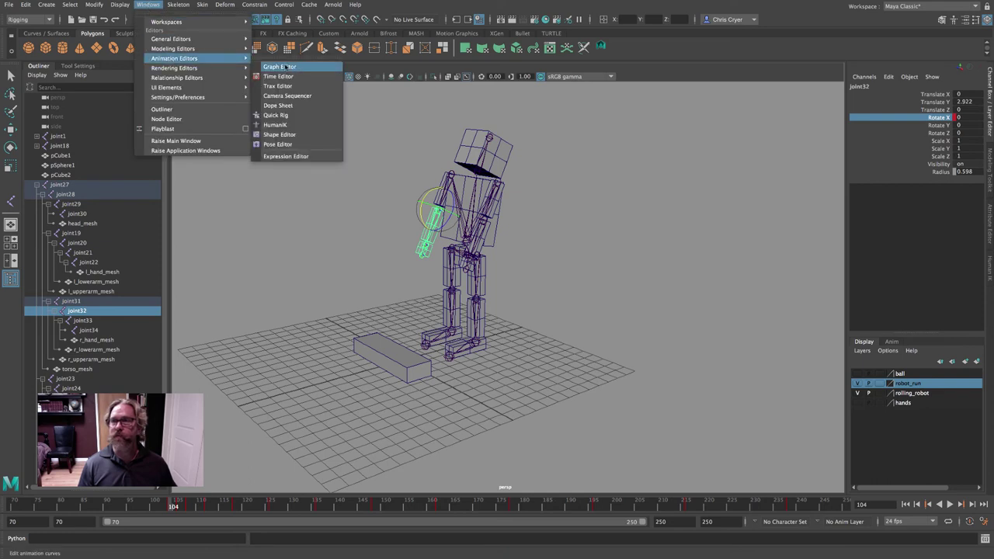
pyautogui.click(301, 68)
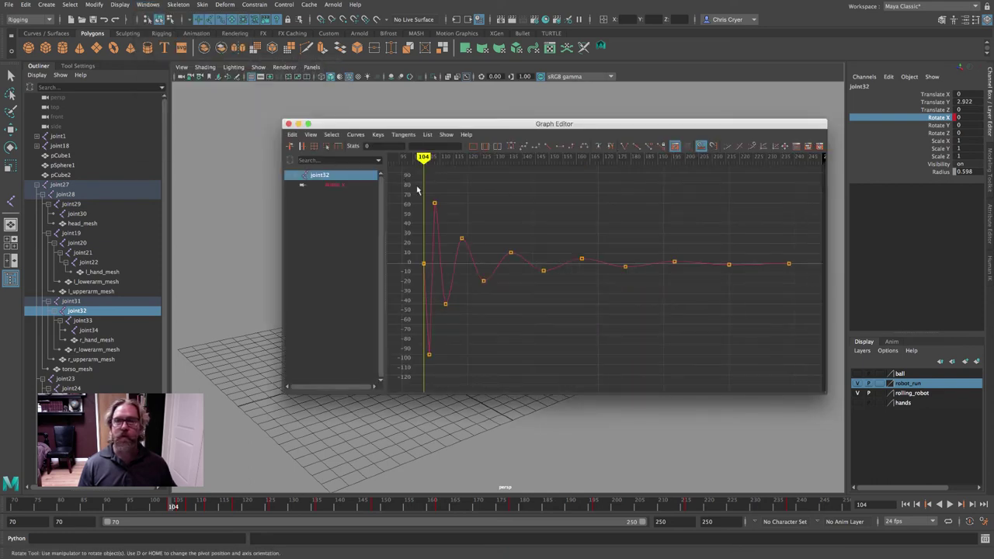
pyautogui.moveTo(418, 190); pyautogui.dragTo(800, 368)
pyautogui.click(292, 134)
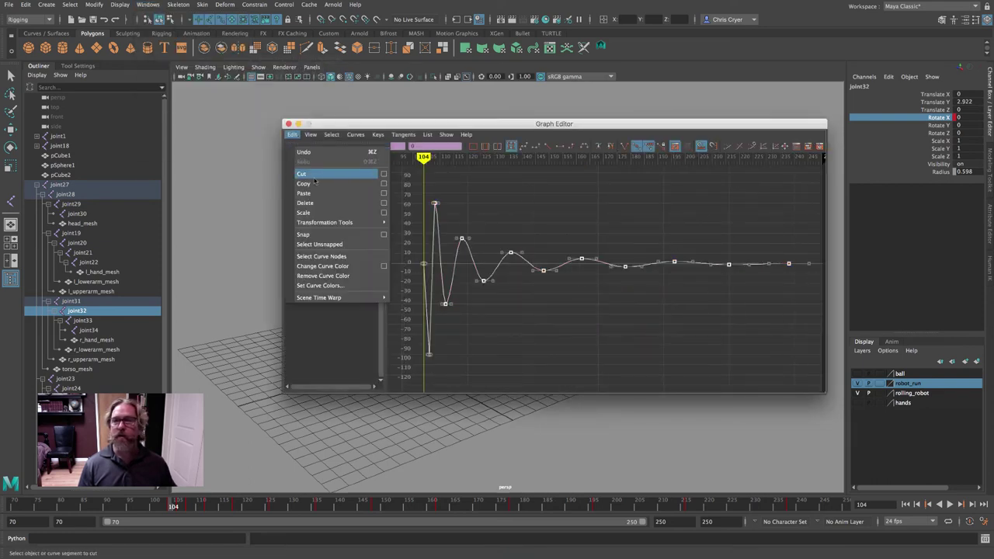
pyautogui.press('Escape')
pyautogui.click(288, 123)
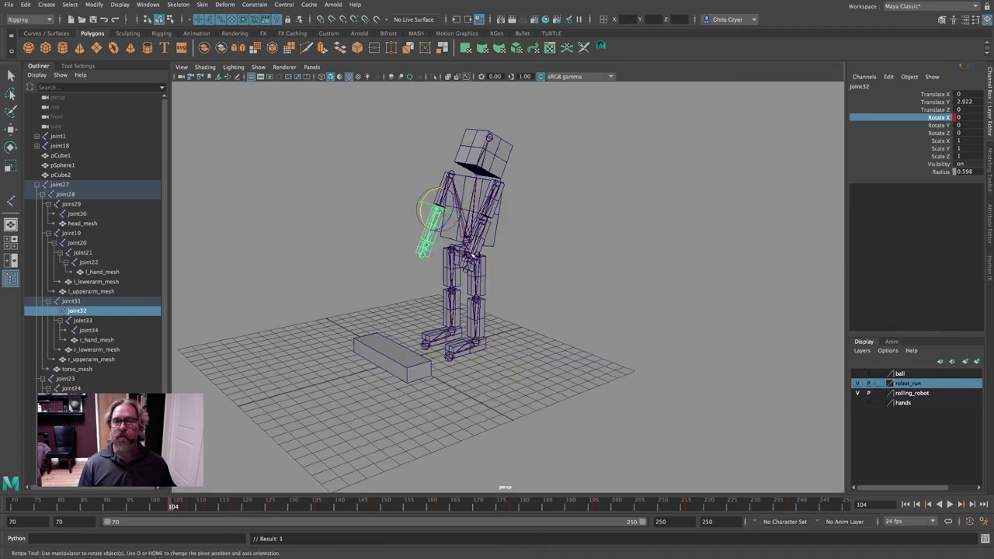
# Step: Select the left wrist joint, joint21, and key its Rotate X at 0 on frame 104
pyautogui.click(472, 256)
pyautogui.keyDown('alt'); pyautogui.moveTo(544, 272); pyautogui.dragTo(595, 293); pyautogui.keyUp('alt')
pyautogui.press('e')
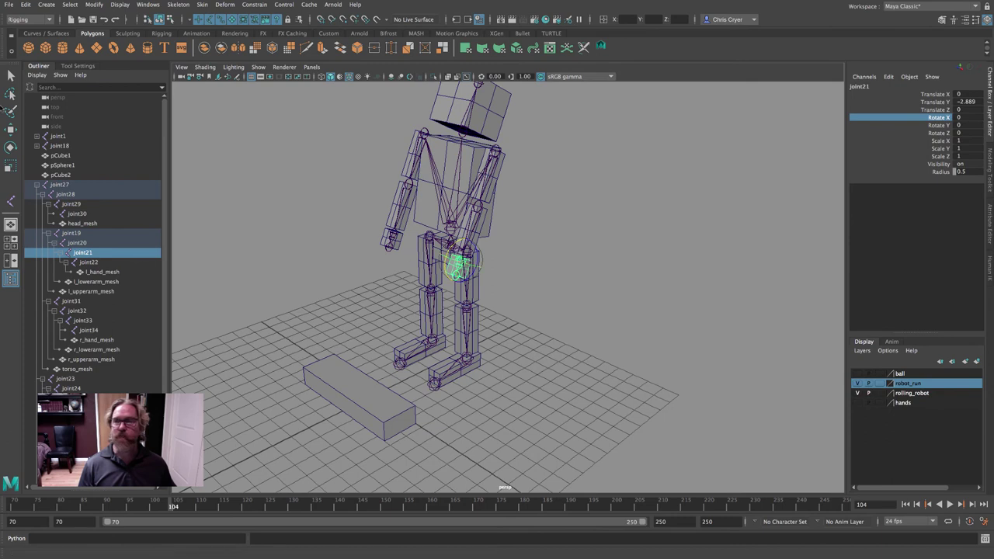
pyautogui.click(11, 75)
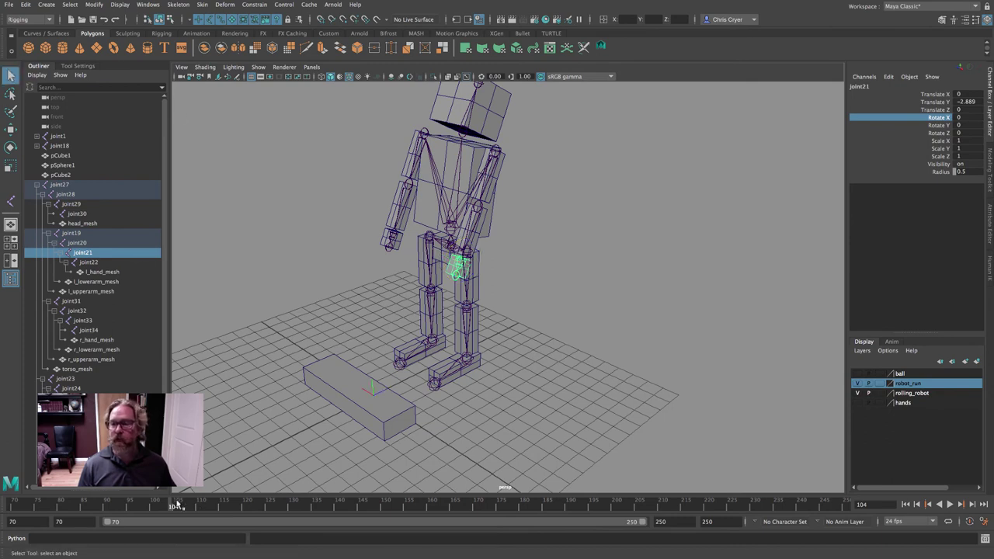
pyautogui.rightClick(938, 117)
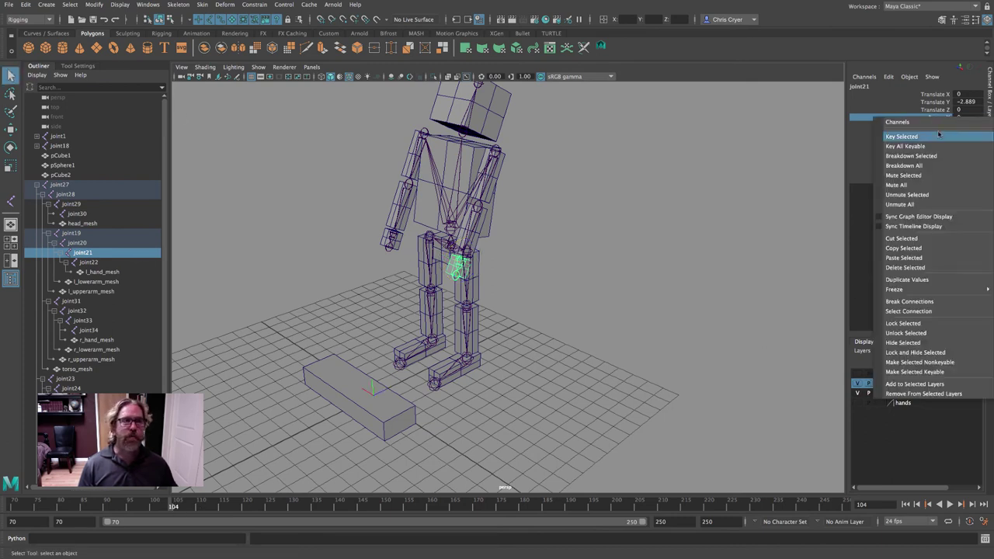
pyautogui.click(932, 136)
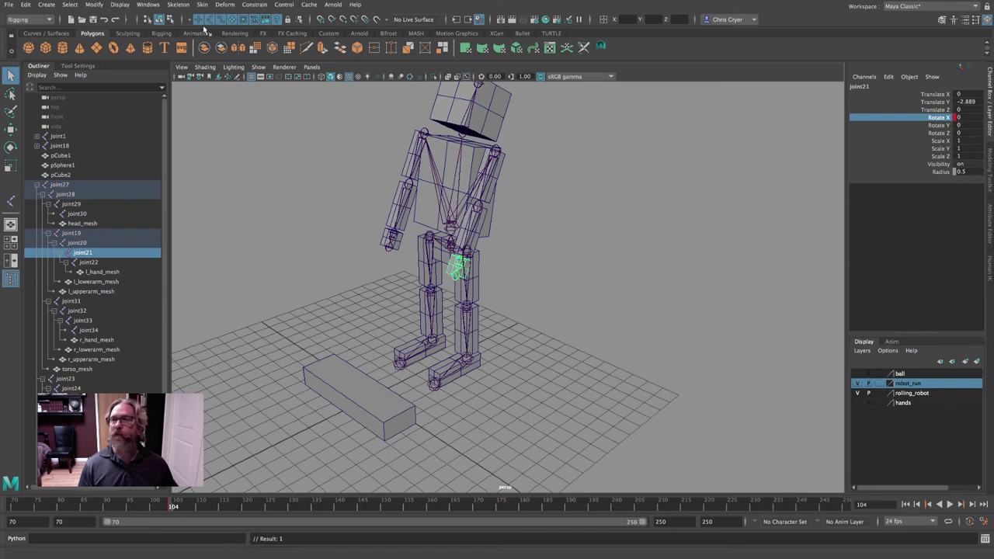
# Step: Paste the copied Rotate X keys onto joint21 at frame 104 in the Graph Editor
pyautogui.click(148, 5)
pyautogui.moveTo(163, 58)
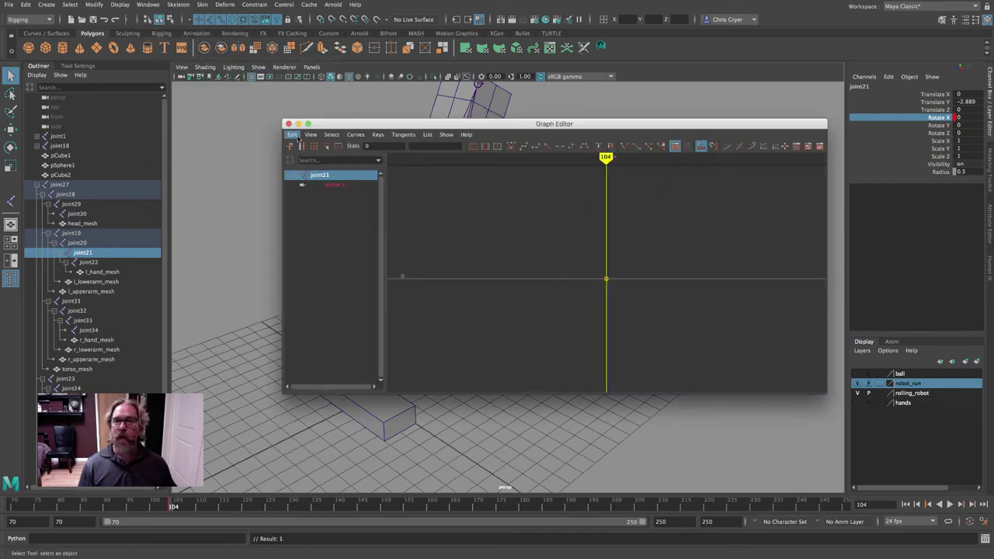
pyautogui.click(293, 135)
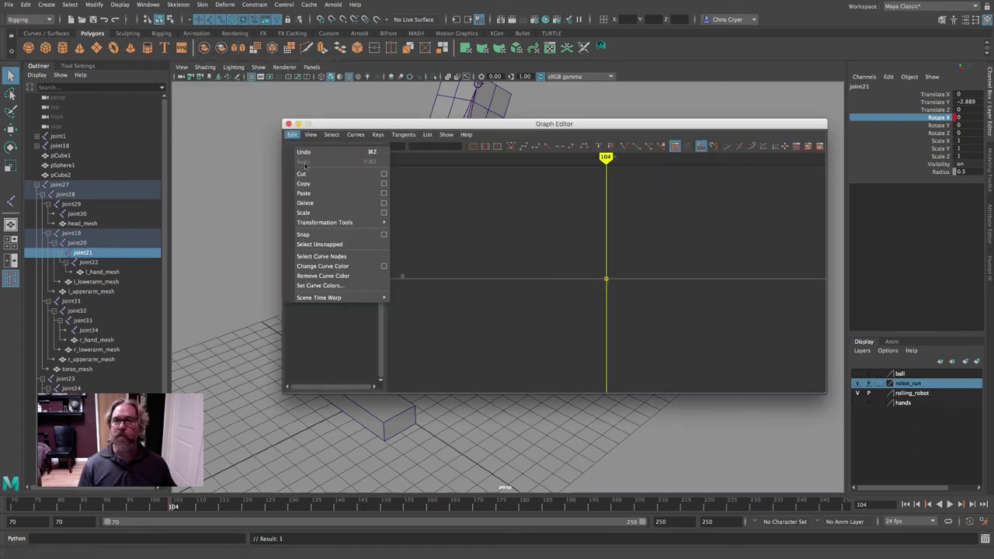
pyautogui.click(314, 194)
# Step: Play the animation with the Graph Editor moved aside to check the left hand's swing, and return to frame 104
pyautogui.moveTo(385, 130); pyautogui.dragTo(720, 163)
pyautogui.hotkey('alt', 'v')
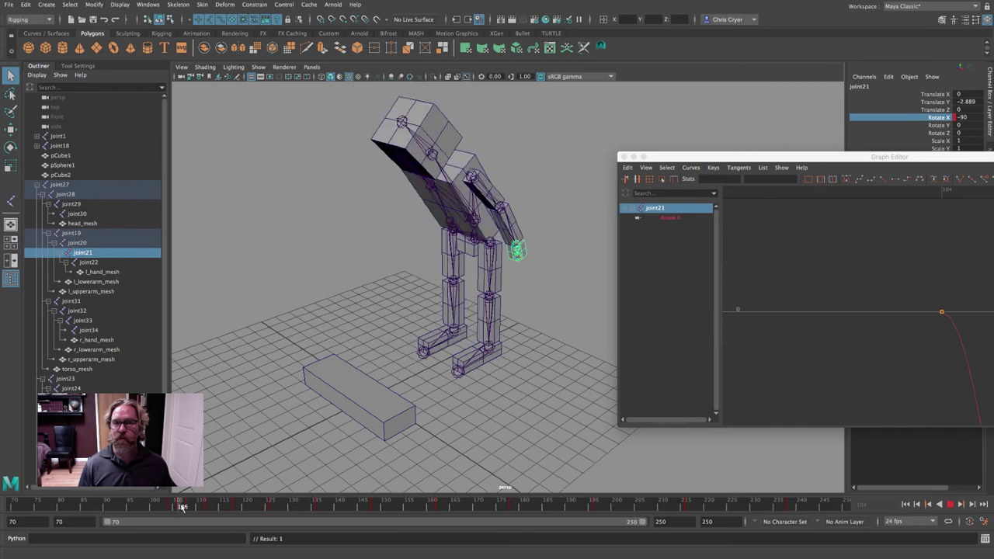
pyautogui.moveTo(204, 507); pyautogui.dragTo(174, 507)
pyautogui.click(721, 180)
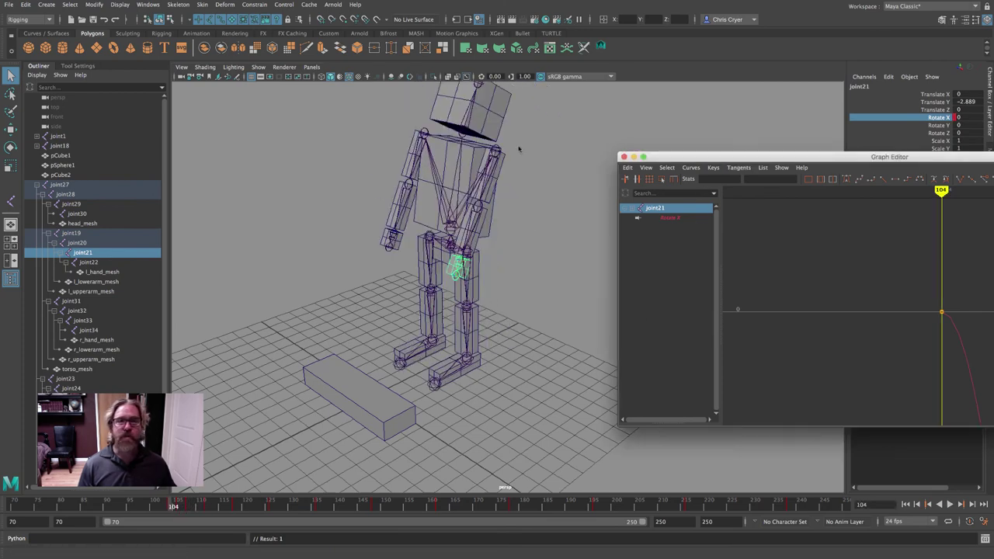
pyautogui.moveTo(687, 155); pyautogui.dragTo(283, 100)
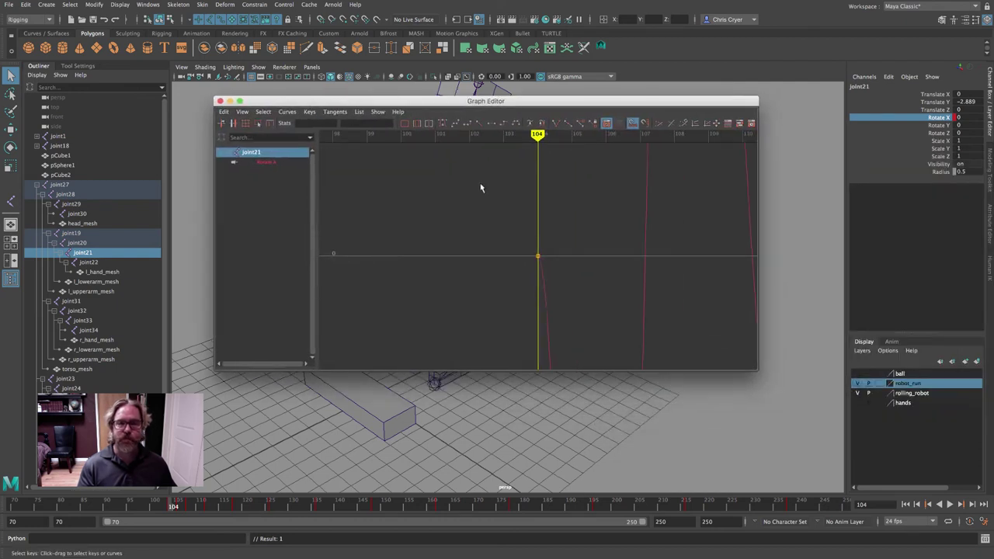
# Step: Shift all of joint21's Rotate X keys three frames later to start at frame 107, and set the current time to 107
pyautogui.press('f')
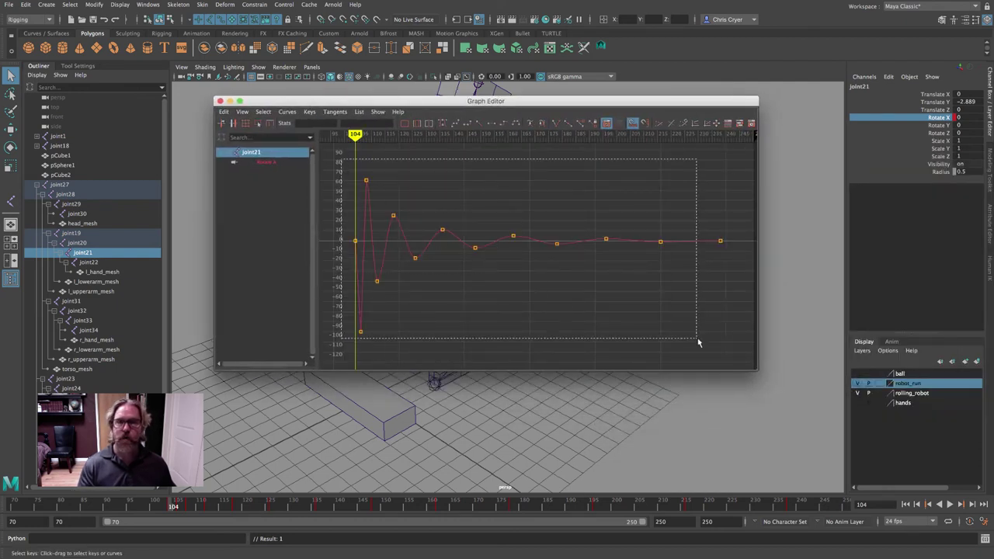
pyautogui.moveTo(342, 159); pyautogui.dragTo(734, 351)
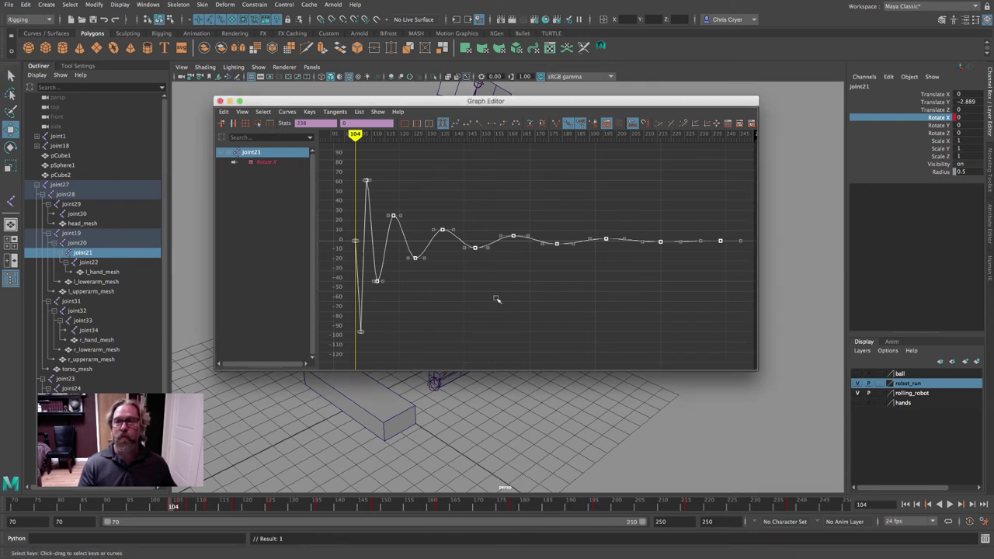
pyautogui.click(489, 299)
pyautogui.moveTo(342, 164); pyautogui.dragTo(751, 312)
pyautogui.keyDown('shift'); pyautogui.moveTo(418, 288); pyautogui.dragTo(428, 292, button='middle'); pyautogui.keyUp('shift')
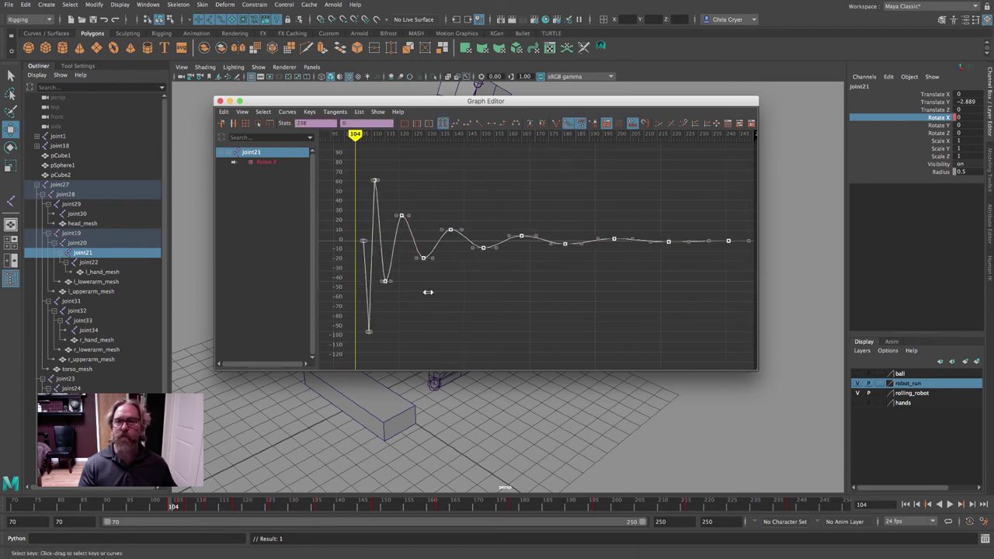
pyautogui.click(363, 240)
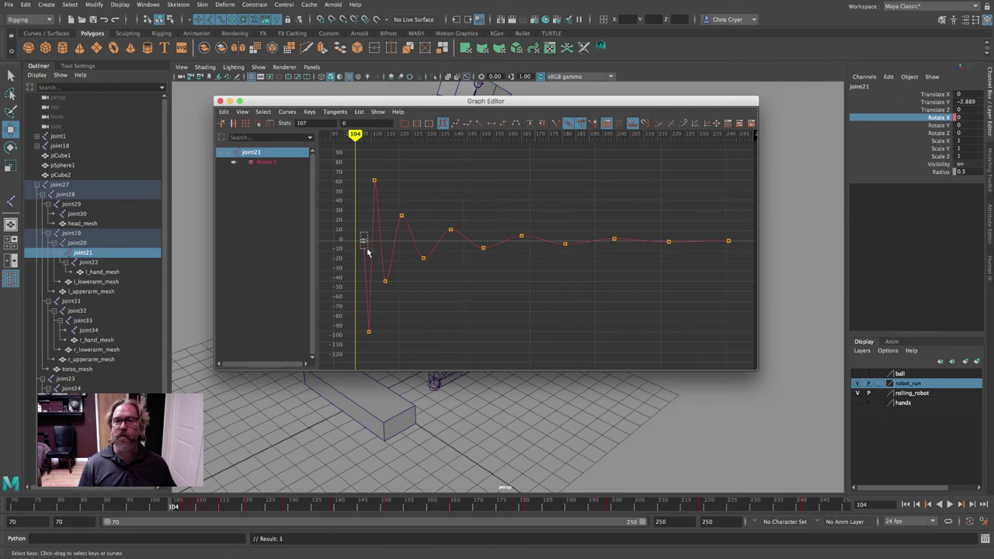
pyautogui.moveTo(355, 135); pyautogui.dragTo(363, 135)
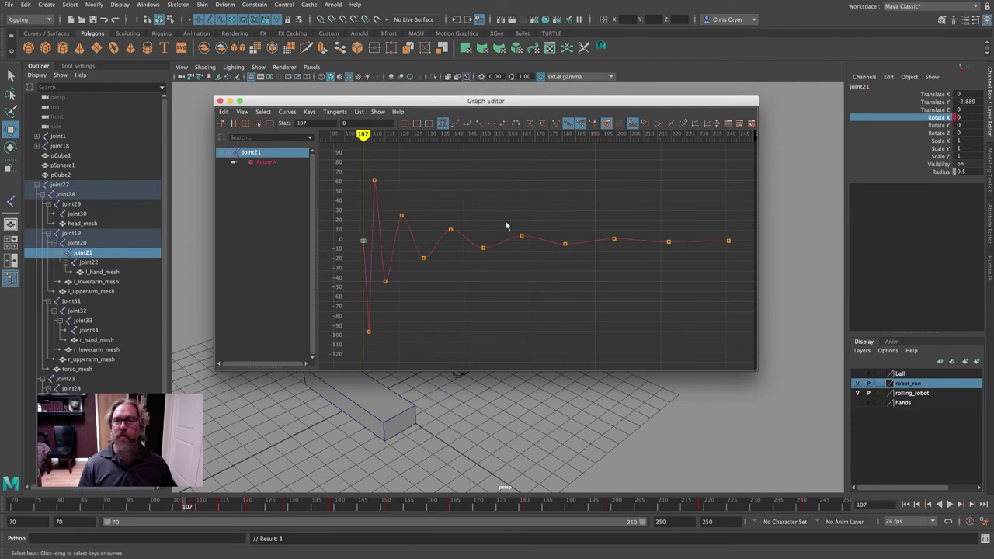
# Step: Close the Graph Editor, play the animation to check the delayed left hand motion, and stop playback
pyautogui.click(220, 101)
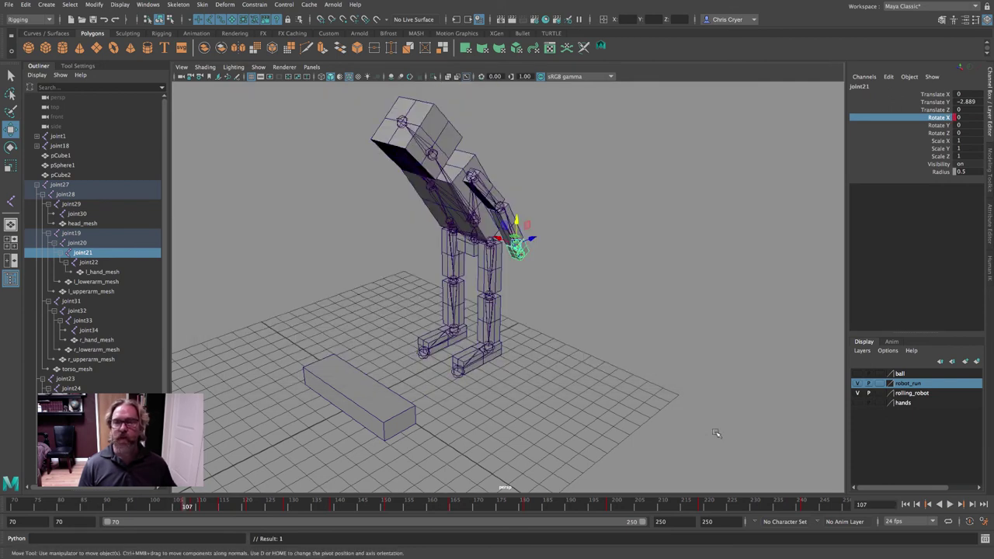
pyautogui.click(594, 320)
pyautogui.keyDown('alt'); pyautogui.moveTo(593, 320); pyautogui.dragTo(678, 314); pyautogui.keyUp('alt')
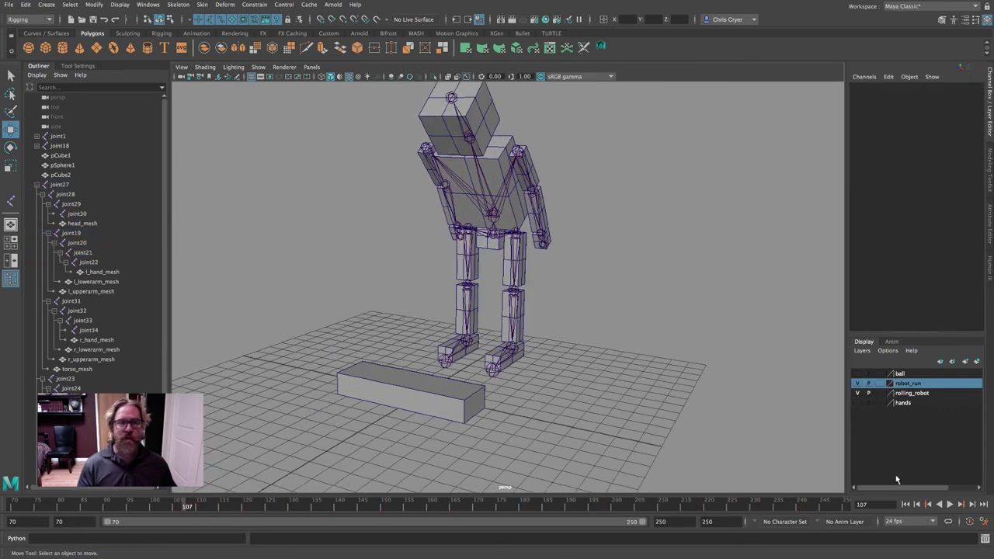
pyautogui.click(949, 505)
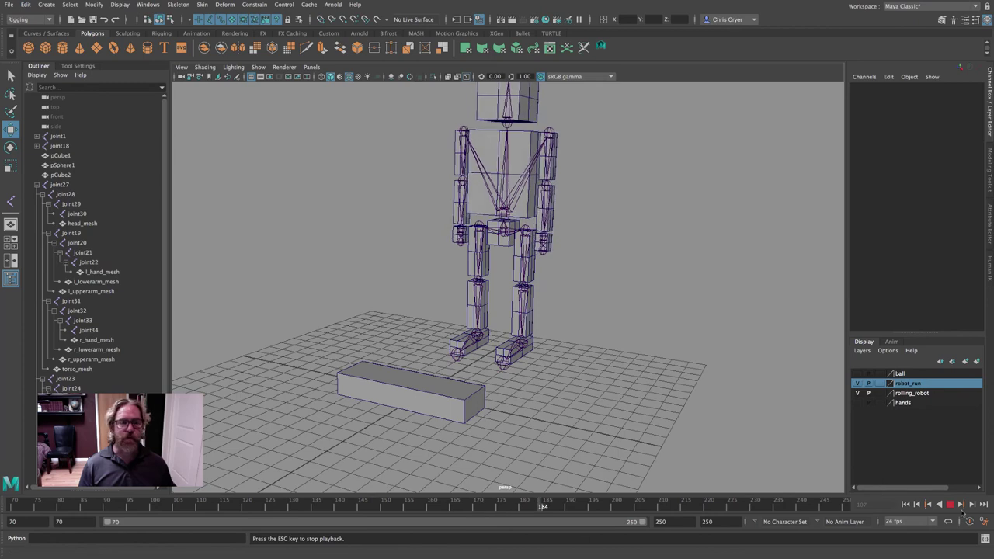
pyautogui.press('Escape')
# Step: Select joint21, copy all of its Rotate X keys in the Graph Editor, and close the editor
pyautogui.click(548, 237)
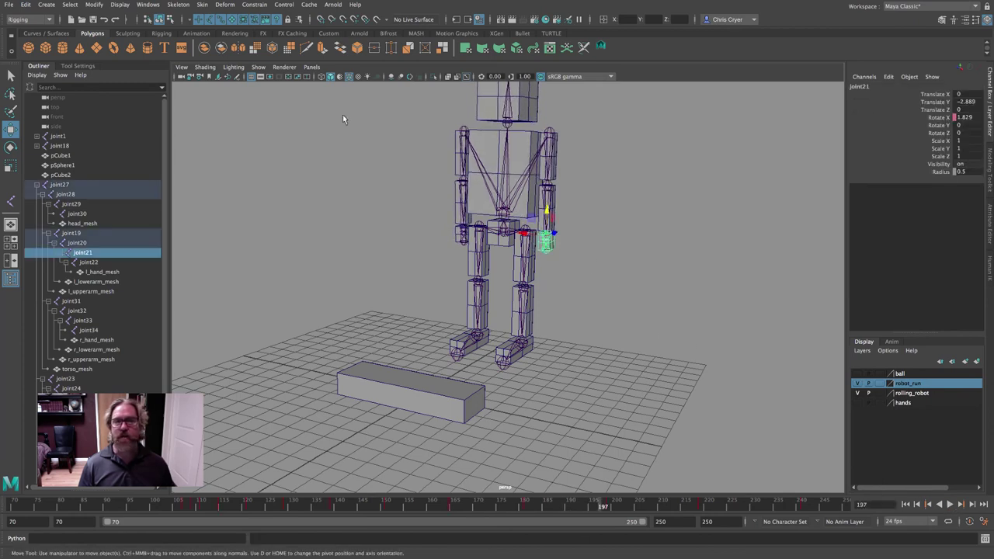
pyautogui.click(178, 4)
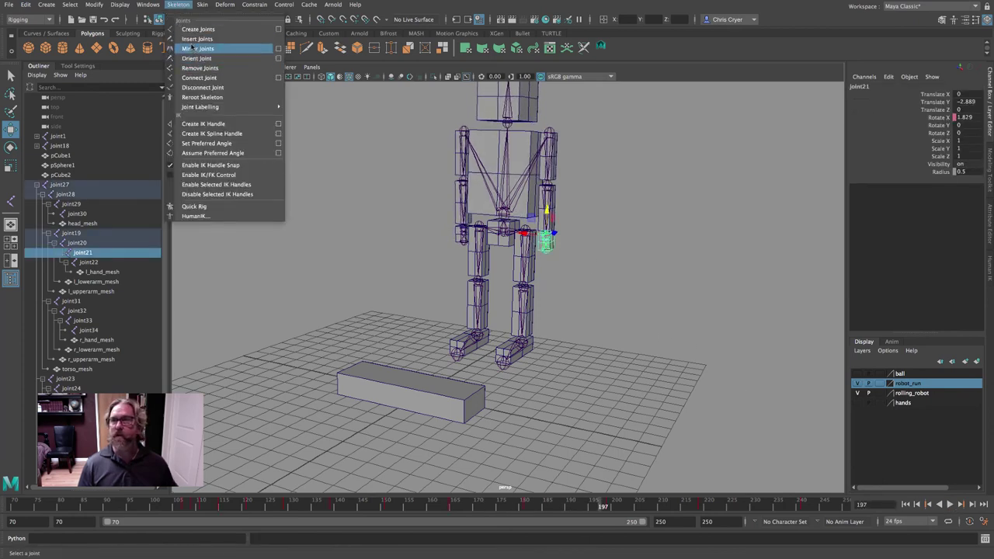
pyautogui.moveTo(148, 5)
pyautogui.moveTo(194, 62)
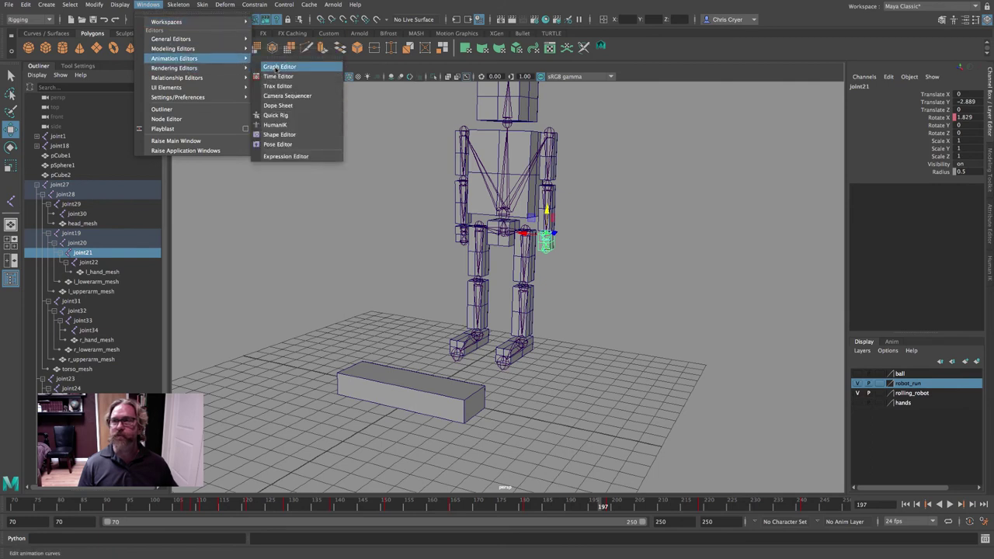
pyautogui.click(292, 64)
pyautogui.moveTo(329, 157); pyautogui.dragTo(728, 345)
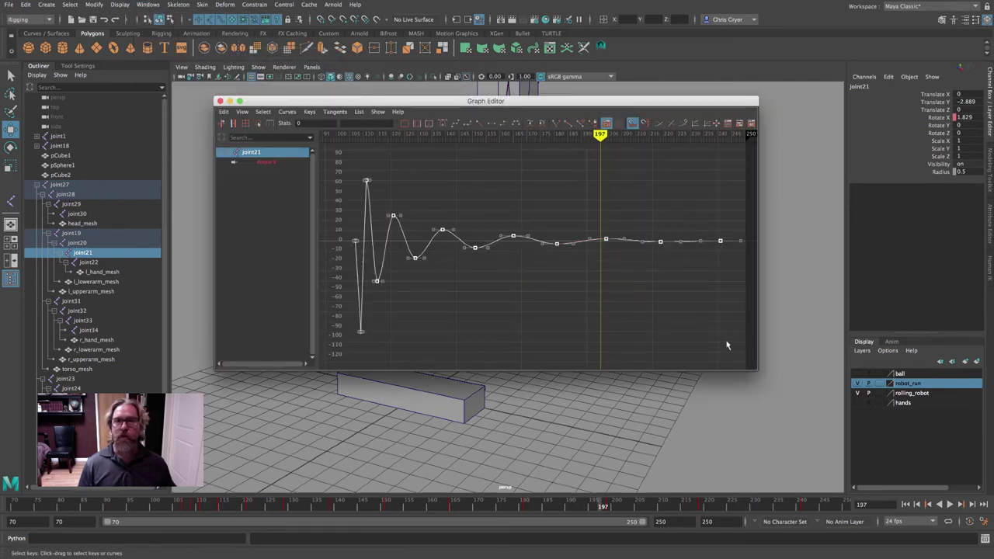
pyautogui.click(223, 111)
pyautogui.click(235, 160)
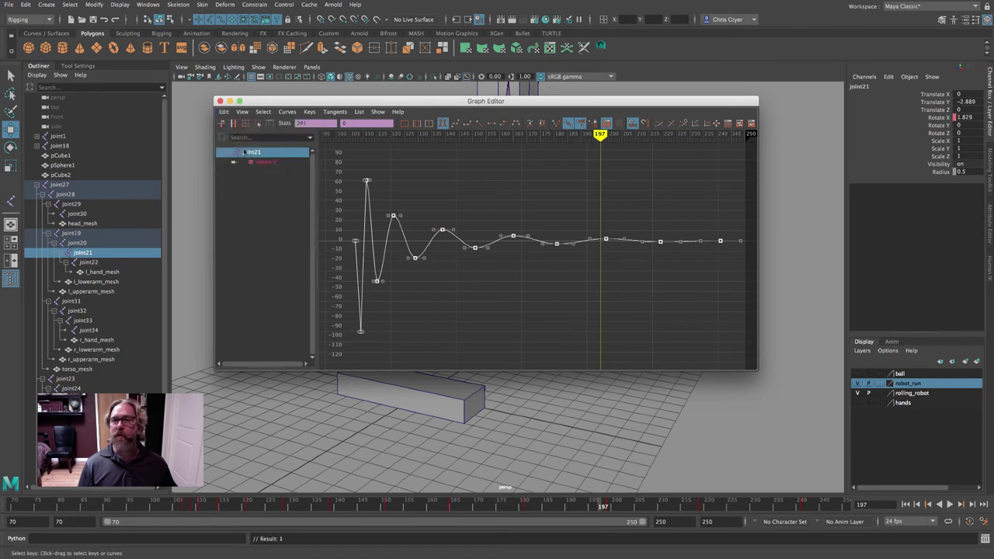
pyautogui.click(220, 101)
# Step: Select the right wrist joint, joint33, go to frame 107, and key its Rotate X at 0
pyautogui.click(464, 230)
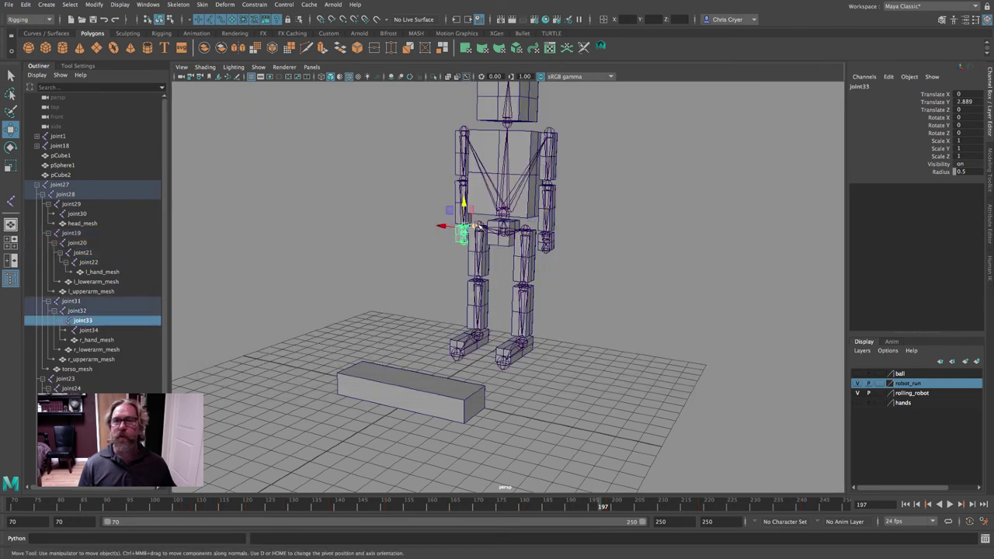
pyautogui.click(147, 4)
pyautogui.moveTo(178, 51)
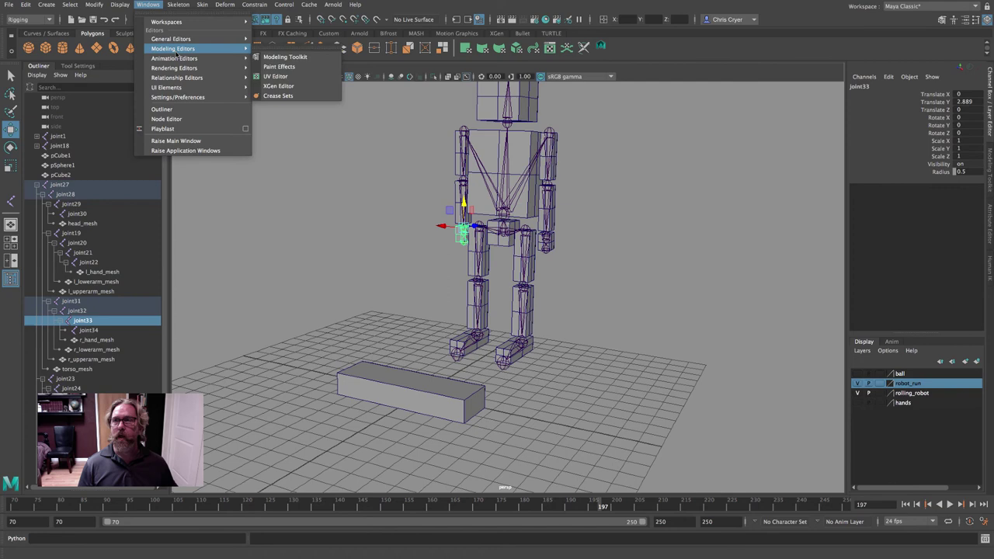
pyautogui.click(154, 4)
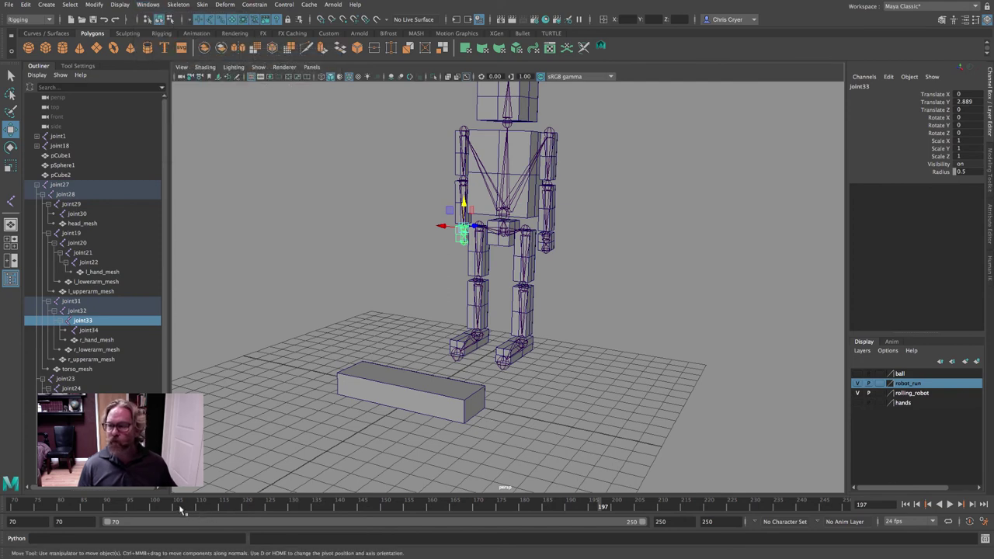
pyautogui.click(181, 507)
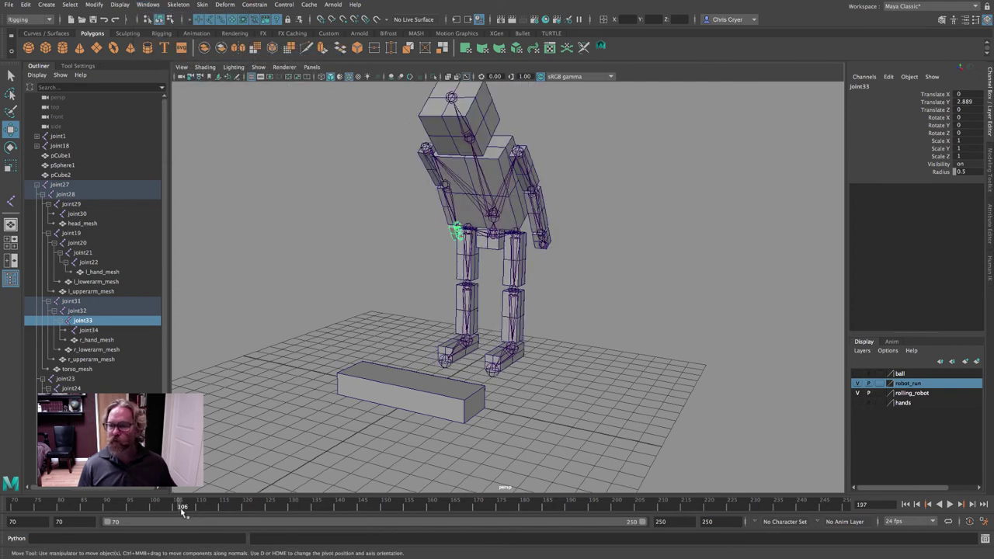
pyautogui.click(934, 118)
pyautogui.rightClick(937, 119)
pyautogui.click(893, 137)
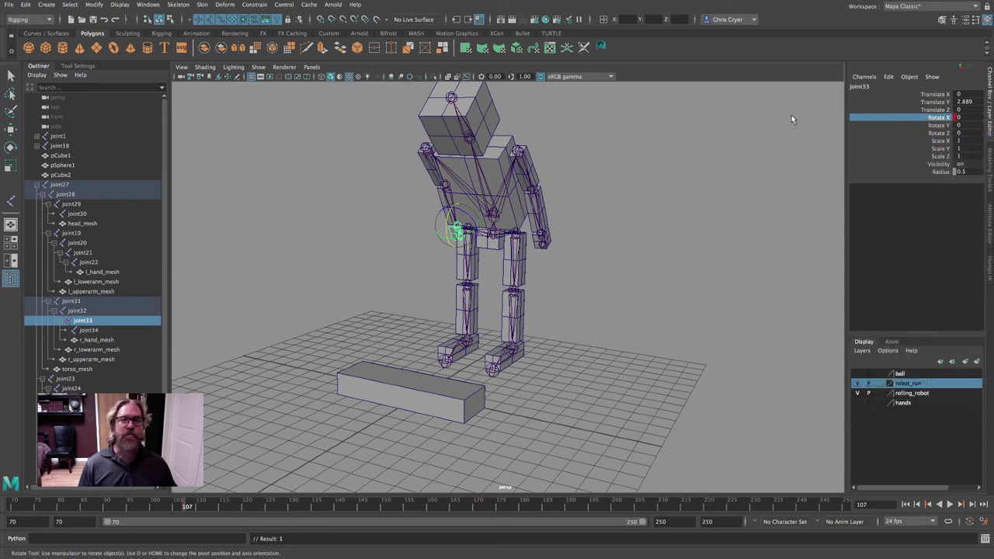
# Step: Paste the copied Rotate X keys onto joint33 at frame 107 and close the Graph Editor
pyautogui.click(147, 4)
pyautogui.moveTo(233, 68)
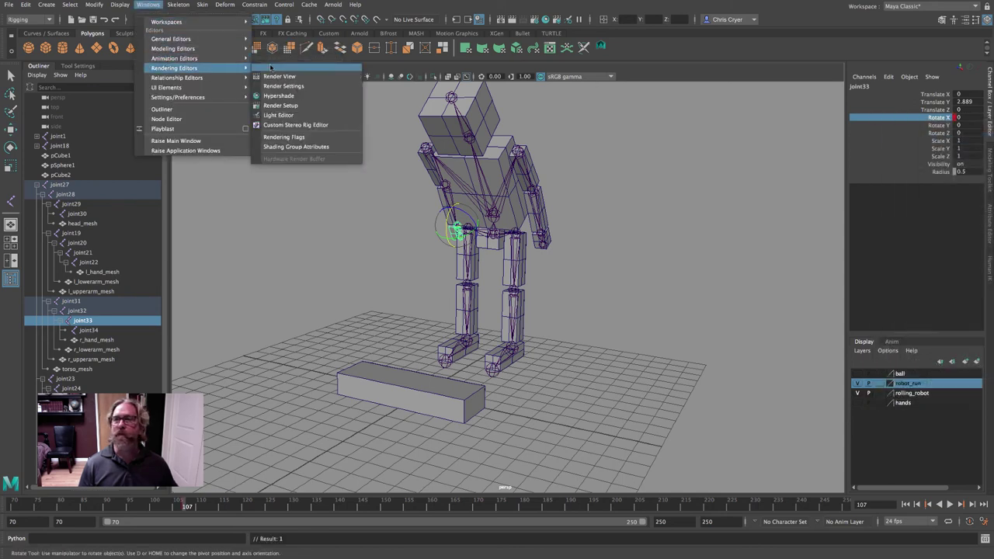
pyautogui.moveTo(194, 58)
pyautogui.click(281, 66)
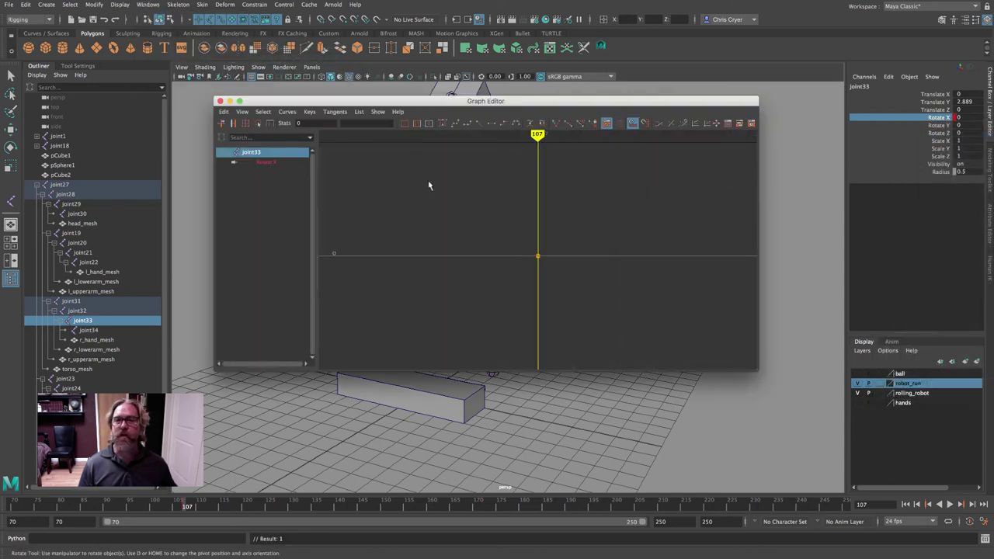
pyautogui.click(224, 112)
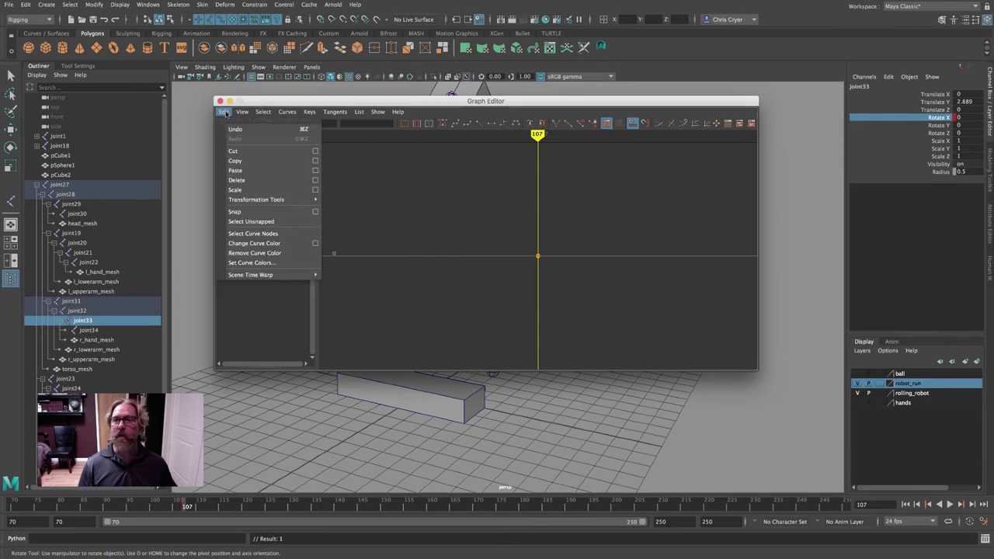
pyautogui.click(259, 177)
pyautogui.click(220, 101)
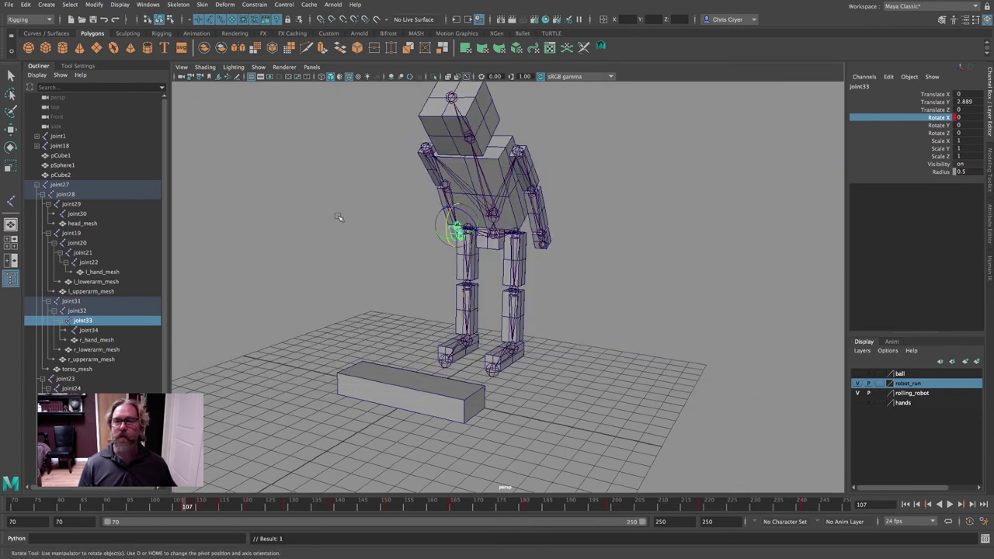
# Step: Play the animation to check the whole robot's wobble with both hands swinging, and stop playback
pyautogui.click(365, 223)
pyautogui.keyDown('alt'); pyautogui.moveTo(648, 259); pyautogui.dragTo(495, 247, button='right'); pyautogui.keyUp('alt')
pyautogui.keyDown('alt'); pyautogui.moveTo(436, 254); pyautogui.dragTo(748, 408); pyautogui.keyUp('alt')
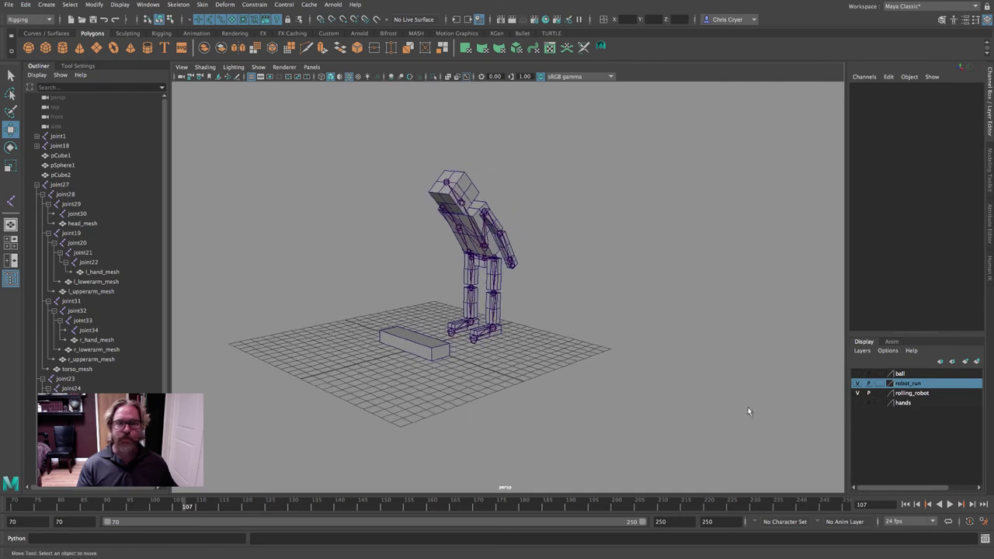
pyautogui.click(950, 505)
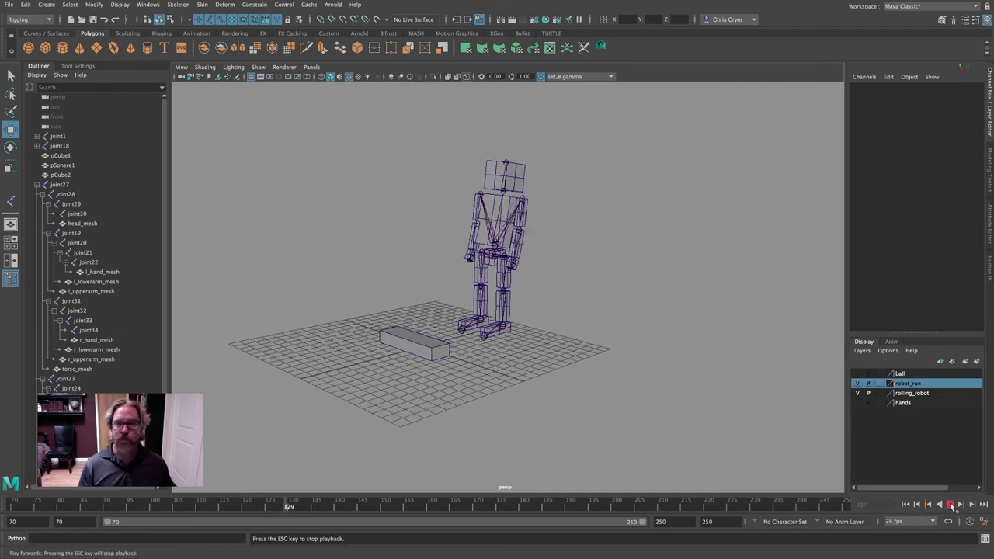
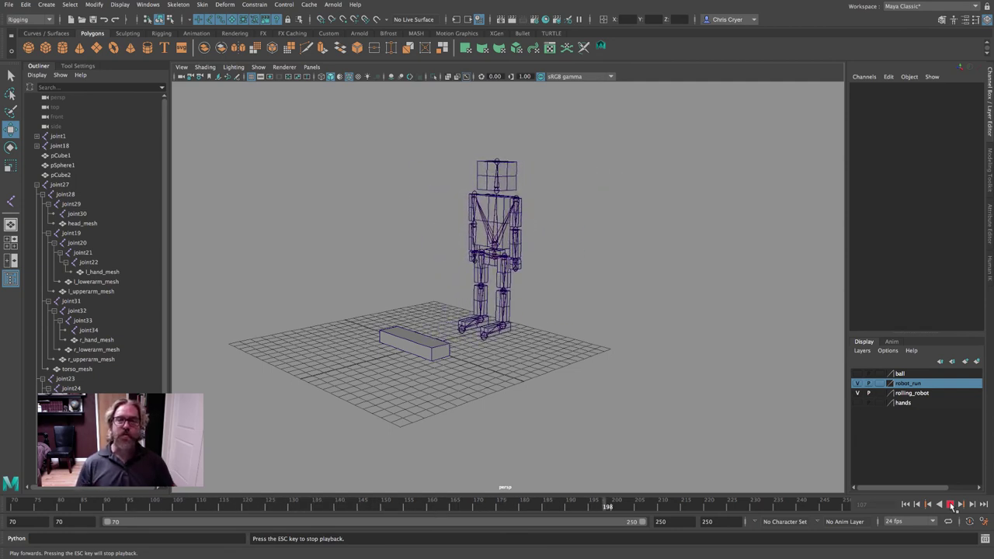
pyautogui.click(951, 505)
pyautogui.moveTo(653, 328)
pyautogui.keyDown('alt'); pyautogui.mouseDown()
pyautogui.moveTo(637, 315)
pyautogui.moveTo(587, 328)
pyautogui.moveTo(583, 308)
pyautogui.moveTo(649, 333)
pyautogui.mouseUp(); pyautogui.keyUp('alt')
pyautogui.scroll(5, 588, 328)
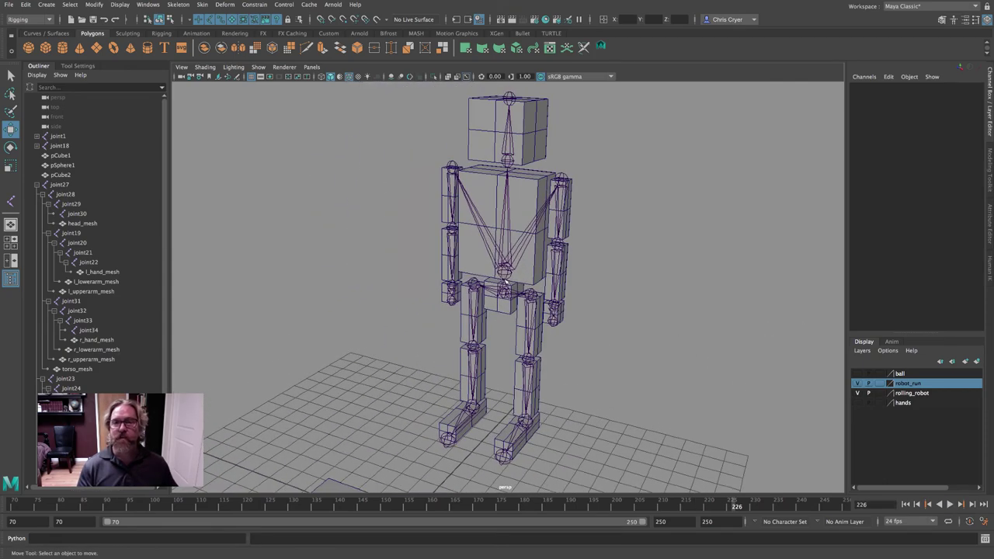
# Step: Select joint28, review the keys of the head joint29 and shoulder joints joint31 and joint19 together, and reselect joint28
pyautogui.click(505, 278)
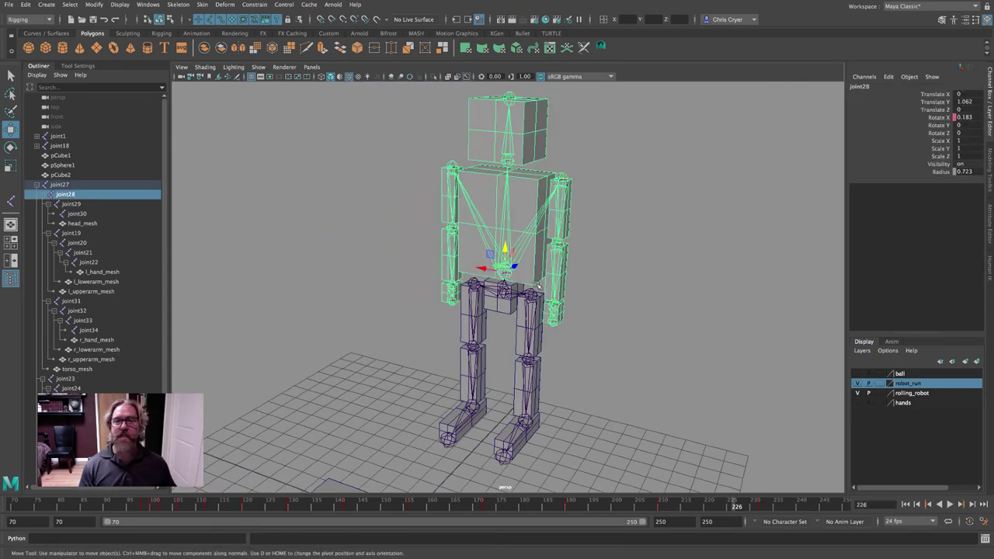
pyautogui.press('q')
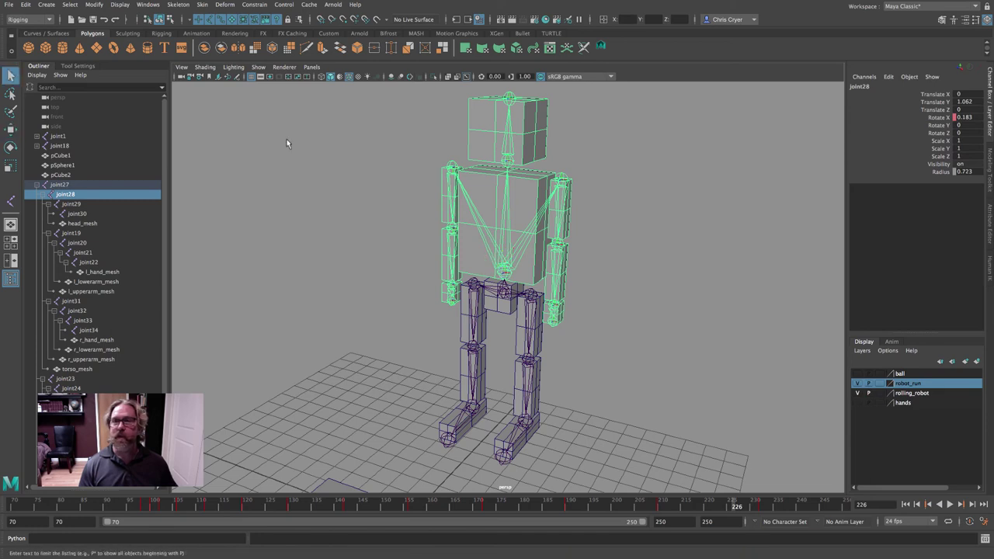
pyautogui.click(450, 171)
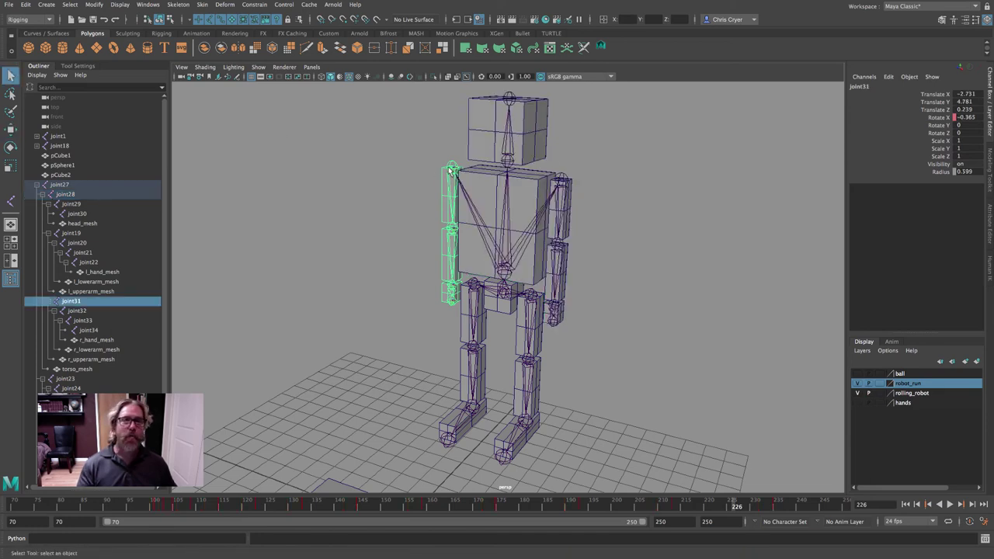
pyautogui.keyDown('shift'); pyautogui.click(510, 163); pyautogui.keyUp('shift')
pyautogui.keyDown('shift'); pyautogui.click(563, 182); pyautogui.keyUp('shift')
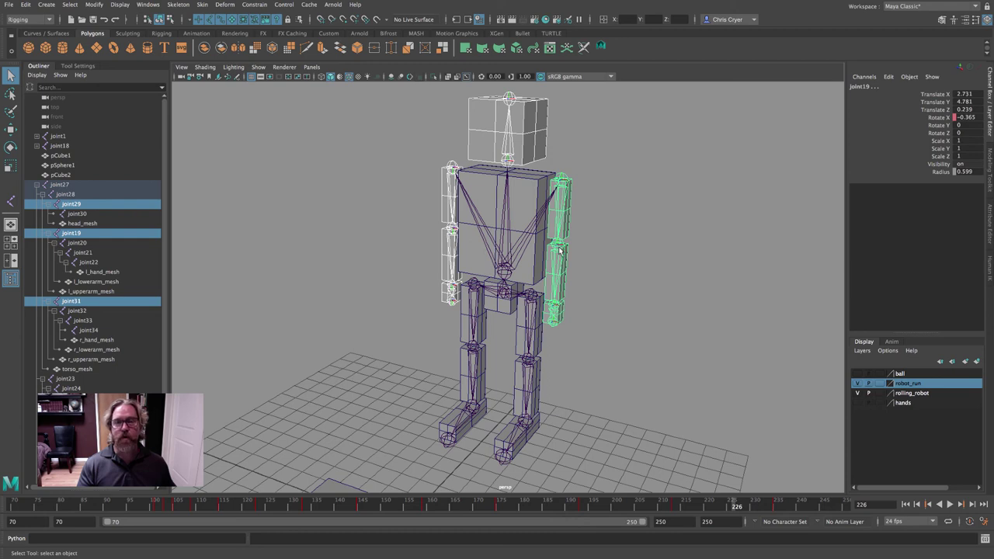
pyautogui.click(505, 273)
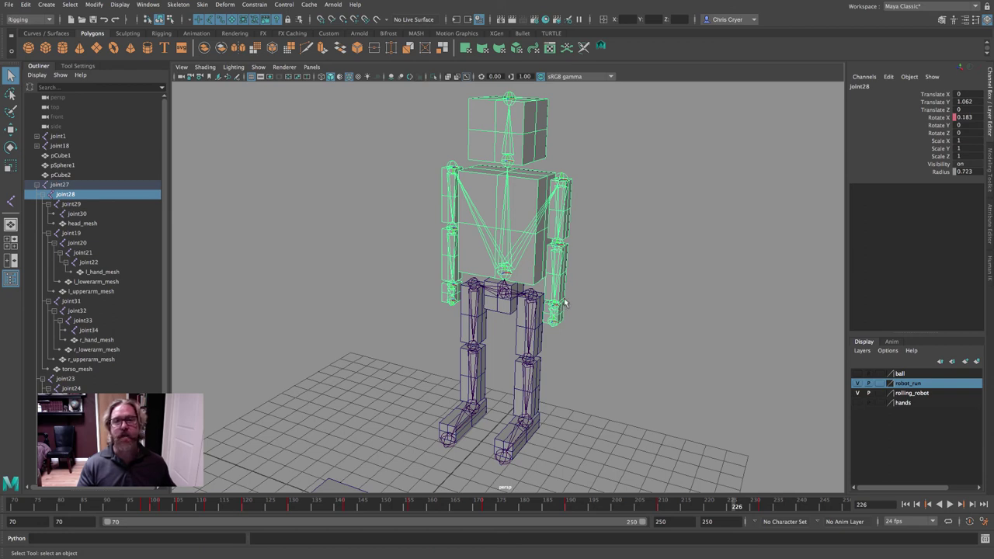
# Step: Play the animation with the whole robot and the box in view to check the impact and wobble, and stop playback
pyautogui.moveTo(145, 505)
pyautogui.mouseDown()
pyautogui.moveTo(414, 438)
pyautogui.moveTo(143, 432)
pyautogui.mouseUp()
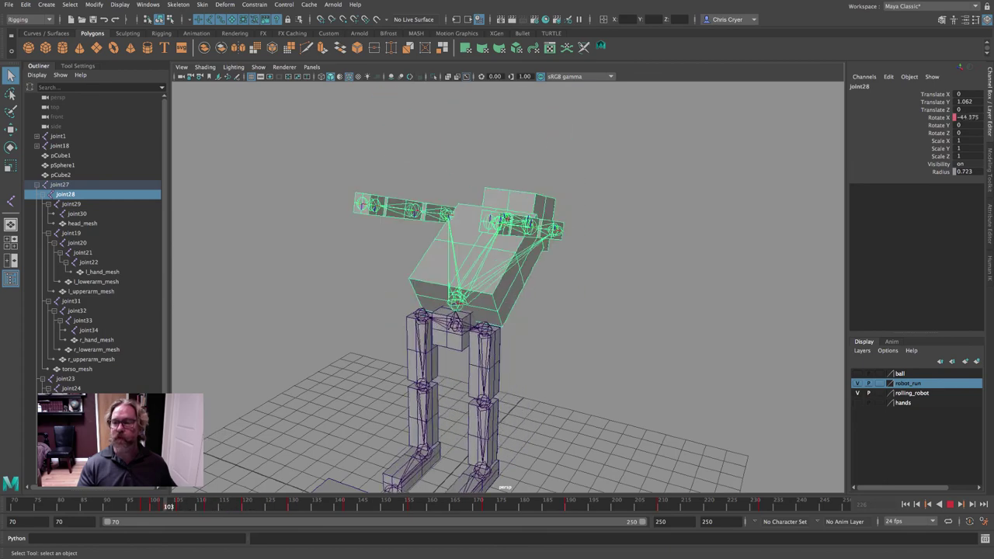
pyautogui.keyDown('alt'); pyautogui.moveTo(539, 257); pyautogui.dragTo(340, 230, button='right'); pyautogui.keyUp('alt')
pyautogui.keyDown('alt'); pyautogui.moveTo(340, 232); pyautogui.dragTo(440, 316); pyautogui.keyUp('alt')
pyautogui.hotkey('alt', 'v')
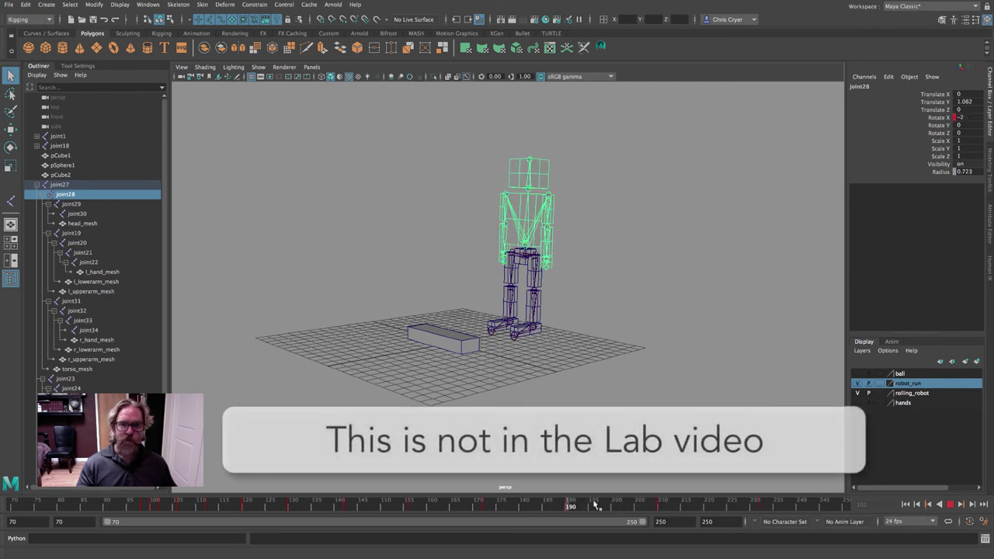
pyautogui.hotkey('alt', 'v')
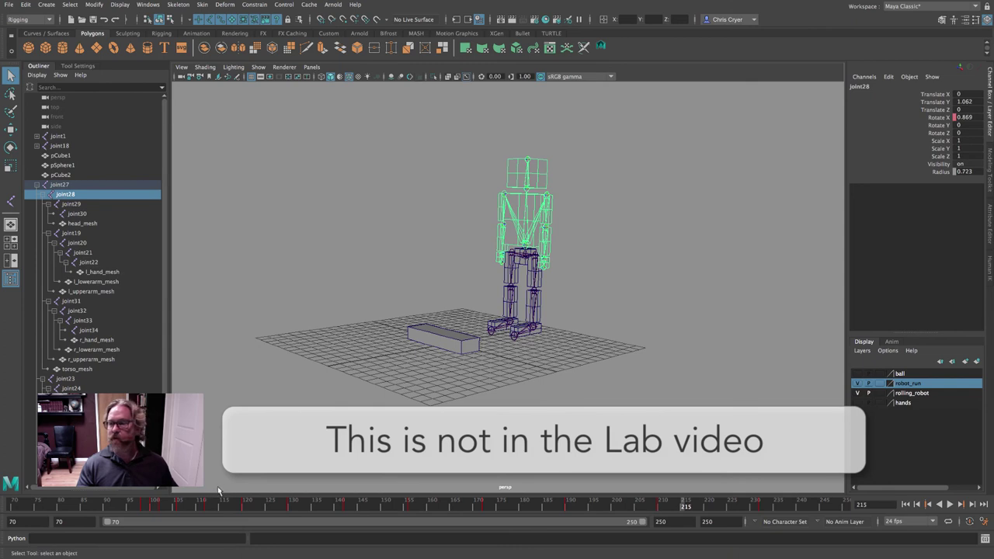
# Step: Select the robot's root joint27, review its motion over the timeline, and key all its channels at frame 215
pyautogui.press('Up')
pyautogui.keyDown('alt'); pyautogui.moveTo(540, 266); pyautogui.dragTo(581, 340); pyautogui.keyUp('alt')
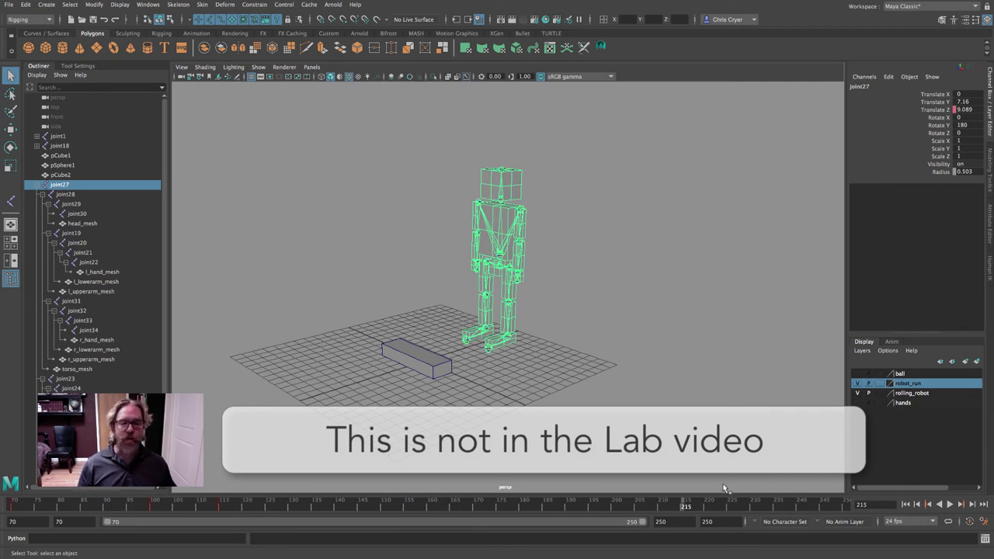
pyautogui.moveTo(247, 507); pyautogui.dragTo(845, 507)
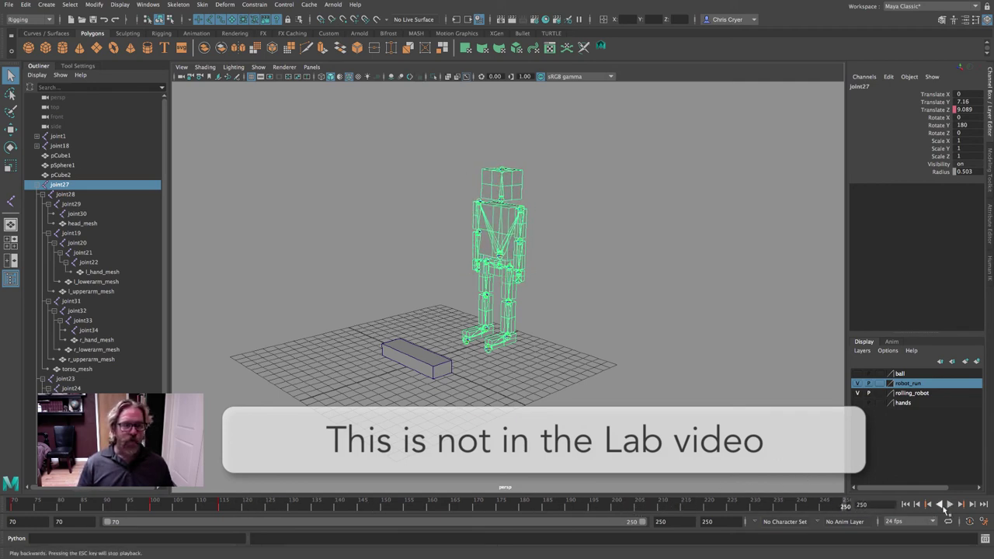
pyautogui.click(950, 505)
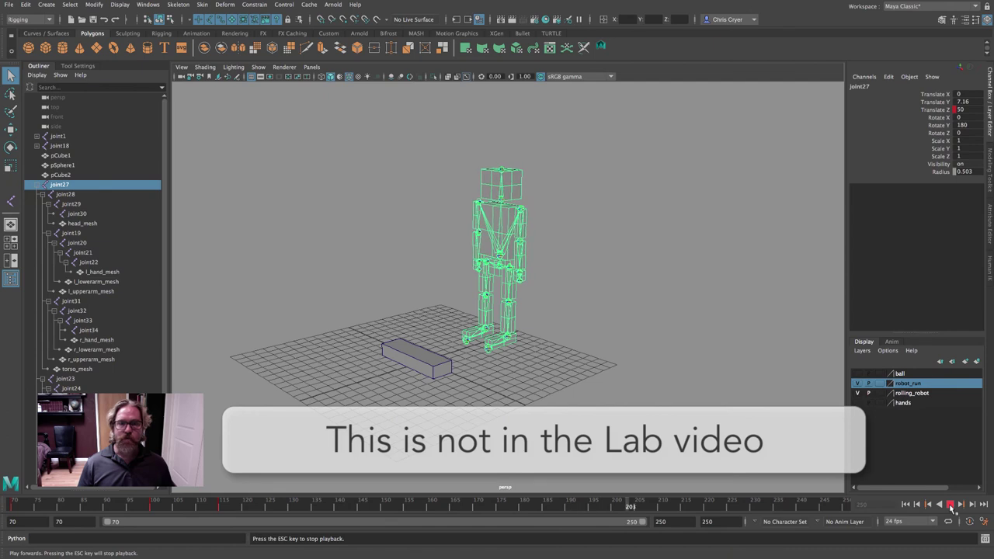
pyautogui.moveTo(656, 506); pyautogui.dragTo(685, 511)
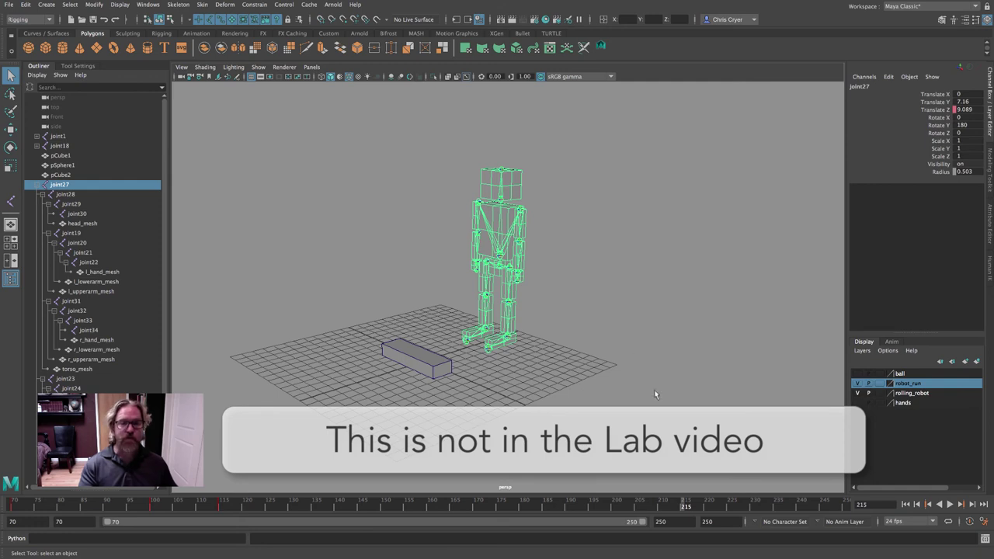
pyautogui.press('s')
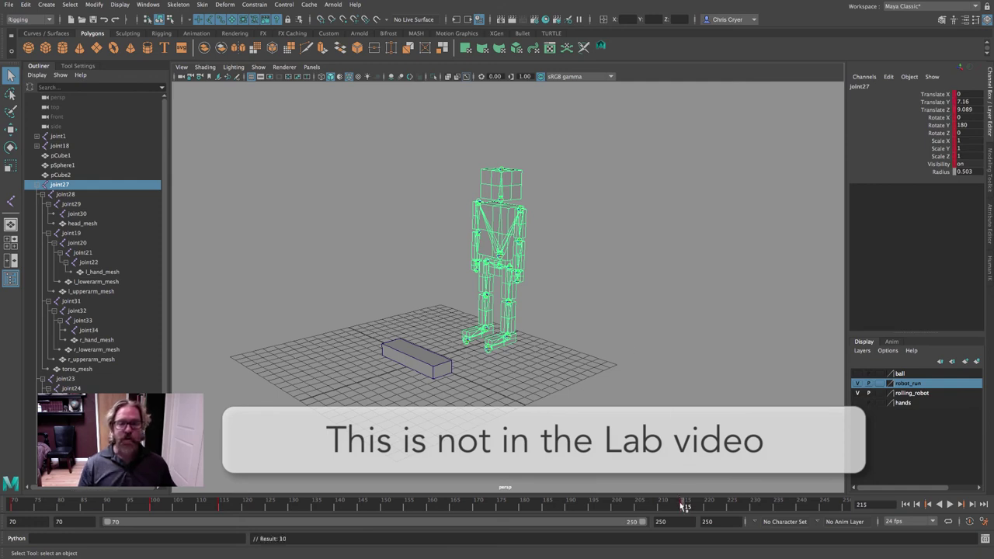
# Step: Go to frame 250, set joint27's Translate Z to 50, and key all its channels
pyautogui.hotkey('alt', 'v')
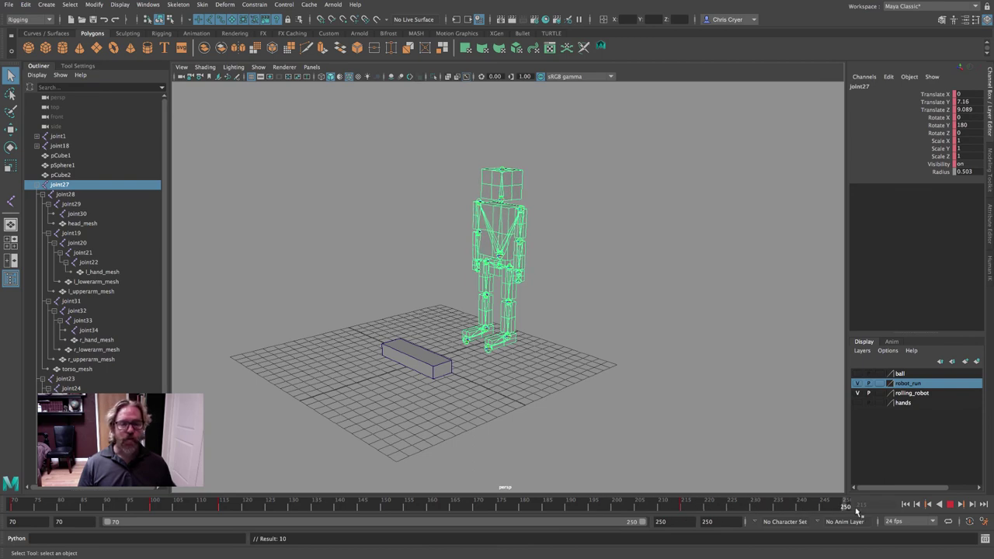
pyautogui.press('Escape')
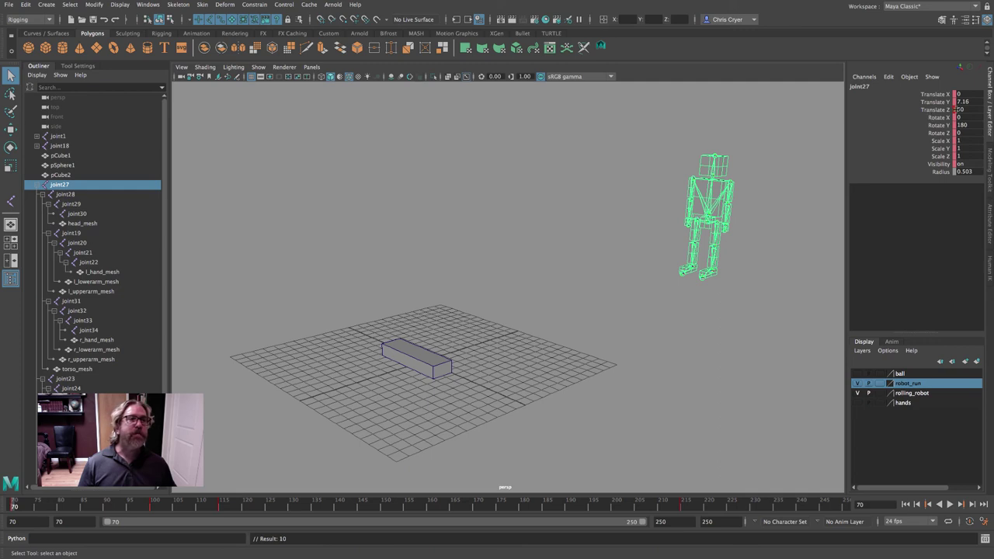
pyautogui.click(844, 506)
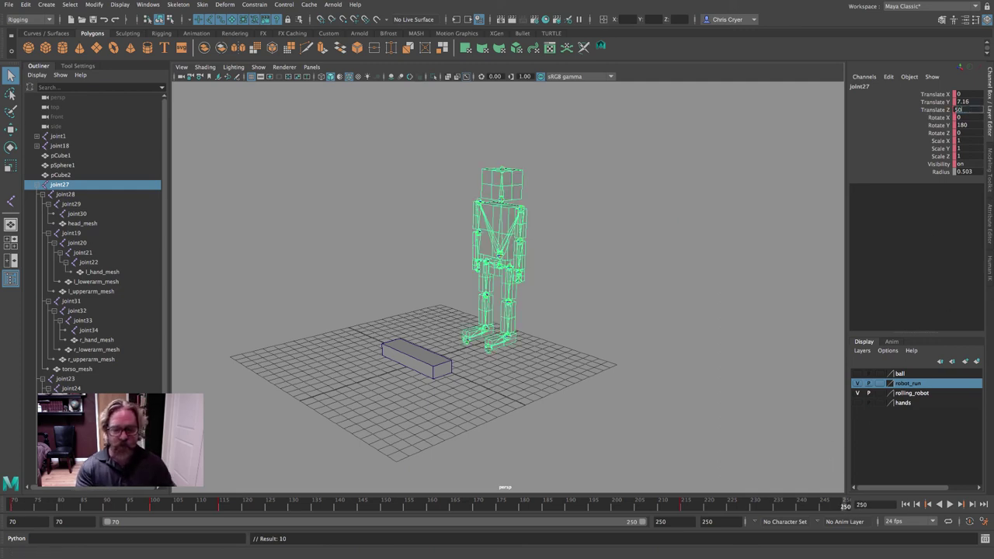
pyautogui.press('Return')
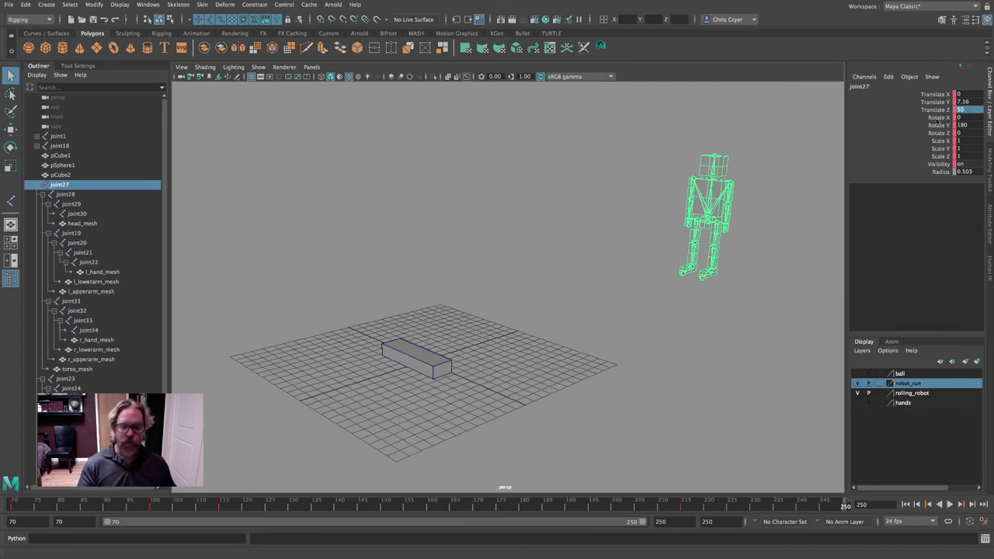
pyautogui.press('s')
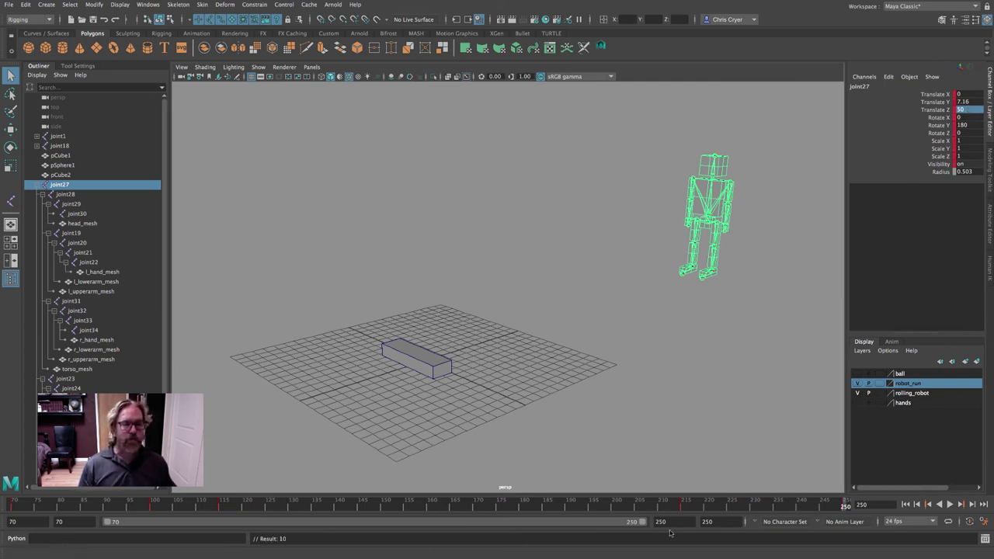
# Step: Play the animation to check the robot's full approach, rebound, wobble and exit, and stop playback
pyautogui.hotkey('alt', 'v')
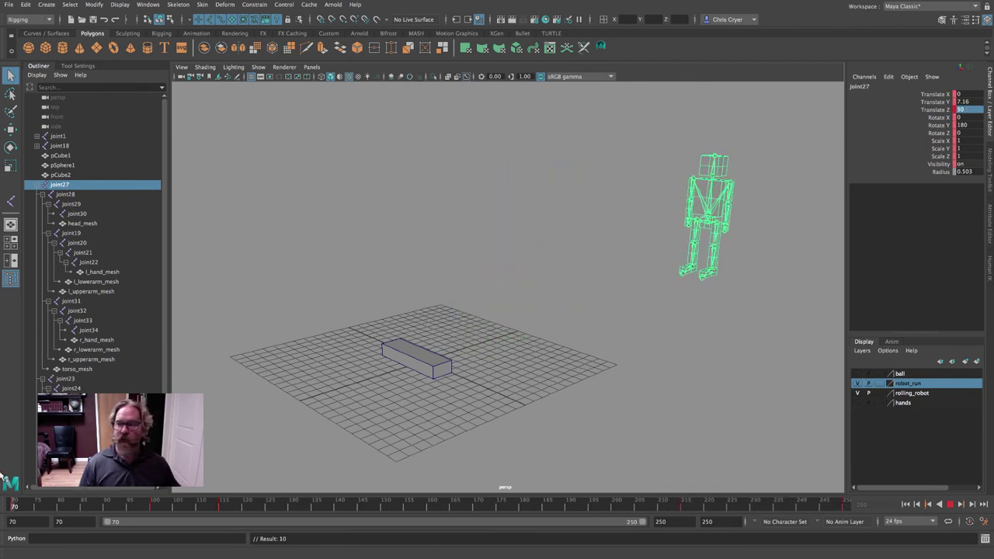
pyautogui.hotkey('alt', 'v')
pyautogui.click(950, 504)
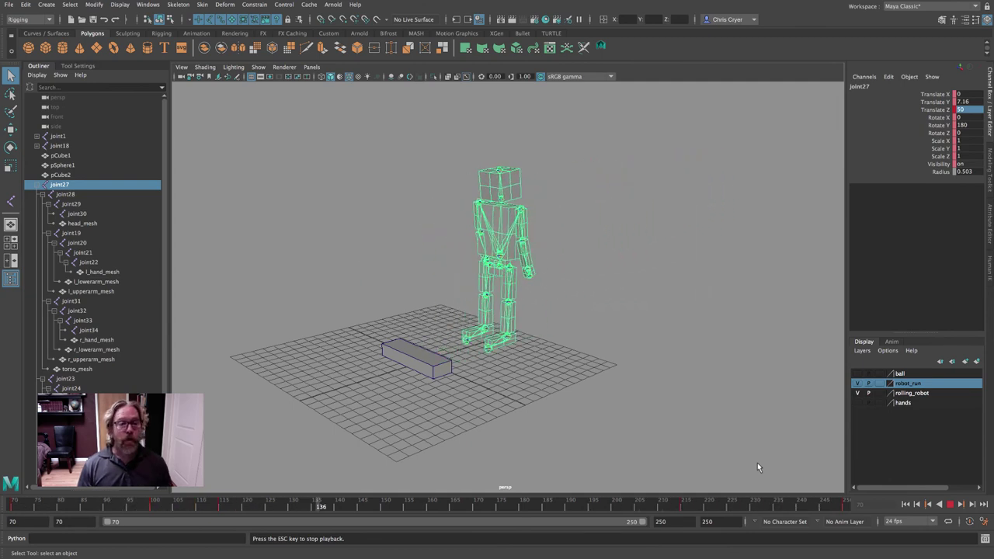
pyautogui.press('Escape')
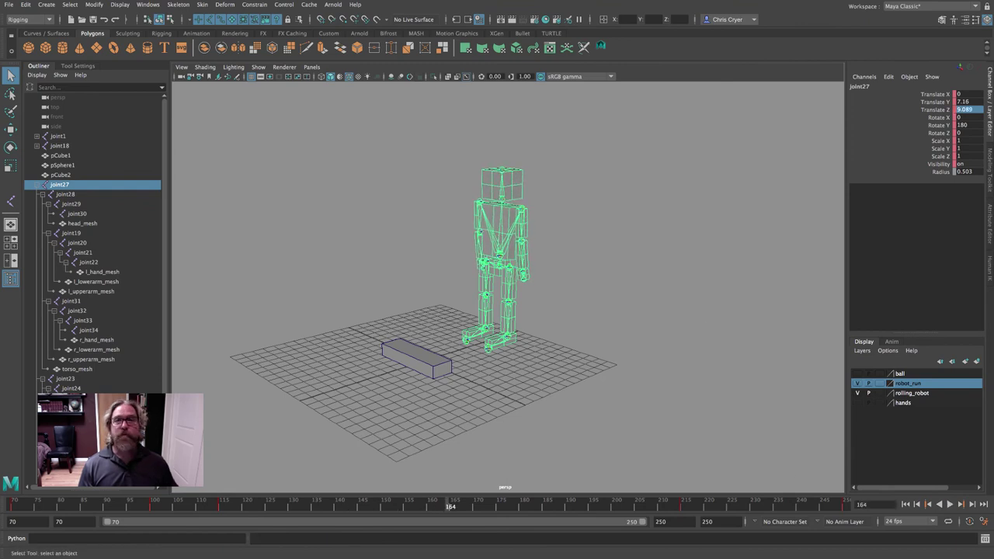
# Step: Open the Render Settings and review the Maya Vector fill and edge options
pyautogui.click(535, 19)
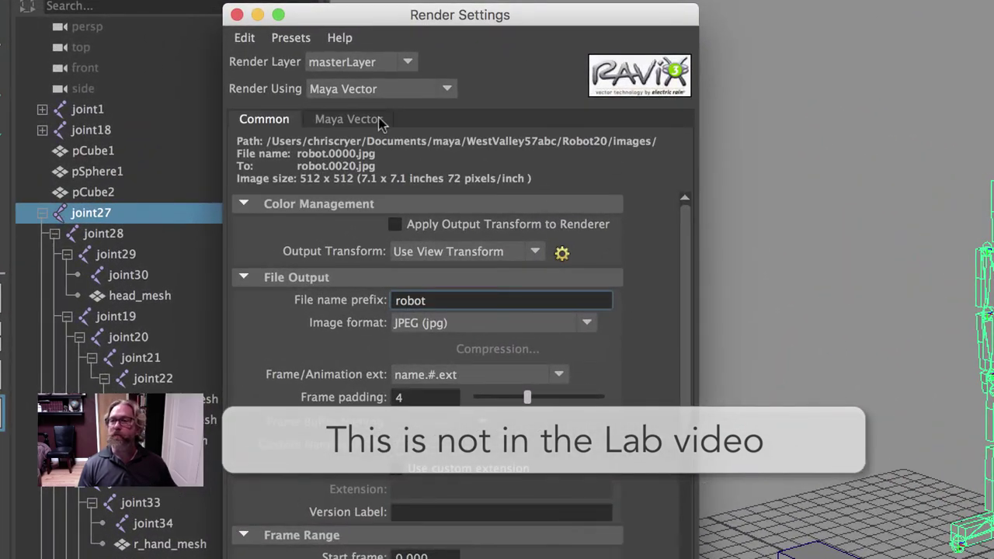
pyautogui.click(379, 119)
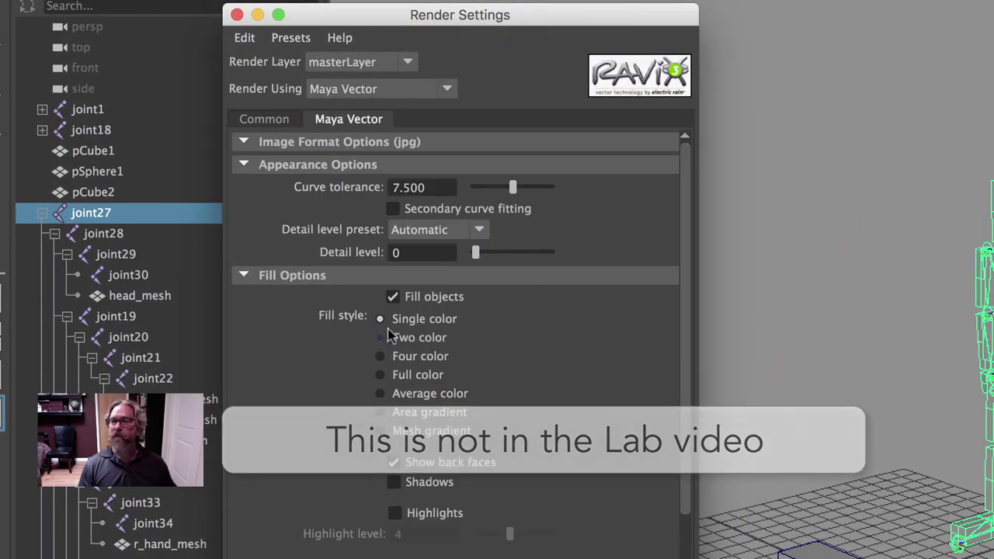
pyautogui.scroll(-1, 596, 488)
pyautogui.scroll(-3, 598, 489)
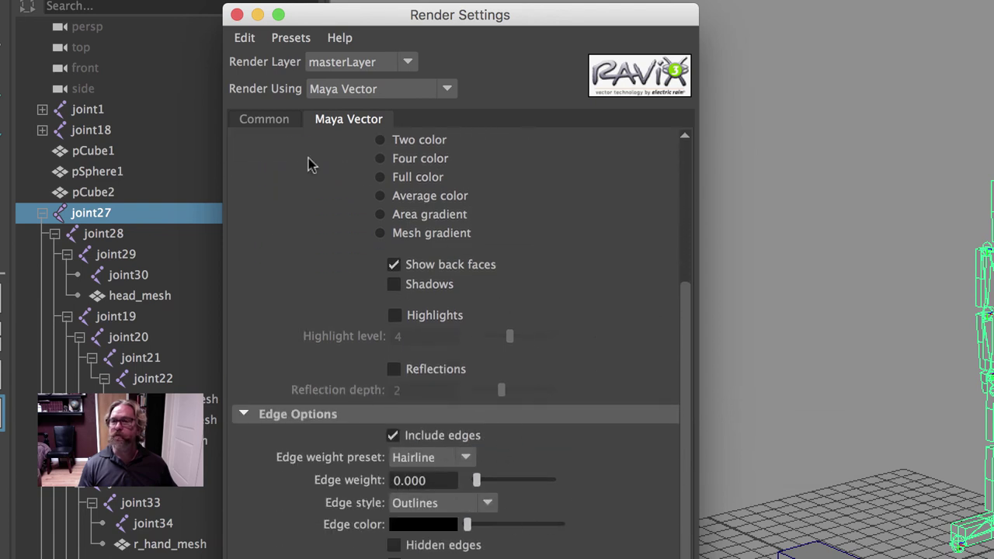
# Step: Set the render file name prefix to Robot_Roll_Crash, keeping the JPEG image format and the name.#.ext frame extension
pyautogui.click(273, 122)
pyautogui.click(513, 299)
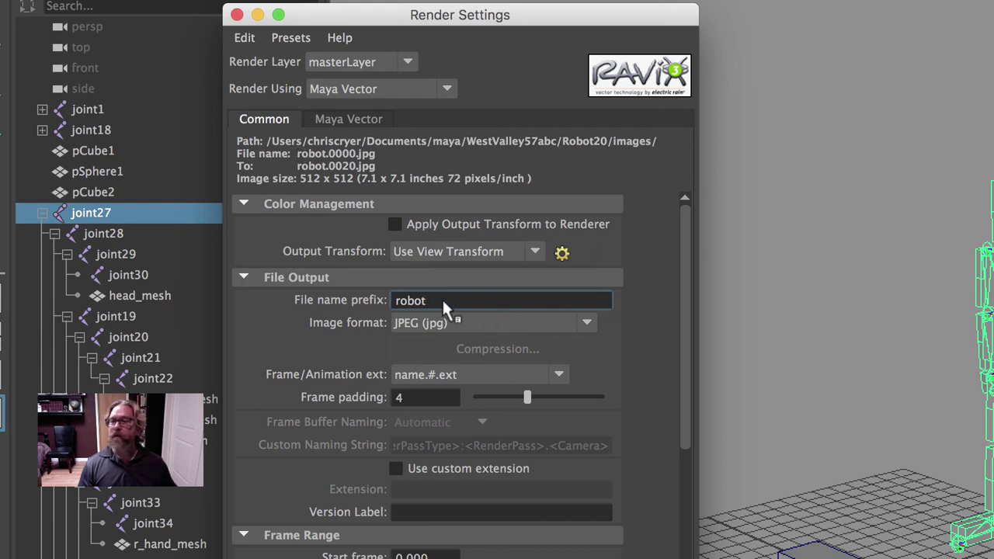
pyautogui.moveTo(469, 301); pyautogui.dragTo(350, 303)
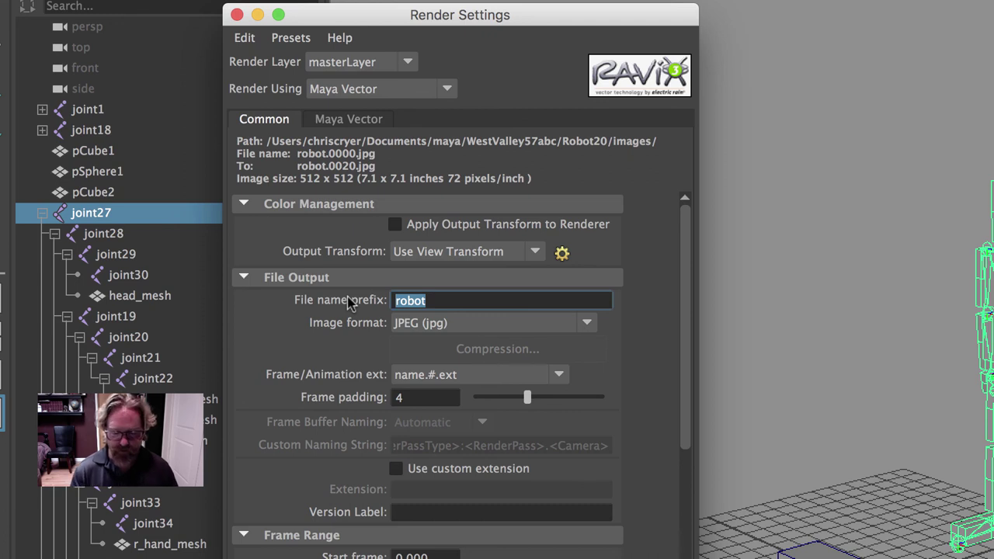
pyautogui.write('Robot_R')
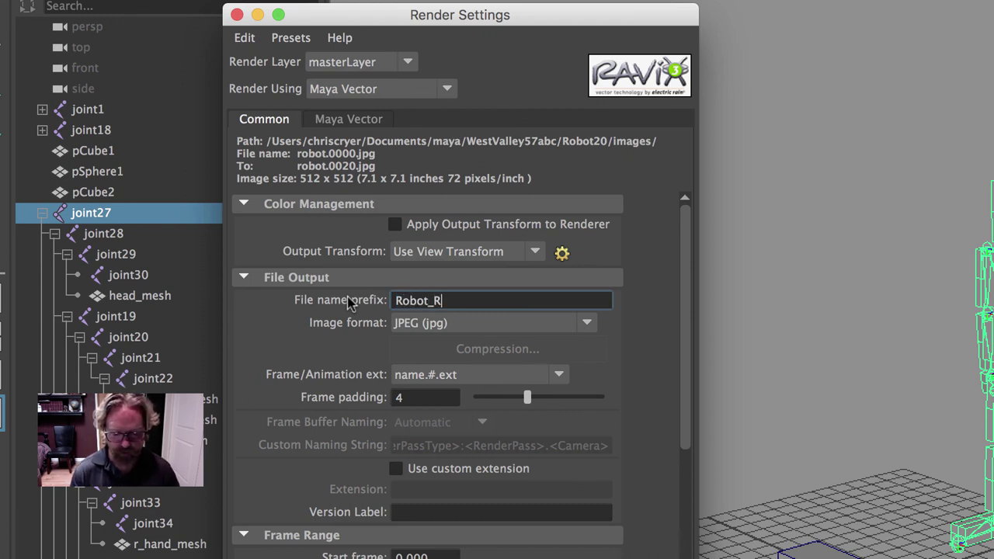
pyautogui.write('oll_Crash')
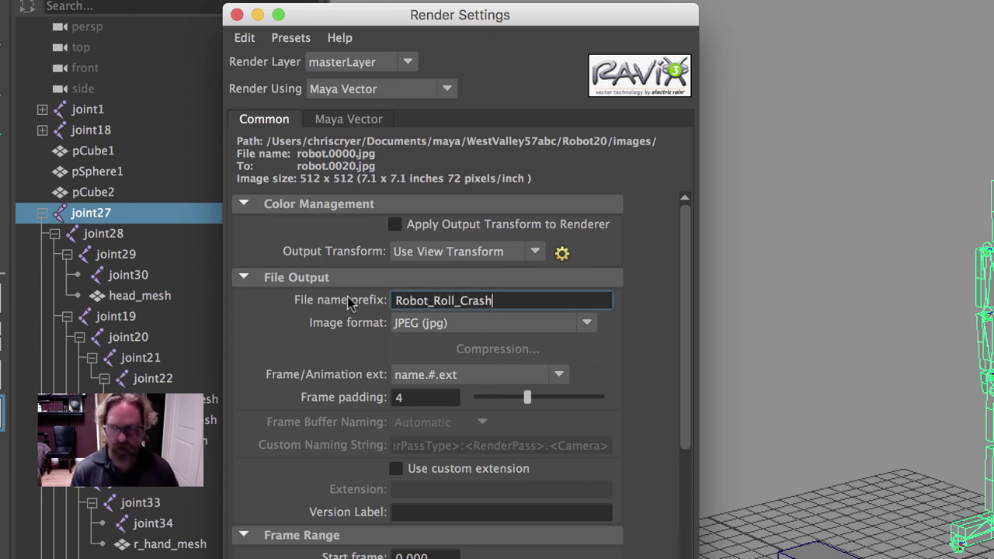
pyautogui.click(423, 324)
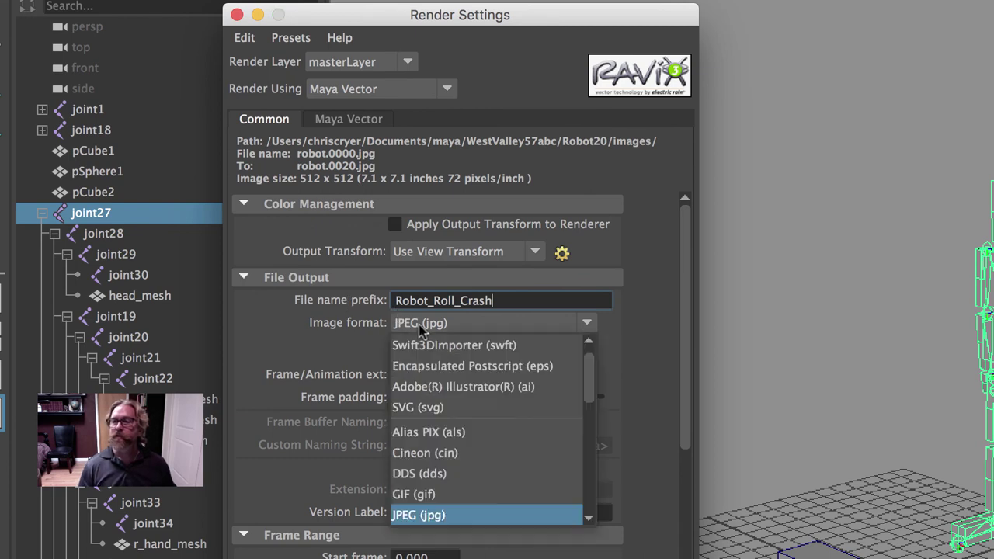
pyautogui.click(426, 332)
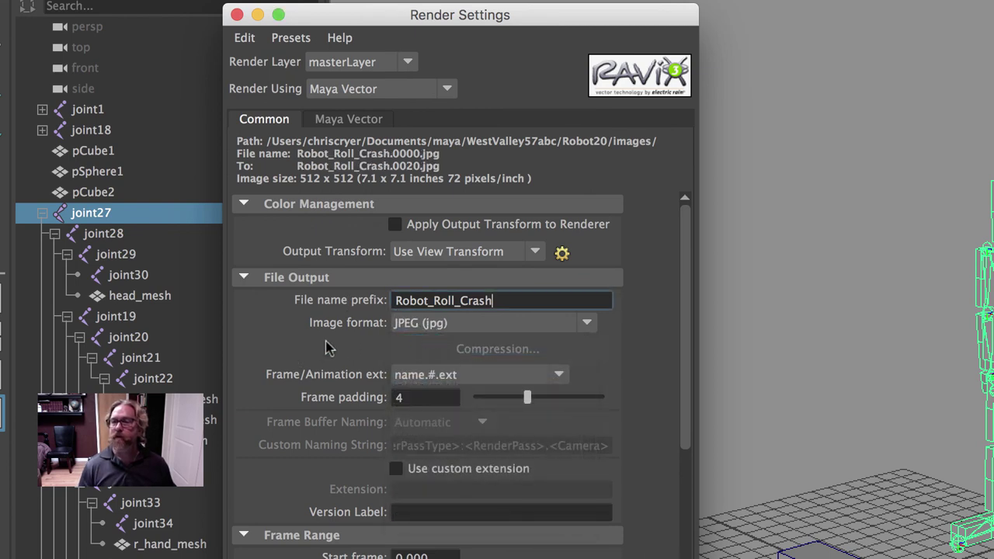
pyautogui.click(423, 376)
pyautogui.click(450, 438)
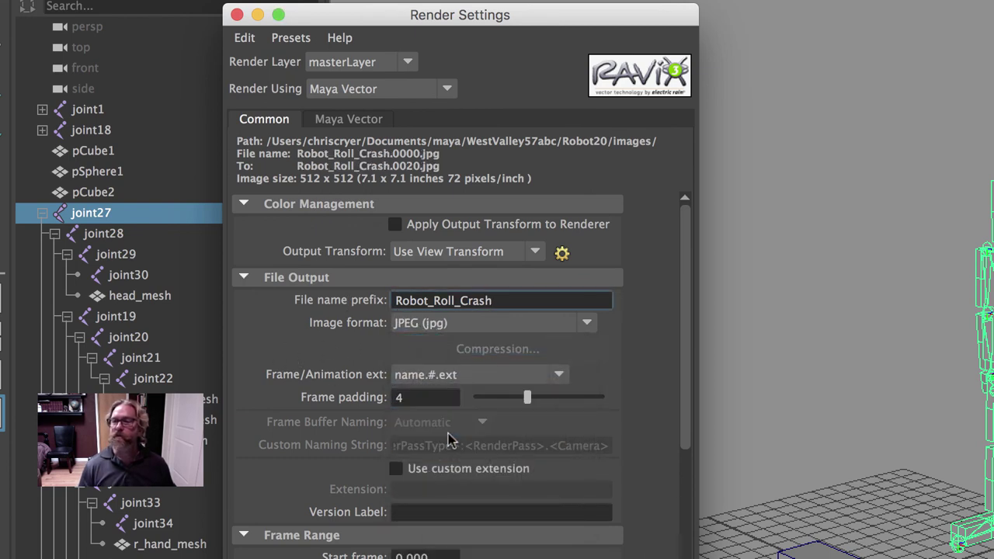
# Step: Set the render frame range to start at frame 70 and end at frame 250
pyautogui.scroll(-5, 535, 496)
pyautogui.scroll(3, 508, 433)
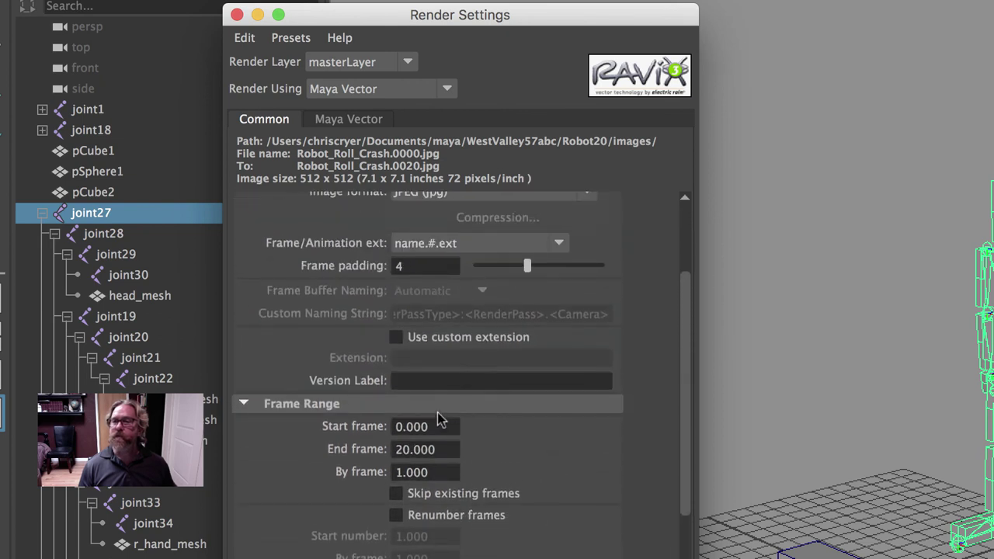
pyautogui.moveTo(439, 432); pyautogui.dragTo(342, 427)
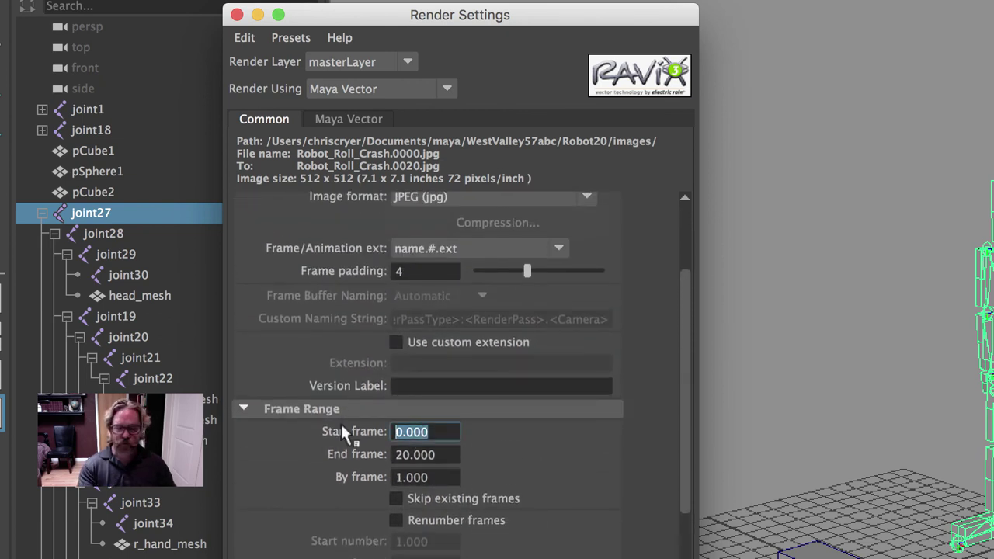
pyautogui.write('70')
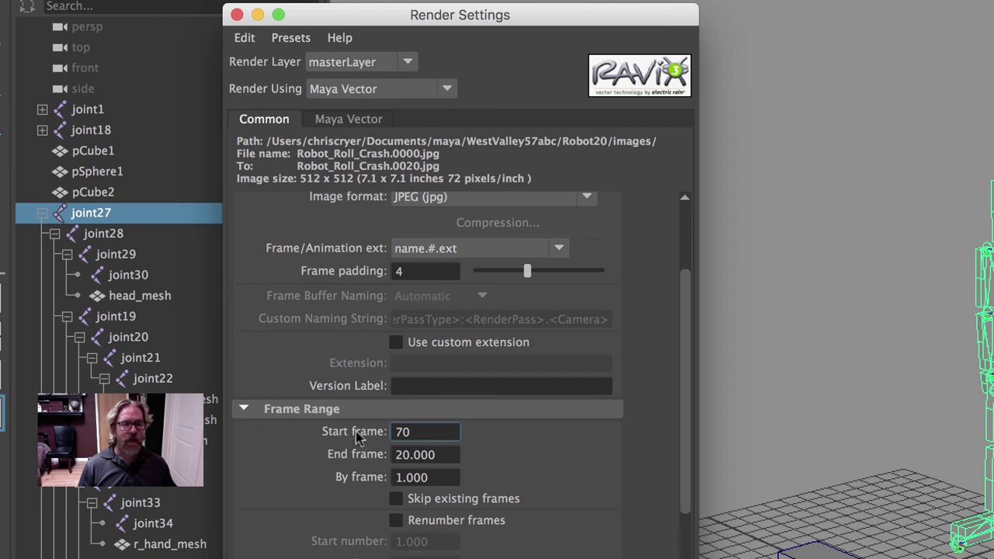
pyautogui.press('Tab')
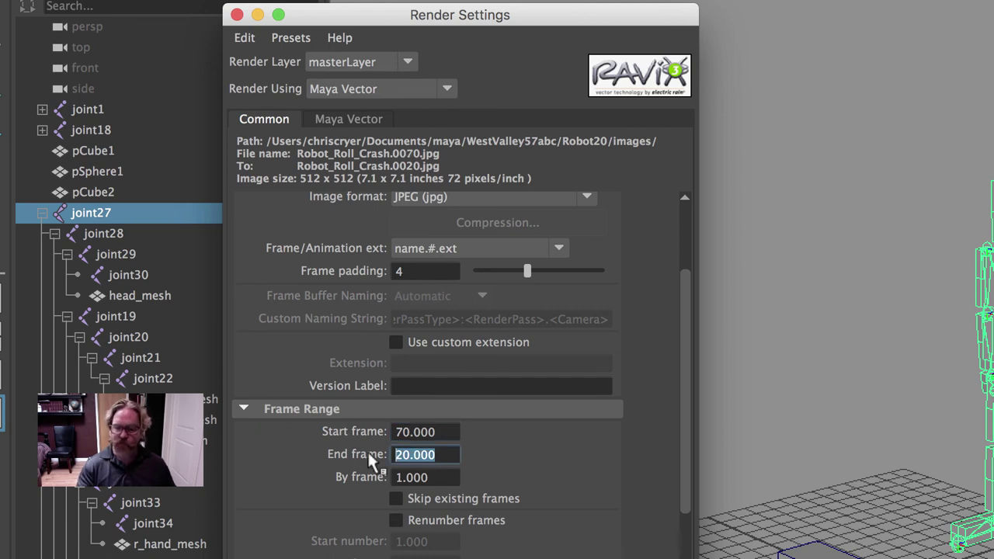
pyautogui.write('250')
pyautogui.press('Return')
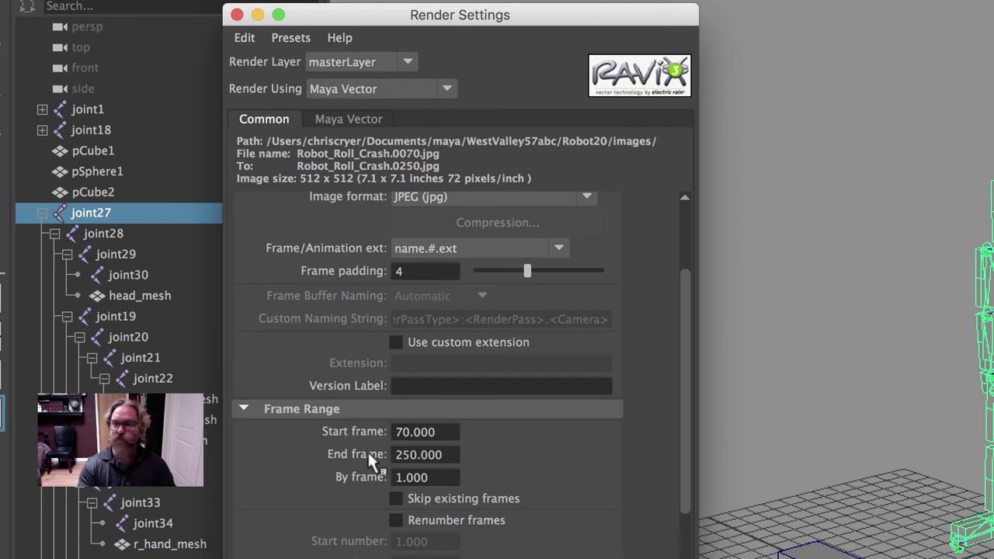
# Step: Check the renderable camera and image size settings, and show the resolution gate in the persp view
pyautogui.scroll(-3, 441, 419)
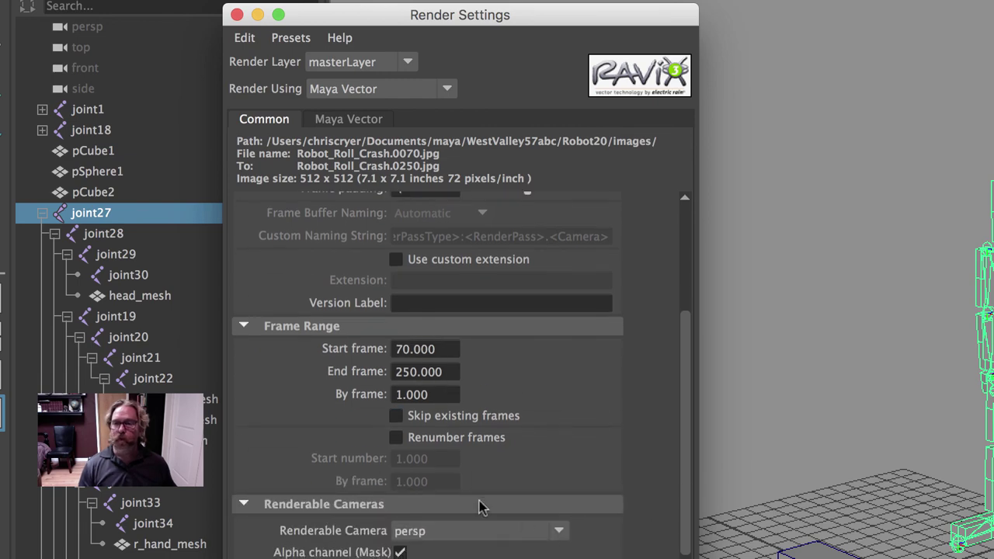
pyautogui.scroll(-8, 557, 550)
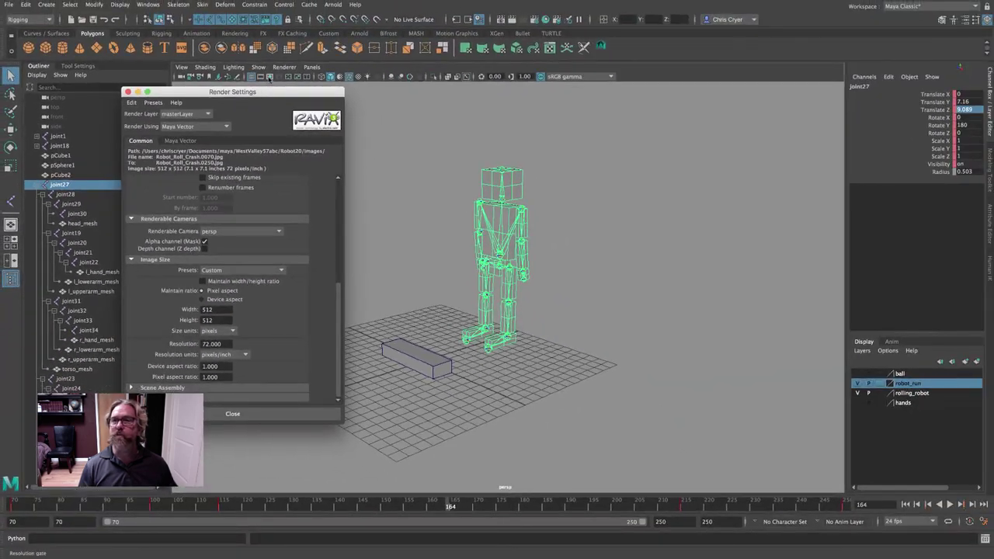
pyautogui.click(270, 77)
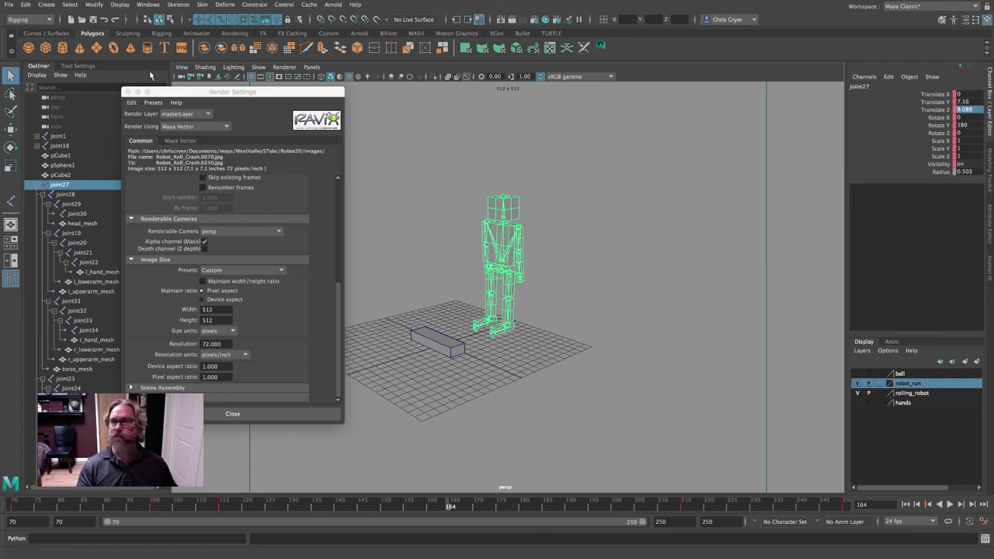
# Step: Select the persp camera and open its Environment attributes to check the background color
pyautogui.click(56, 98)
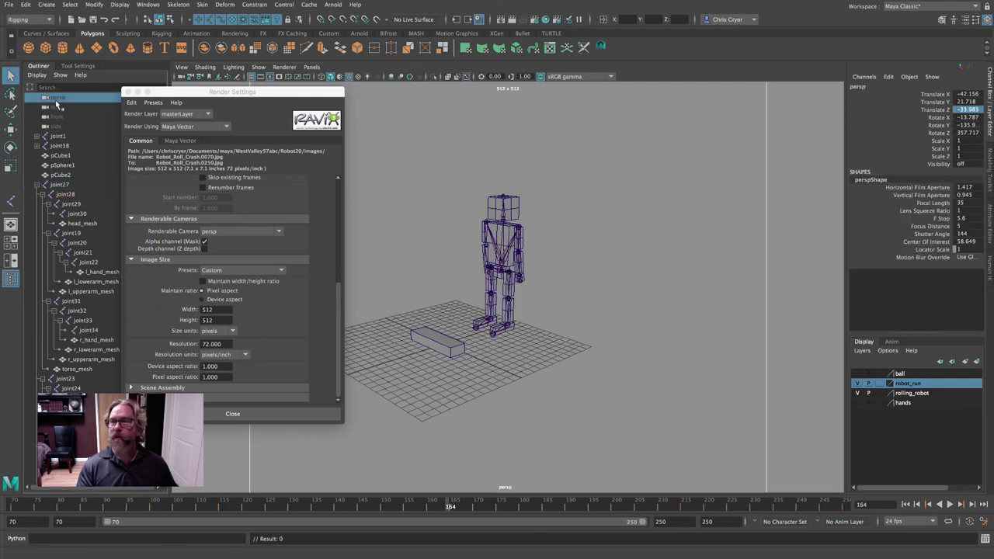
pyautogui.click(990, 194)
pyautogui.click(990, 222)
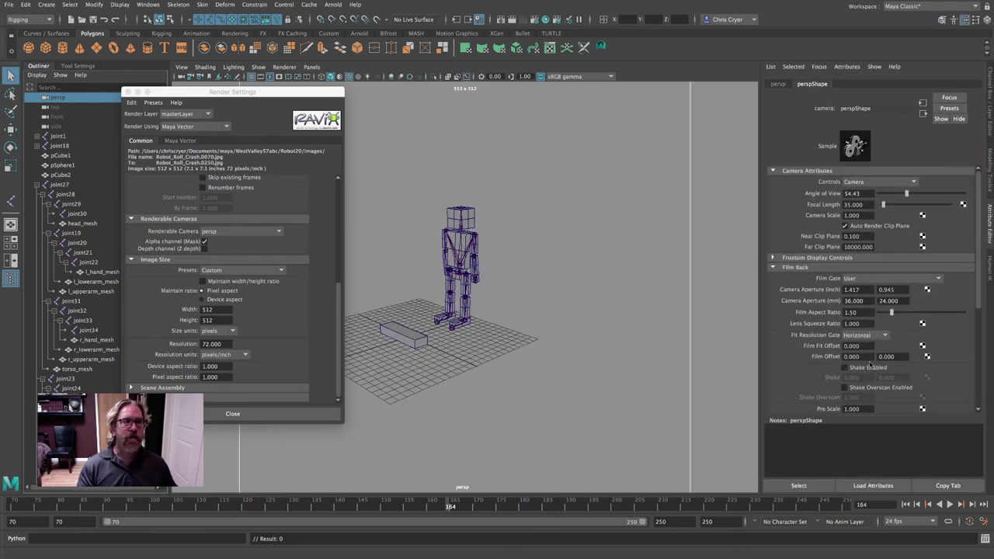
pyautogui.scroll(-5, 868, 367)
pyautogui.click(795, 319)
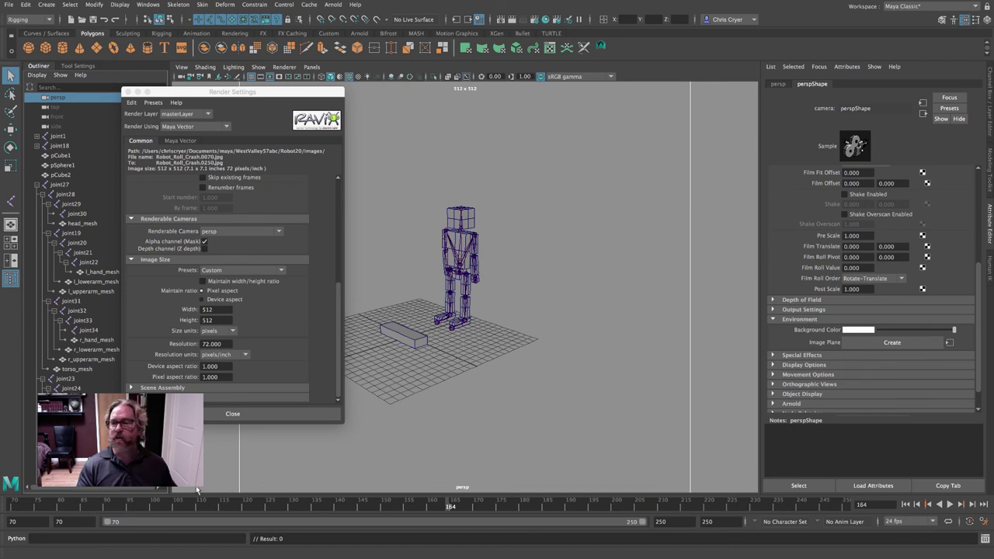
# Step: Go to frame 70, reframe the persp camera closer on the robot and box, and test-render the frame
pyautogui.moveTo(91, 503); pyautogui.dragTo(12, 503)
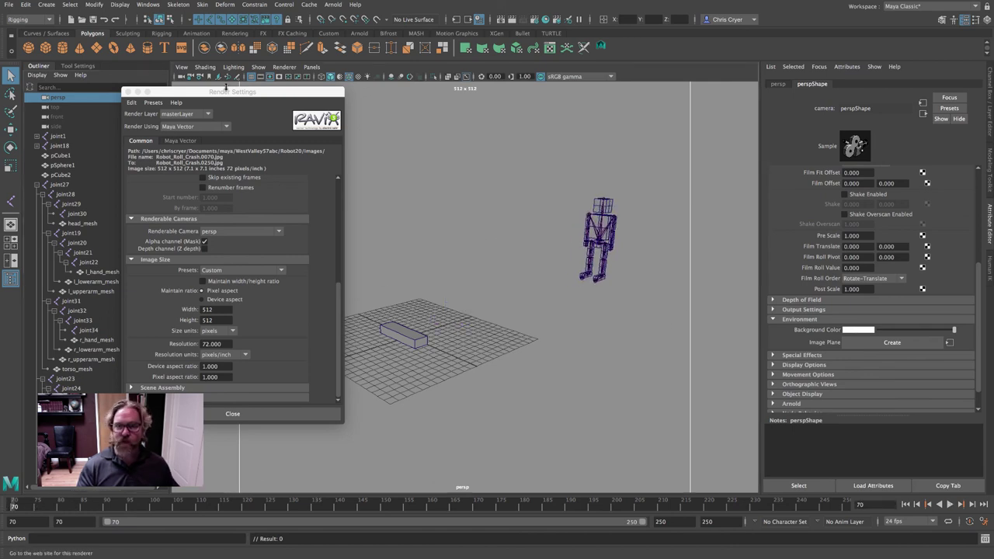
pyautogui.moveTo(265, 97); pyautogui.dragTo(130, 94)
pyautogui.keyDown('alt'); pyautogui.moveTo(458, 195); pyautogui.dragTo(547, 198); pyautogui.keyUp('alt')
pyautogui.keyDown('alt'); pyautogui.moveTo(546, 198); pyautogui.dragTo(592, 198, button='right'); pyautogui.keyUp('alt')
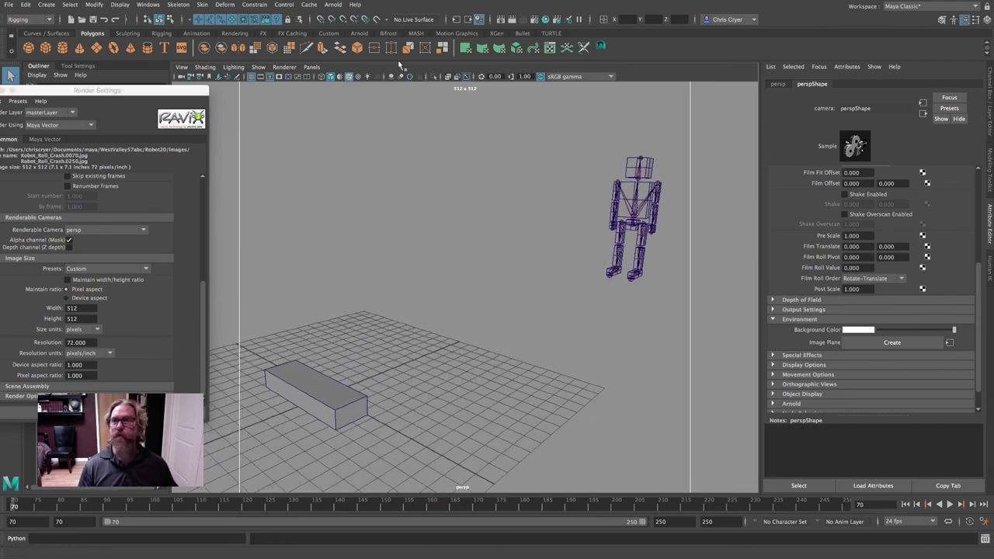
pyautogui.click(502, 19)
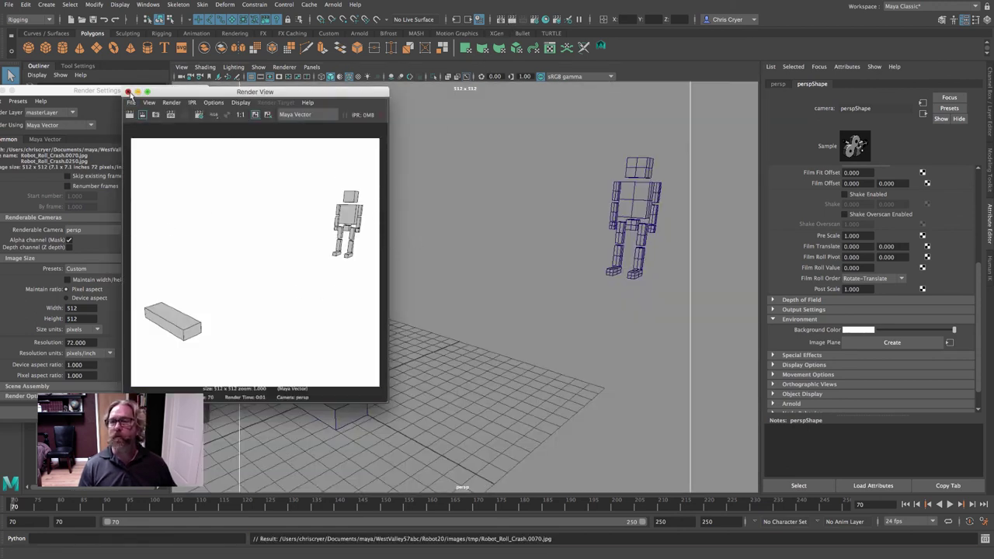
pyautogui.click(129, 92)
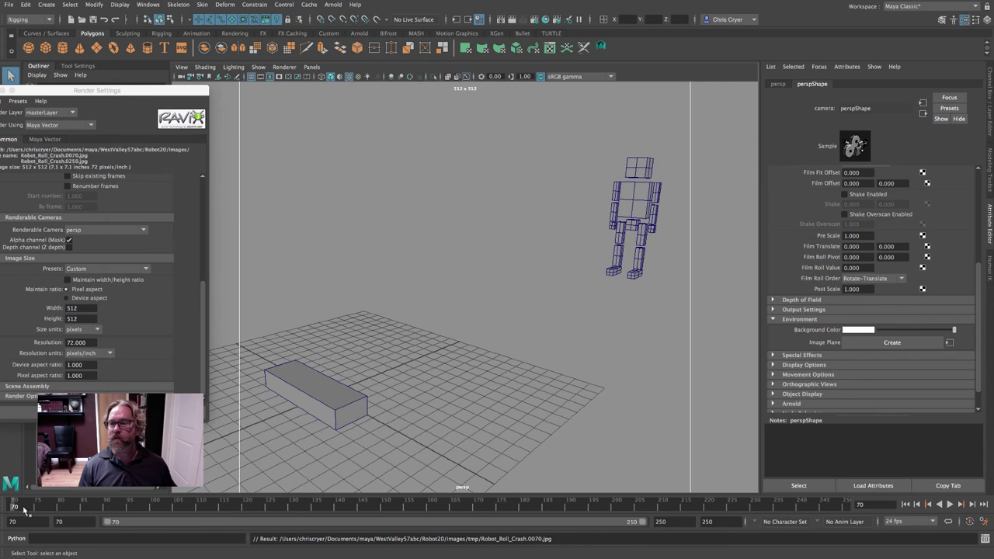
# Step: Play the animation to check the framing, pulling the camera back at frame 100 to fit the robot's crash inside the resolution gate
pyautogui.click(949, 504)
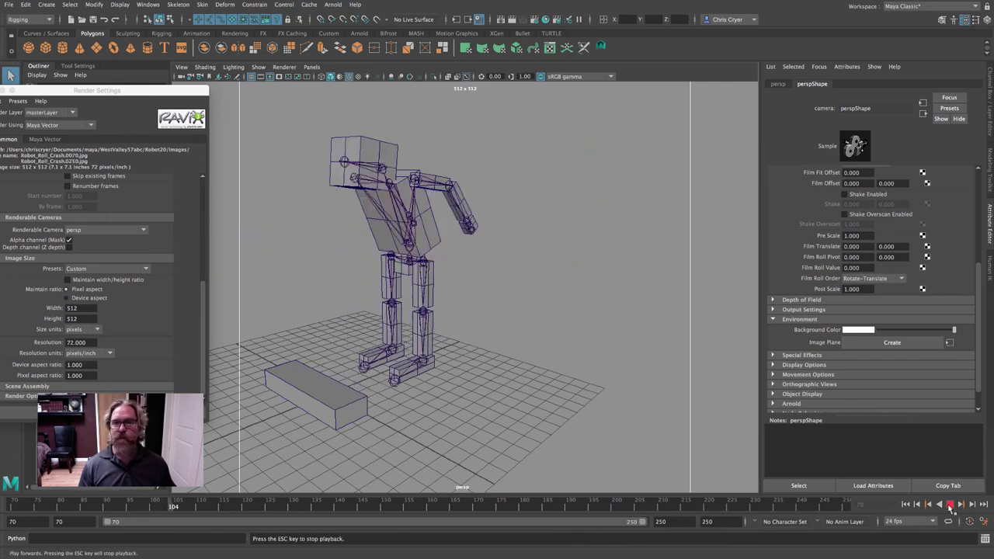
pyautogui.press('Escape')
pyautogui.click(206, 506)
pyautogui.moveTo(196, 505)
pyautogui.mouseDown()
pyautogui.moveTo(146, 505)
pyautogui.moveTo(154, 505)
pyautogui.mouseUp()
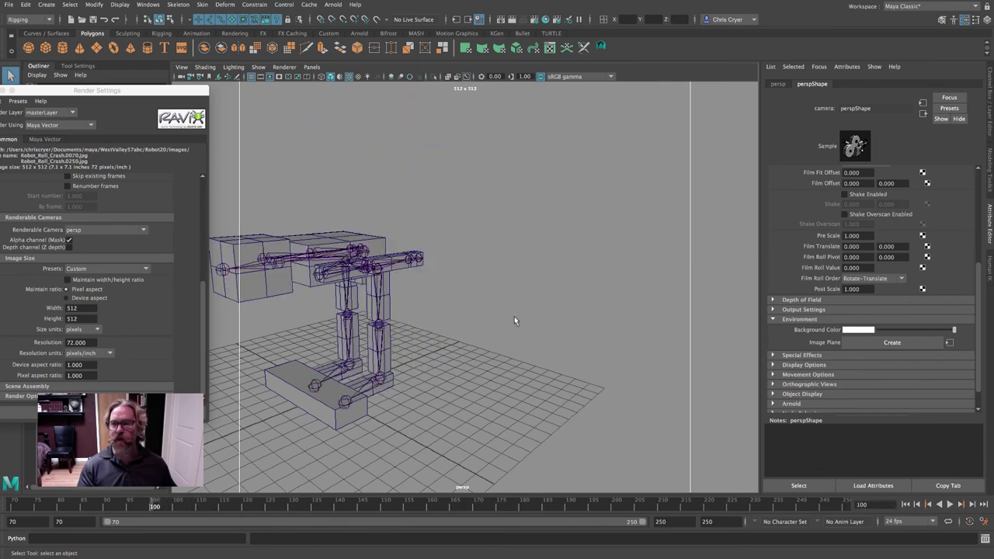
pyautogui.keyDown('alt'); pyautogui.moveTo(515, 318); pyautogui.dragTo(484, 310, button='right'); pyautogui.keyUp('alt')
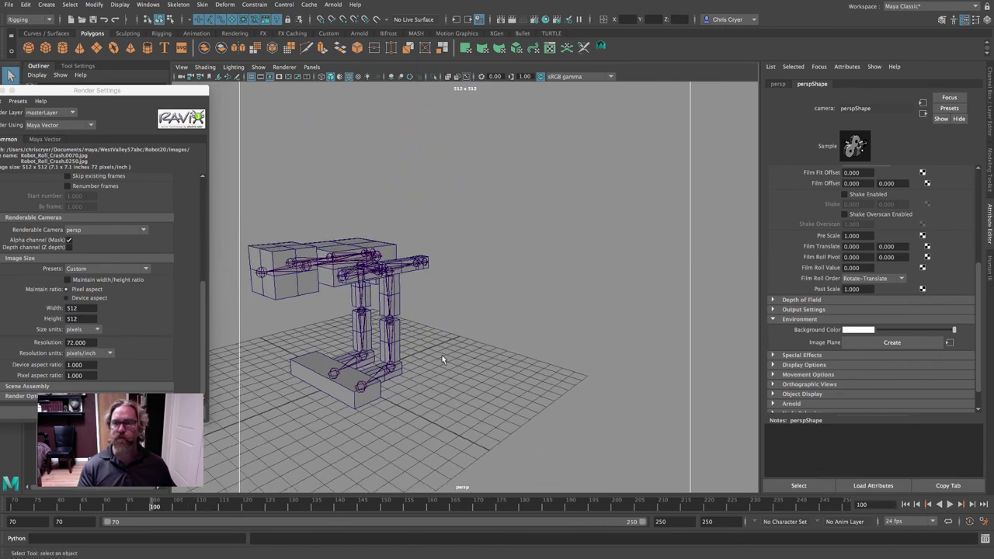
pyautogui.hotkey('alt', 'v')
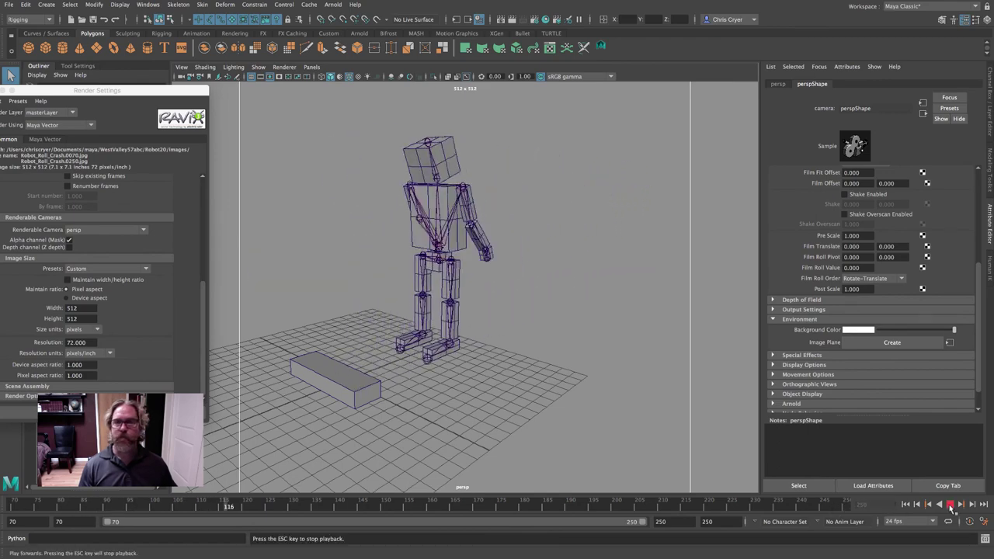
pyautogui.click(950, 506)
# Step: Review the Maya Vector edge options, file output, frame range, camera and image size once more, and close the Render Settings
pyautogui.moveTo(148, 90); pyautogui.dragTo(533, 109)
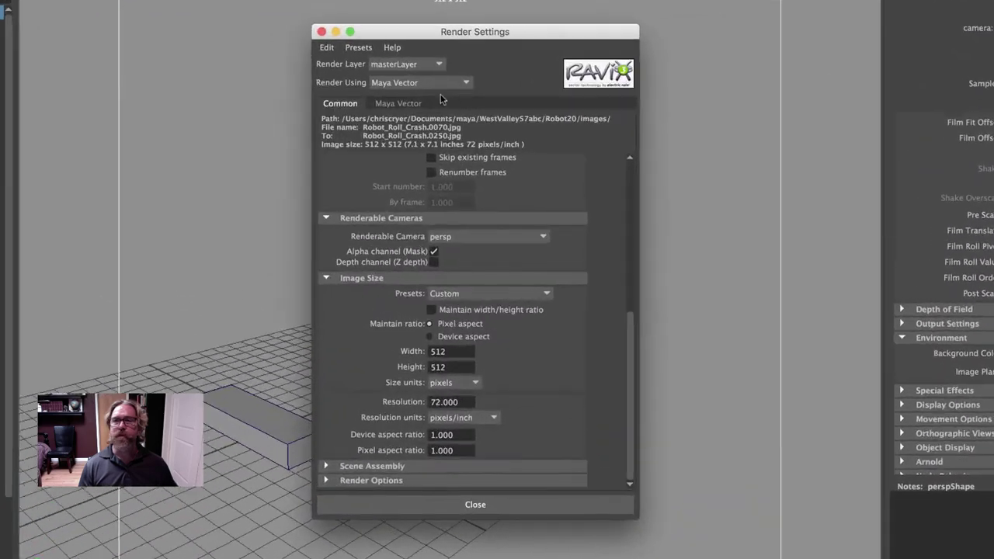
pyautogui.click(429, 159)
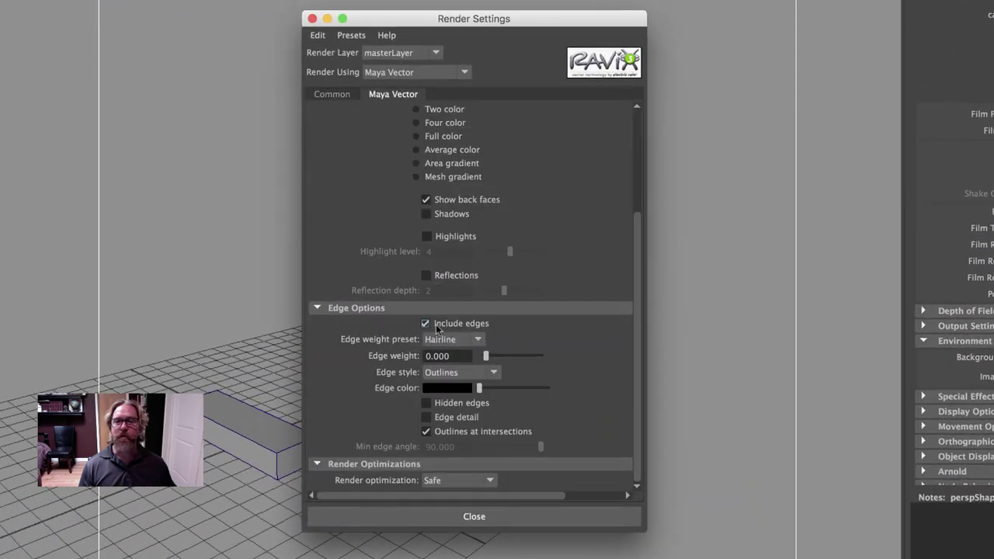
pyautogui.click(332, 94)
pyautogui.scroll(8, 540, 222)
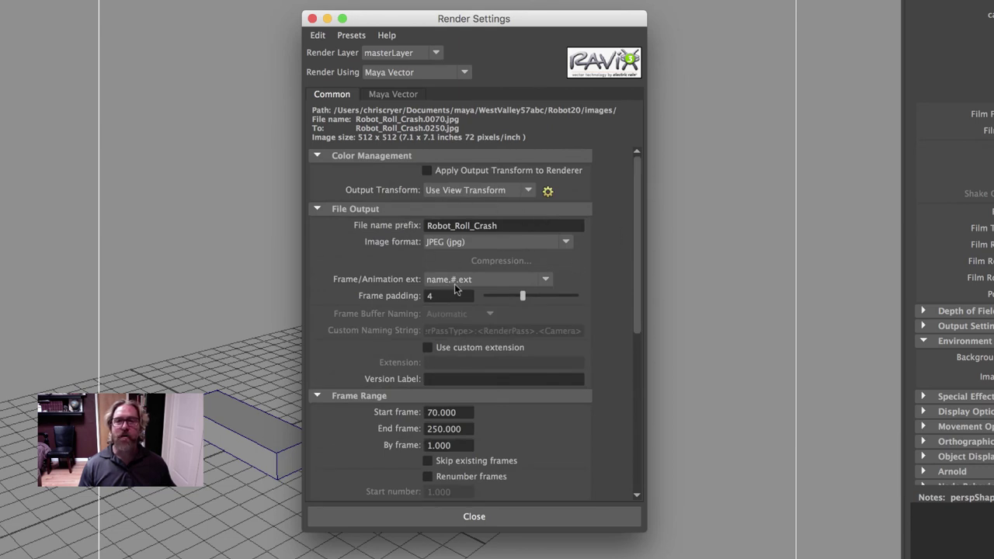
pyautogui.scroll(-5, 538, 282)
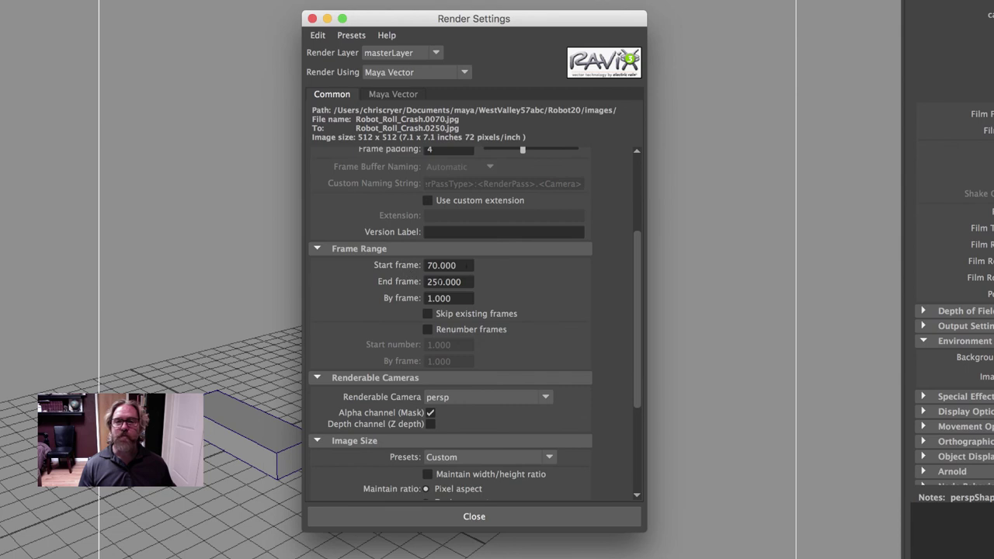
pyautogui.scroll(-5, 571, 303)
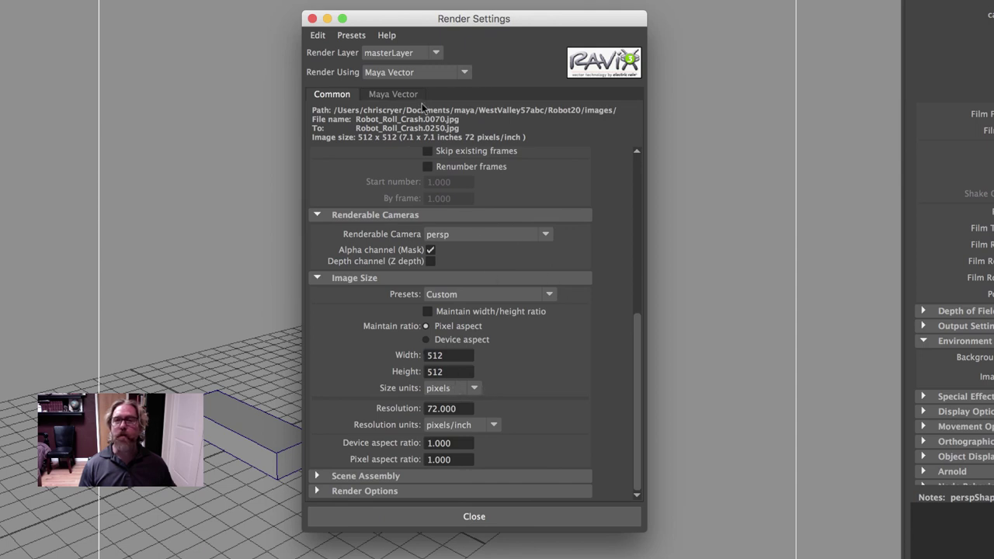
pyautogui.click(312, 18)
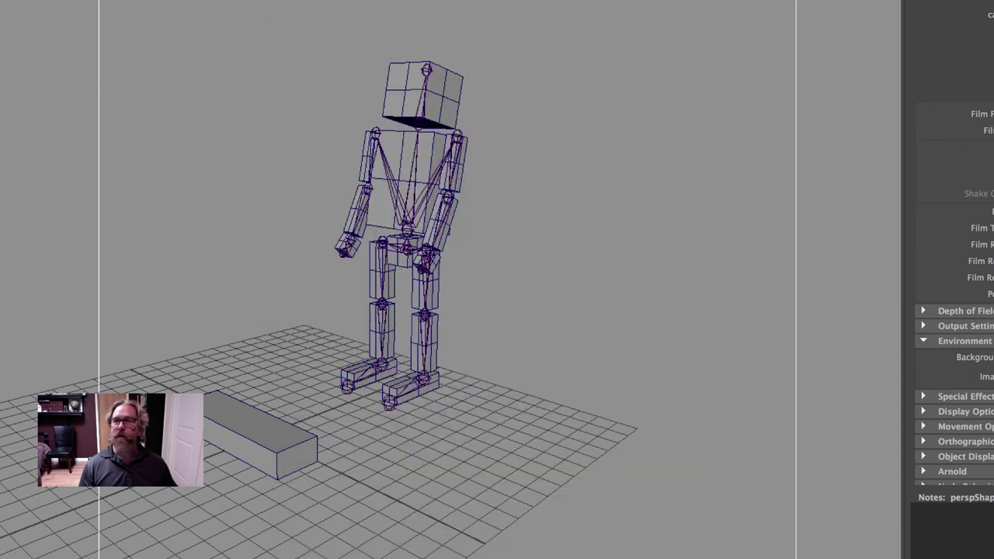